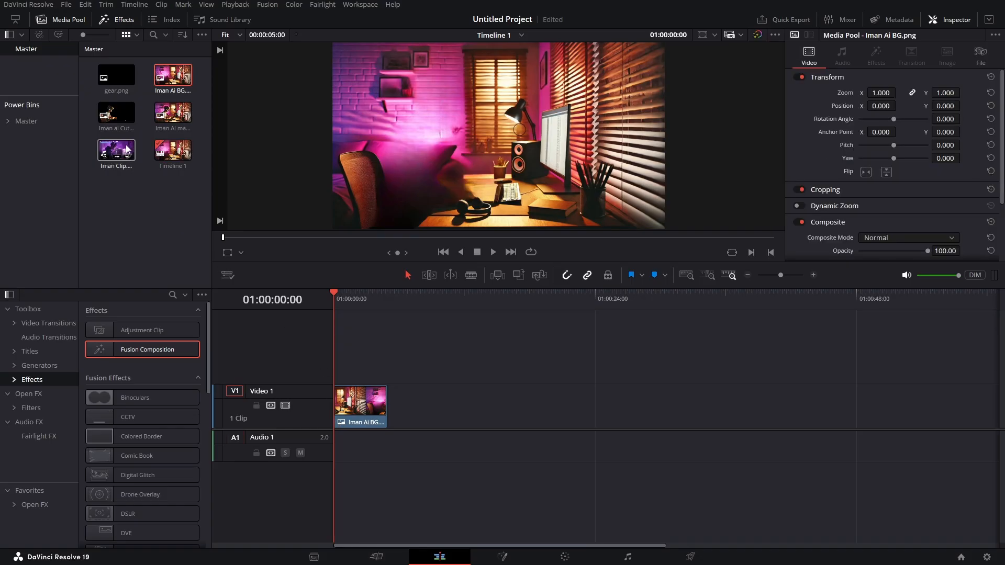
# - Stack Iman ai Cutout.png above the background image on Video 2, and delete all clips from the timeline
pyautogui.moveTo(116, 112); pyautogui.dragTo(344, 372)
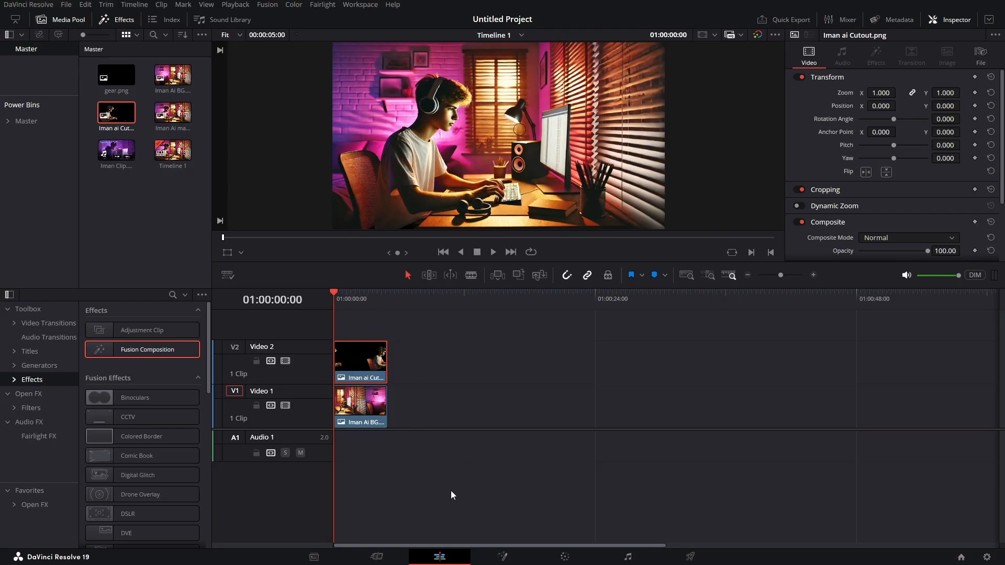
pyautogui.moveTo(443, 476); pyautogui.dragTo(436, 459)
pyautogui.hotkey('ctrl', 'a')
pyautogui.press('Delete')
# - Place Iman Clip.mp4 on Video 1 and open a Fusion Composition of equal length on Video 2 for node editing
pyautogui.moveTo(121, 153); pyautogui.dragTo(337, 410)
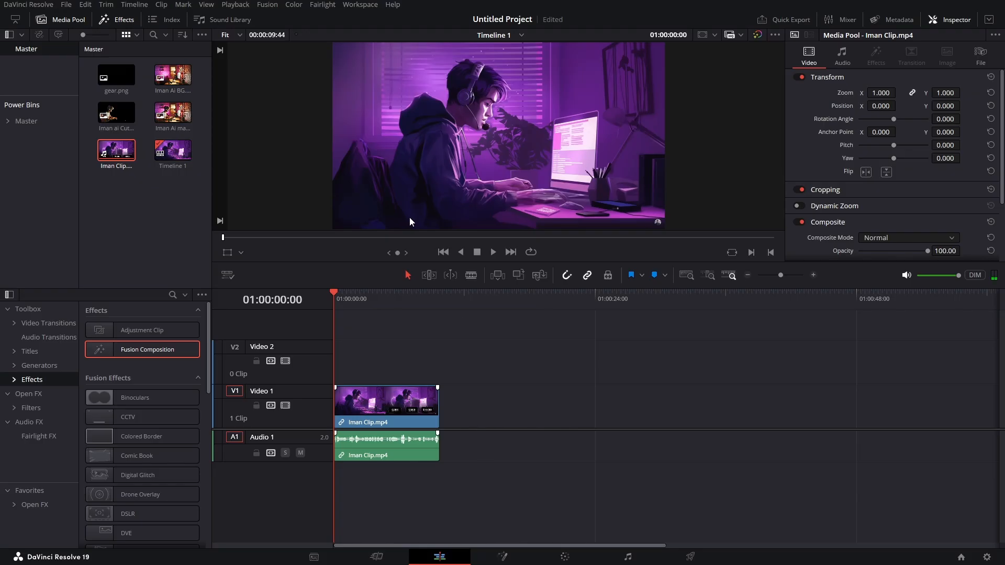
pyautogui.moveTo(123, 349); pyautogui.dragTo(439, 361)
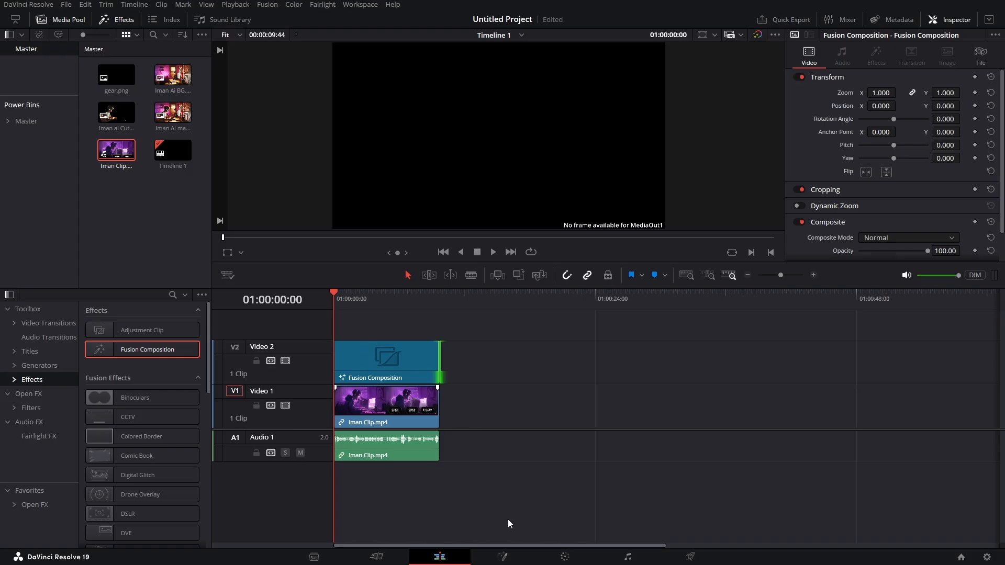
pyautogui.click(517, 560)
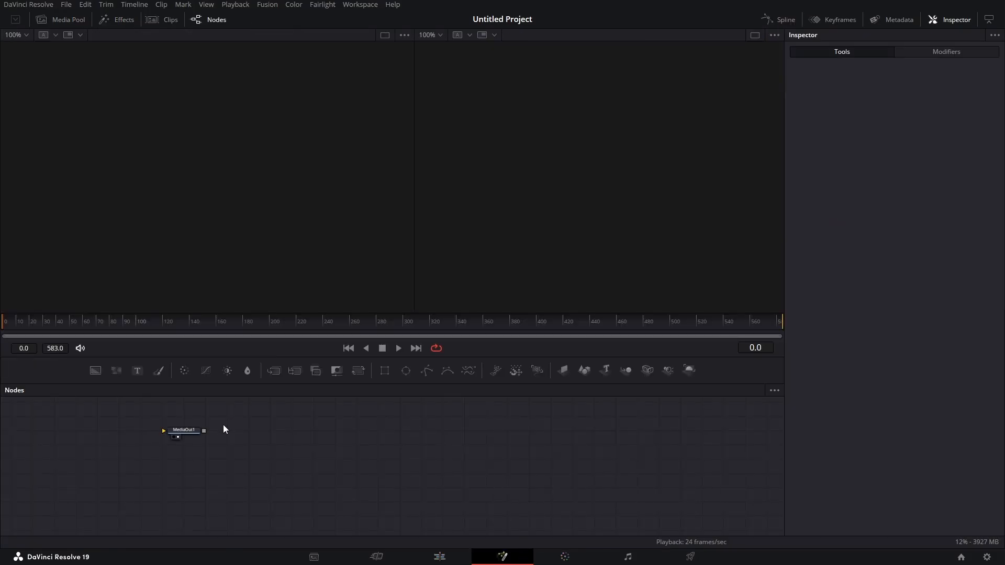
# - Add a Background node with alpha 0 and connect it to MediaOut1, placed far apart, with the output shown in the viewer
pyautogui.moveTo(199, 431); pyautogui.dragTo(597, 462)
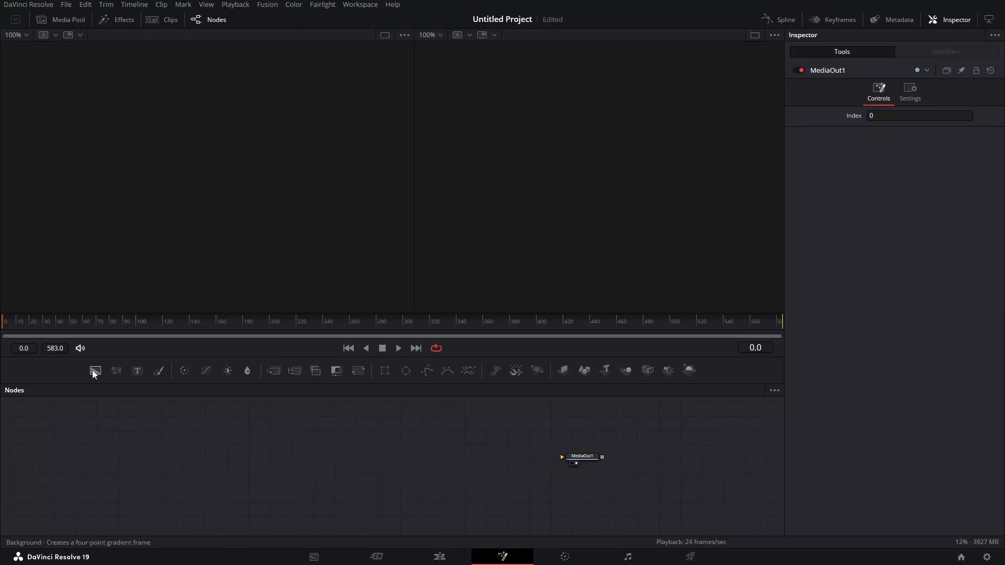
pyautogui.moveTo(94, 371); pyautogui.dragTo(582, 458)
pyautogui.moveTo(936, 230); pyautogui.dragTo(606, 224)
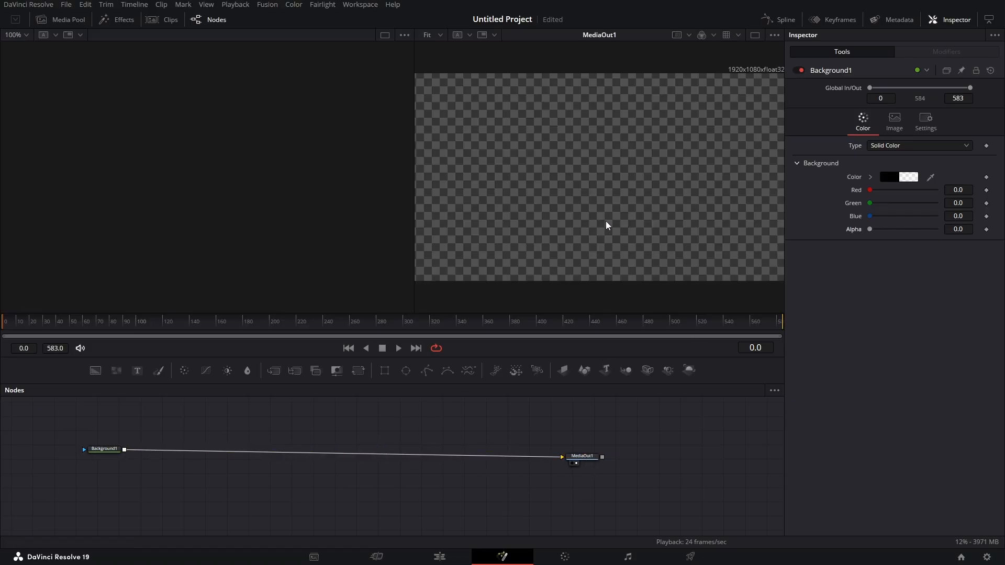
pyautogui.moveTo(104, 449); pyautogui.dragTo(102, 452)
# - Add Iman Clip.mp4 as an unconnected node above MediaOut1 and merge Iman Ai BG.png over the transparent background
pyautogui.click(63, 19)
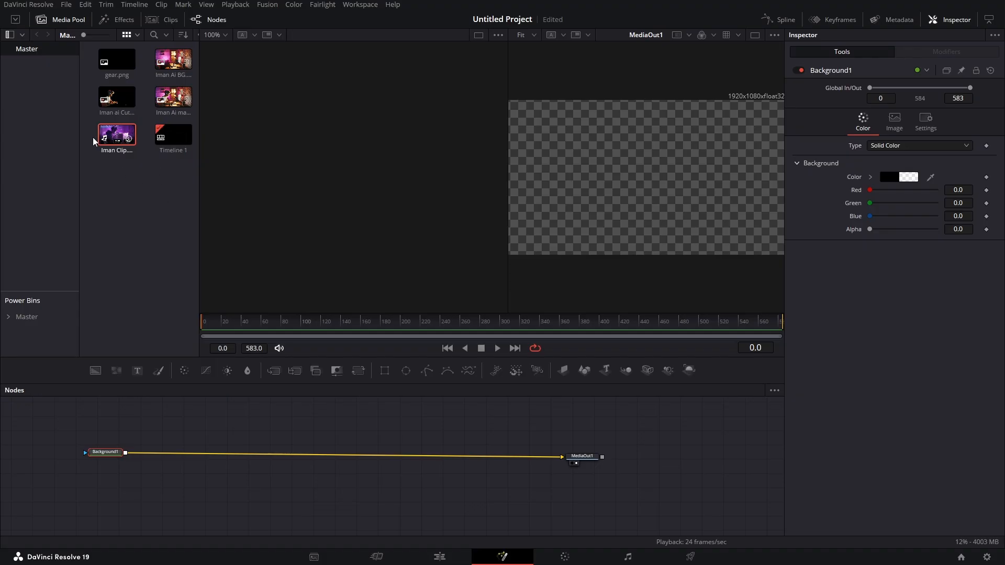
pyautogui.moveTo(105, 135); pyautogui.dragTo(582, 422)
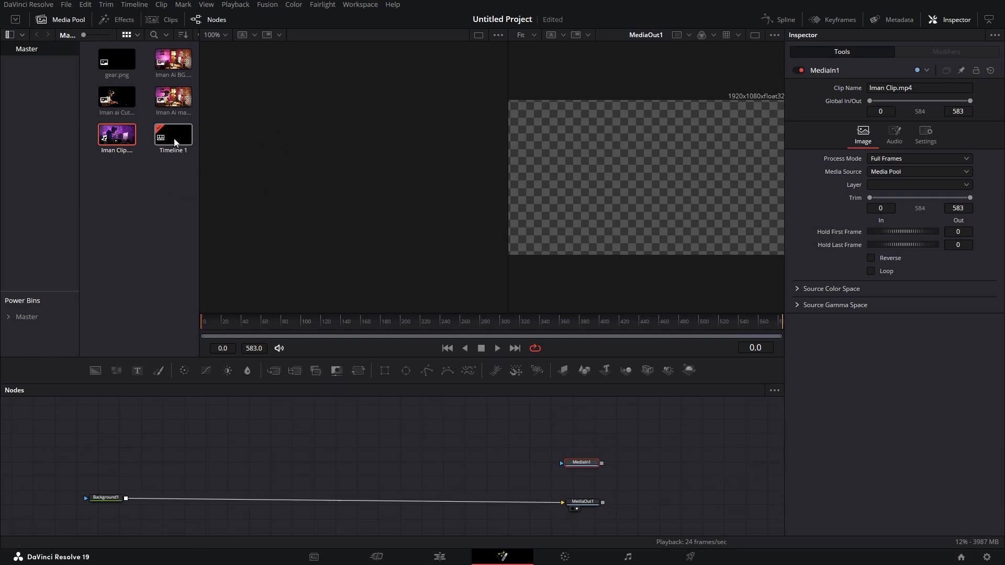
pyautogui.moveTo(174, 66); pyautogui.dragTo(125, 498)
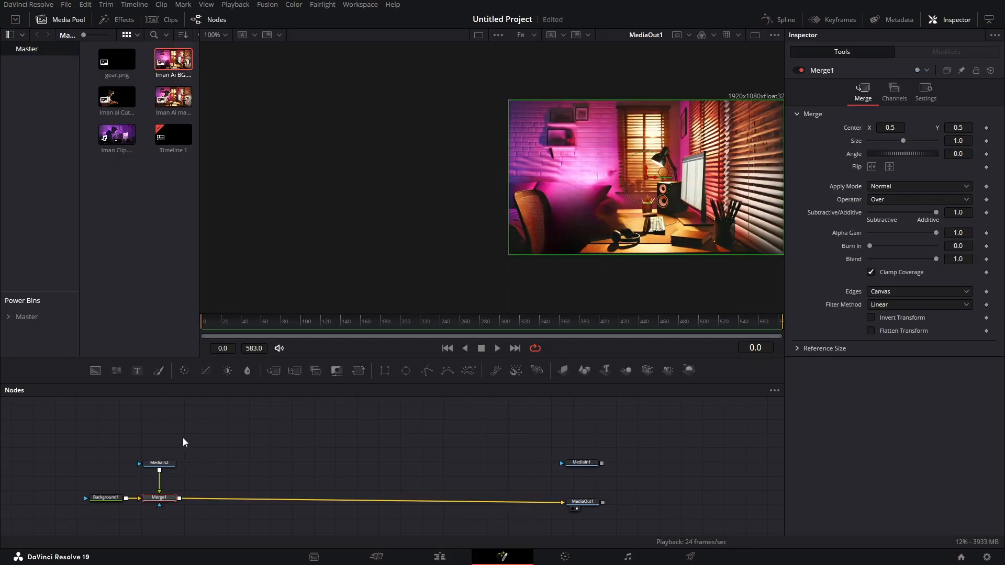
# - Rename the Iman Ai BG.png media node as bg
pyautogui.click(171, 462)
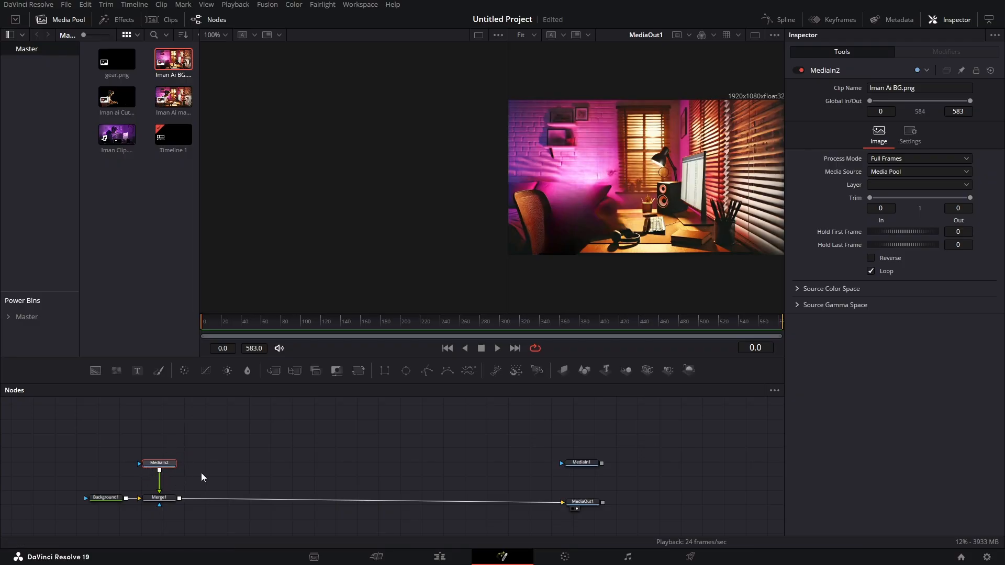
pyautogui.press('F2')
pyautogui.write('bg')
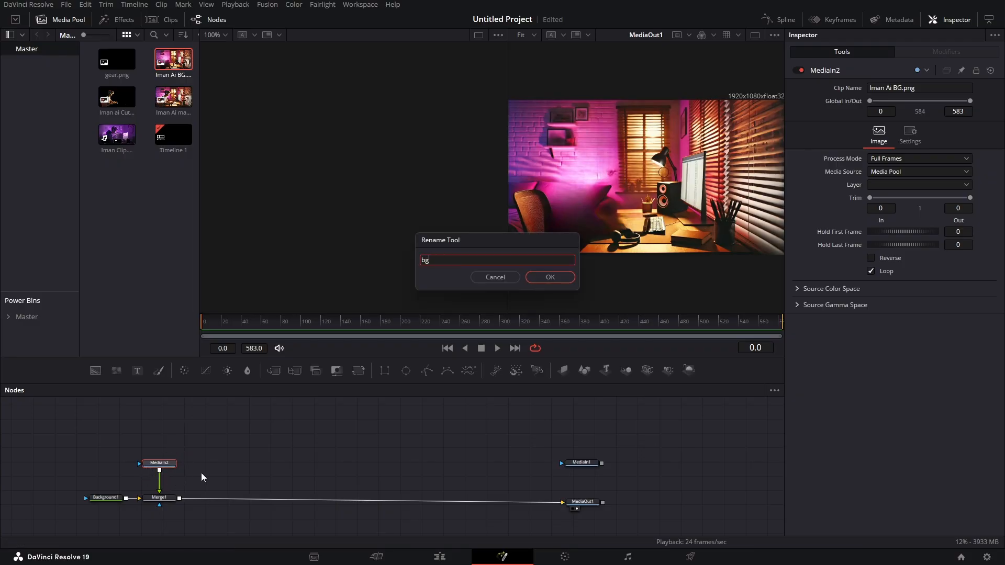
pyautogui.press('Return')
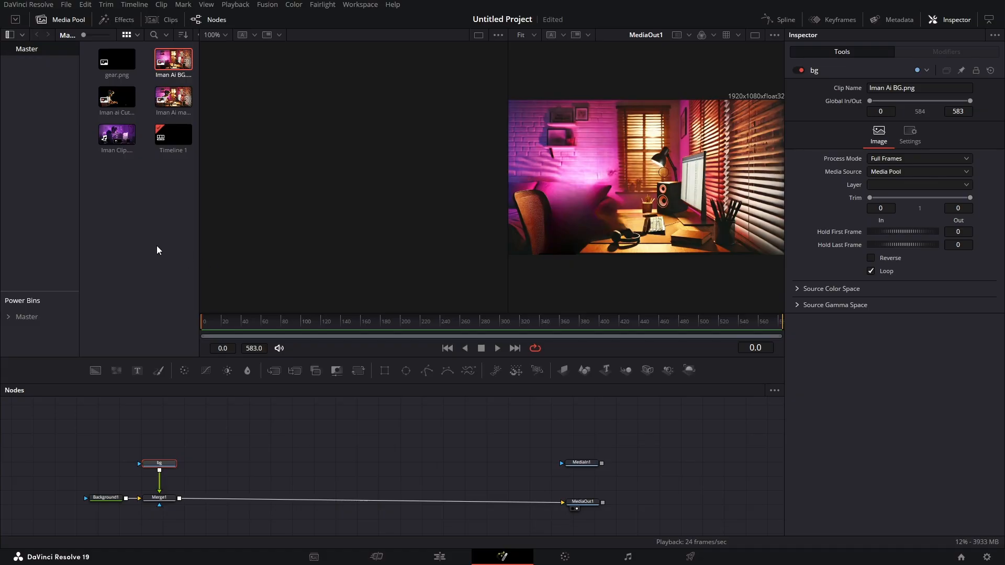
# - Merge Iman ai Cutout.png over the background image and rename its node as boy
pyautogui.moveTo(116, 97); pyautogui.dragTo(179, 499)
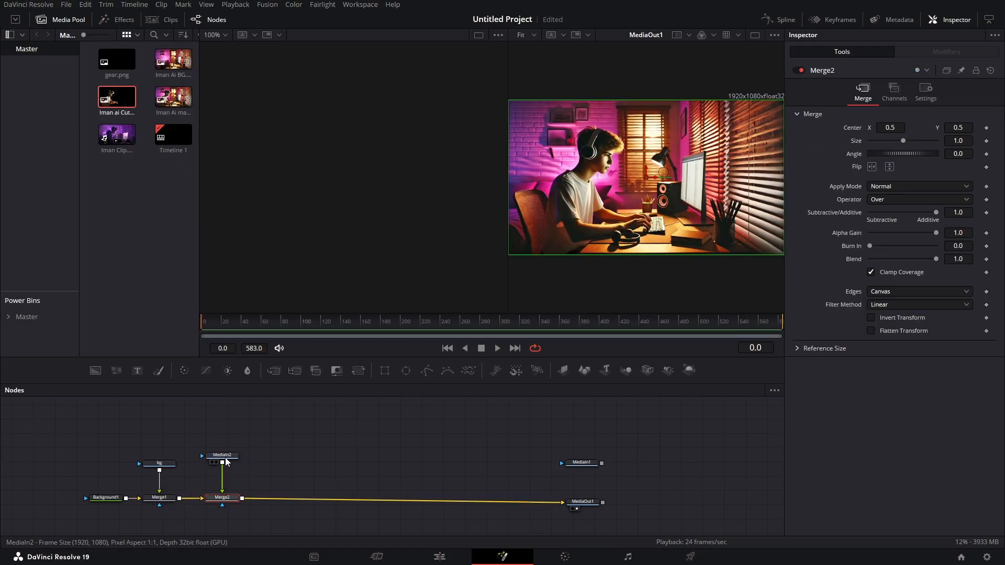
pyautogui.moveTo(226, 461); pyautogui.dragTo(228, 466)
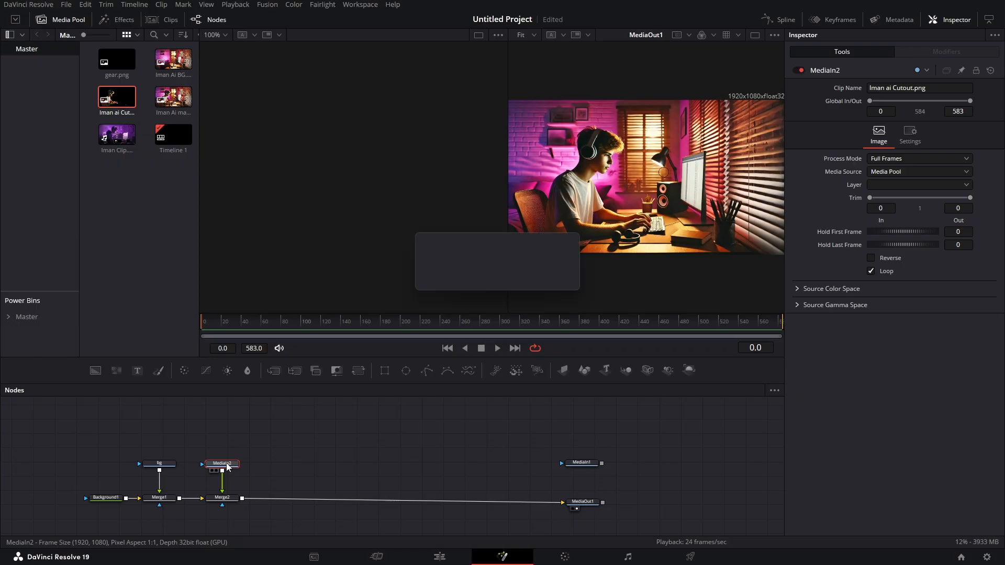
pyautogui.write('boy')
pyautogui.press('Return')
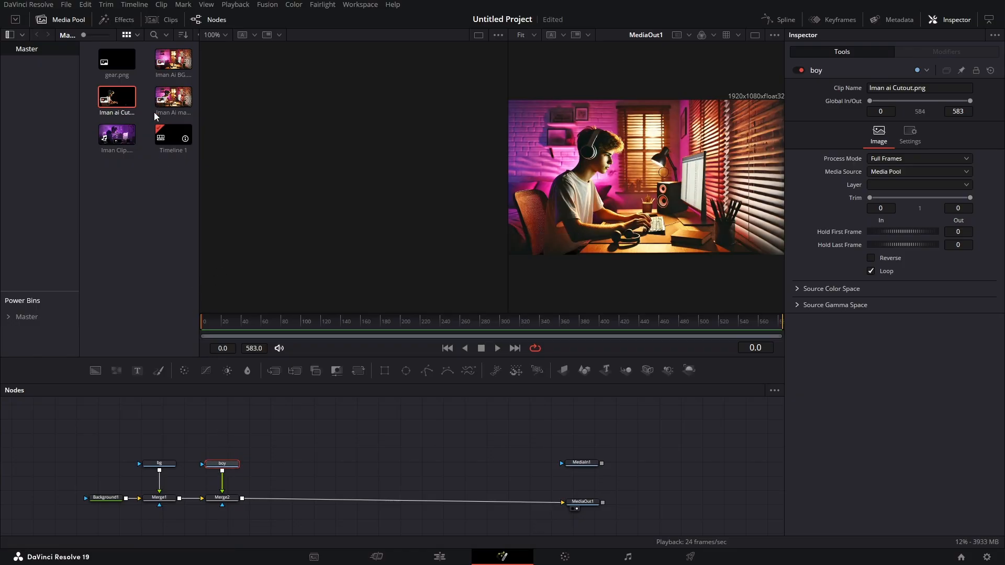
# - Add gear.png as an unconnected node and rename it as gear, with the media browser closed again
pyautogui.moveTo(118, 61); pyautogui.dragTo(317, 454)
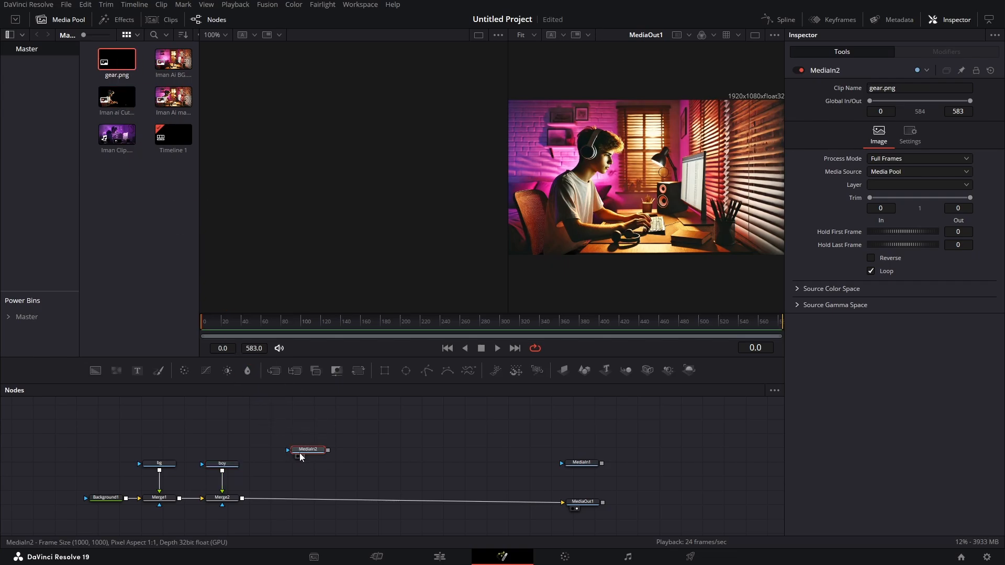
pyautogui.press('F2')
pyautogui.write('gear')
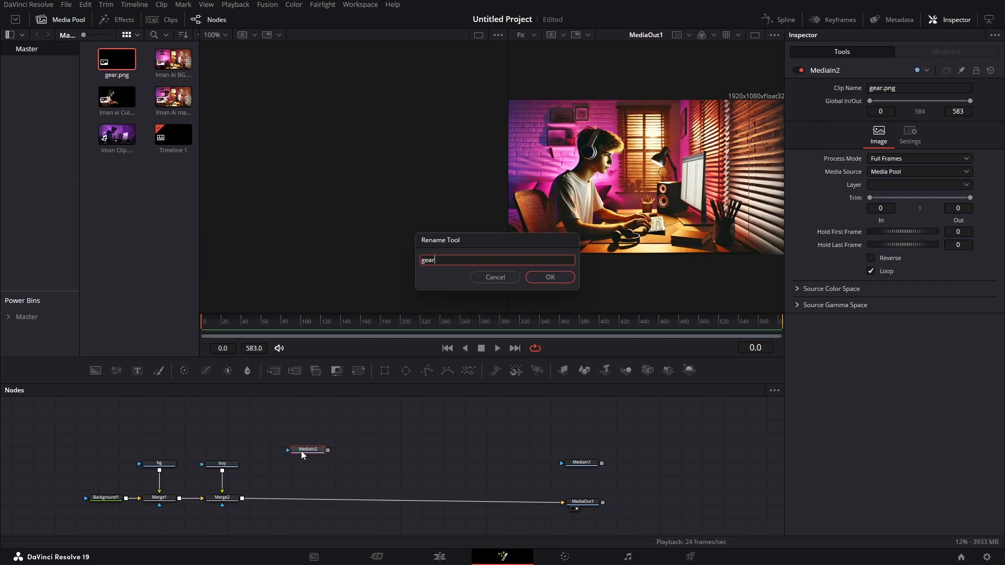
pyautogui.press('Return')
pyautogui.click(66, 21)
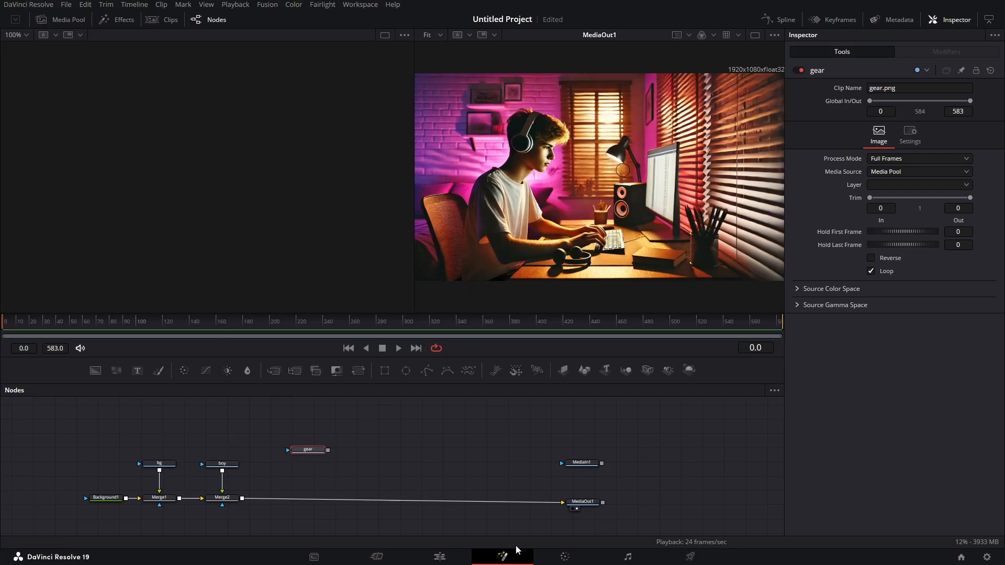
# - Show the Iman Clip.mp4 node in the empty viewer as a reference beside the composite, with both images fully in view
pyautogui.moveTo(590, 465); pyautogui.dragTo(203, 218)
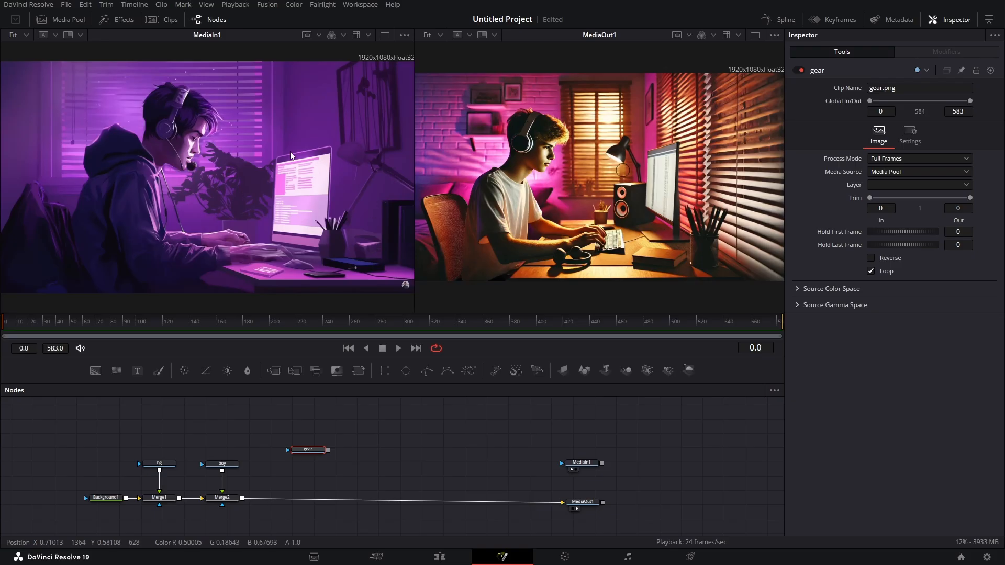
pyautogui.scroll(-1, 242, 154)
pyautogui.scroll(-1, 534, 195)
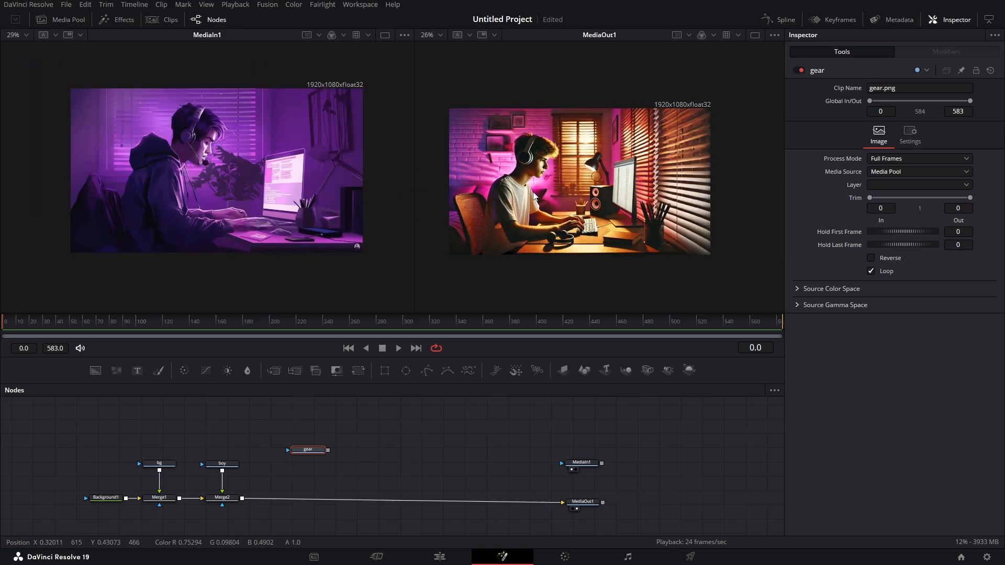
pyautogui.moveTo(548, 189); pyautogui.dragTo(559, 178)
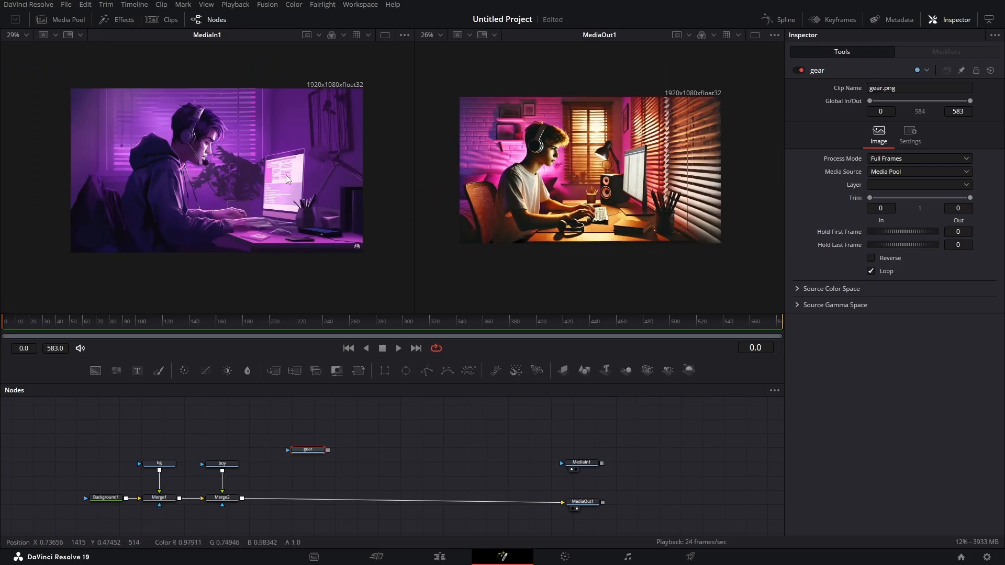
# - Insert a Color Corrector node after the merge that adds the boy
pyautogui.click(231, 502)
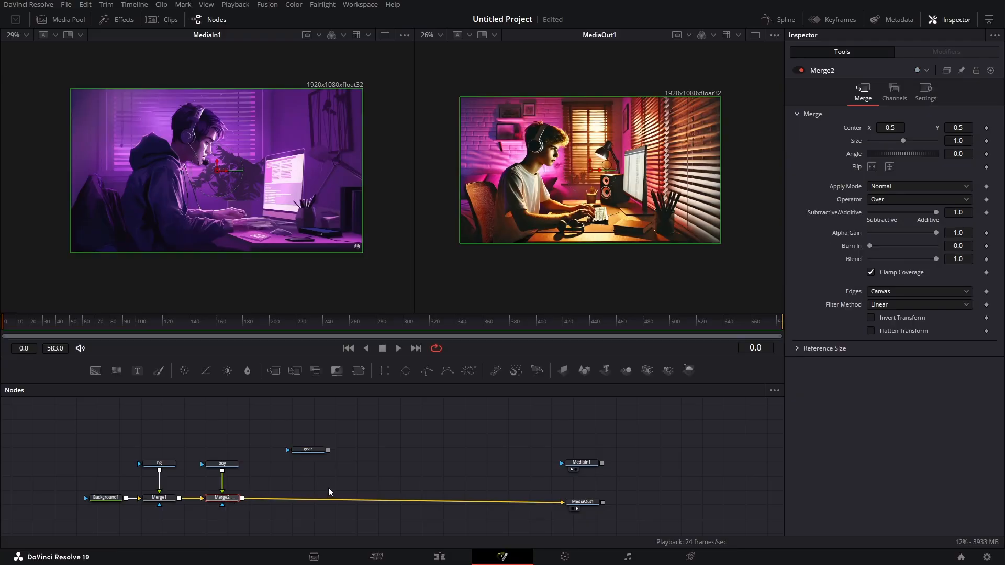
pyautogui.hotkey('shift', 'space')
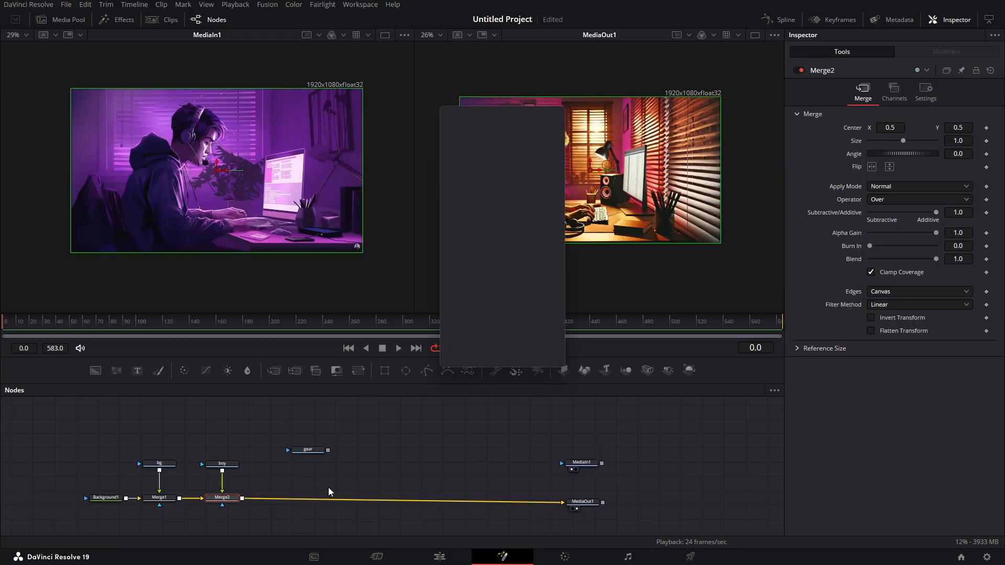
pyautogui.write('color')
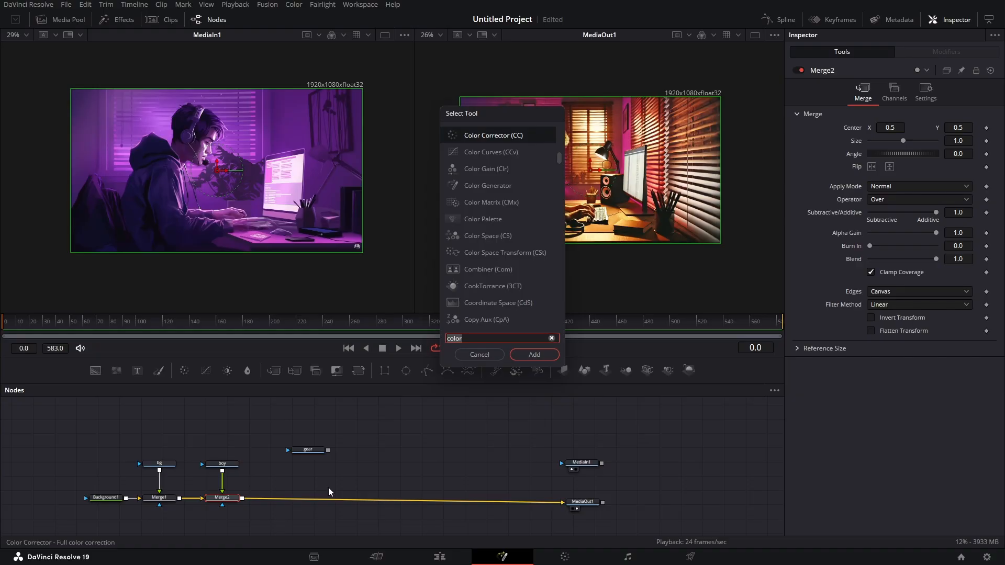
pyautogui.press('BackSpace')
pyautogui.press('BackSpace')
pyautogui.press('Return')
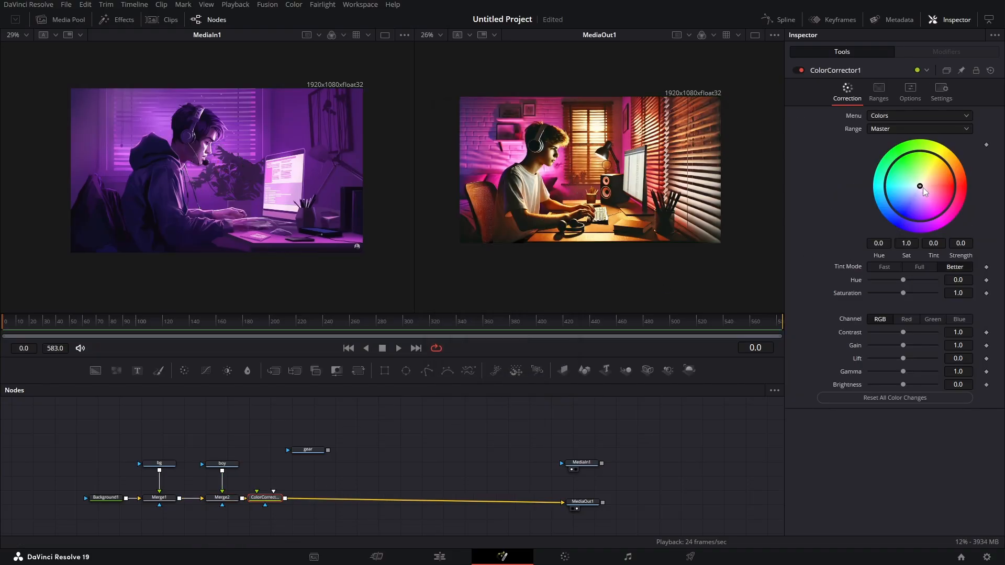
# - Tint the composite purple with tint -0.2873 and strength 0.5214 in the Color Corrector, and save the project
pyautogui.moveTo(920, 187); pyautogui.dragTo(920, 216)
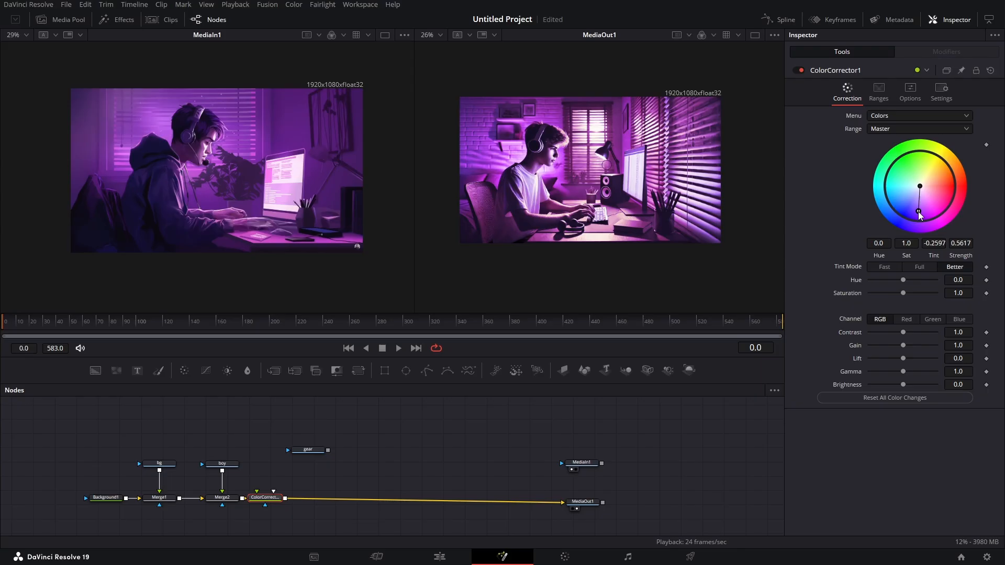
pyautogui.moveTo(920, 215); pyautogui.dragTo(914, 210)
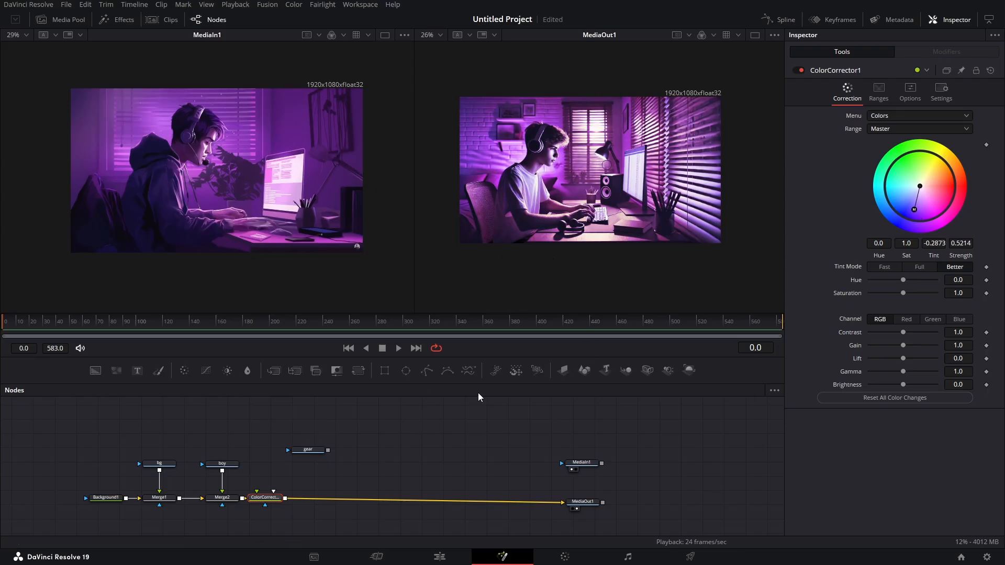
pyautogui.hotkey('ctrl', 's')
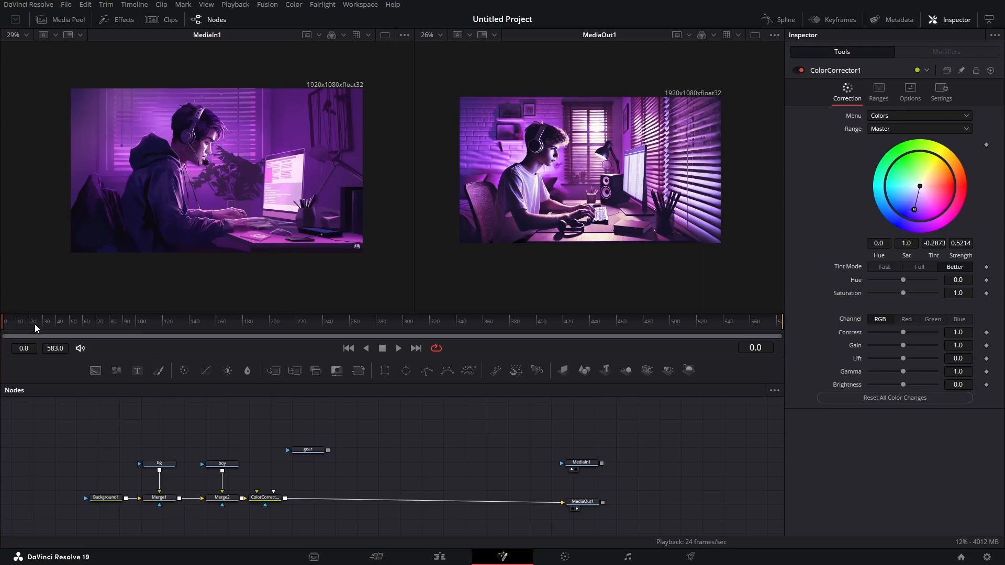
# - Set the playback options with High Quality, Motion Blur and Auto Proxy off and Proxy on
pyautogui.rightClick(516, 349)
pyautogui.click(527, 357)
pyautogui.rightClick(518, 345)
pyautogui.click(539, 361)
pyautogui.rightClick(533, 344)
pyautogui.click(565, 386)
pyautogui.rightClick(539, 344)
pyautogui.click(574, 377)
pyautogui.rightClick(507, 352)
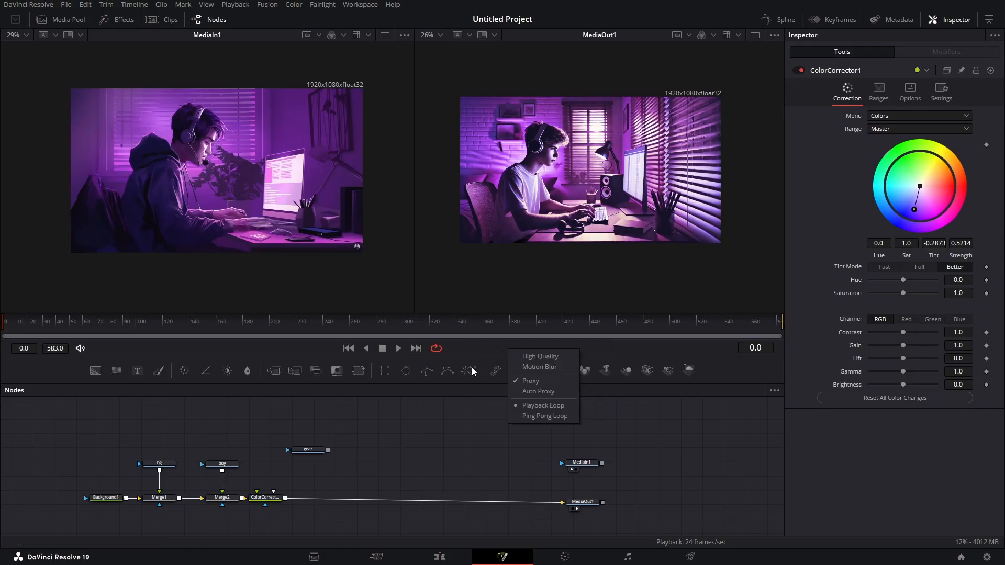
pyautogui.click(497, 353)
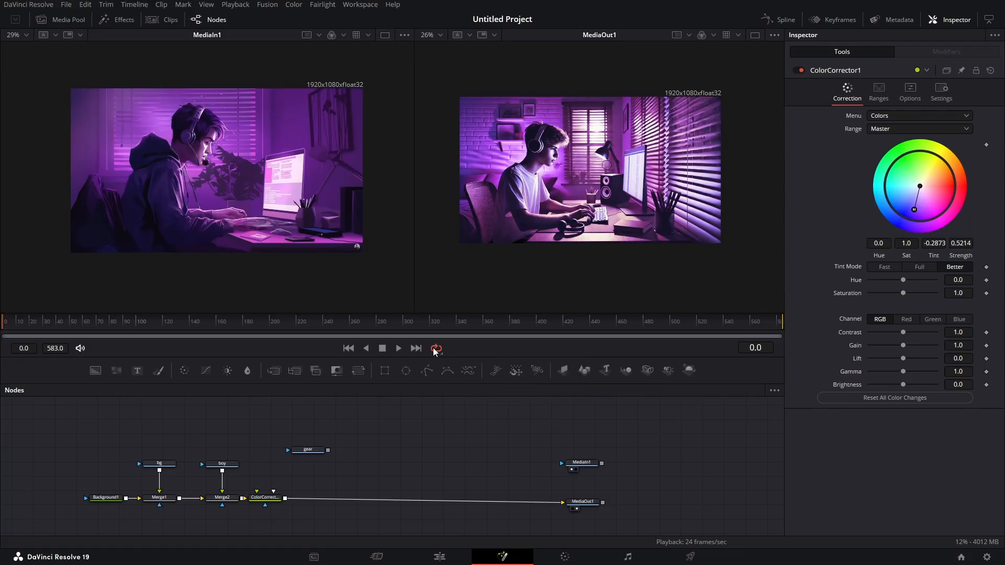
# - Play the reference clip to examine its animation, and return the playhead to frame 54
pyautogui.click(397, 349)
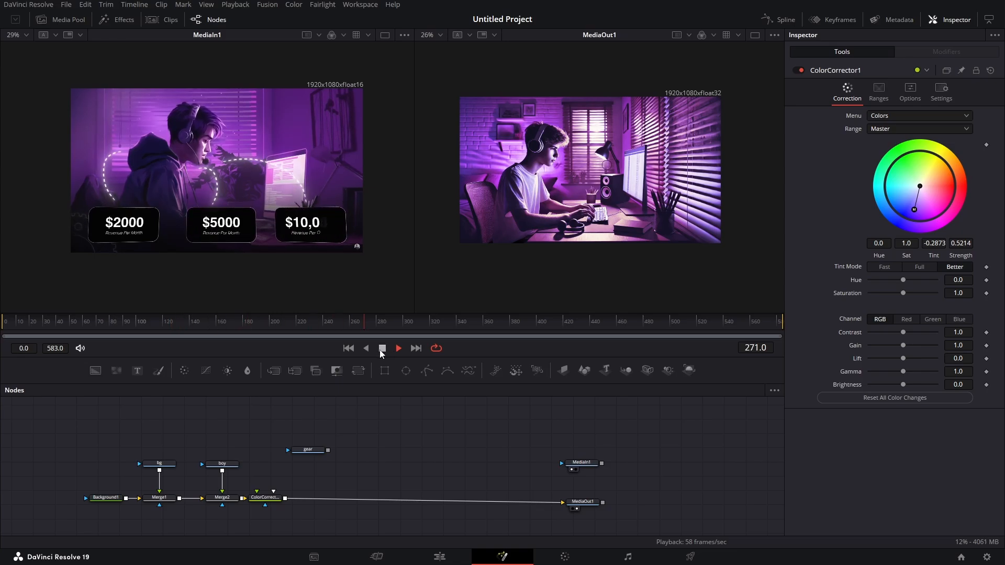
pyautogui.click(382, 348)
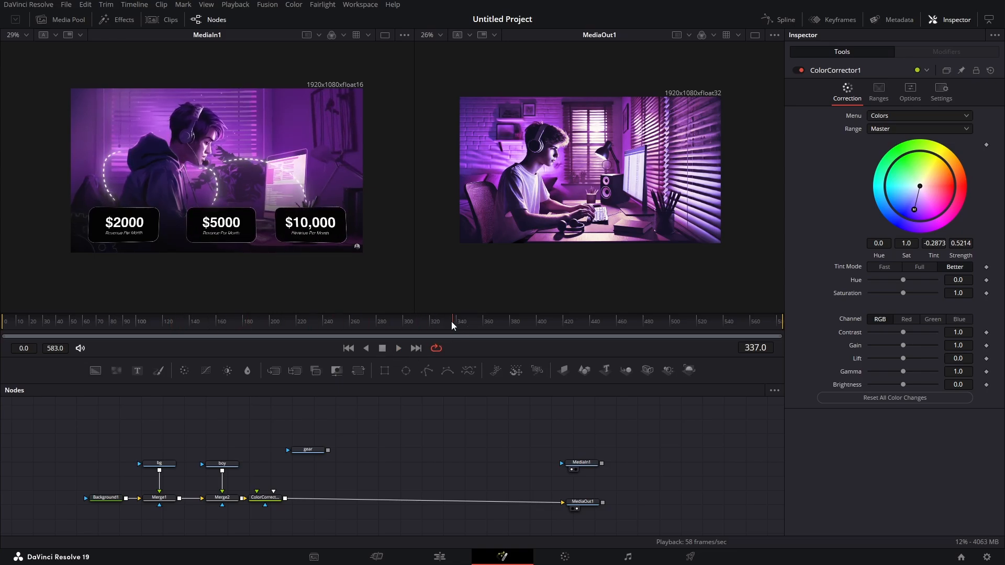
pyautogui.moveTo(450, 323); pyautogui.dragTo(79, 322)
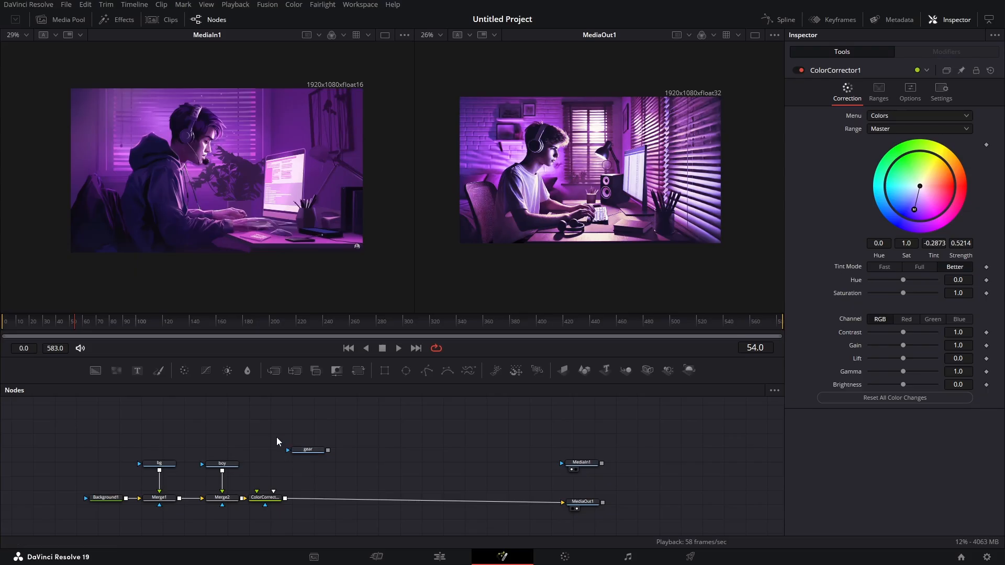
# - Move the gear and Color Corrector nodes away from the second merge and raise the boy node to make room
pyautogui.moveTo(269, 433); pyautogui.dragTo(315, 528)
pyautogui.moveTo(264, 502); pyautogui.dragTo(360, 503)
pyautogui.click(281, 464)
pyautogui.moveTo(225, 467); pyautogui.dragTo(225, 442)
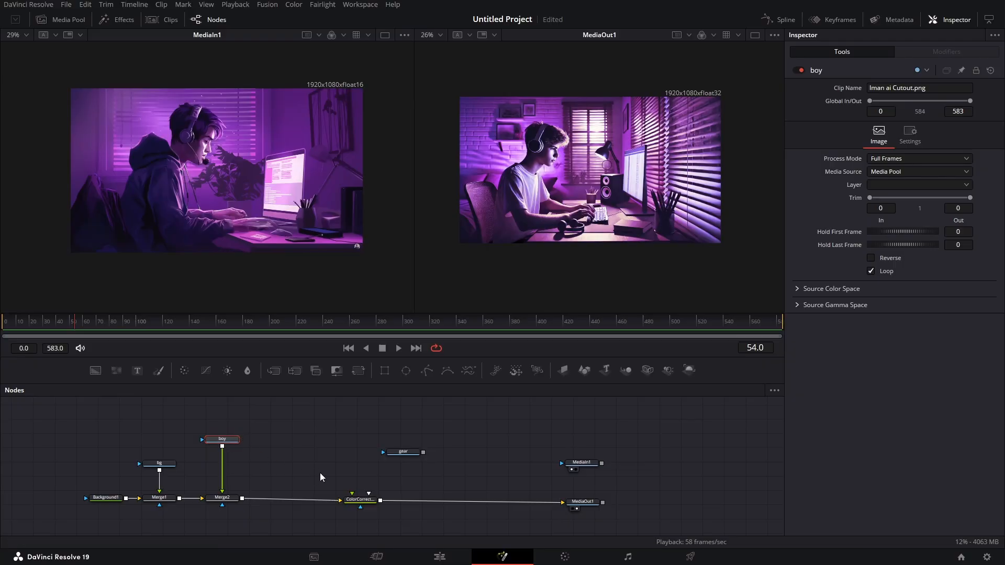
pyautogui.hotkey('shift', 'space')
pyautogui.write('color')
pyautogui.write('grid')
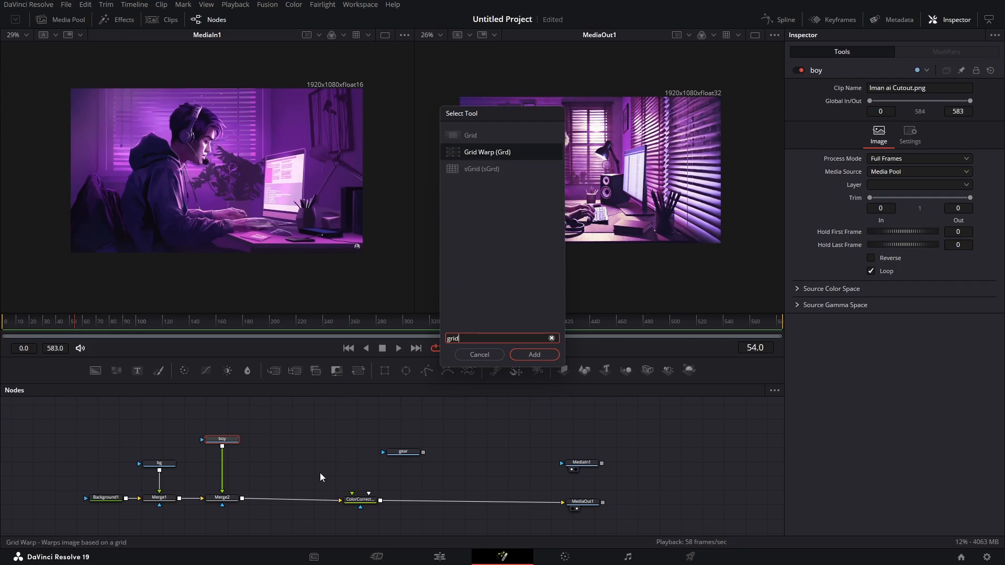
pyautogui.press('Return')
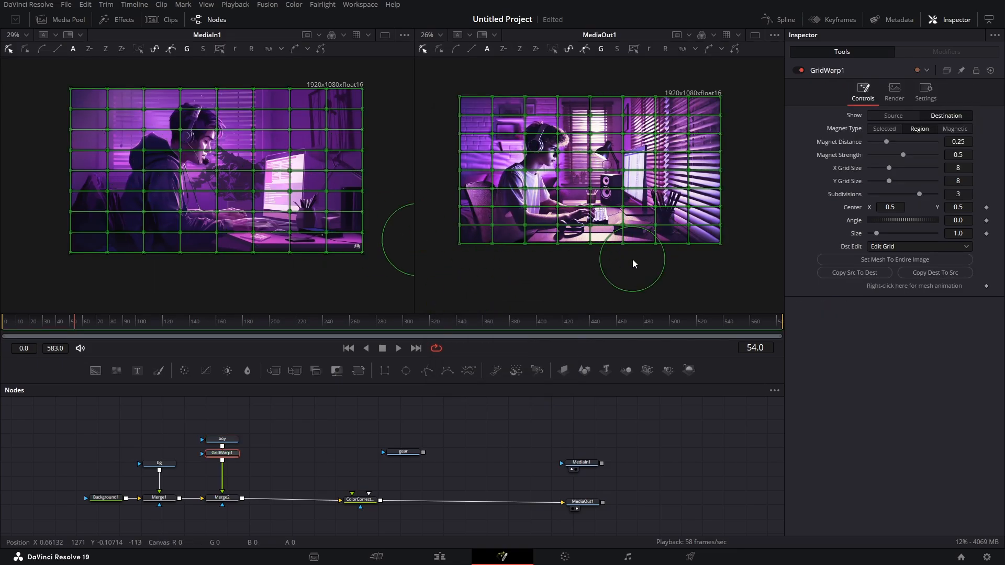
pyautogui.scroll(3, 549, 156)
pyautogui.scroll(-1, 550, 156)
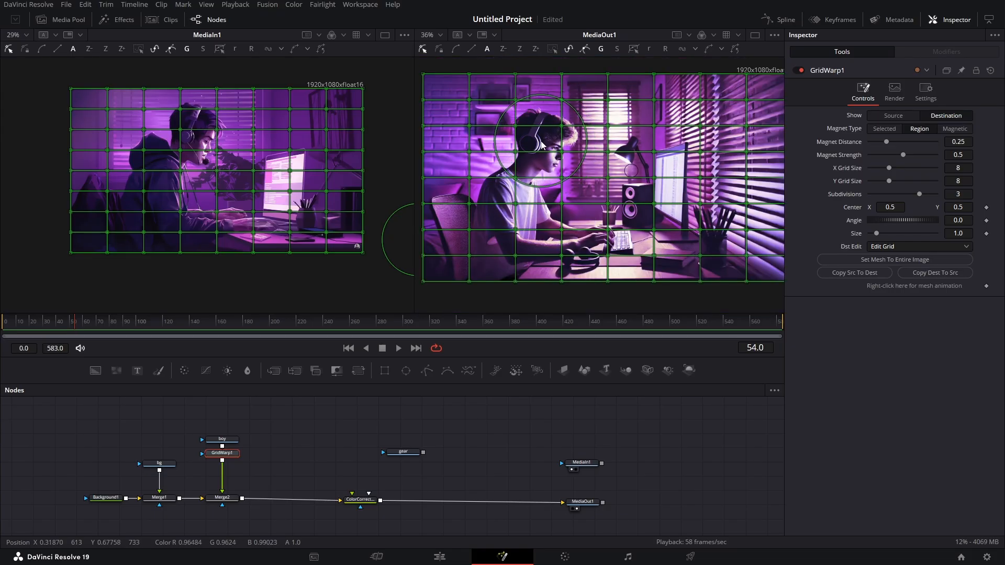
pyautogui.click(541, 146)
pyautogui.moveTo(541, 146)
pyautogui.mouseDown()
pyautogui.moveTo(550, 149)
pyautogui.moveTo(529, 140)
pyautogui.moveTo(536, 147)
pyautogui.mouseUp()
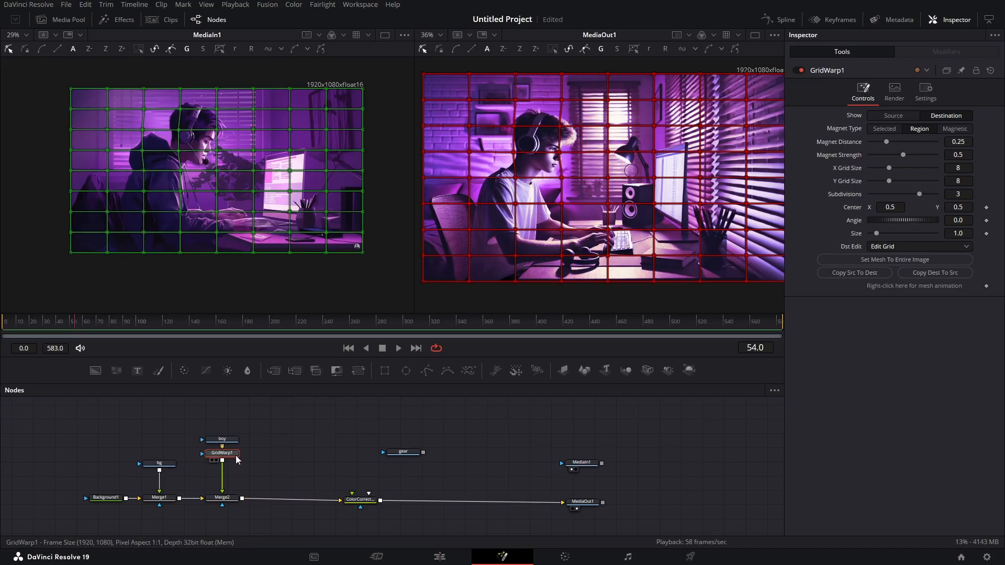
pyautogui.press('Delete')
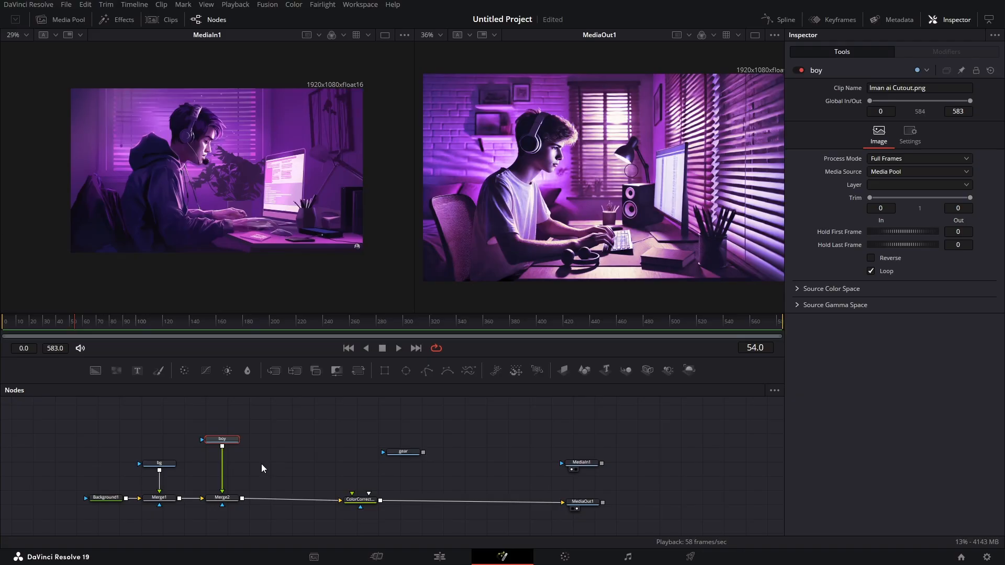
# - Insert a Vortex node after the boy image and move its centre onto the boy at about X 0.289, Y 0.576
pyautogui.hotkey('shift', 'space')
pyautogui.write('grid')
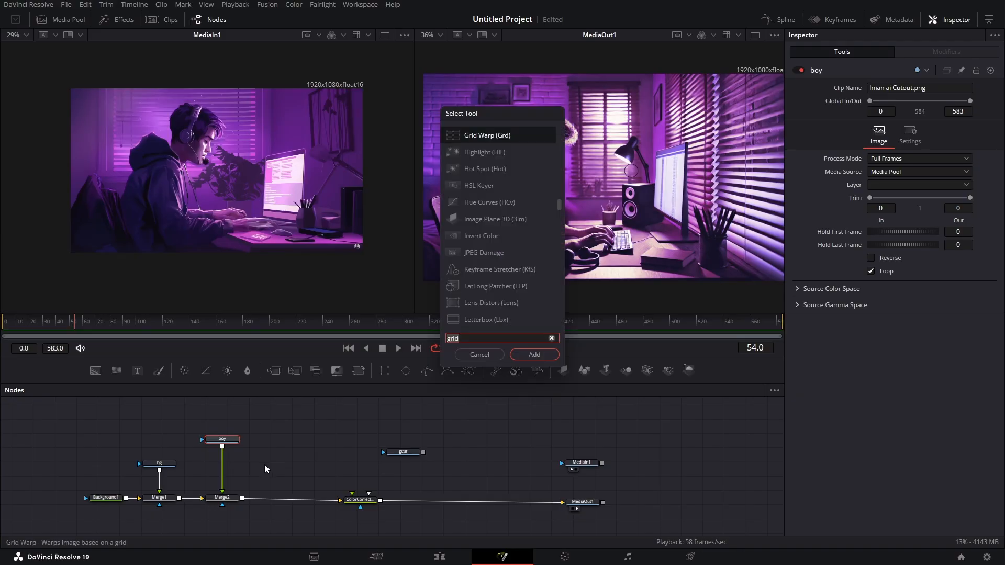
pyautogui.press('BackSpace')
pyautogui.press('BackSpace')
pyautogui.press('BackSpace')
pyautogui.press('BackSpace')
pyautogui.write('vortex')
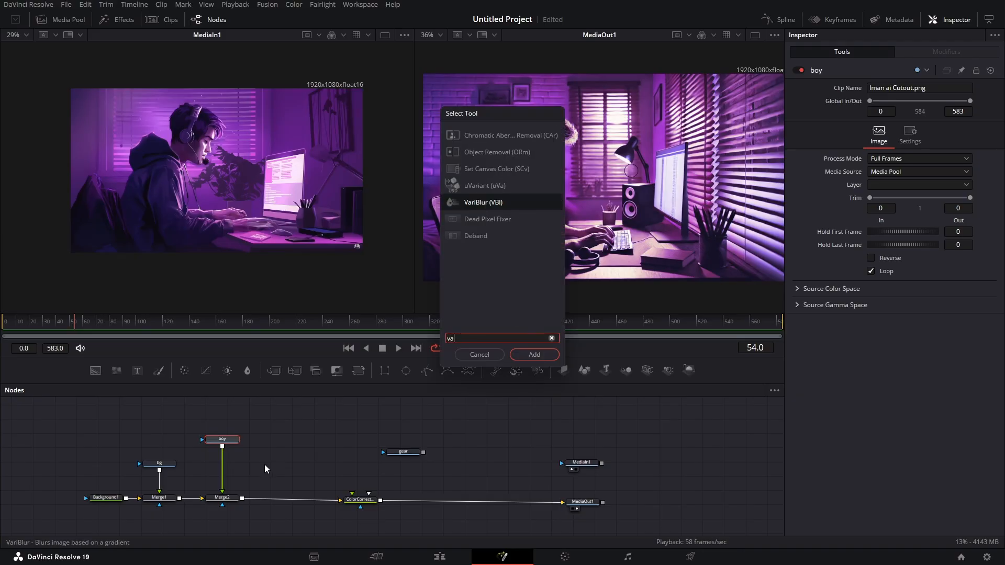
pyautogui.press('Return')
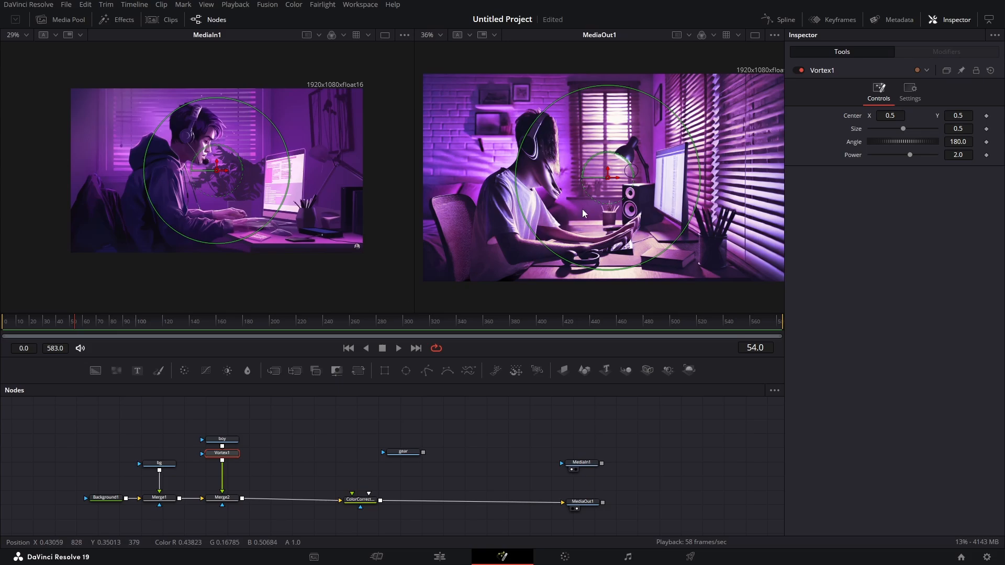
pyautogui.moveTo(608, 180); pyautogui.dragTo(531, 166)
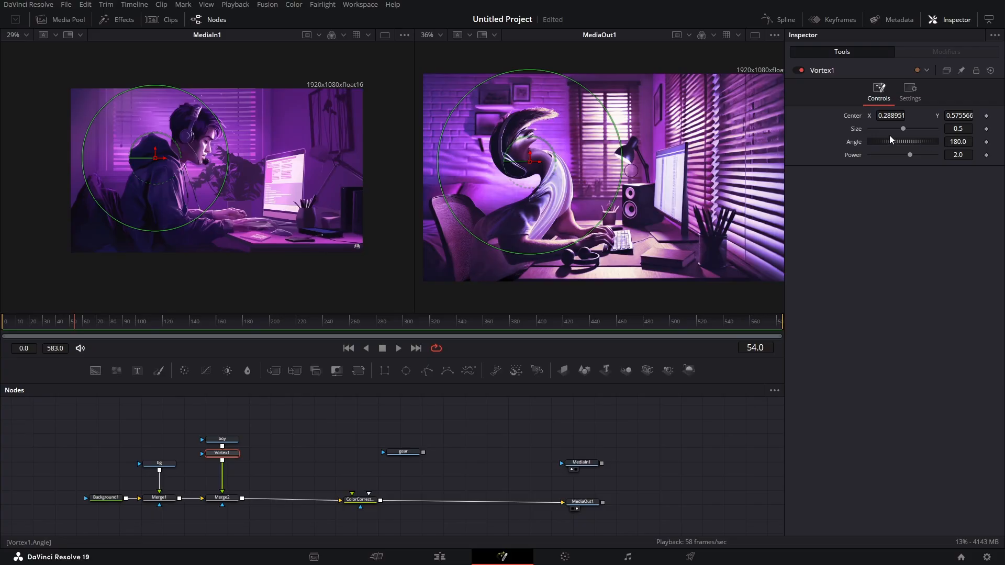
# - Reduce the Vortex distortion to angle 3.7, power 4.4 and size 0.39
pyautogui.moveTo(903, 142); pyautogui.dragTo(870, 142)
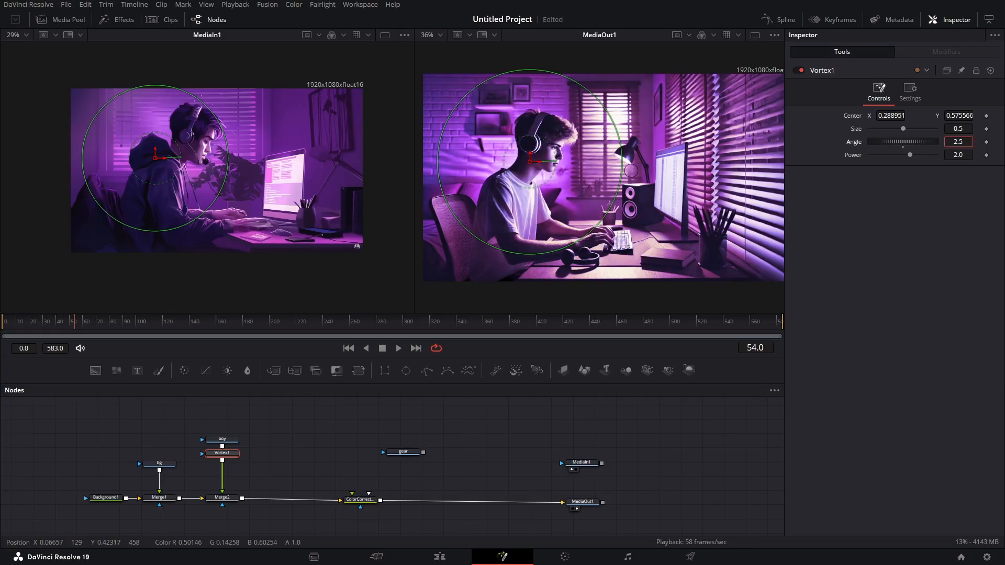
pyautogui.moveTo(958, 142); pyautogui.dragTo(916, 155)
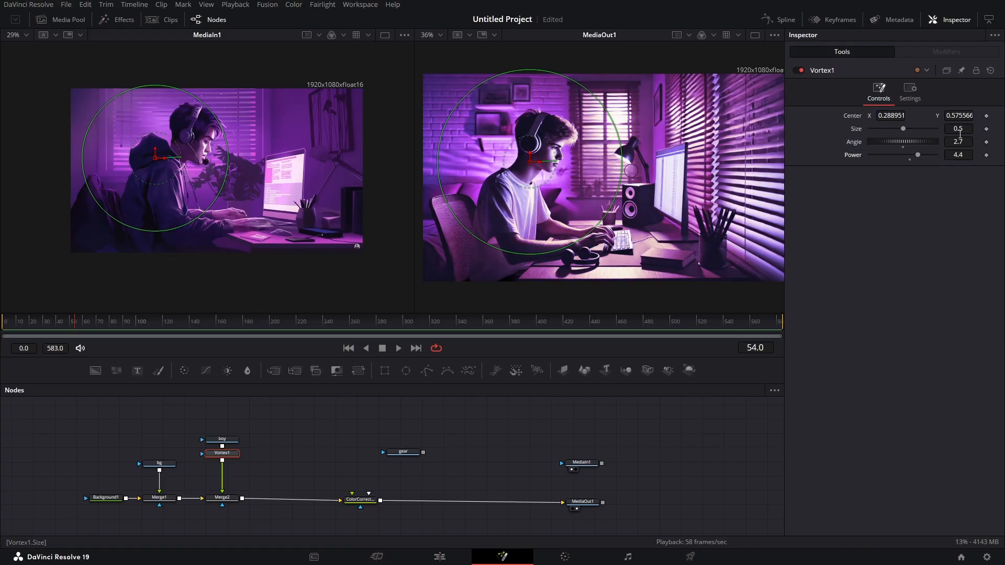
pyautogui.moveTo(958, 129)
pyautogui.mouseDown()
pyautogui.moveTo(968, 129)
pyautogui.moveTo(957, 129)
pyautogui.mouseUp()
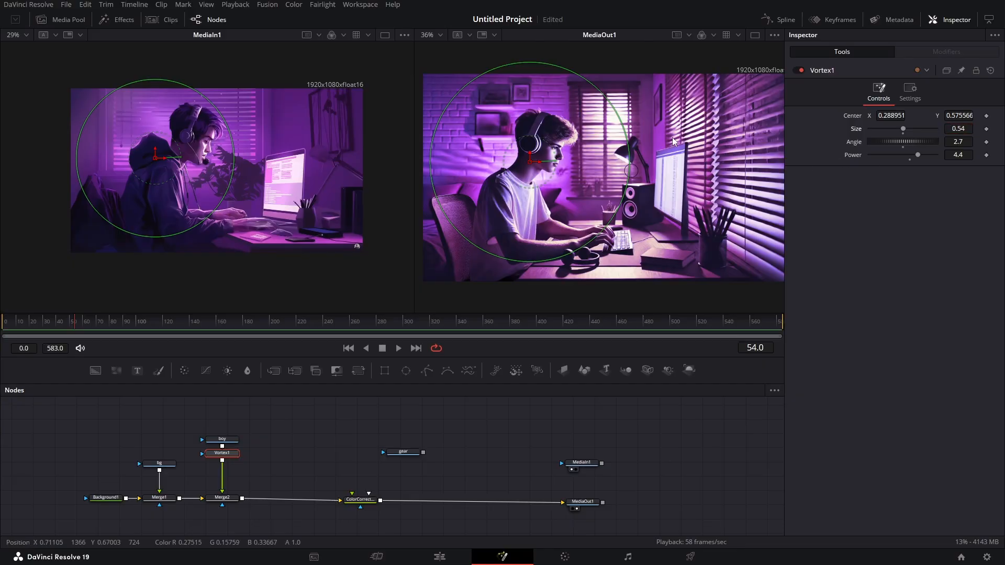
pyautogui.scroll(3, 517, 146)
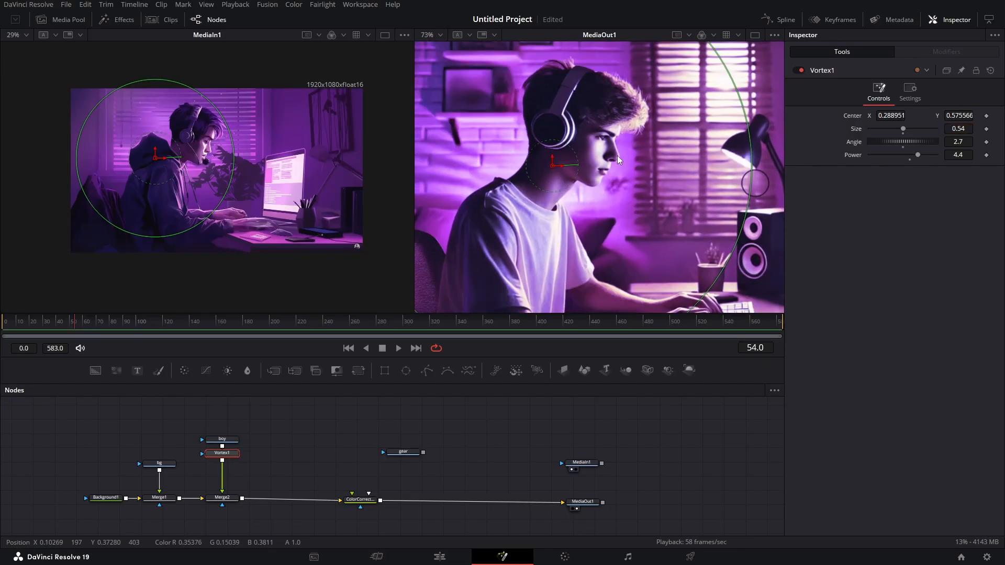
pyautogui.scroll(-2, 682, 139)
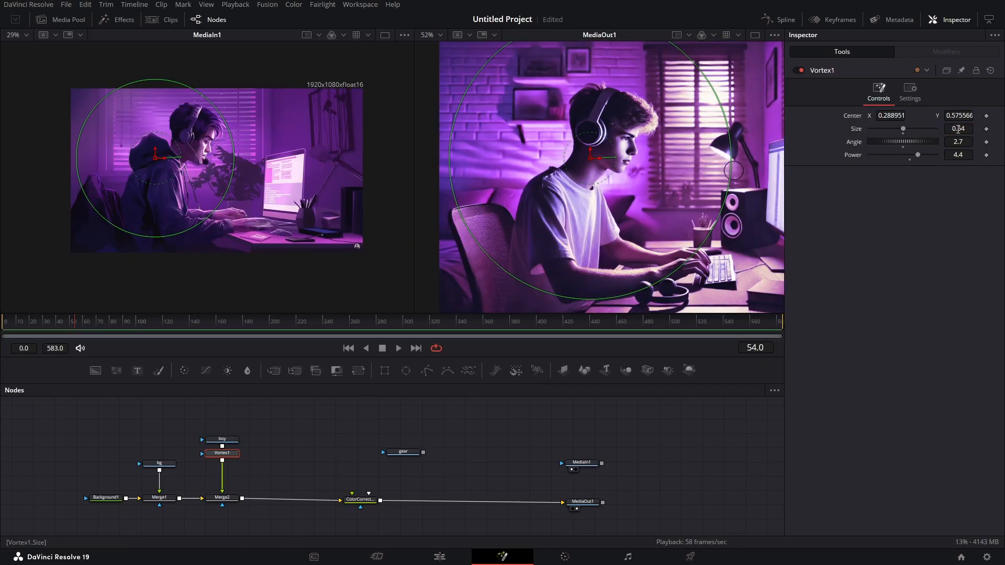
pyautogui.moveTo(958, 130)
pyautogui.mouseDown()
pyautogui.moveTo(947, 129)
pyautogui.moveTo(968, 145)
pyautogui.moveTo(960, 132)
pyautogui.mouseUp()
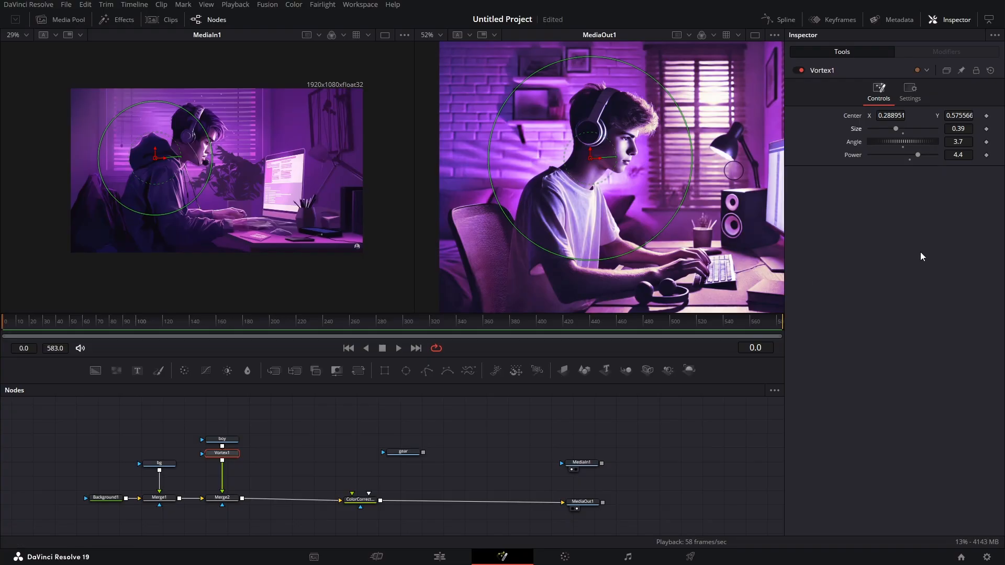
# - Keyframe the Vortex size at 0.39 on frames 0, 90 and 180
pyautogui.click(987, 129)
pyautogui.moveTo(60, 328); pyautogui.dragTo(125, 323)
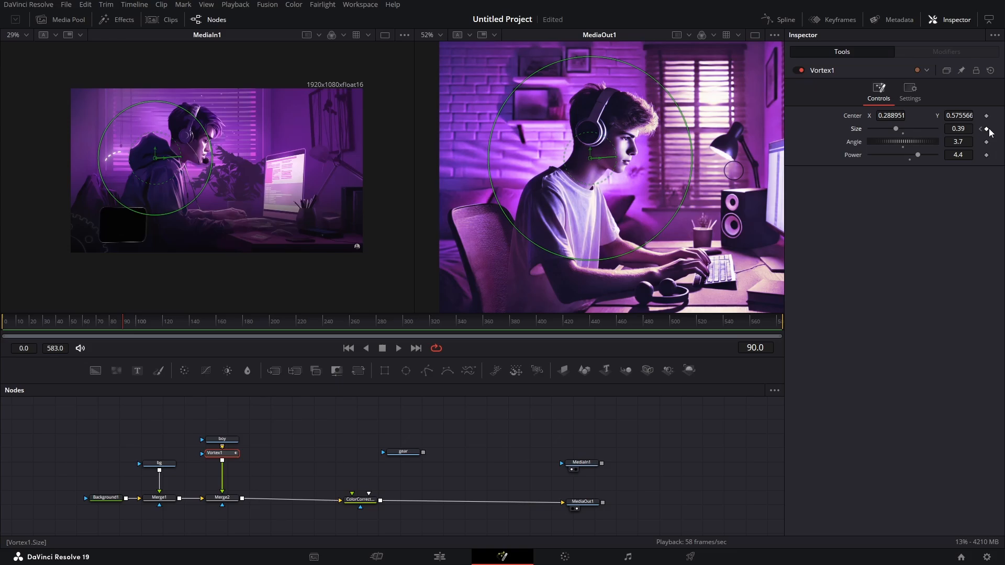
pyautogui.moveTo(124, 321); pyautogui.dragTo(244, 331)
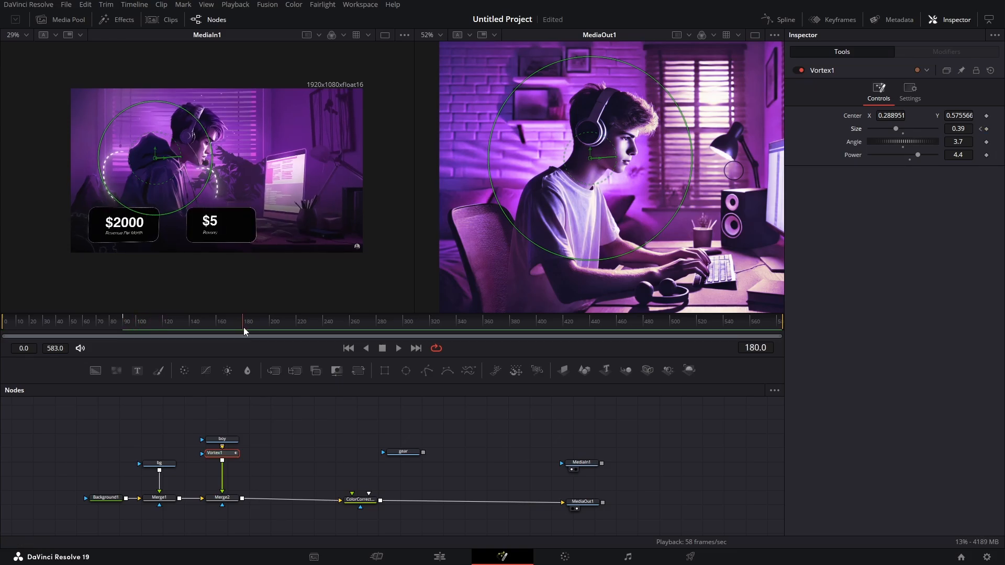
pyautogui.click(986, 130)
# - Set the Vortex size to 1.2 on the keyframe at frame 90
pyautogui.click(981, 129)
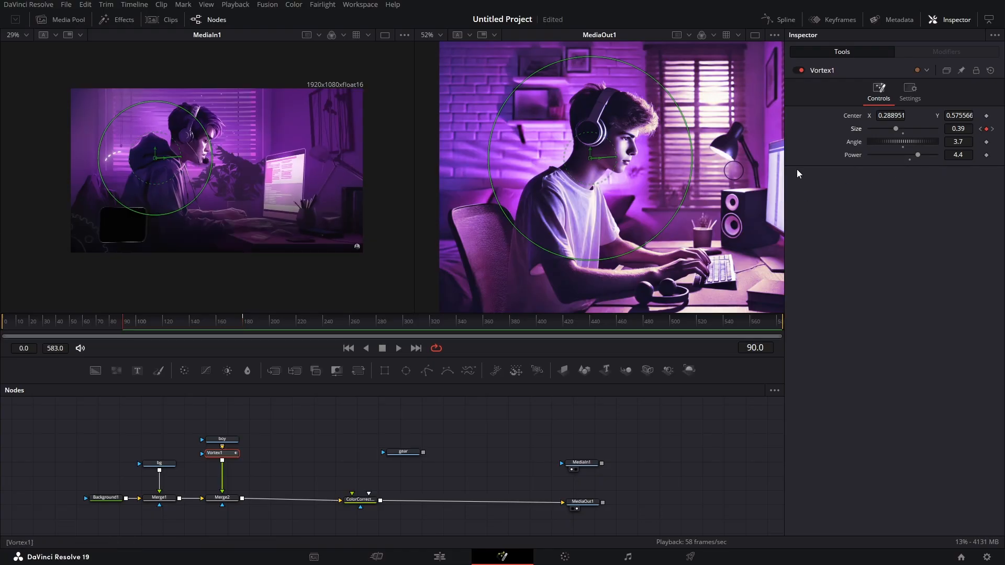
pyautogui.moveTo(958, 129); pyautogui.dragTo(1004, 129)
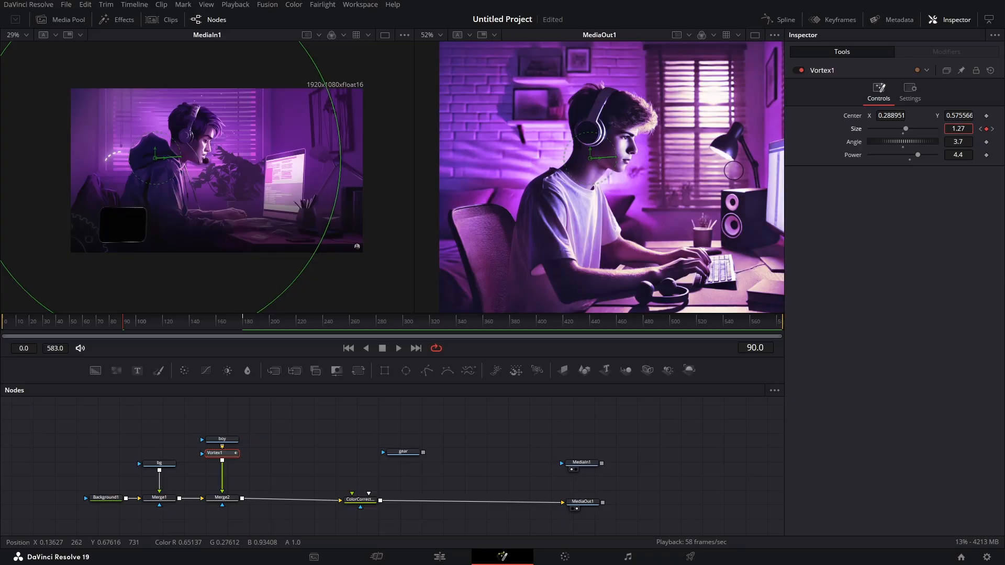
pyautogui.click(967, 128)
pyautogui.press('BackSpace')
pyautogui.press('Tab')
# - Smooth all keyframes of the Vortex size curve in the Spline editor and set the curve to loop
pyautogui.click(780, 20)
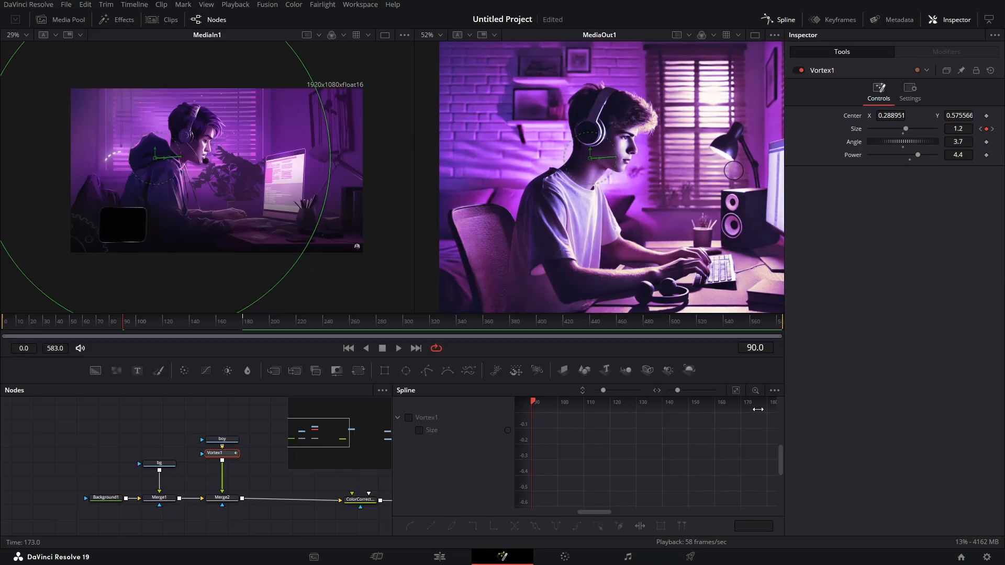
pyautogui.click(409, 418)
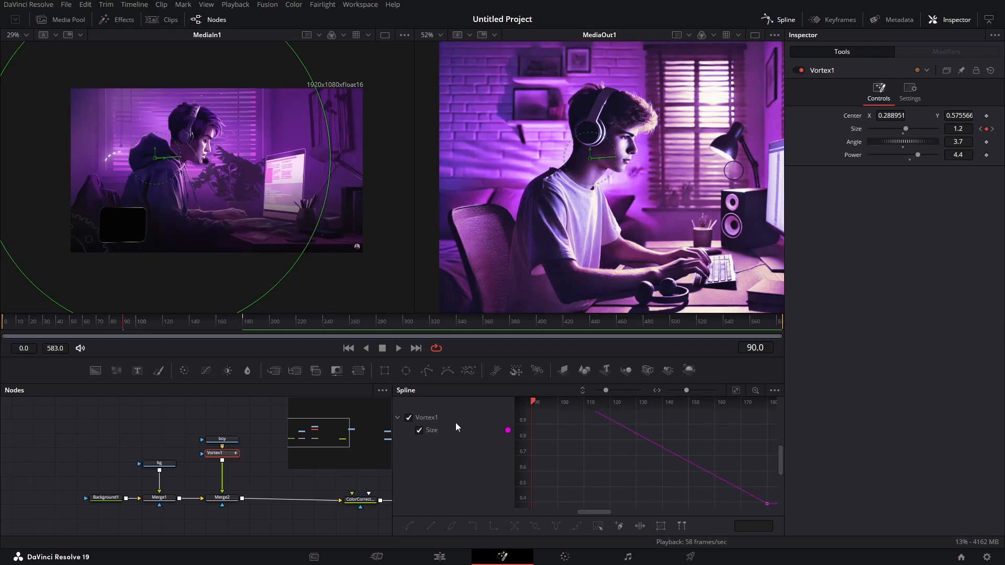
pyautogui.click(736, 392)
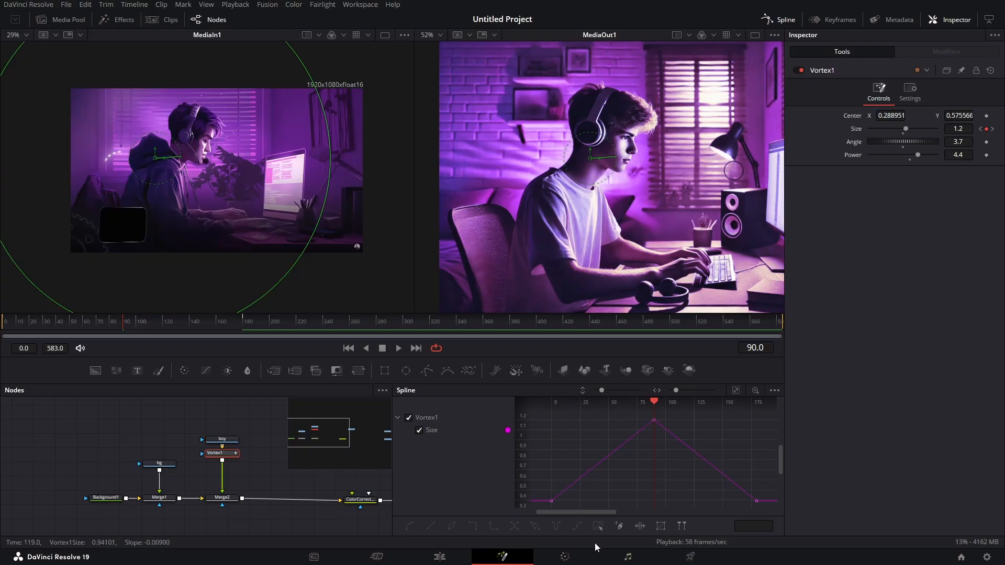
pyautogui.click(597, 525)
pyautogui.hotkey('shift', 's')
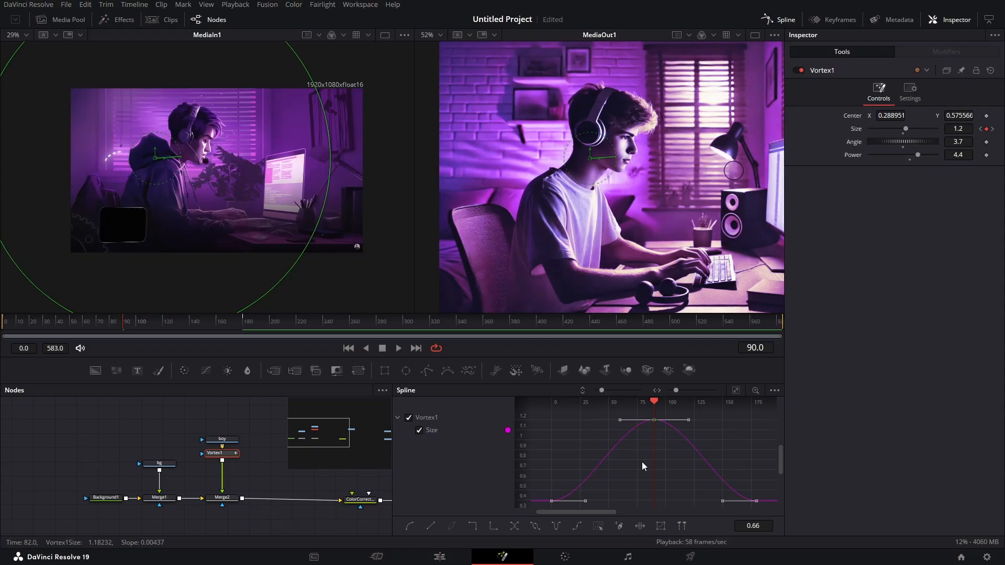
pyautogui.click(535, 527)
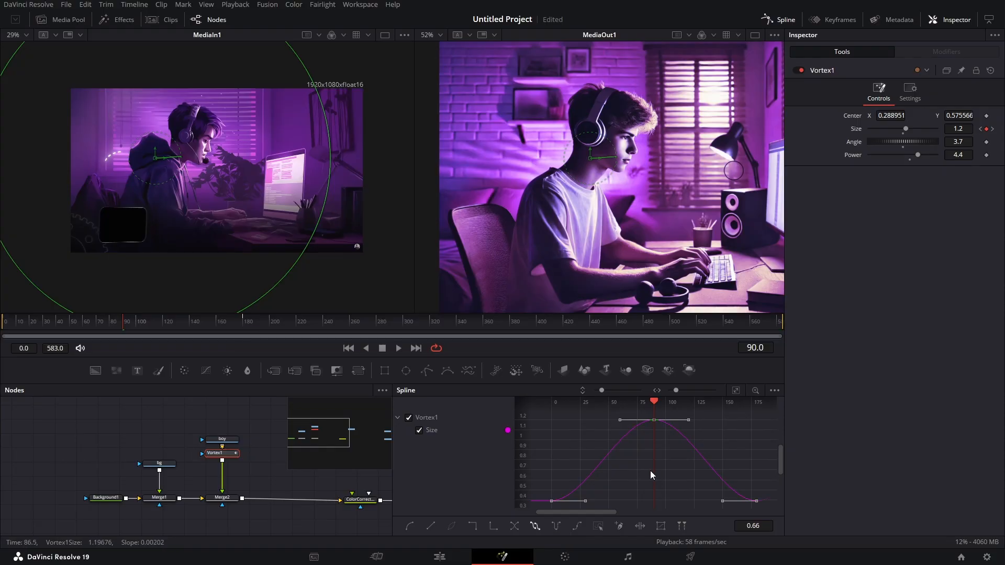
pyautogui.moveTo(515, 451); pyautogui.dragTo(435, 451)
pyautogui.moveTo(546, 511); pyautogui.dragTo(490, 509)
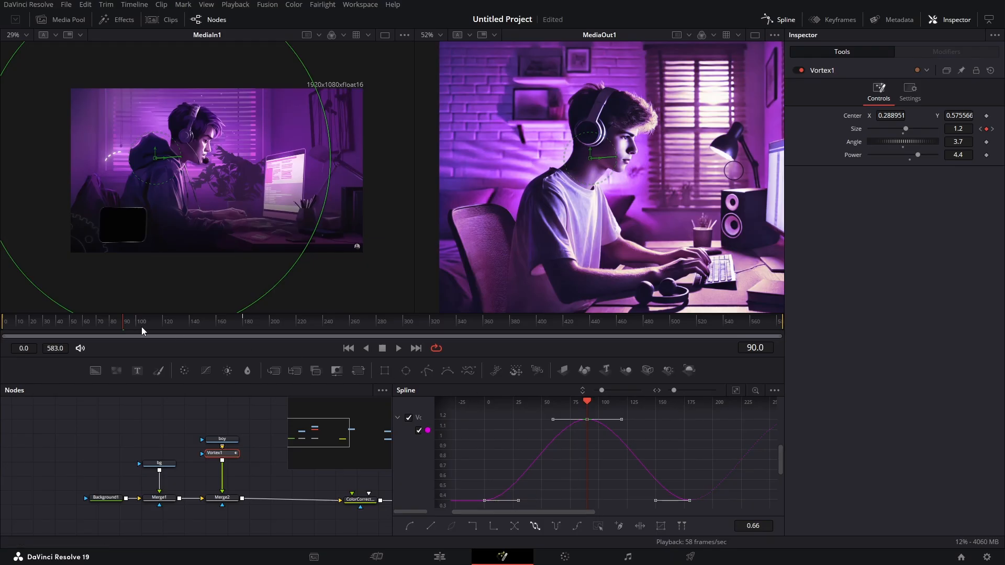
# - Close the Spline editor, play the composition from the start to review the boy's motion, and park the playhead at frame 112
pyautogui.moveTo(114, 330); pyautogui.dragTo(4, 317)
pyautogui.click(780, 20)
pyautogui.click(334, 430)
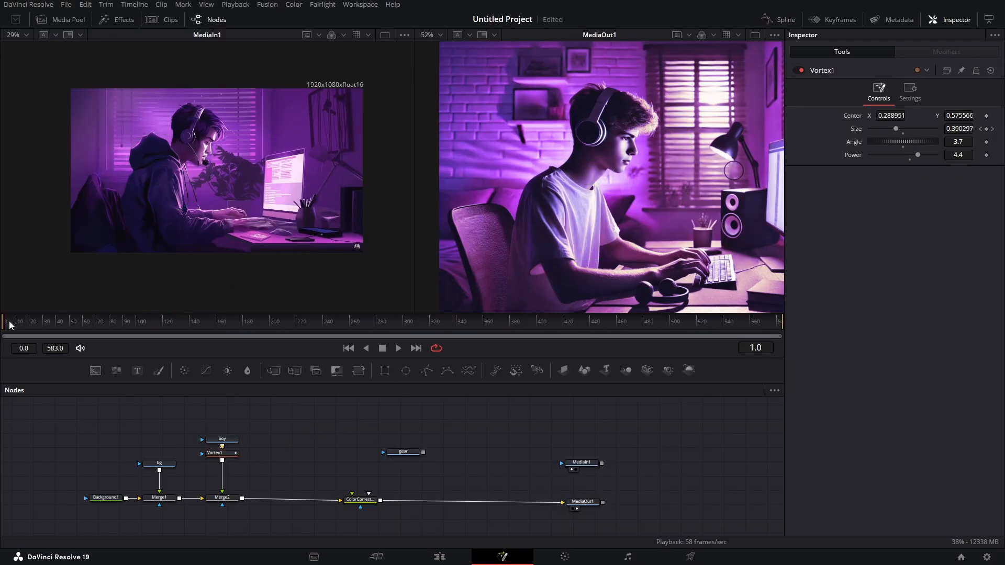
pyautogui.press('space')
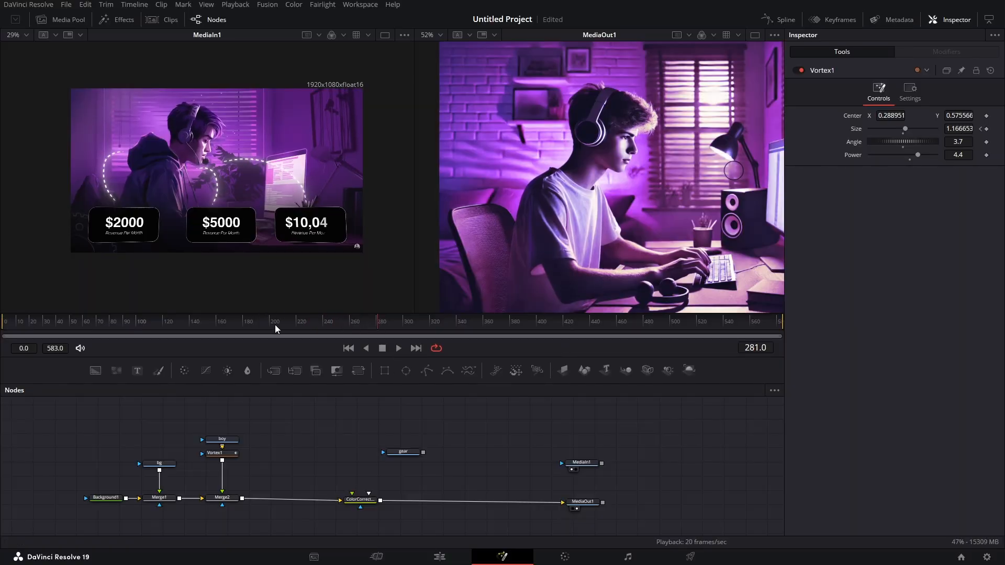
pyautogui.click(17, 321)
pyautogui.moveTo(21, 325); pyautogui.dragTo(153, 331)
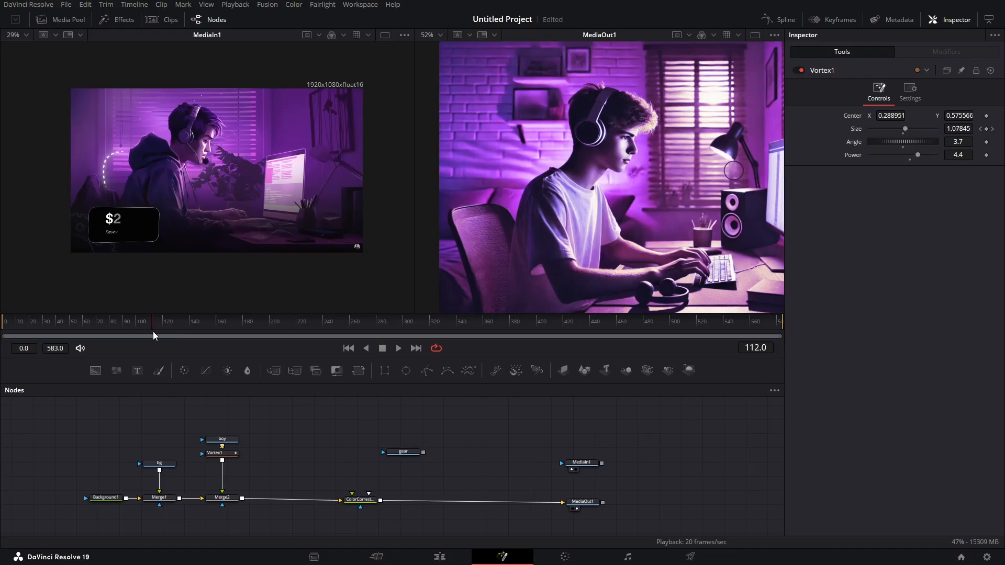
# - Merge a black Background node with a Rectangle mask over the second merge, ahead of the Color Corrector
pyautogui.moveTo(95, 370); pyautogui.dragTo(289, 455)
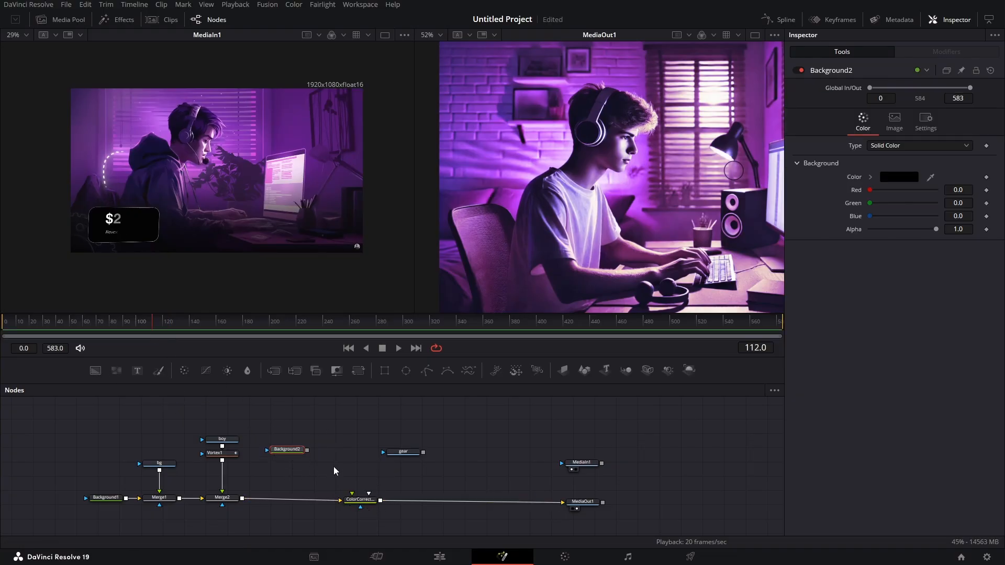
pyautogui.moveTo(382, 369); pyautogui.dragTo(253, 500)
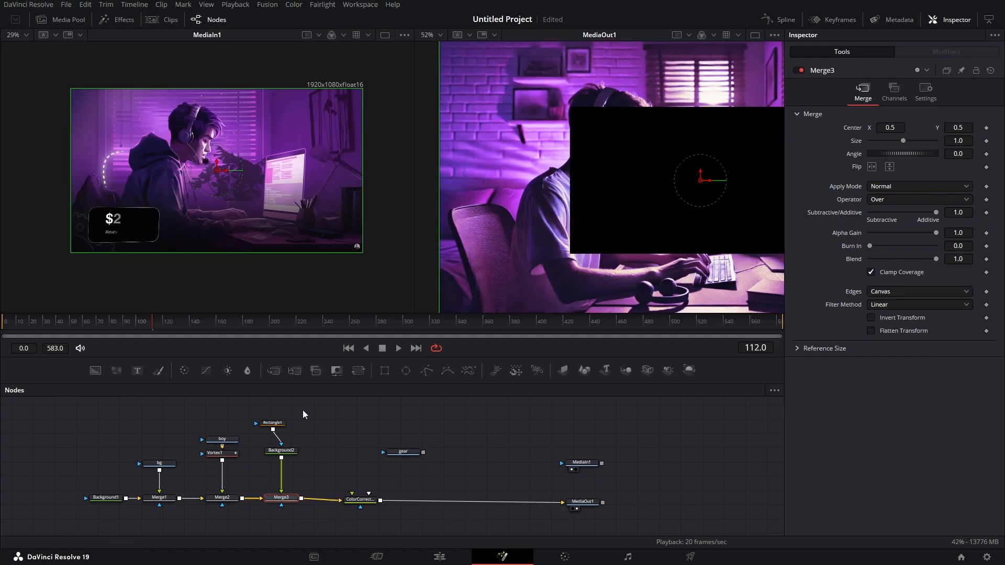
pyautogui.moveTo(274, 423); pyautogui.dragTo(283, 423)
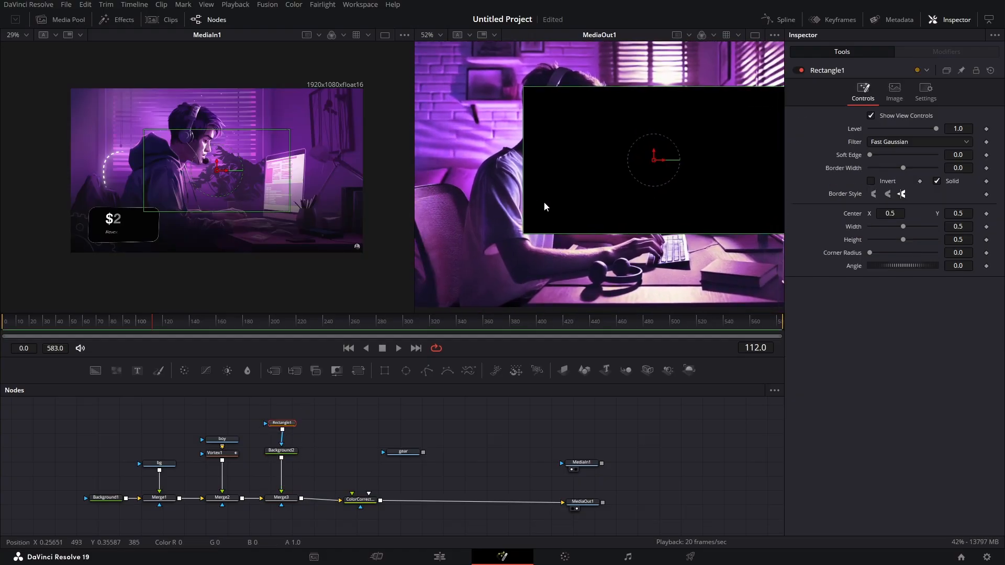
# - Enlarge the rectangle mask to about 1.748 by 1.269, raise its centre to about Y 0.799, and invert it
pyautogui.scroll(-2, 588, 220)
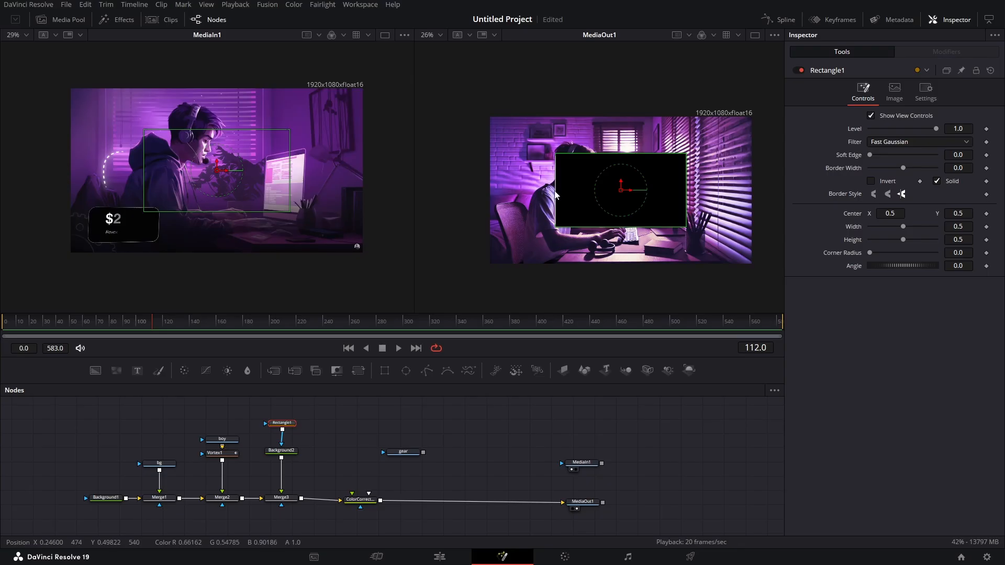
pyautogui.moveTo(556, 191); pyautogui.dragTo(391, 202)
pyautogui.moveTo(628, 154); pyautogui.dragTo(626, 96)
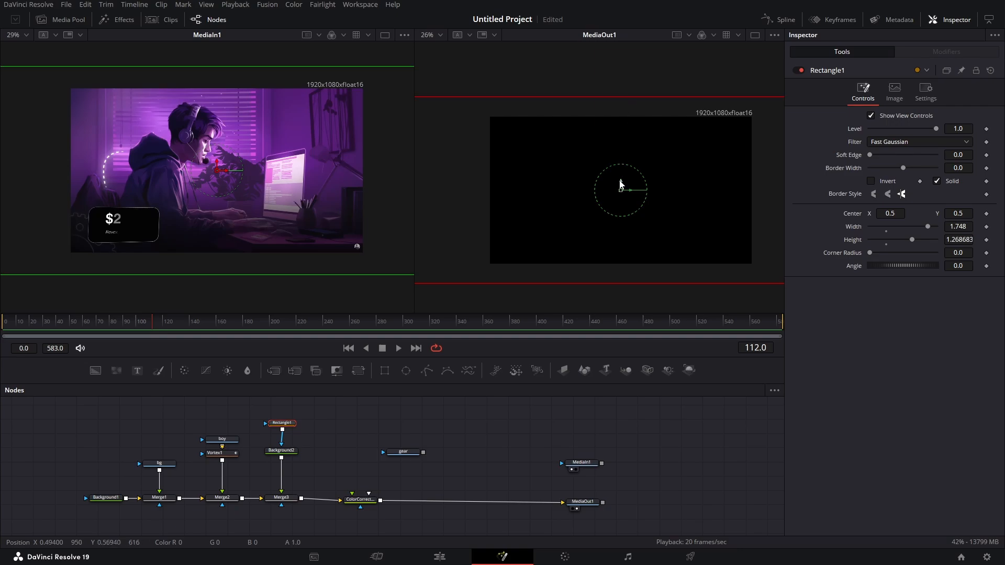
pyautogui.moveTo(620, 188); pyautogui.dragTo(621, 139)
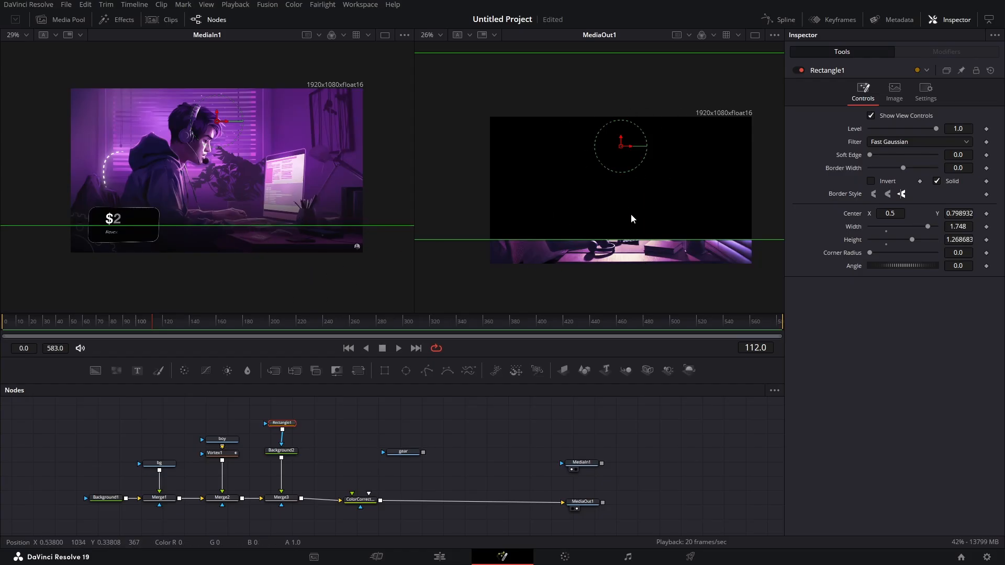
pyautogui.click(871, 181)
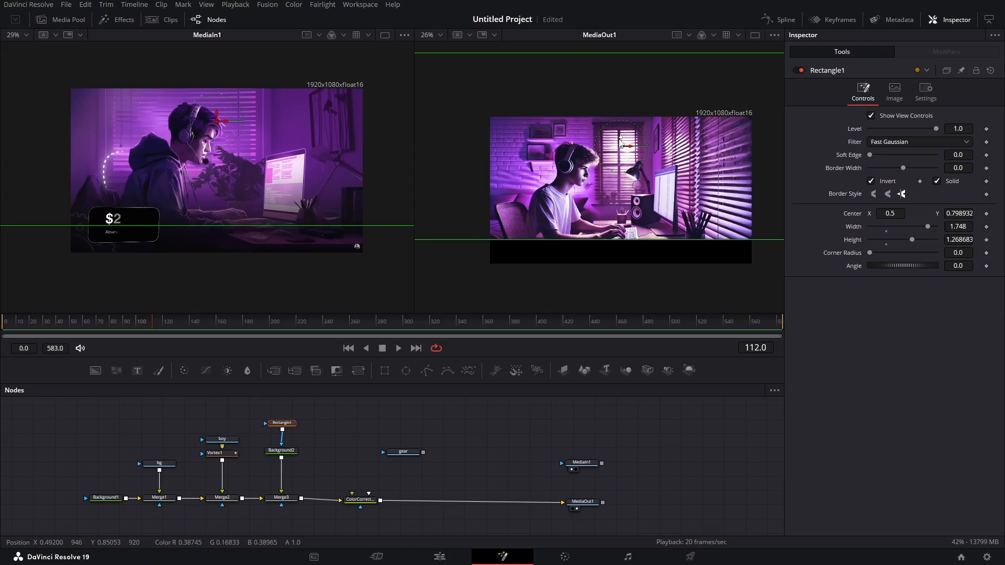
# - Raise the rectangle mask's centre to about Y 0.859 and soften its edge to about 0.096
pyautogui.moveTo(620, 139); pyautogui.dragTo(620, 130)
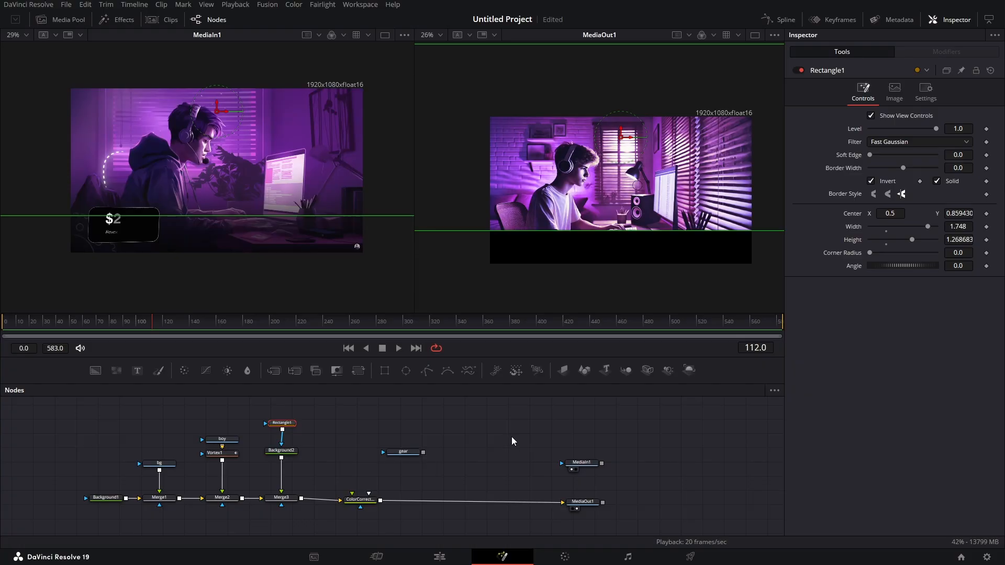
pyautogui.click(511, 441)
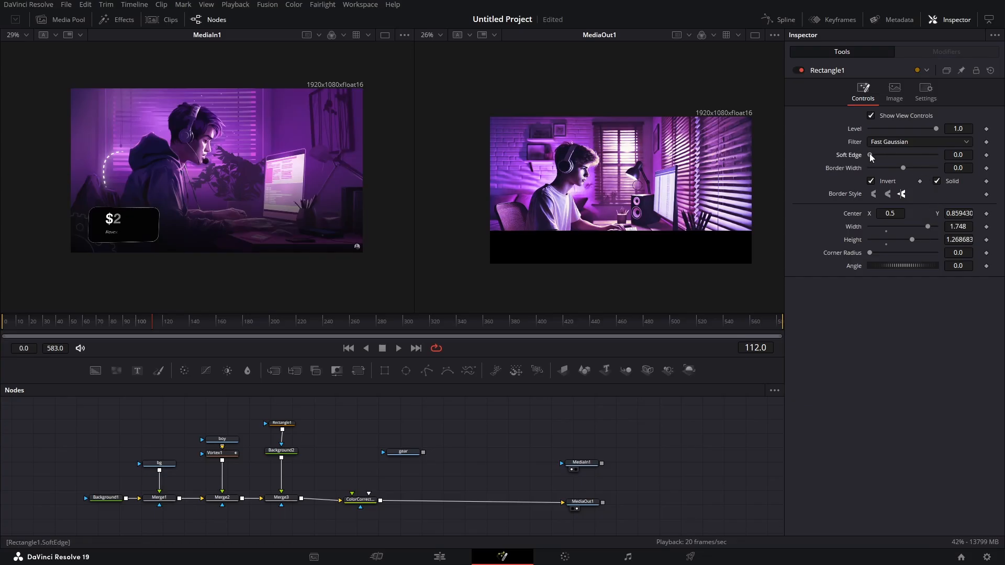
pyautogui.moveTo(871, 155); pyautogui.dragTo(901, 155)
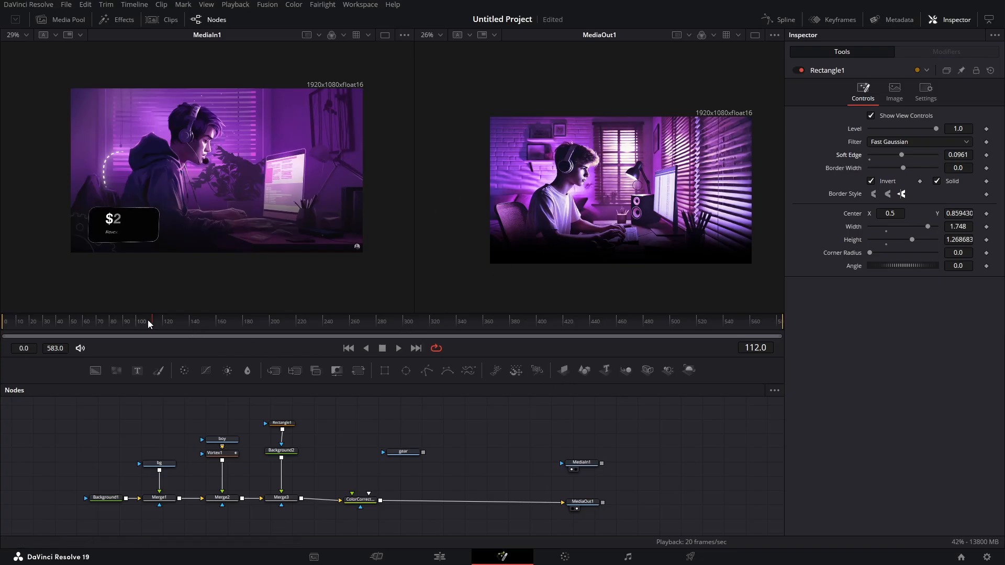
# - Add a Transform node after the black masked Background and keyframe its centre at frame 50
pyautogui.moveTo(148, 320); pyautogui.dragTo(74, 323)
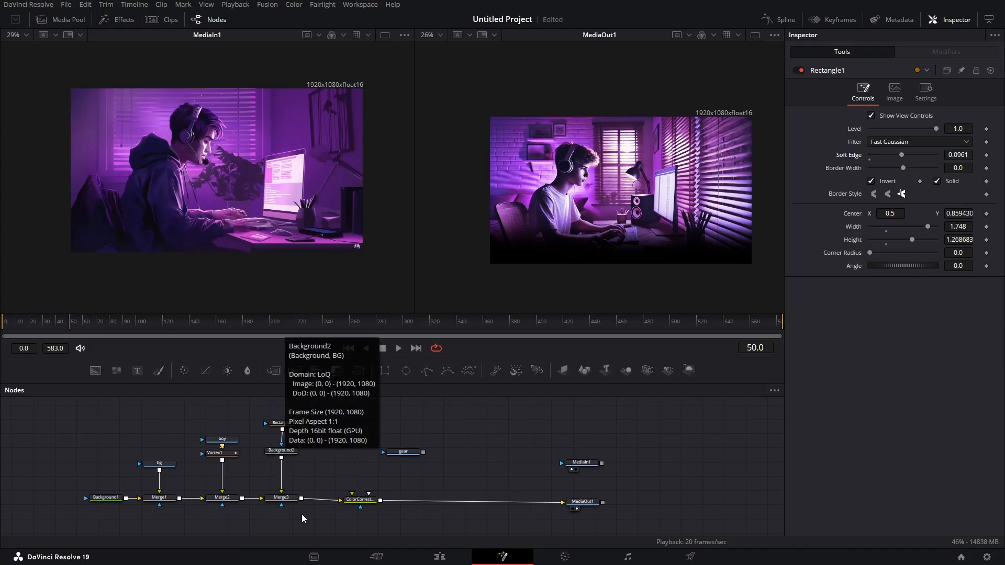
pyautogui.click(281, 450)
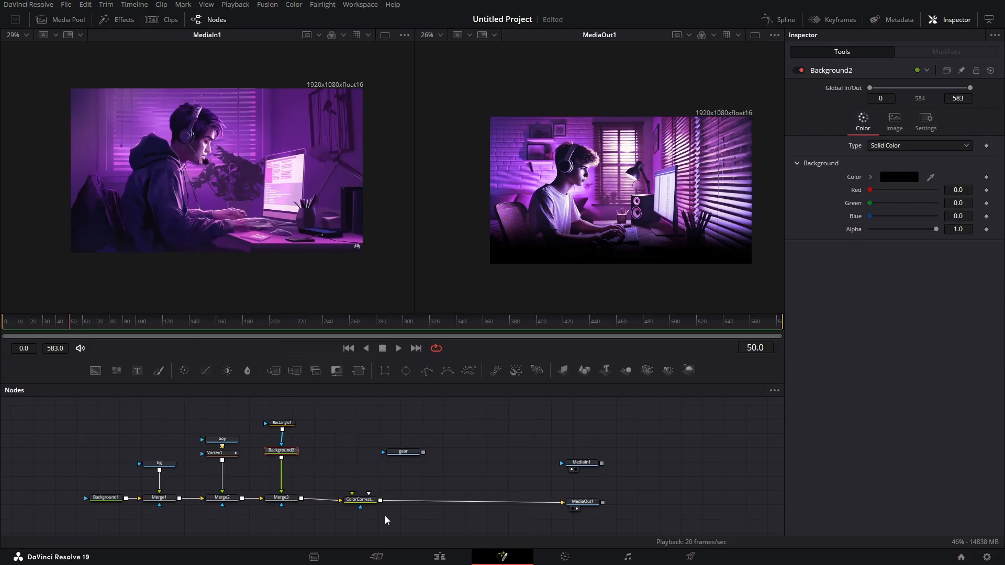
pyautogui.hotkey('shift', 'space')
pyautogui.write('trans')
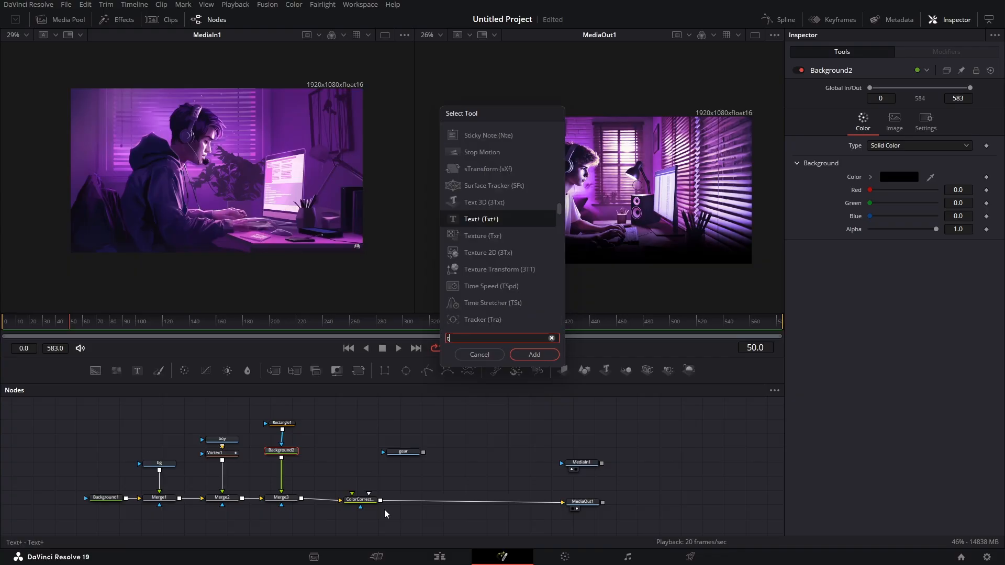
pyautogui.press('Return')
pyautogui.click(987, 129)
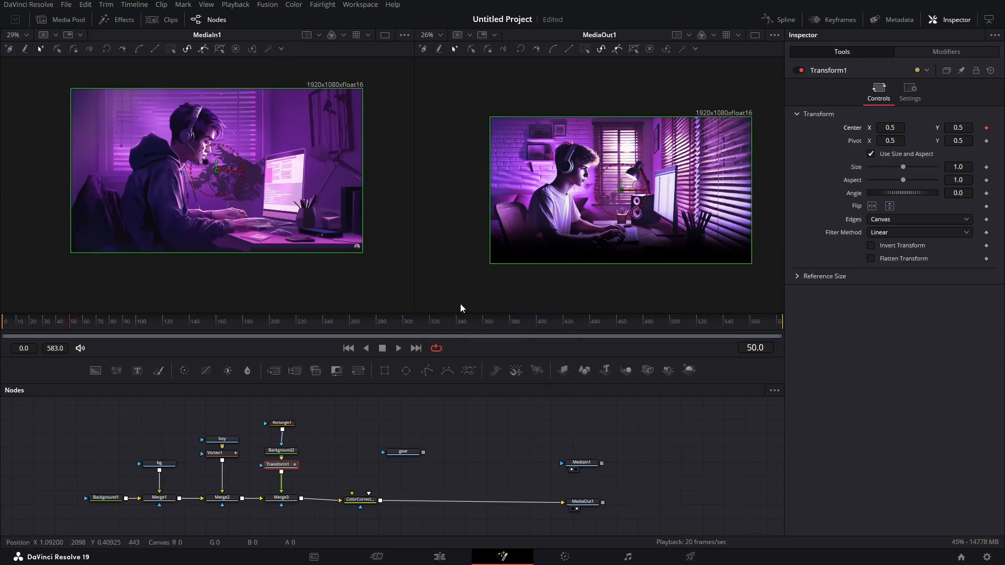
# - Keyframe the Transform's centre at its original position on frame 100, and set centre Y to 0.25 on frame 50
pyautogui.moveTo(105, 323); pyautogui.dragTo(138, 333)
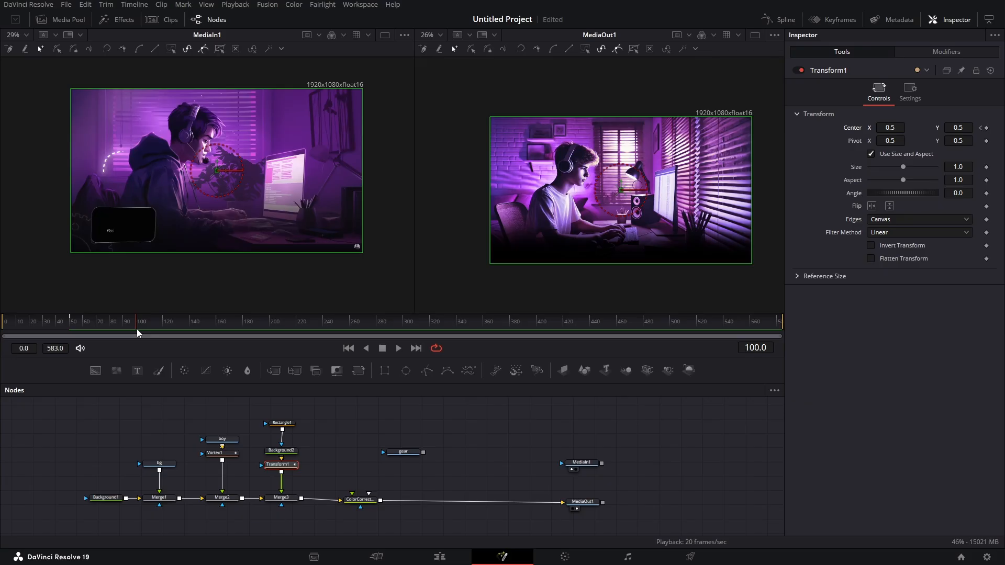
pyautogui.click(986, 128)
pyautogui.click(981, 128)
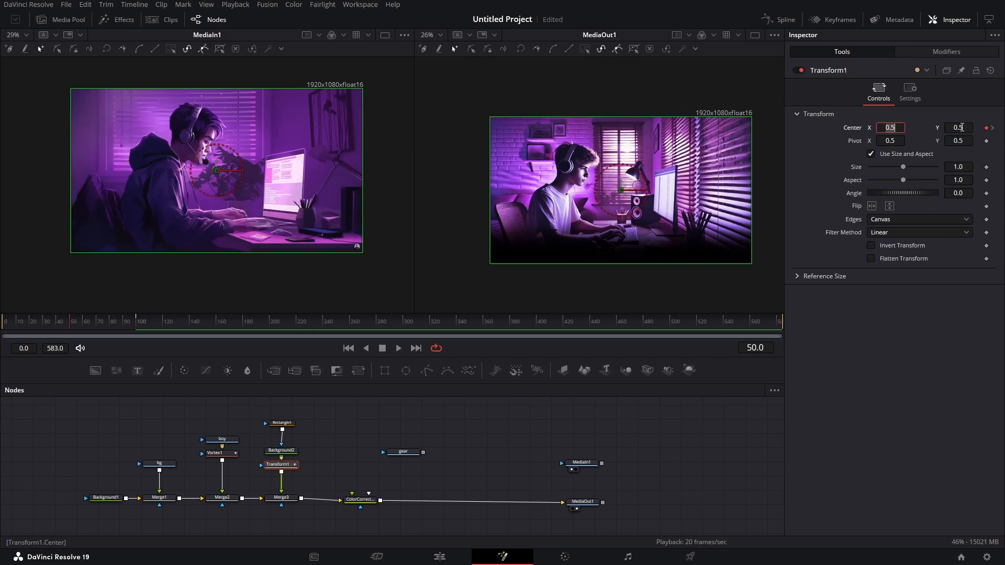
pyautogui.moveTo(964, 128); pyautogui.dragTo(924, 127)
# - Smooth all keyframes of the Transform's centre displacement curve in the Spline editor, preview the overlay's rise, and close the editor
pyautogui.click(781, 21)
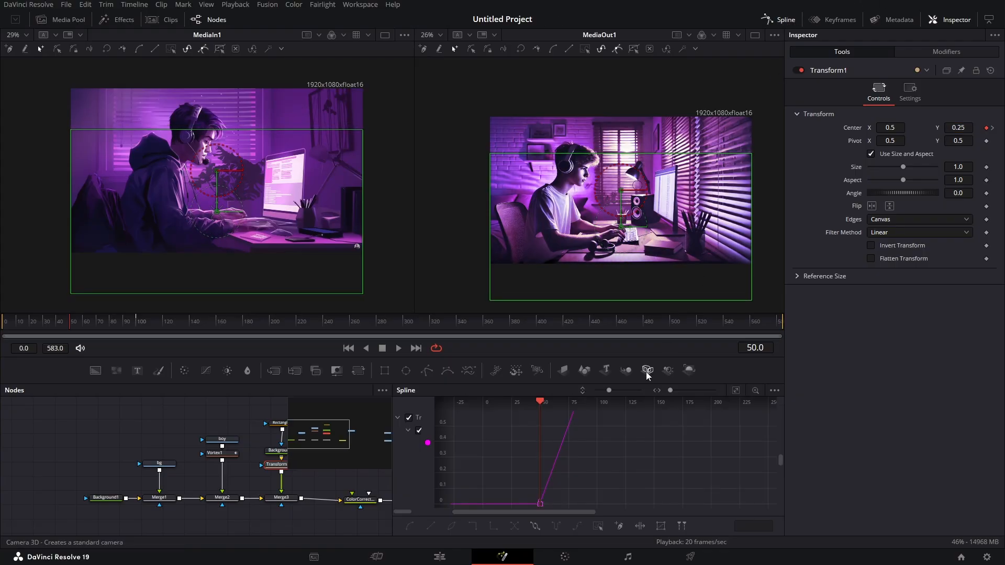
pyautogui.click(736, 391)
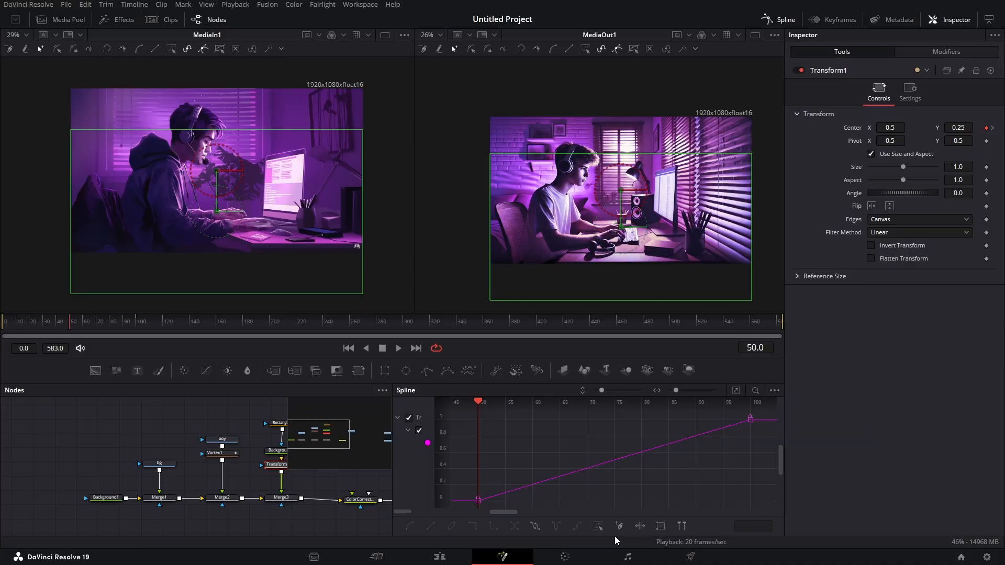
pyautogui.click(598, 525)
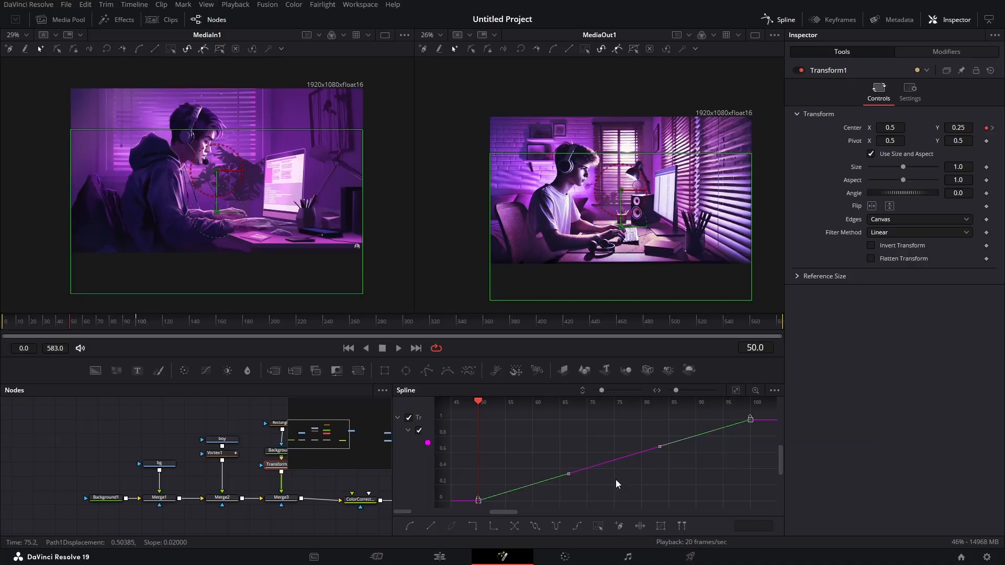
pyautogui.hotkey('shift', 's')
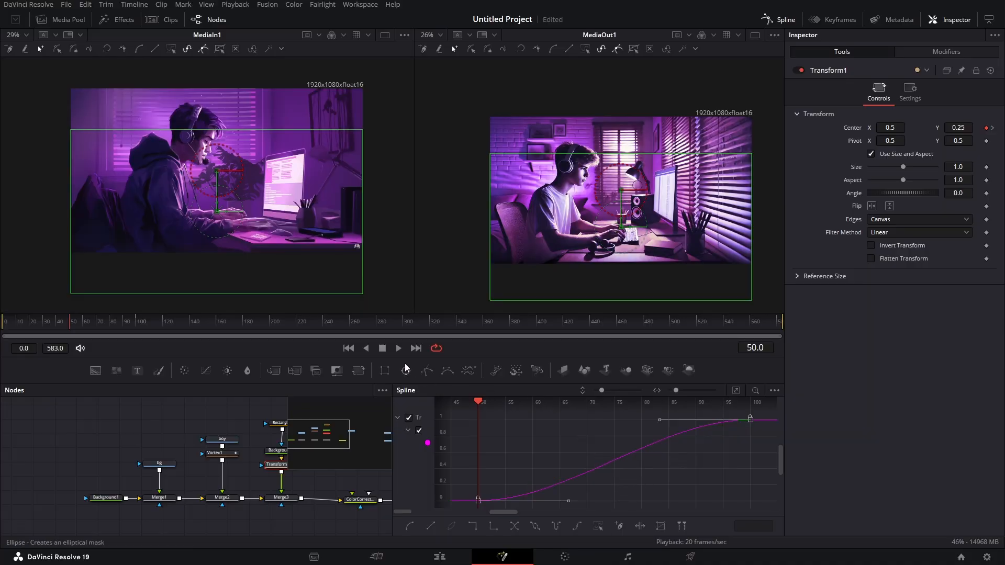
pyautogui.moveTo(73, 325)
pyautogui.mouseDown()
pyautogui.moveTo(134, 317)
pyautogui.moveTo(71, 334)
pyautogui.mouseUp()
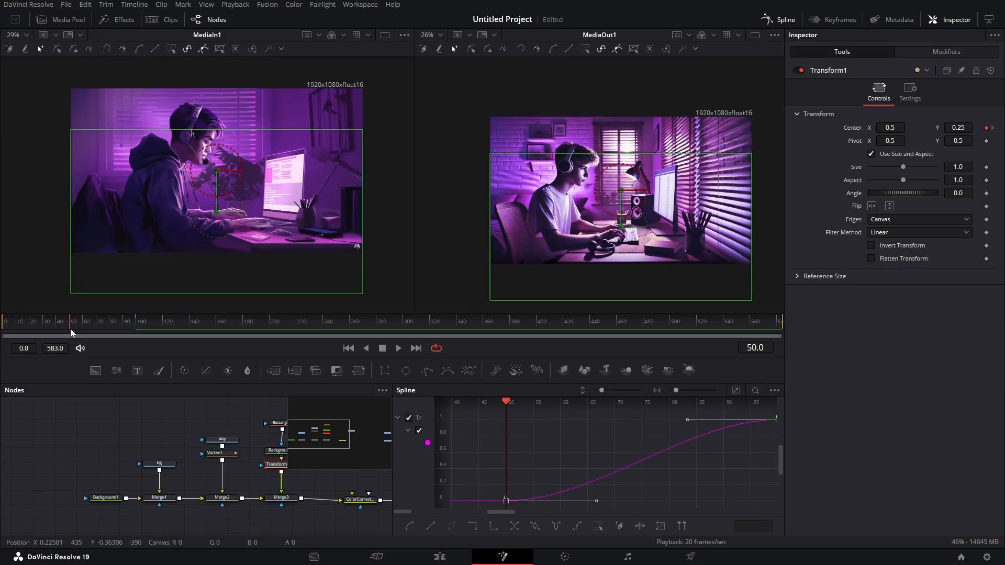
pyautogui.click(787, 20)
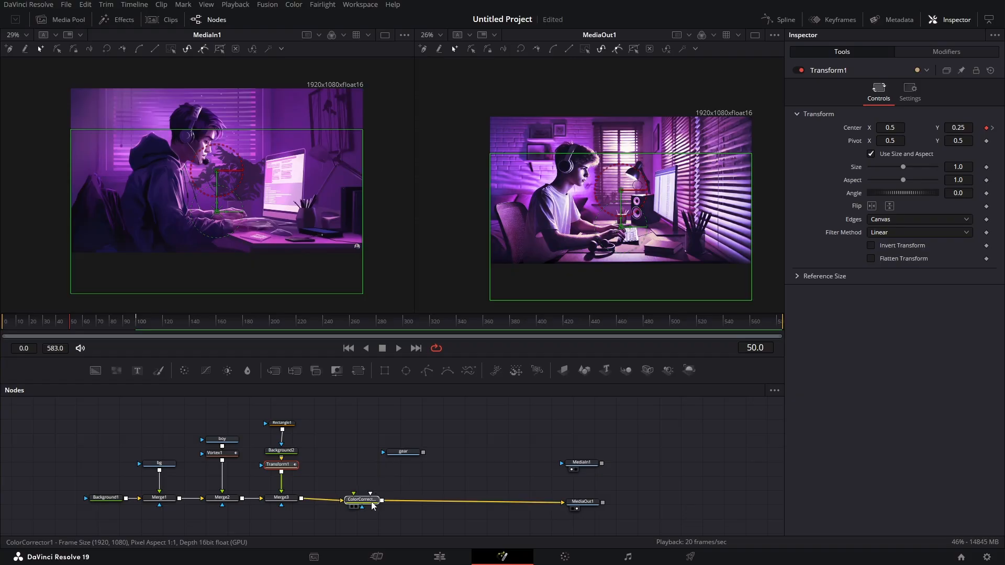
# - Move the Color Corrector node next to the third merge and merge the gear image over its output
pyautogui.moveTo(373, 505); pyautogui.dragTo(341, 504)
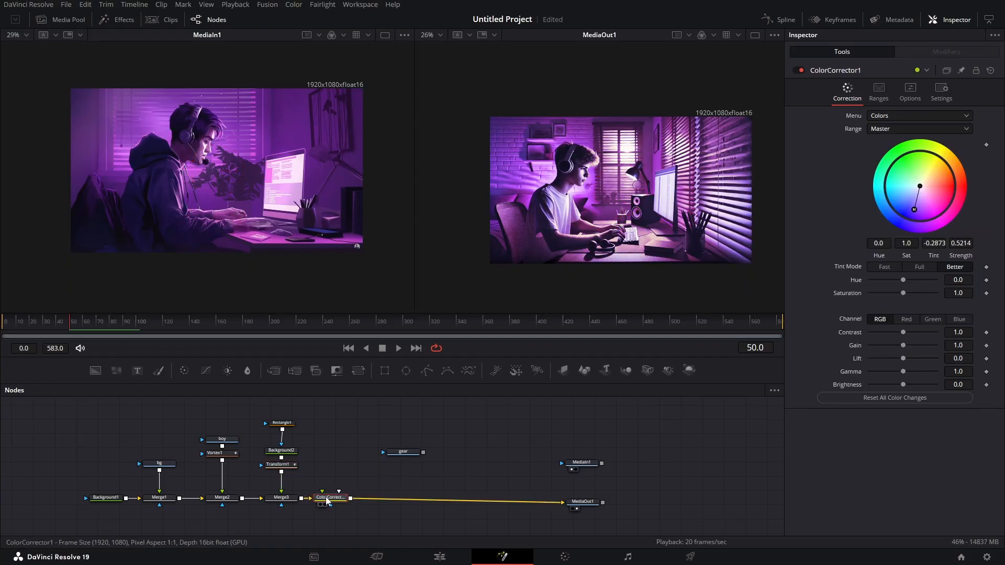
pyautogui.moveTo(408, 452); pyautogui.dragTo(362, 497)
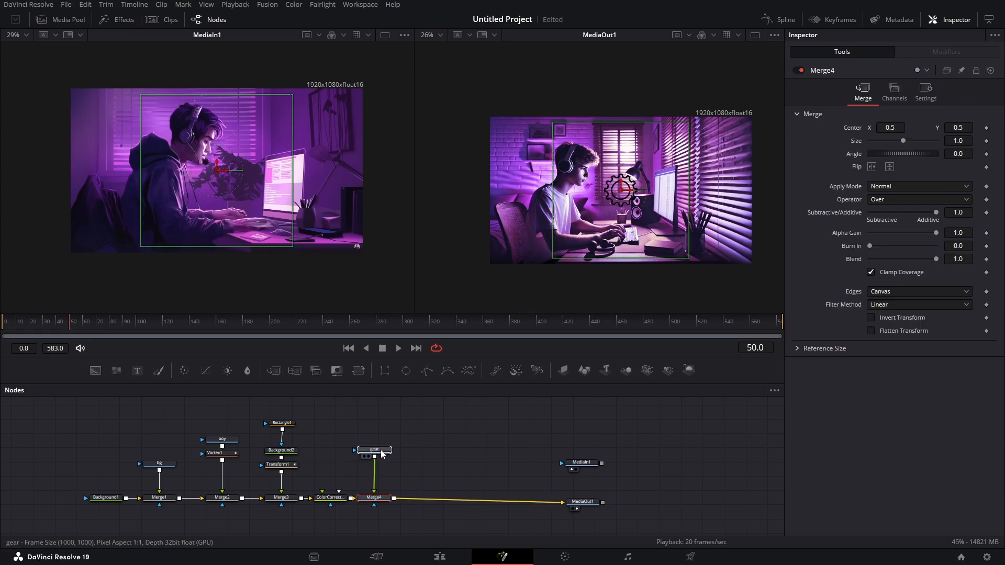
pyautogui.moveTo(367, 450); pyautogui.dragTo(373, 450)
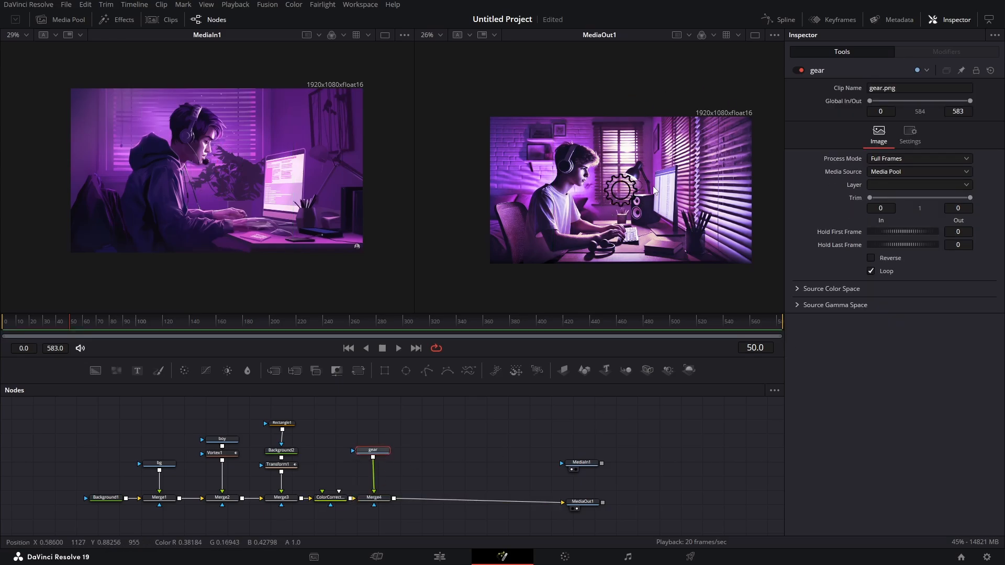
# - Insert a white Color Generator node between the gear image and its merge
pyautogui.scroll(2, 614, 183)
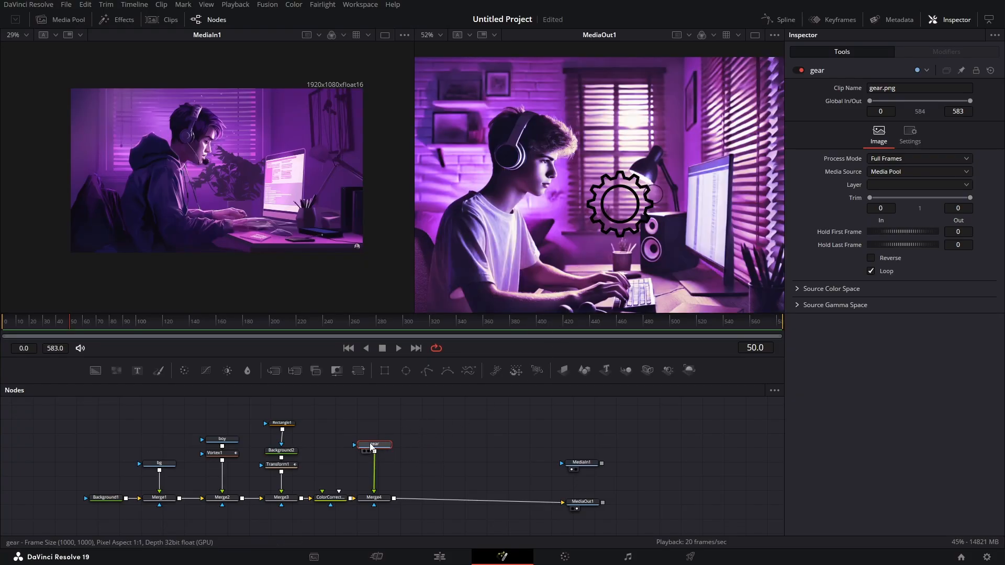
pyautogui.hotkey('shift', 'space')
pyautogui.write('trans')
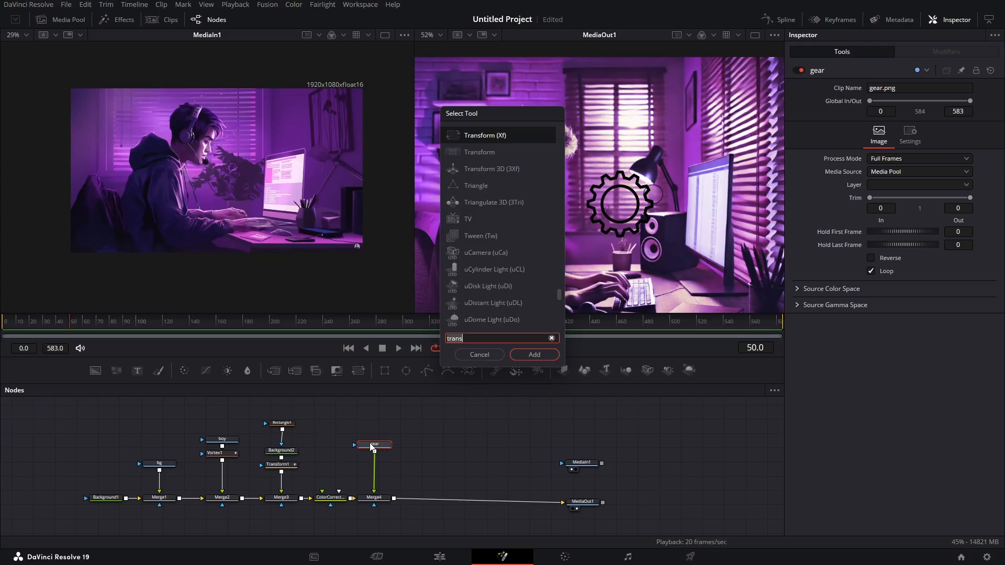
pyautogui.press('BackSpace')
pyautogui.press('BackSpace')
pyautogui.press('BackSpace')
pyautogui.press('BackSpace')
pyautogui.press('BackSpace')
pyautogui.write('colo')
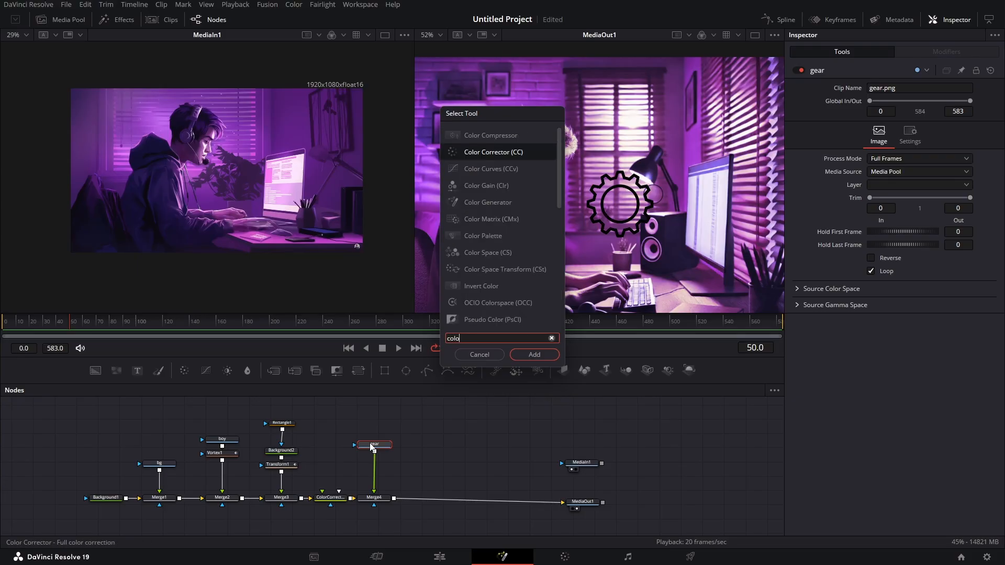
pyautogui.write('r g')
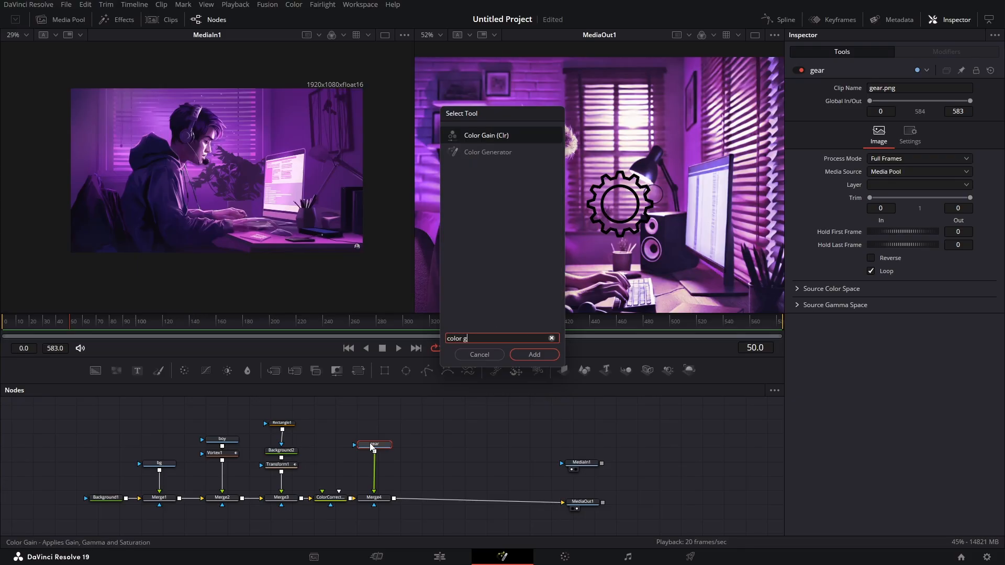
pyautogui.press('Down')
pyautogui.press('Return')
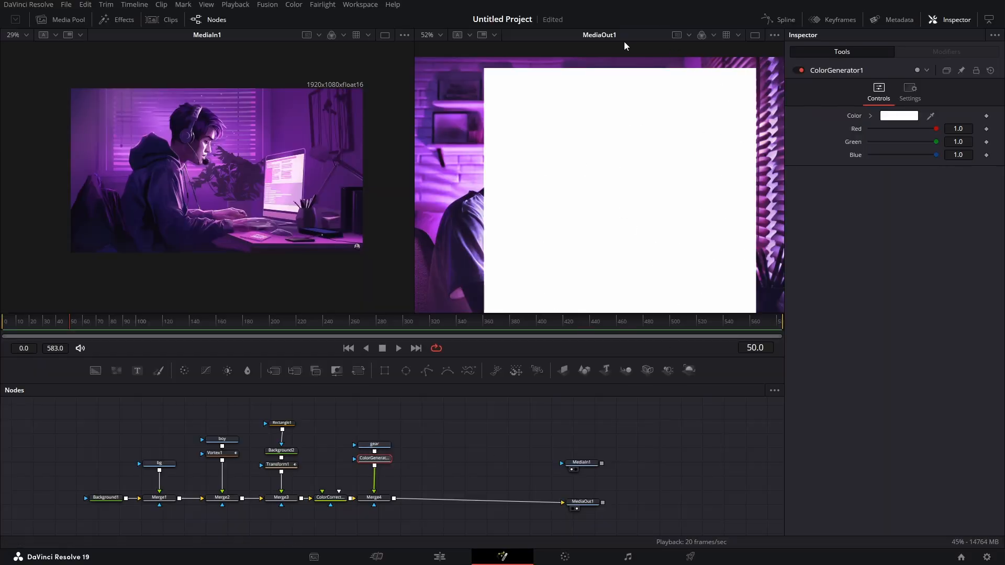
# - Space the gear node away from the Color Generator and connect its output as the generator's effect mask too
pyautogui.scroll(-2, 643, 187)
pyautogui.scroll(1, 643, 186)
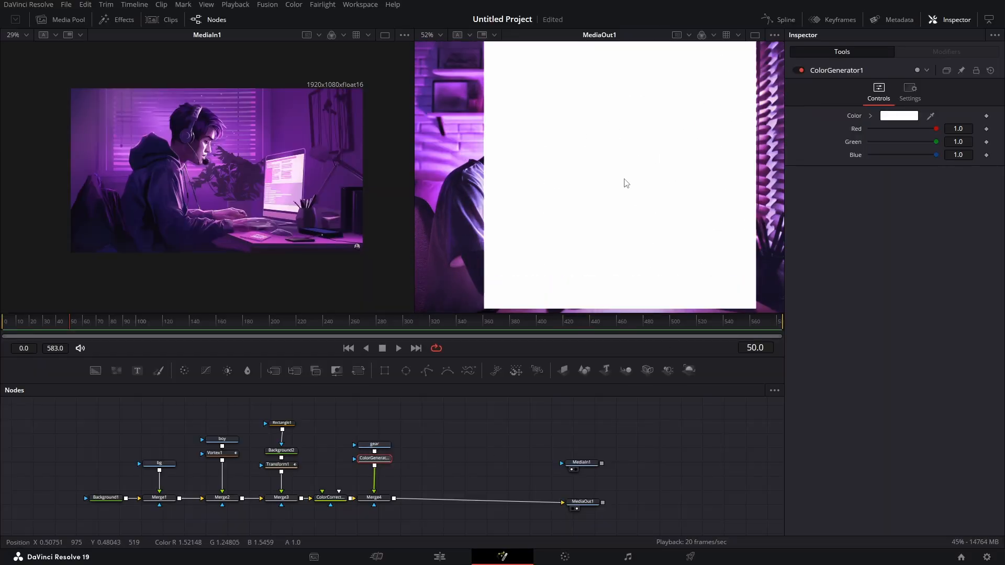
pyautogui.scroll(-2, 624, 184)
pyautogui.moveTo(374, 445); pyautogui.dragTo(376, 424)
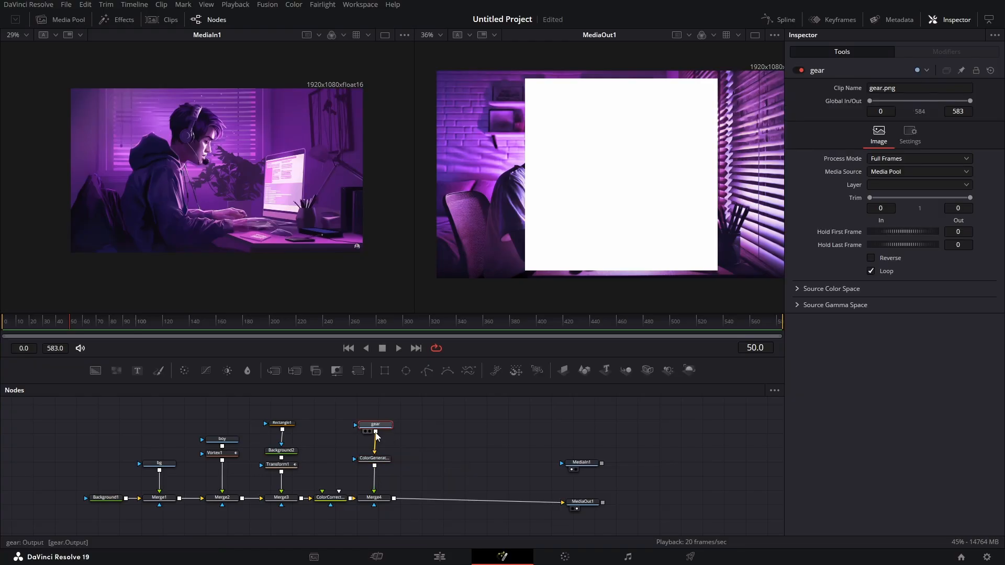
pyautogui.moveTo(375, 432); pyautogui.dragTo(354, 458)
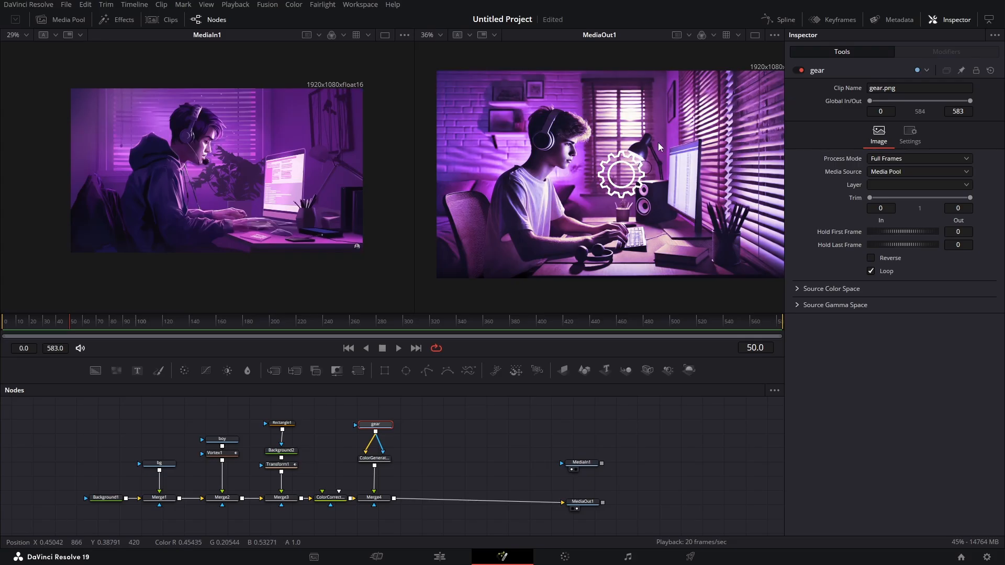
# - Insert a Soft Glow node between the Color Generator and the gear's merge
pyautogui.click(374, 458)
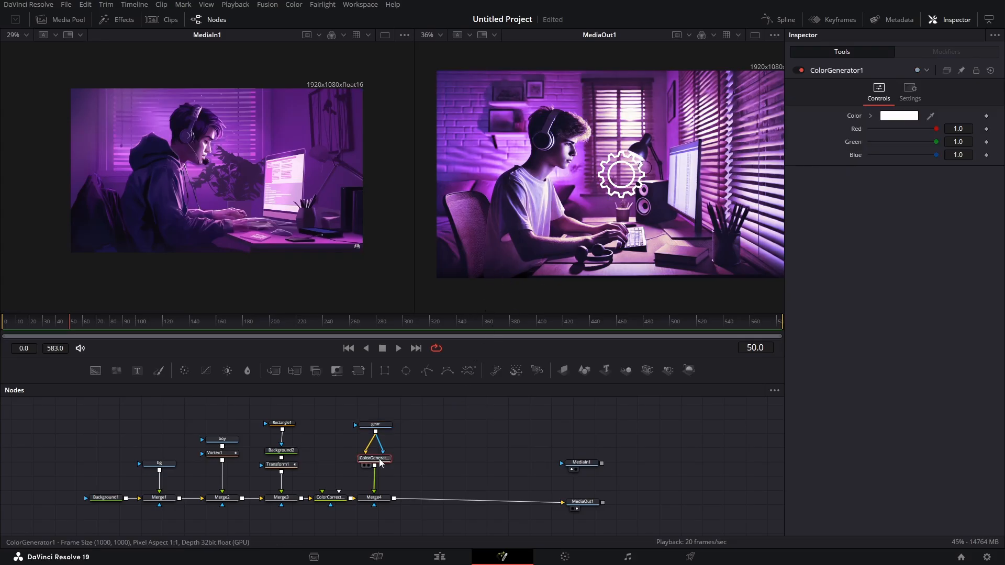
pyautogui.hotkey('shift', 'space')
pyautogui.write('color g')
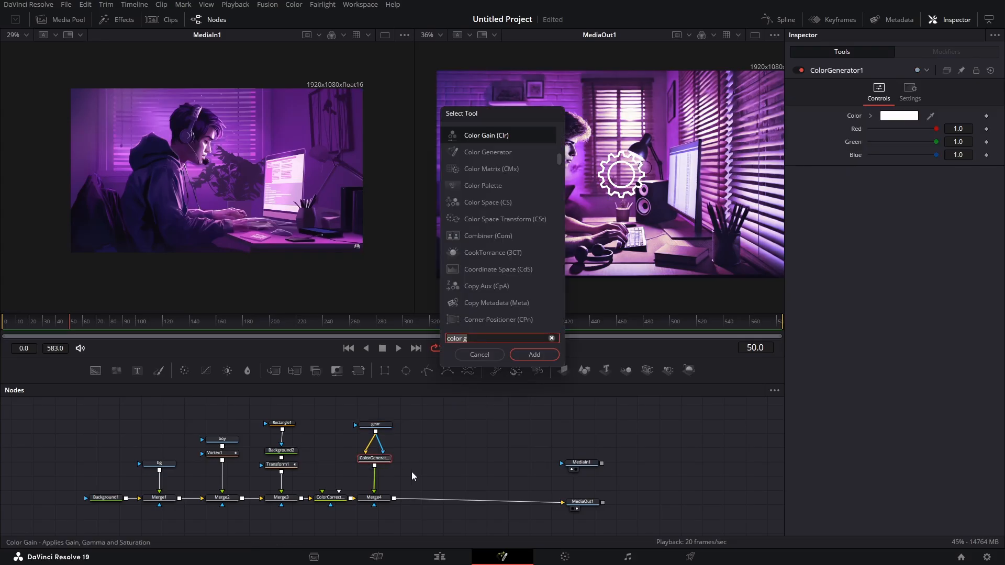
pyautogui.press('BackSpace')
pyautogui.press('BackSpace')
pyautogui.press('BackSpace')
pyautogui.press('BackSpace')
pyautogui.press('BackSpace')
pyautogui.press('BackSpace')
pyautogui.press('BackSpace')
pyautogui.write('glo')
pyautogui.press('Down')
pyautogui.press('Down')
pyautogui.press('Return')
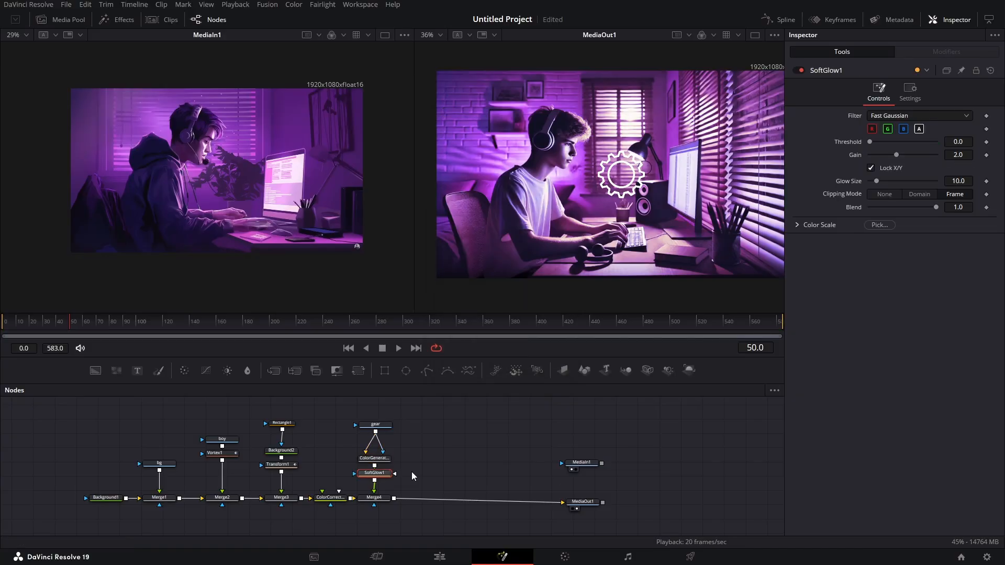
# - Set the Soft Glow's gain to 1.22 and its glow size to 26.7
pyautogui.scroll(2, 646, 179)
pyautogui.moveTo(876, 181); pyautogui.dragTo(887, 155)
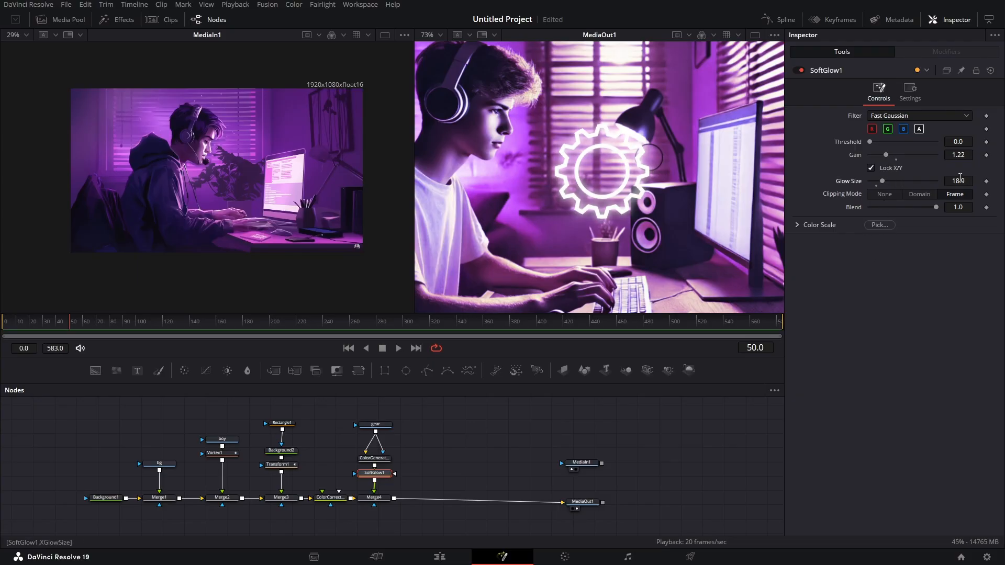
pyautogui.moveTo(959, 181); pyautogui.dragTo(968, 181)
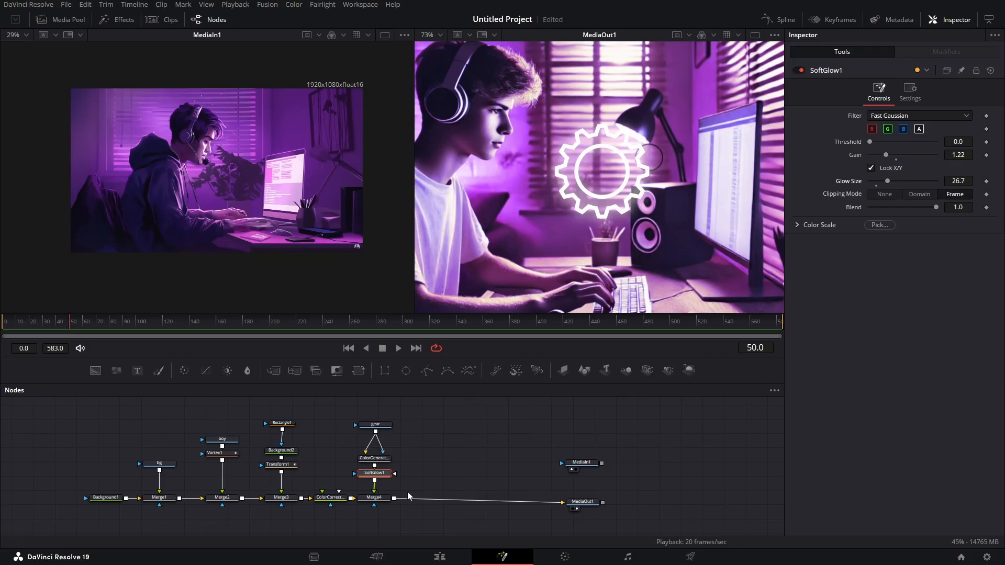
# - Move the gear branch up away from its merge and, at frame 106, lower that merge's blend to about 0.409
pyautogui.moveTo(347, 406); pyautogui.dragTo(374, 449)
pyautogui.click(374, 498)
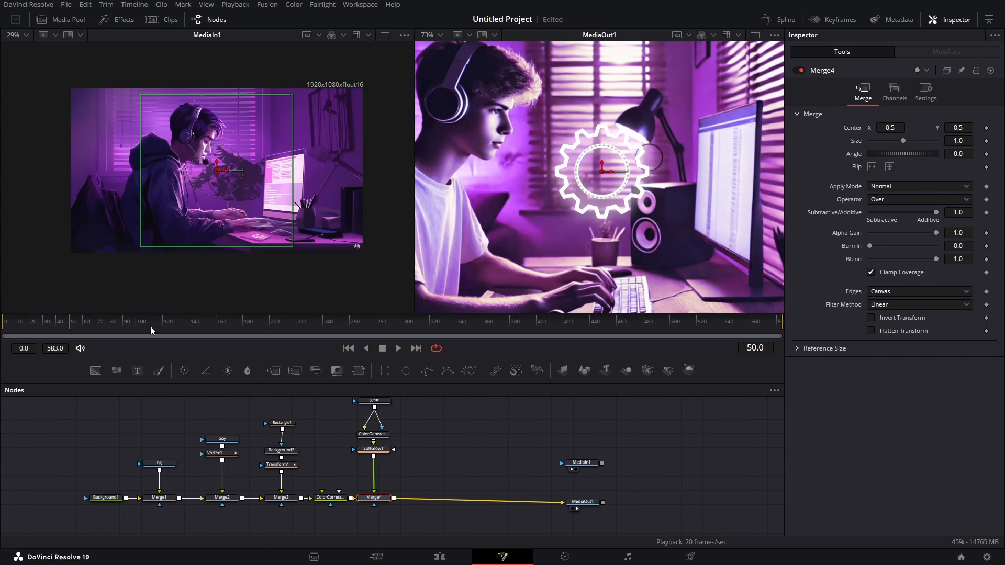
pyautogui.click(88, 324)
pyautogui.moveTo(87, 325); pyautogui.dragTo(145, 325)
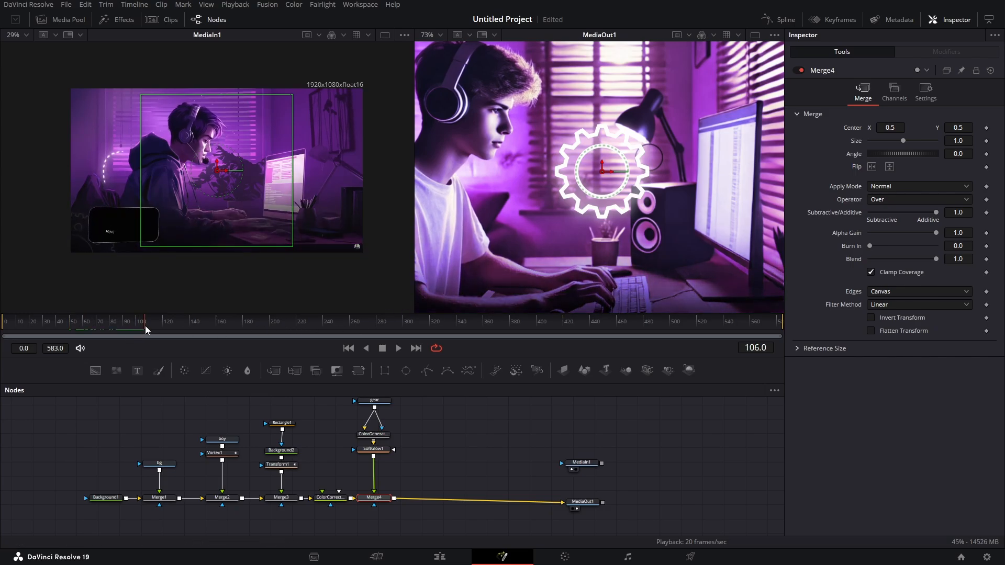
pyautogui.click(927, 91)
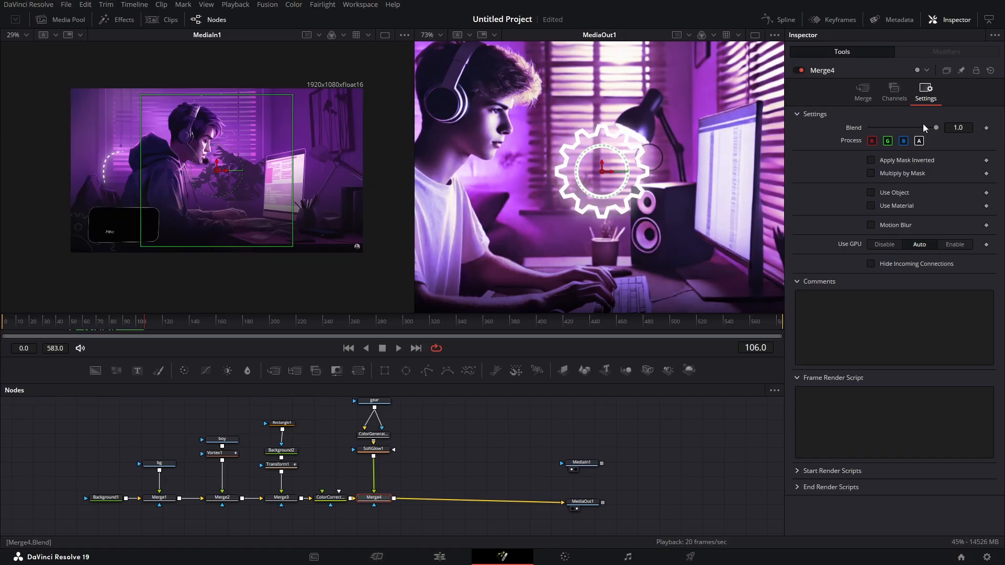
pyautogui.moveTo(935, 127); pyautogui.dragTo(896, 126)
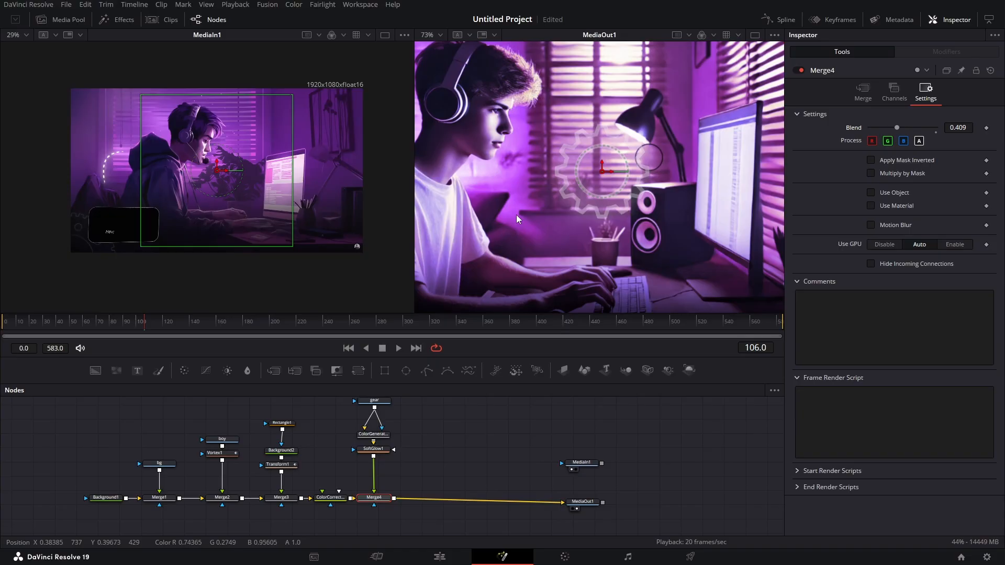
# - Insert a Transform node between the Soft Glow and the gear's merge
pyautogui.click(374, 449)
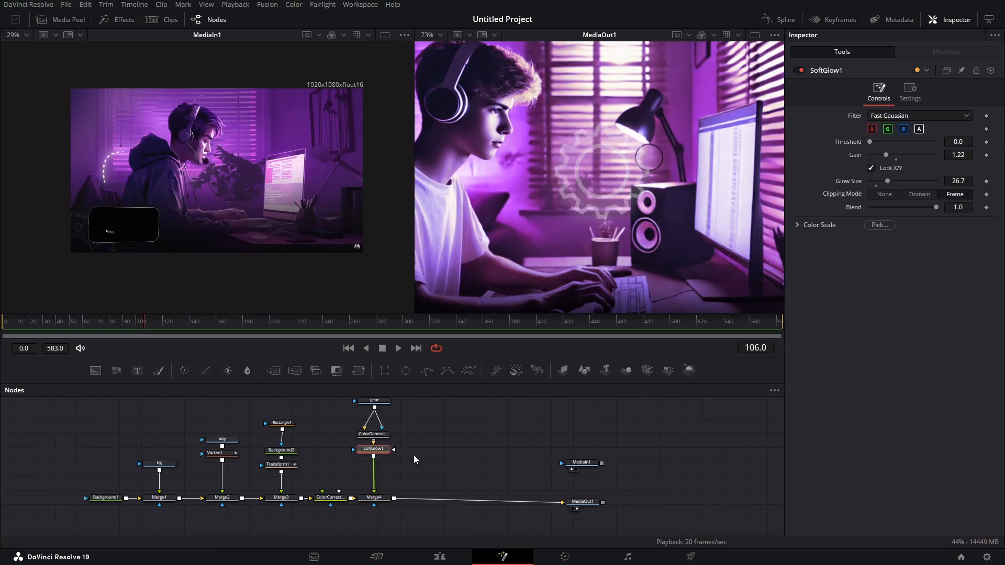
pyautogui.hotkey('shift', 'space')
pyautogui.write('glo')
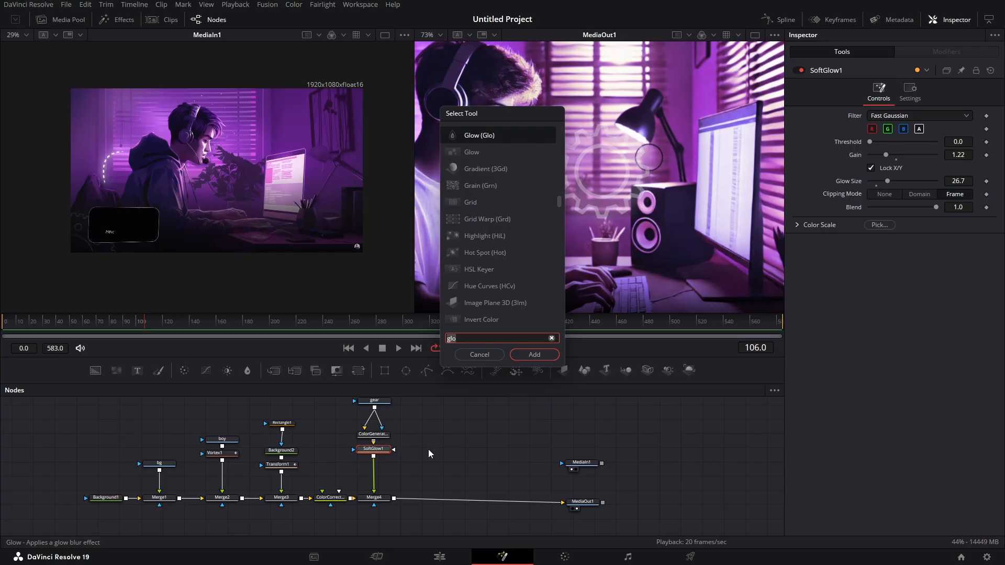
pyautogui.press('BackSpace')
pyautogui.press('BackSpace')
pyautogui.press('BackSpace')
pyautogui.write('tran')
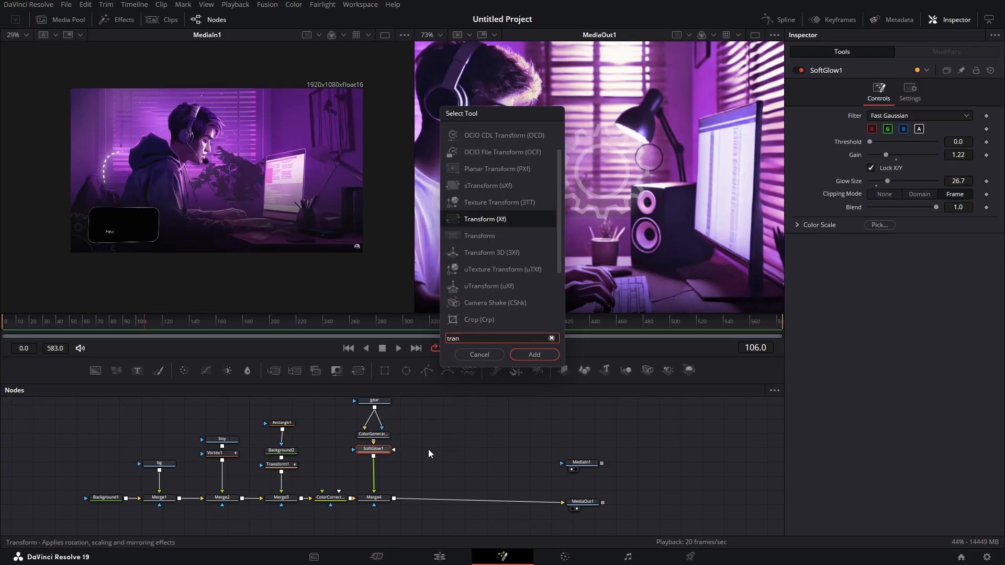
pyautogui.press('Return')
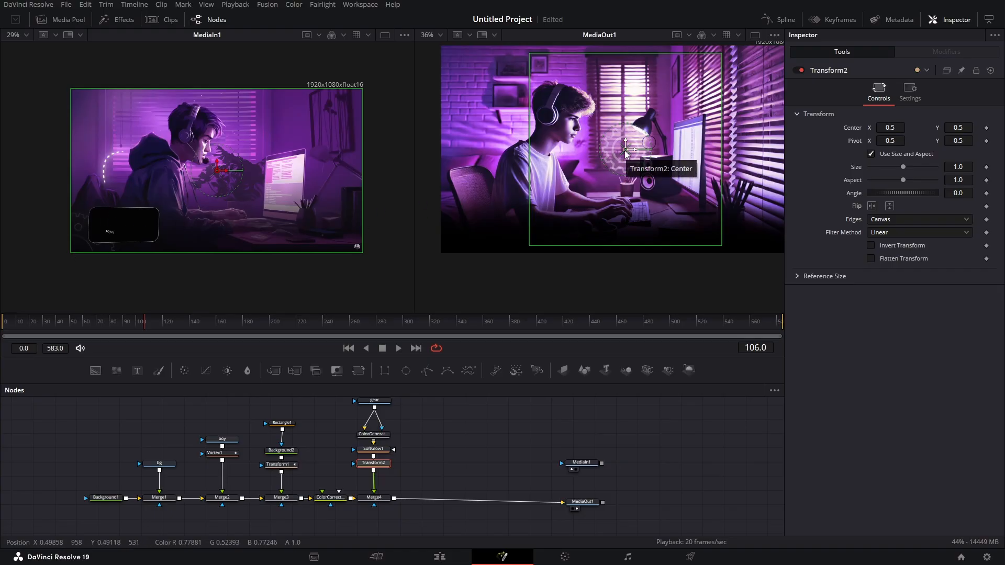
# - Move the gear to the picture's lower-left corner, centred at about -0.452, -0.022, and set its size to 1.8
pyautogui.moveTo(626, 151); pyautogui.dragTo(442, 247)
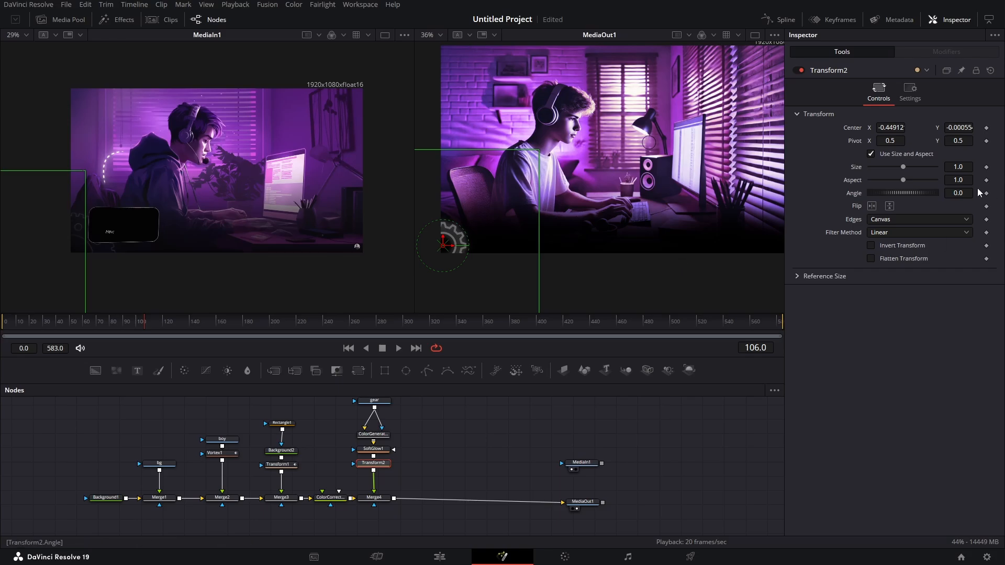
pyautogui.moveTo(956, 168)
pyautogui.mouseDown()
pyautogui.moveTo(1001, 167)
pyautogui.moveTo(955, 167)
pyautogui.mouseUp()
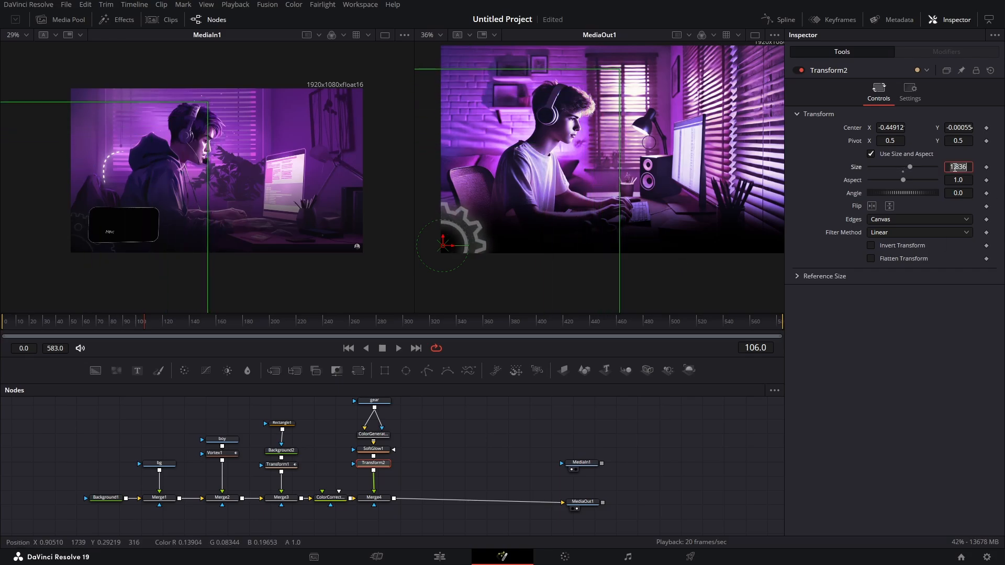
pyautogui.write('1.8')
pyautogui.press('Return')
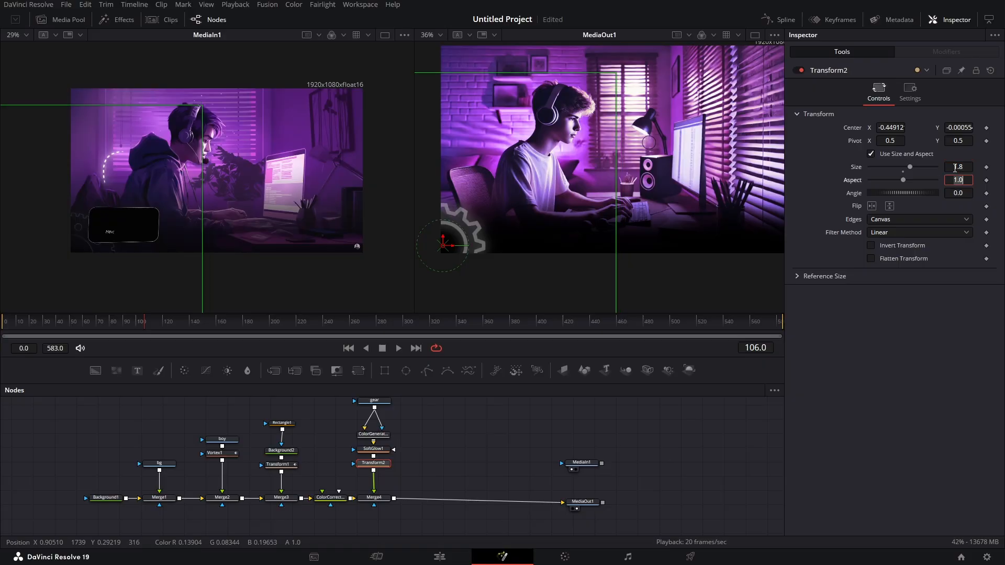
pyautogui.moveTo(443, 245); pyautogui.dragTo(443, 251)
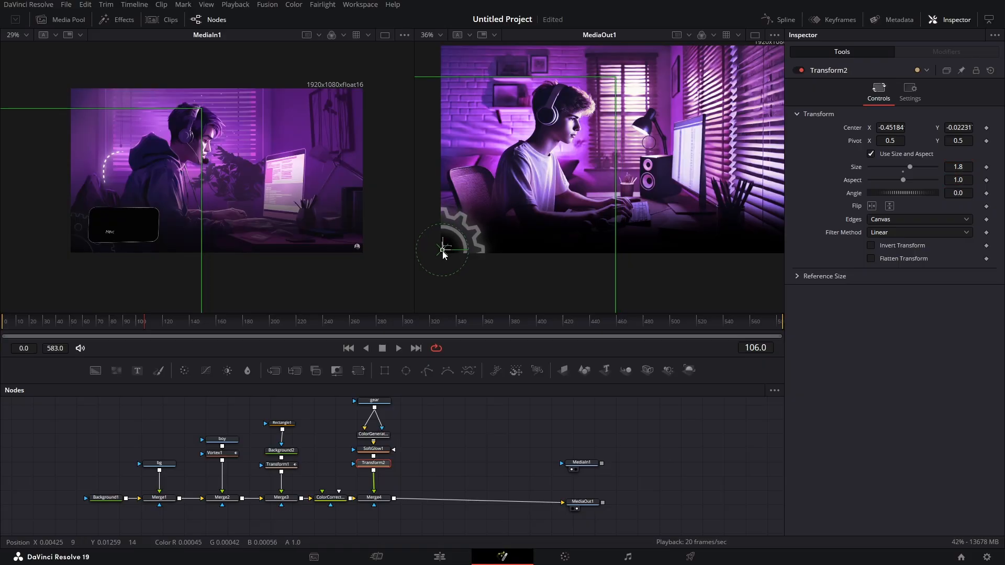
# - Keyframe the gear transform's center and angle at frame 50
pyautogui.moveTo(143, 321); pyautogui.dragTo(71, 329)
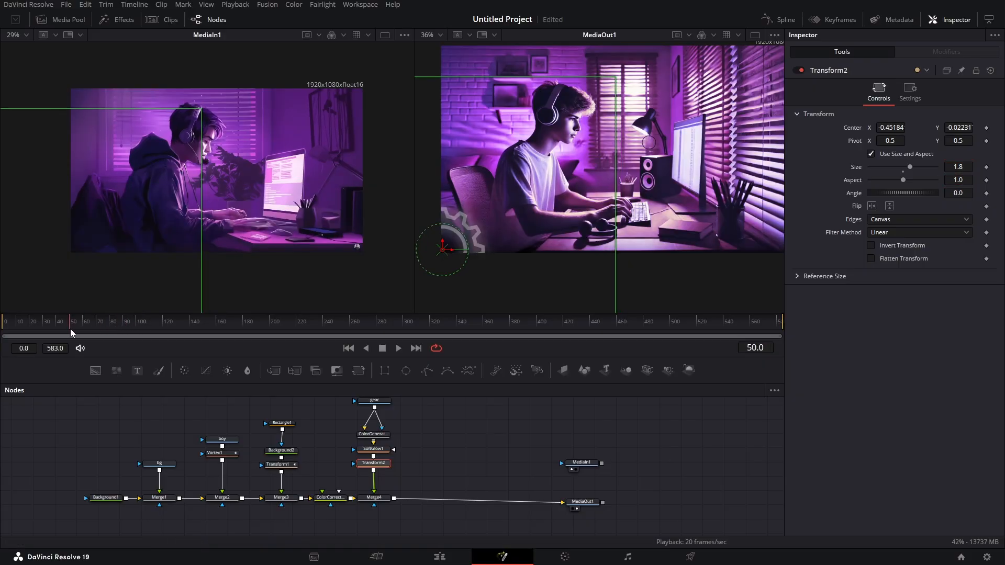
pyautogui.click(987, 128)
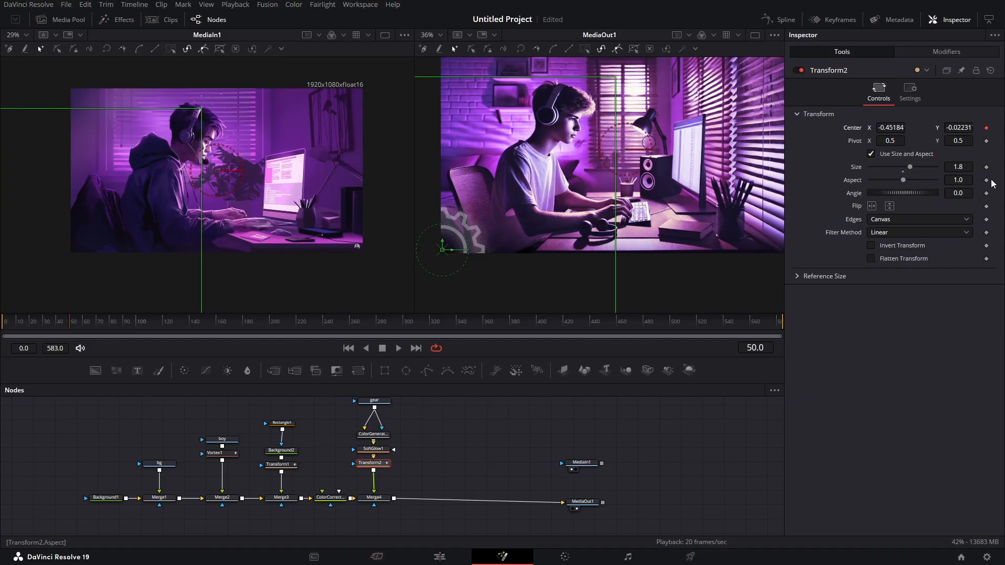
pyautogui.click(987, 193)
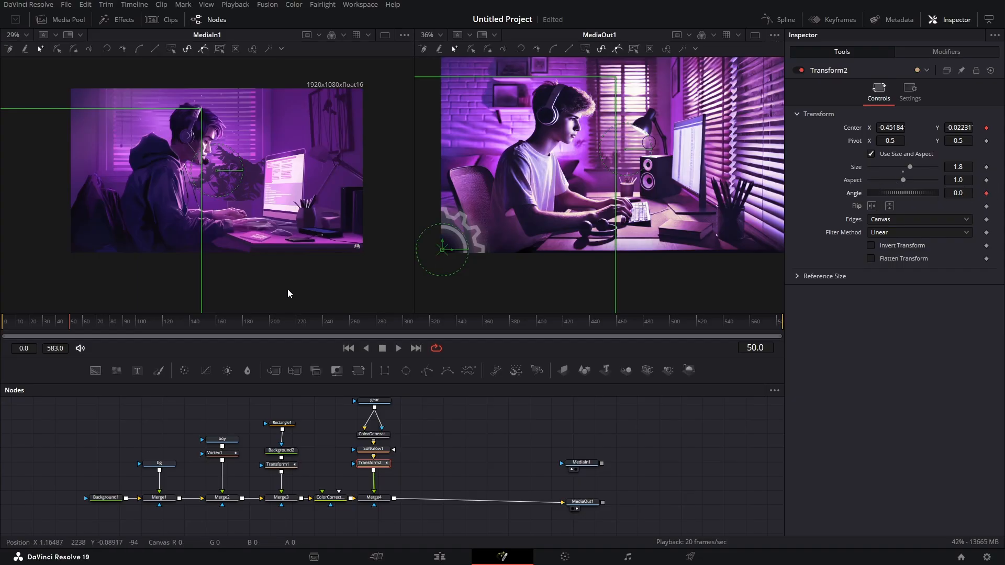
# - Add a center keyframe at frame 100 and an angle keyframe at frame 583 on the gear's transform
pyautogui.moveTo(82, 322); pyautogui.dragTo(139, 334)
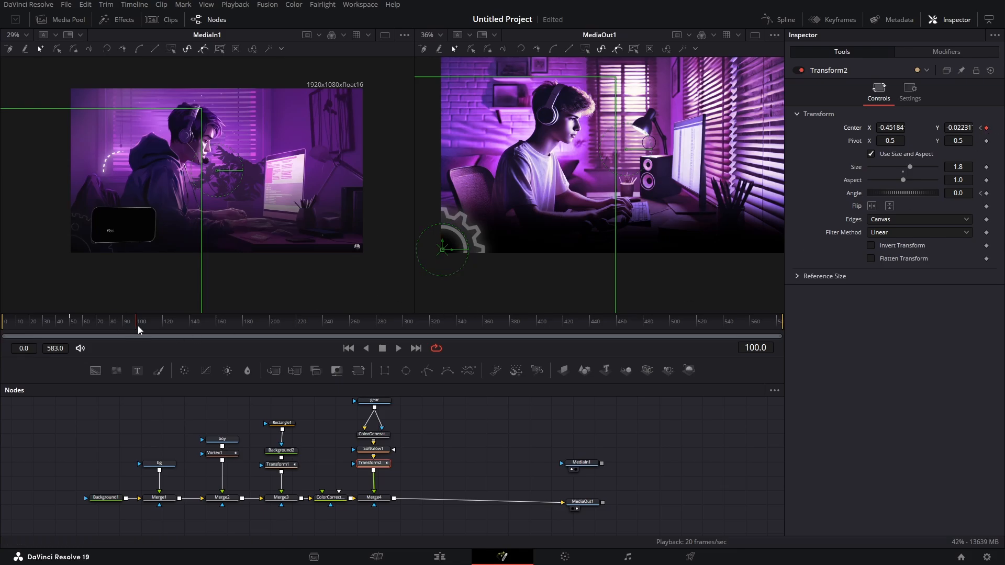
pyautogui.moveTo(137, 325); pyautogui.dragTo(812, 356)
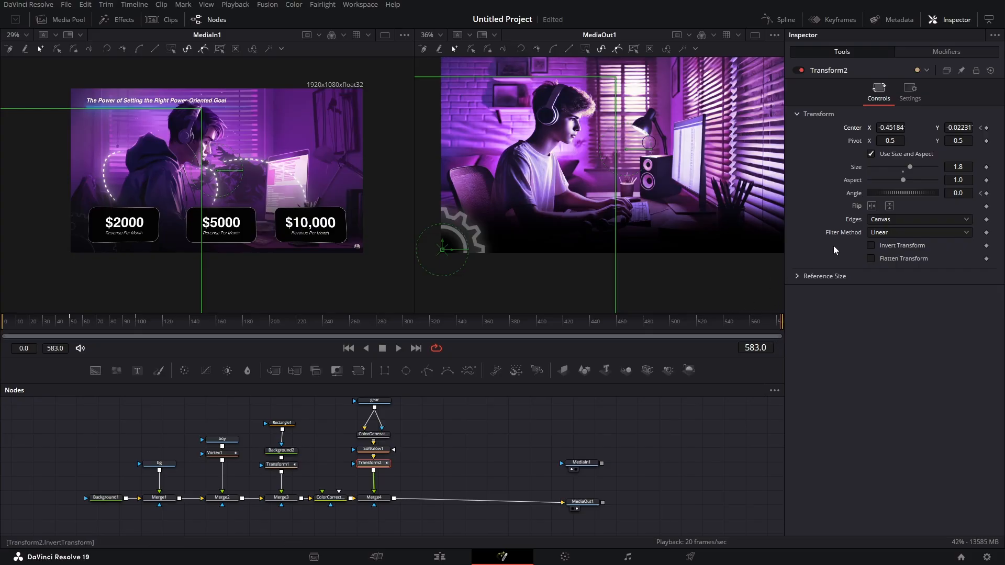
pyautogui.click(988, 194)
# - At frame 50, set the gear's center X to about -0.721 so it starts off-screen, and preview its slide-in up to frame 100
pyautogui.moveTo(90, 328); pyautogui.dragTo(72, 328)
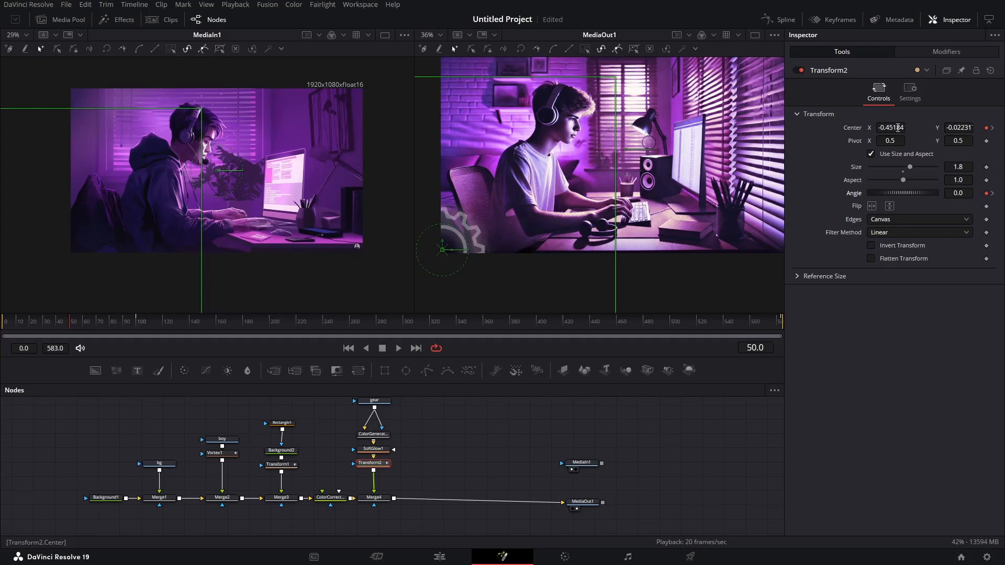
pyautogui.moveTo(902, 127); pyautogui.dragTo(837, 128)
pyautogui.moveTo(776, 133); pyautogui.dragTo(757, 137)
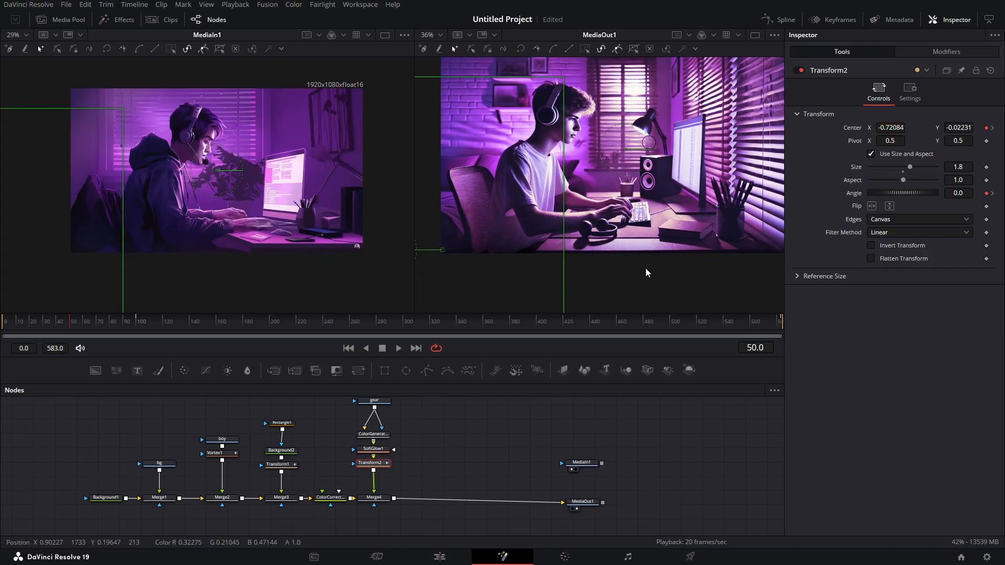
pyautogui.click(76, 323)
pyautogui.moveTo(75, 325); pyautogui.dragTo(137, 338)
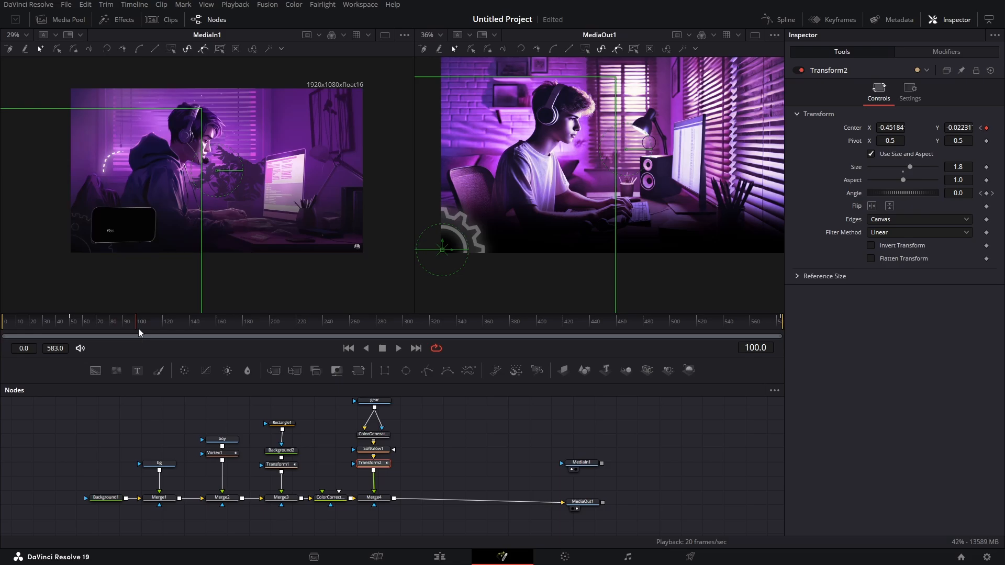
# - Show only the gear transform's displacement curve in the spline editor and smooth both of its keyframes
pyautogui.click(775, 20)
pyautogui.moveTo(434, 431); pyautogui.dragTo(538, 431)
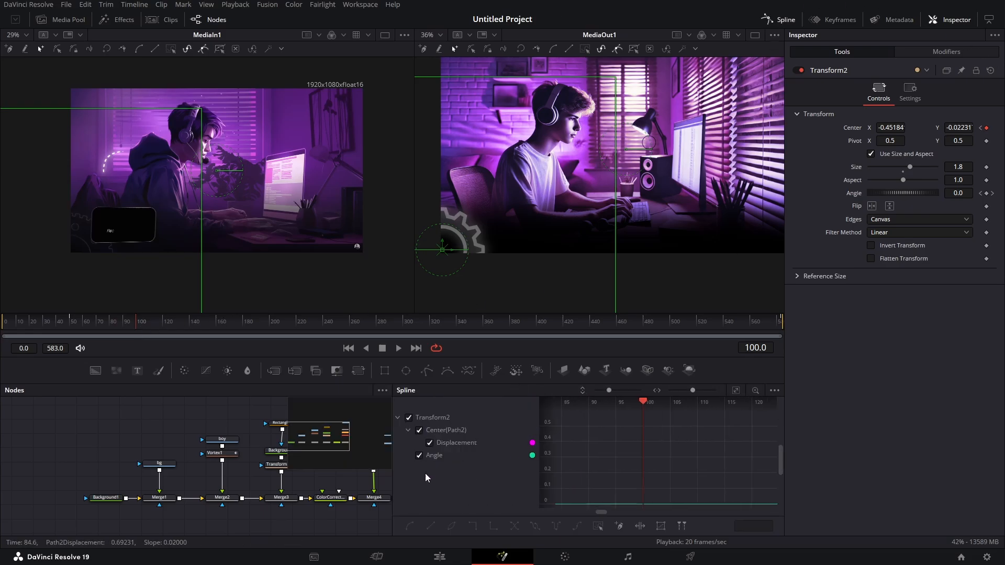
pyautogui.click(419, 456)
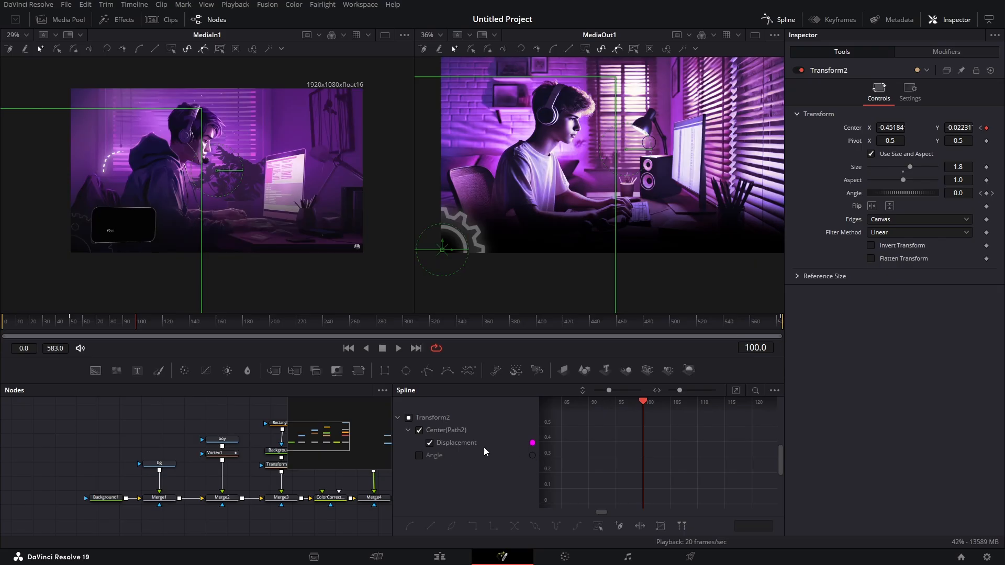
pyautogui.click(737, 391)
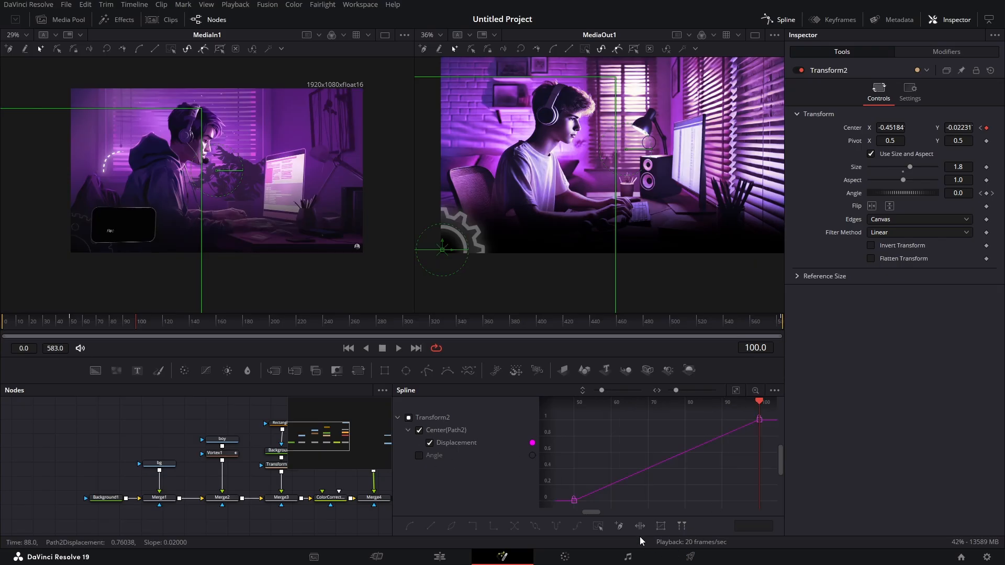
pyautogui.click(598, 526)
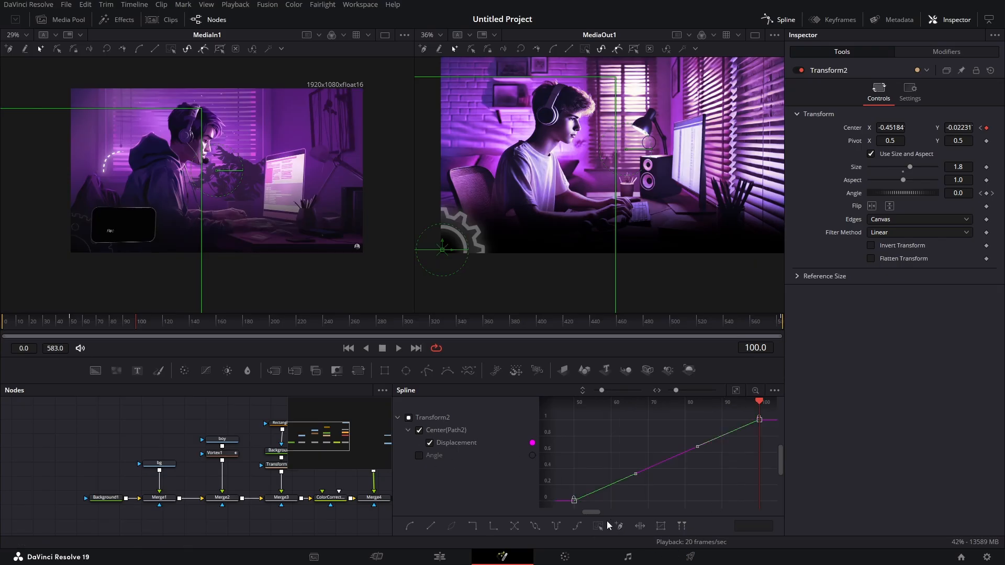
pyautogui.hotkey('shift', 's')
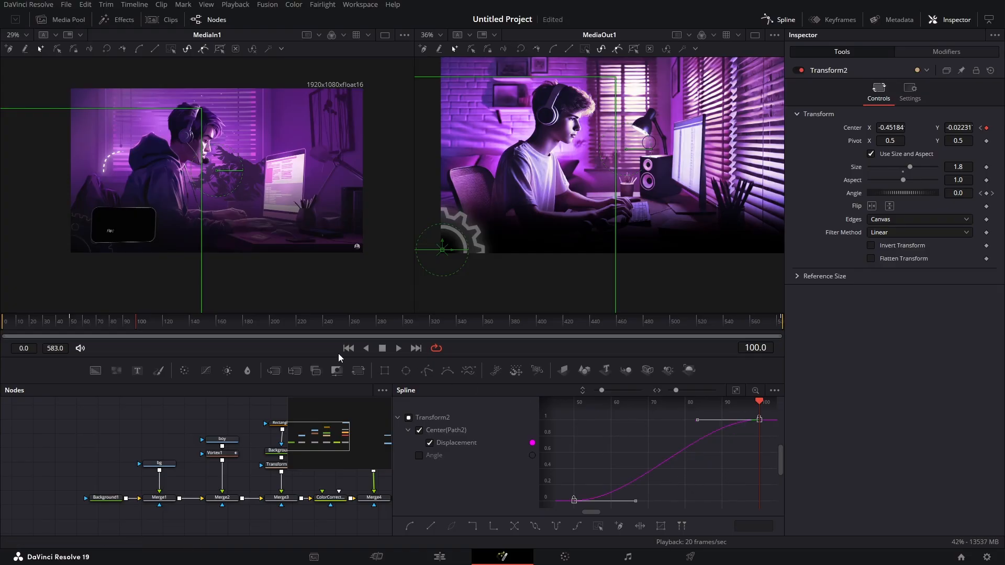
# - Lengthen the ease into the displacement's frame 100 keyframe to 90, preview the slide-in and close the spline editor
pyautogui.click(136, 326)
pyautogui.moveTo(627, 458); pyautogui.dragTo(758, 466)
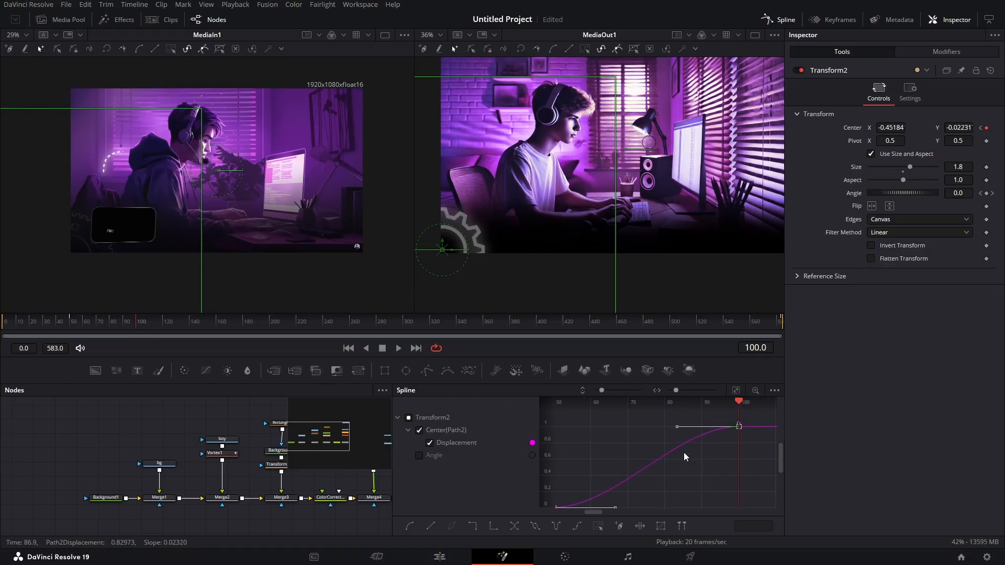
pyautogui.moveTo(677, 427); pyautogui.dragTo(570, 434)
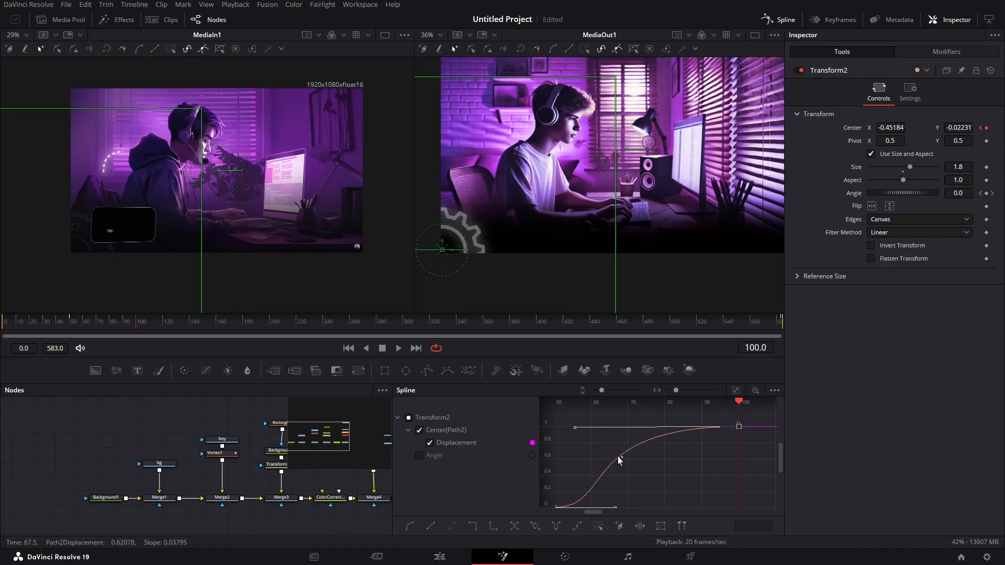
pyautogui.press('t')
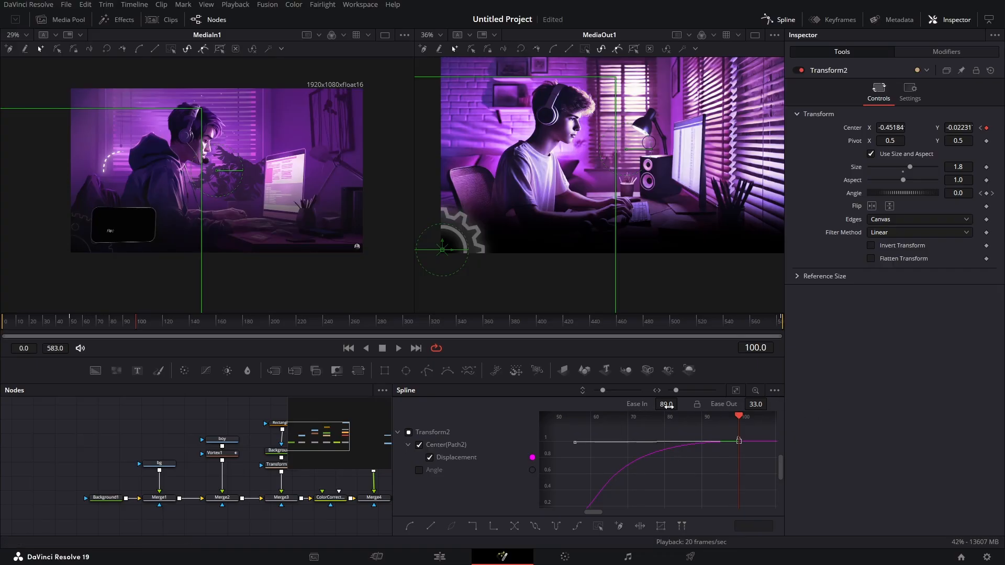
pyautogui.click(667, 407)
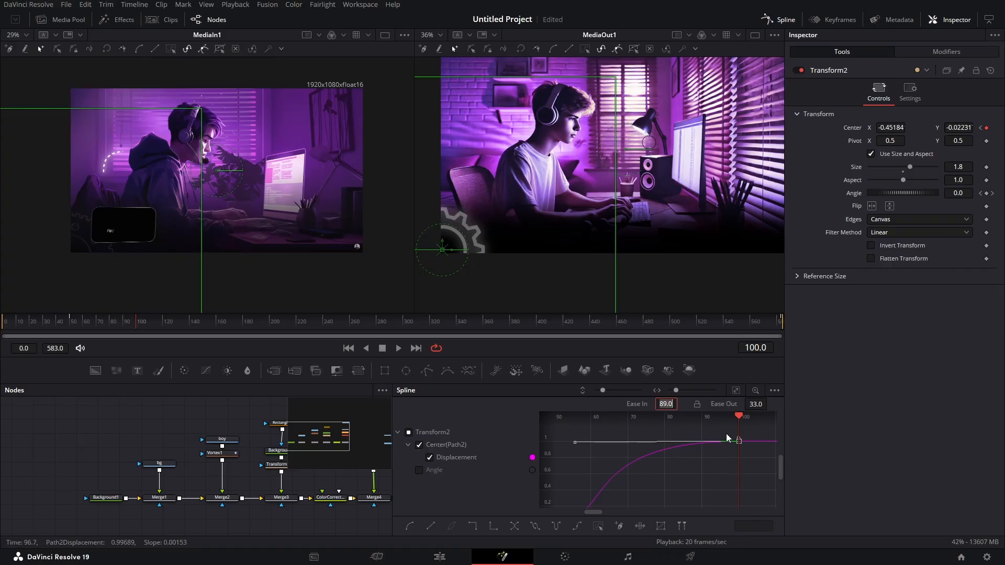
pyautogui.write('9')
pyautogui.press('Tab')
pyautogui.moveTo(55, 326); pyautogui.dragTo(137, 326)
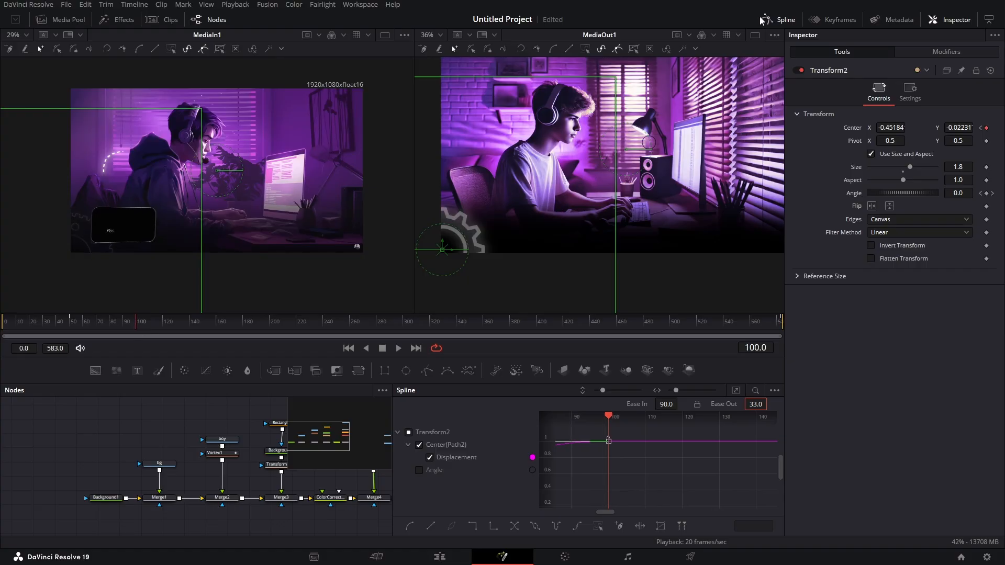
pyautogui.click(780, 19)
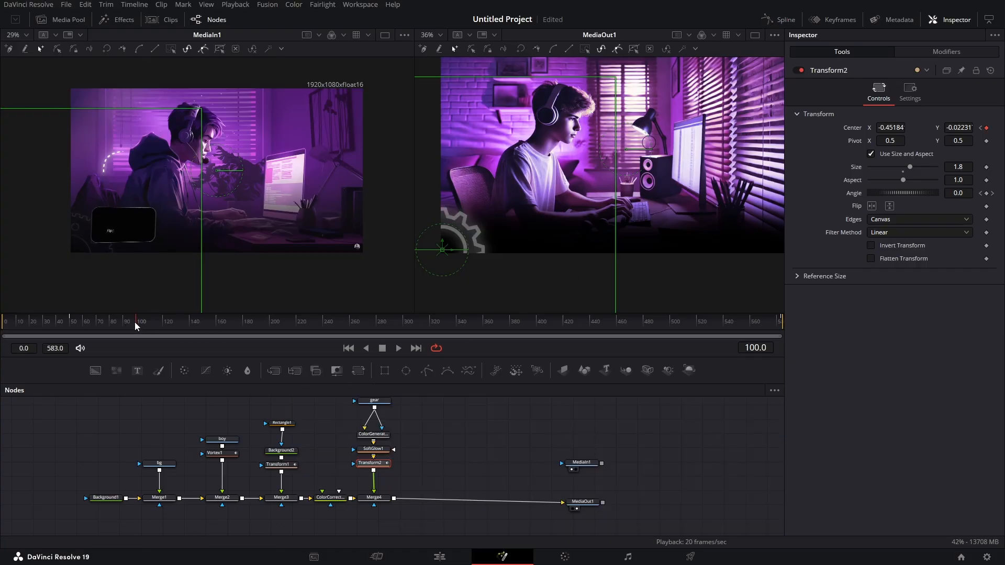
# - At frame 583, set the gear transform's angle to -100 and preview the rotation across the timeline
pyautogui.moveTo(134, 322); pyautogui.dragTo(785, 357)
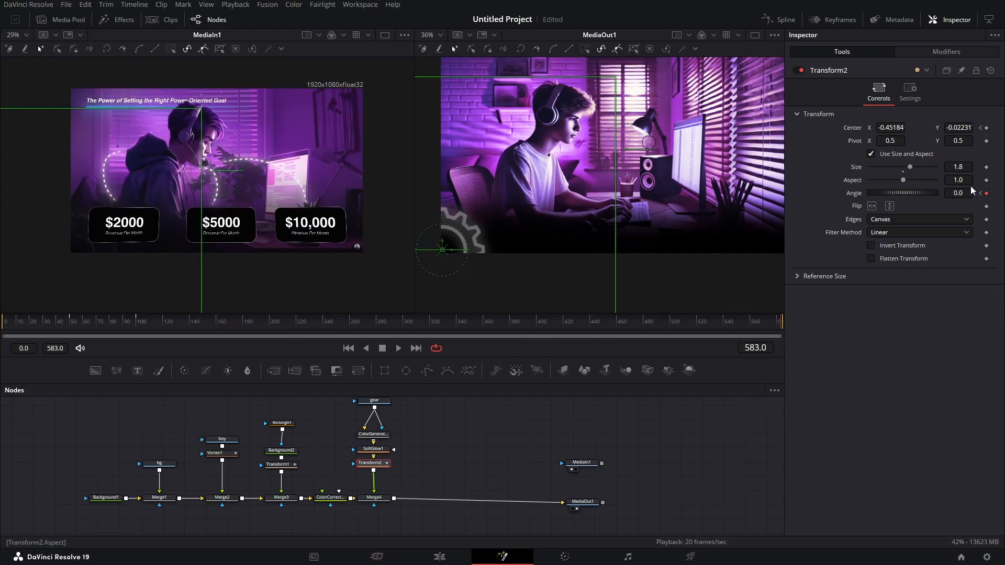
pyautogui.moveTo(954, 191); pyautogui.dragTo(901, 192)
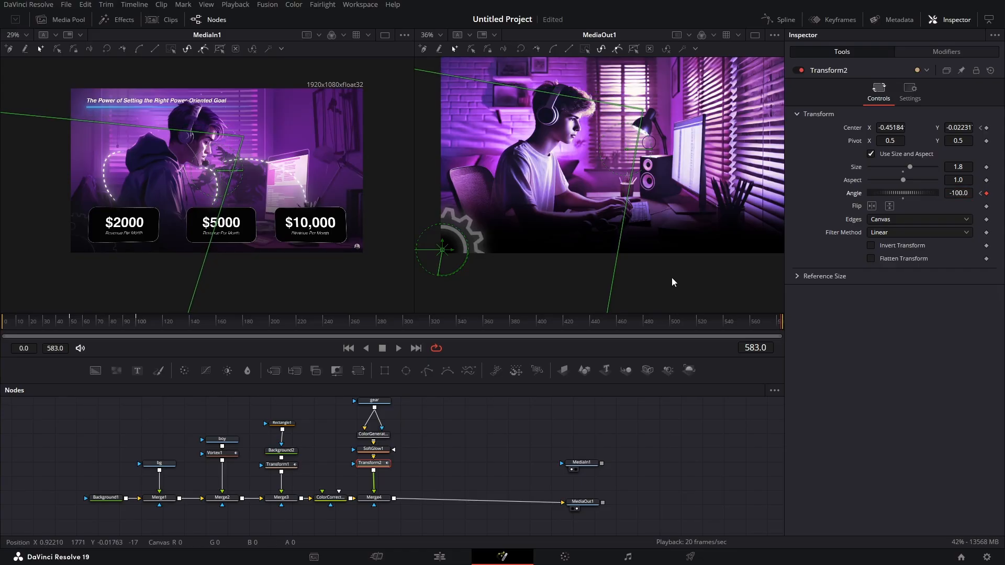
pyautogui.moveTo(62, 321); pyautogui.dragTo(785, 355)
# - Isolate the gear transform's angle curve in the spline editor, smooth both keyframes, preview the rotation and close the editor
pyautogui.click(778, 20)
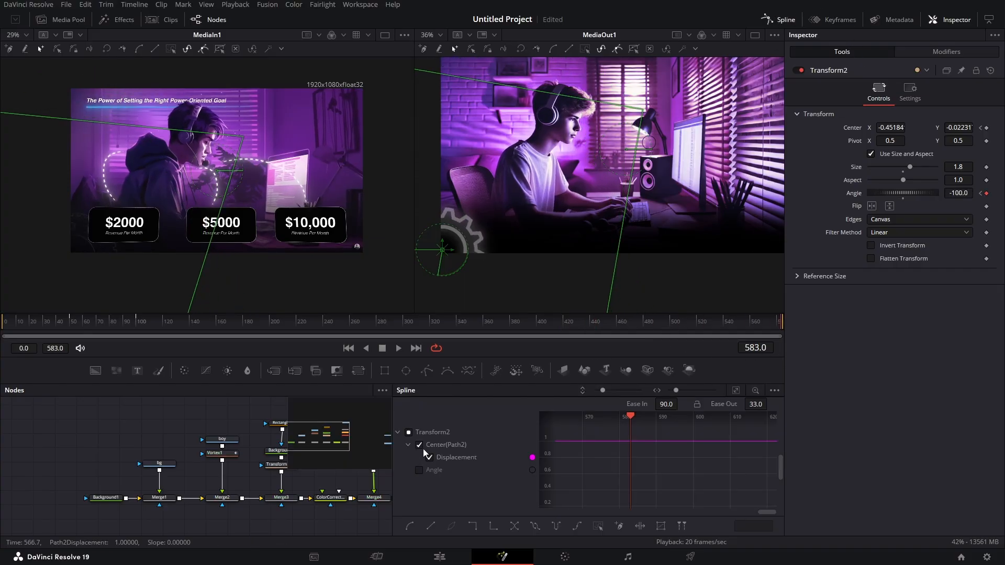
pyautogui.click(431, 458)
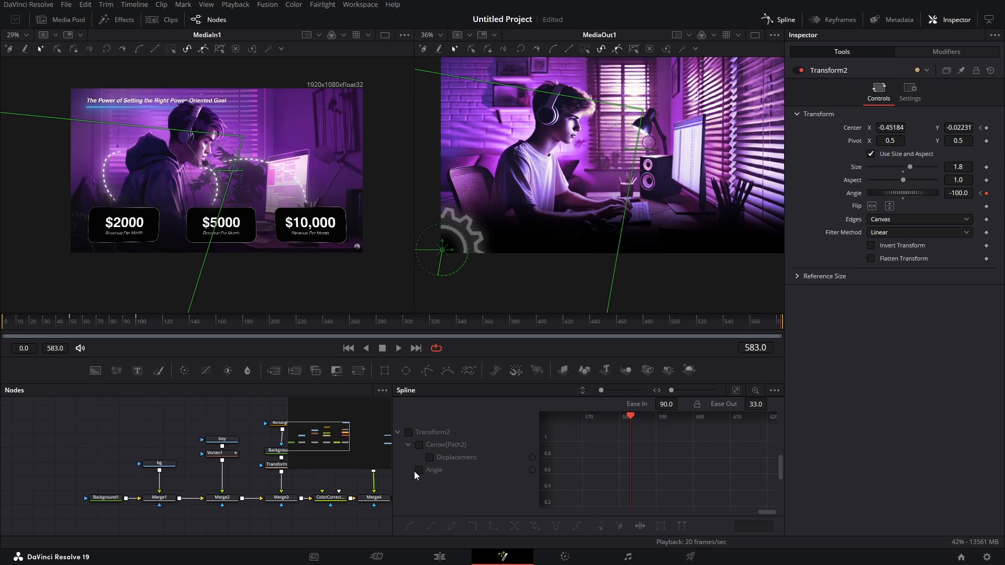
pyautogui.click(419, 470)
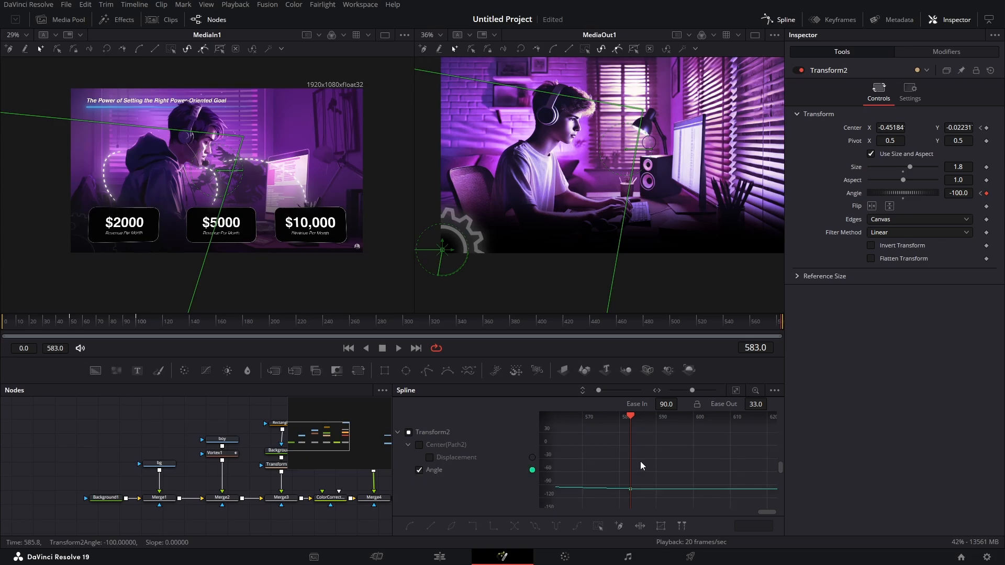
pyautogui.click(735, 391)
pyautogui.click(598, 525)
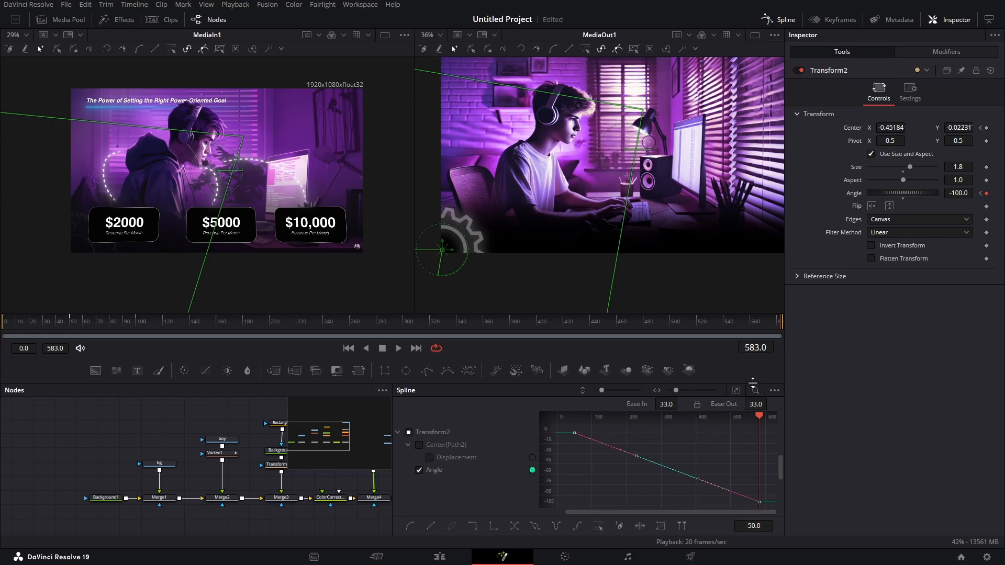
pyautogui.hotkey('shift', 's')
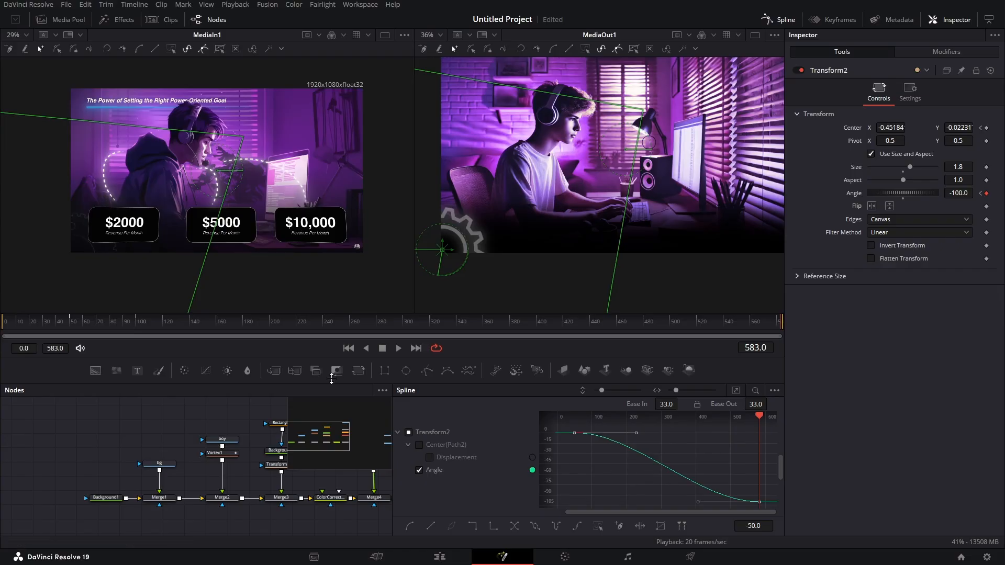
pyautogui.moveTo(75, 324); pyautogui.dragTo(780, 319)
pyautogui.click(777, 20)
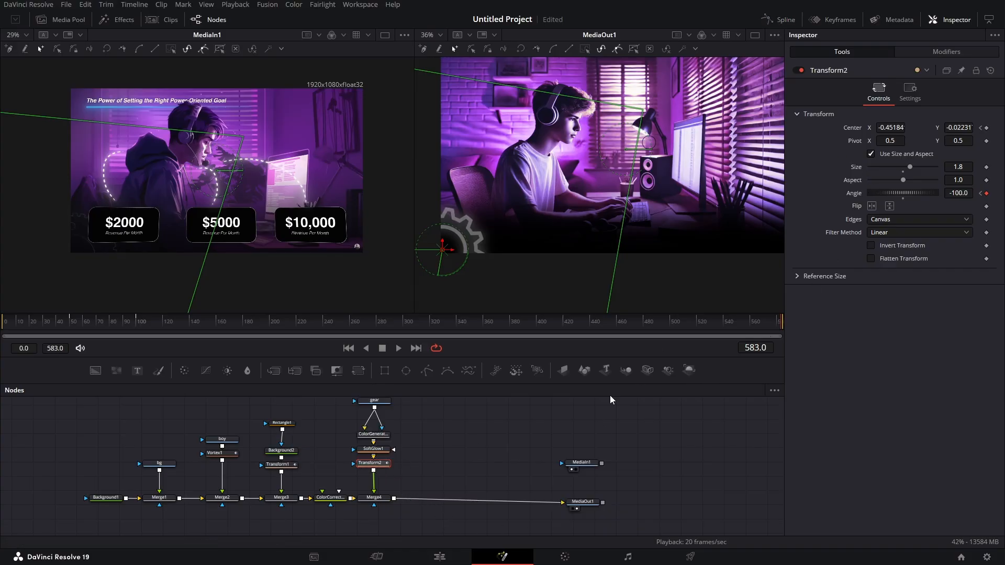
# - Enable motion blur on the gear transform, raise its quality to 4 and preview the slide-in around frame 100
pyautogui.click(910, 90)
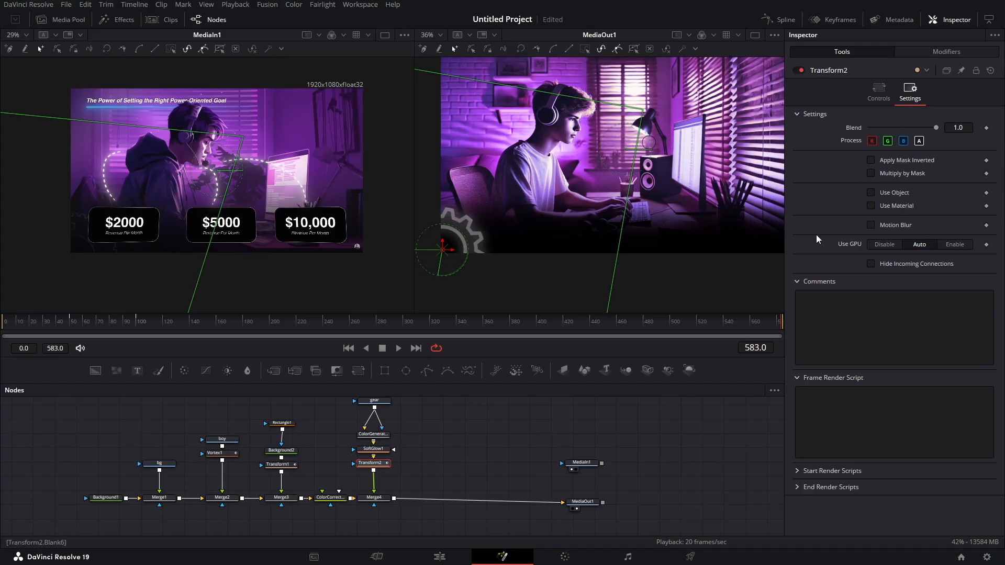
pyautogui.click(871, 225)
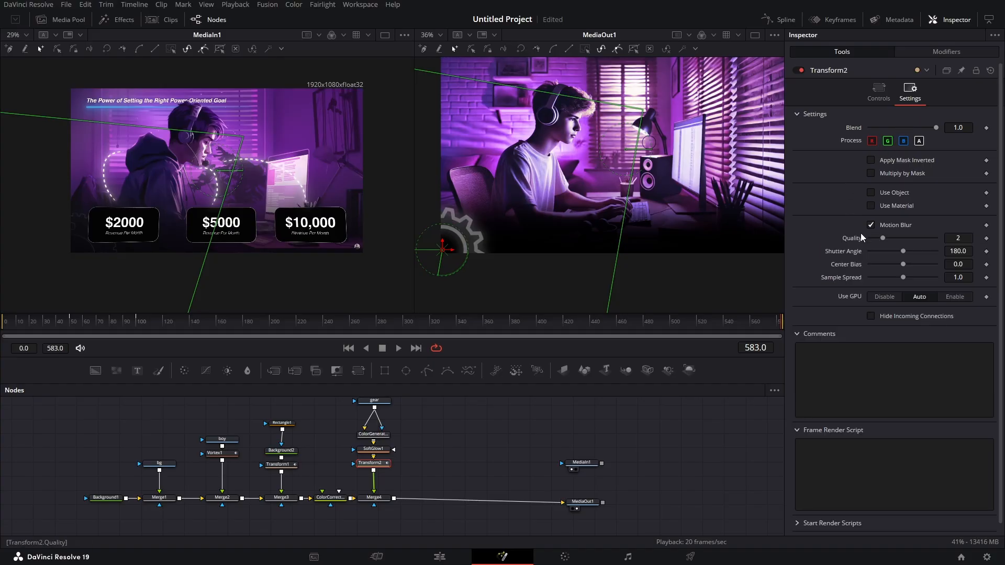
pyautogui.moveTo(68, 325); pyautogui.dragTo(147, 328)
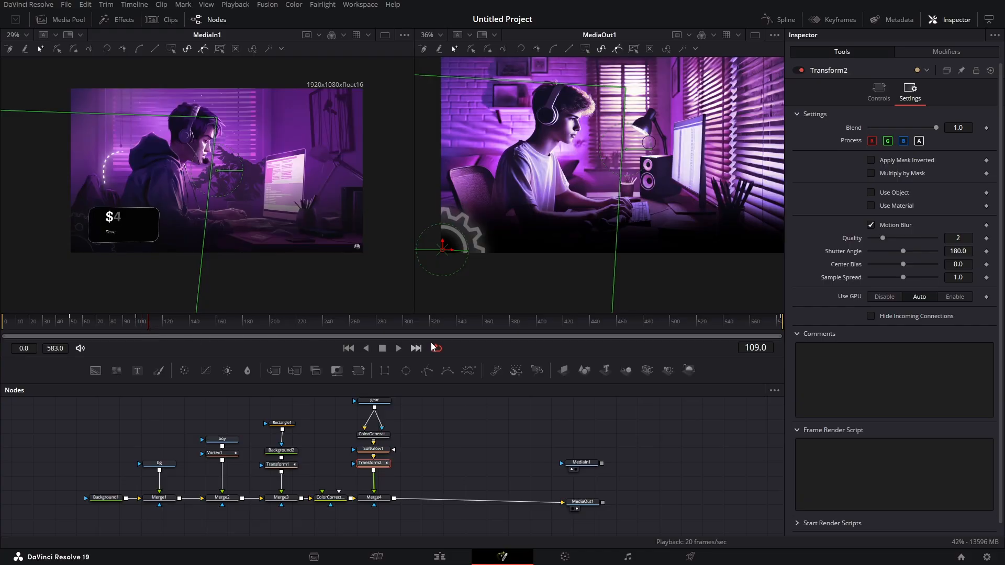
pyautogui.rightClick(494, 352)
pyautogui.click(540, 370)
pyautogui.moveTo(127, 328)
pyautogui.mouseDown()
pyautogui.moveTo(70, 326)
pyautogui.moveTo(144, 334)
pyautogui.moveTo(58, 328)
pyautogui.moveTo(146, 334)
pyautogui.moveTo(136, 335)
pyautogui.mouseUp()
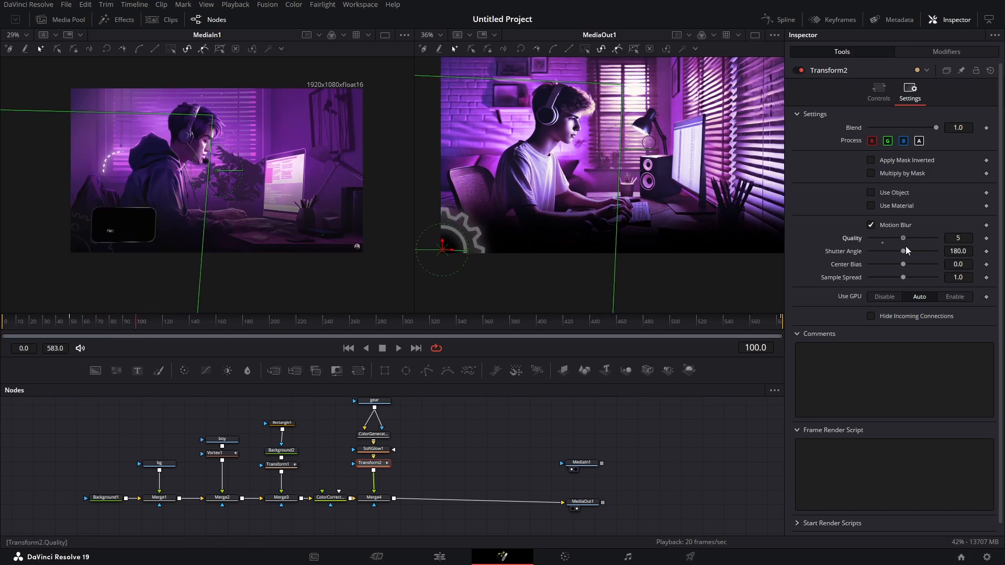
# - Set the gear transform's motion blur shutter angle to 250 and preview the slide-in and rotation
pyautogui.click(971, 251)
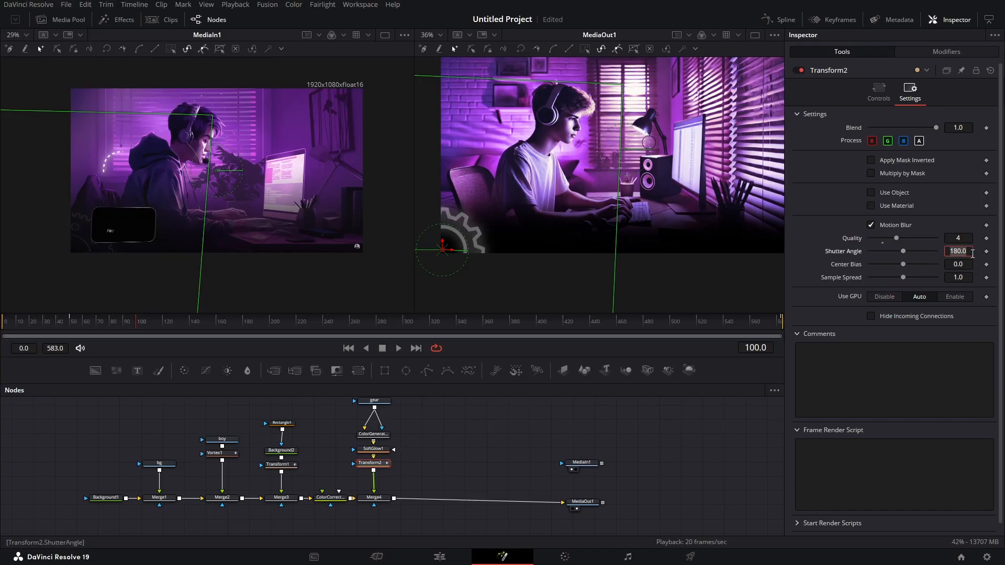
pyautogui.write('250')
pyautogui.press('Tab')
pyautogui.click(72, 326)
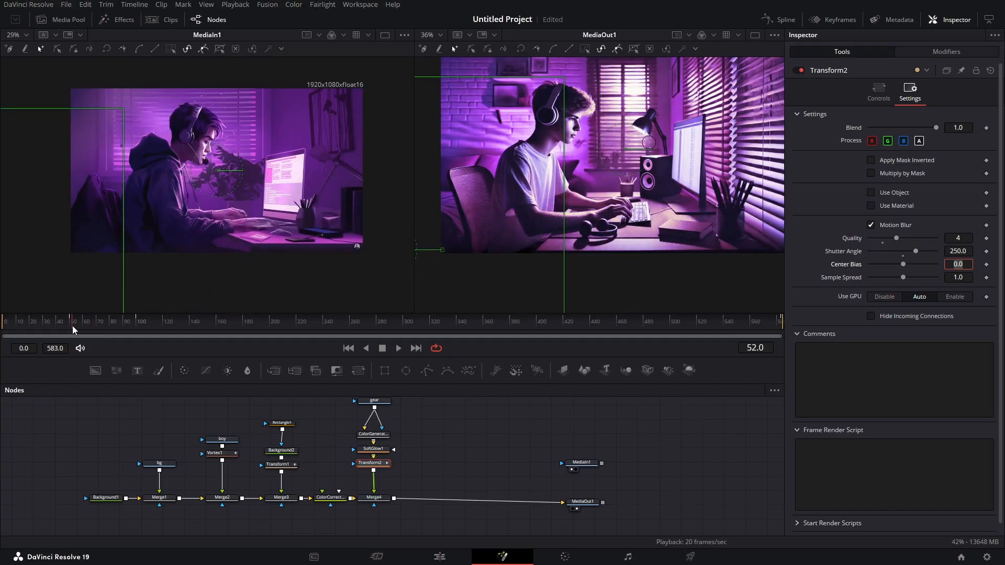
pyautogui.moveTo(72, 325); pyautogui.dragTo(136, 357)
pyautogui.rightClick(512, 357)
pyautogui.click(537, 385)
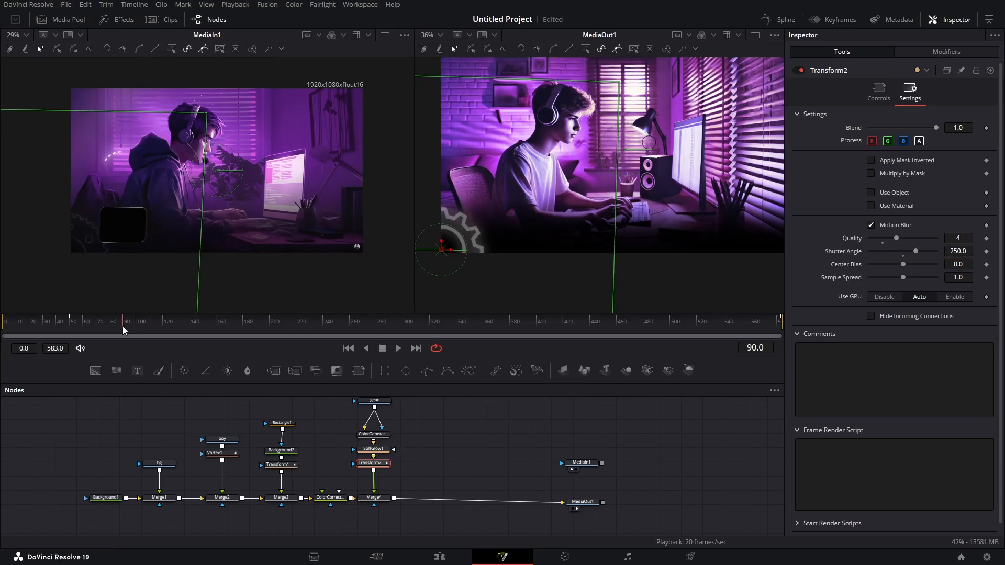
pyautogui.moveTo(123, 326); pyautogui.dragTo(150, 331)
pyautogui.press('space')
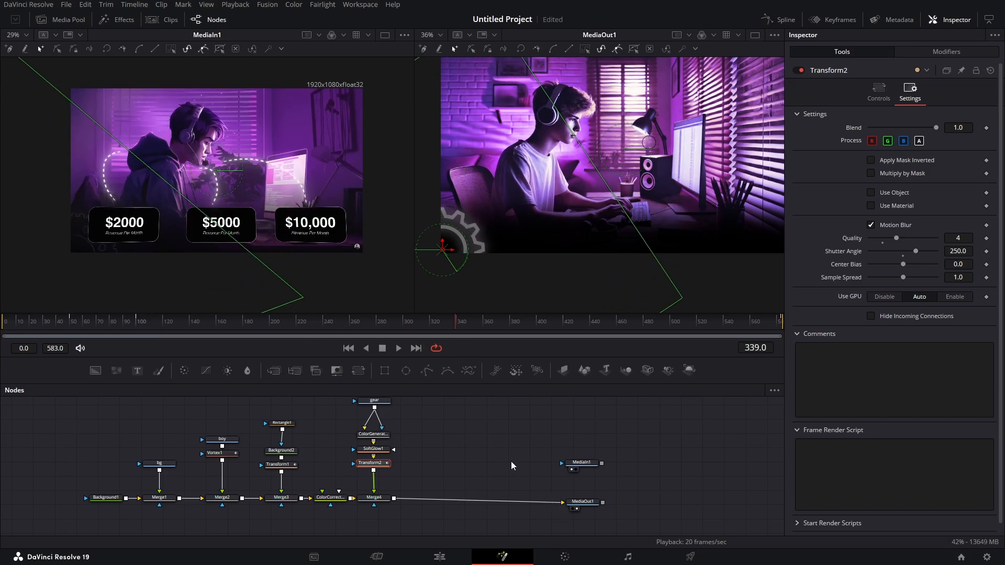
# - Move the media nodes aside, merge a new Background over the gear composite and mask it with a rectangle
pyautogui.moveTo(548, 444); pyautogui.dragTo(722, 498)
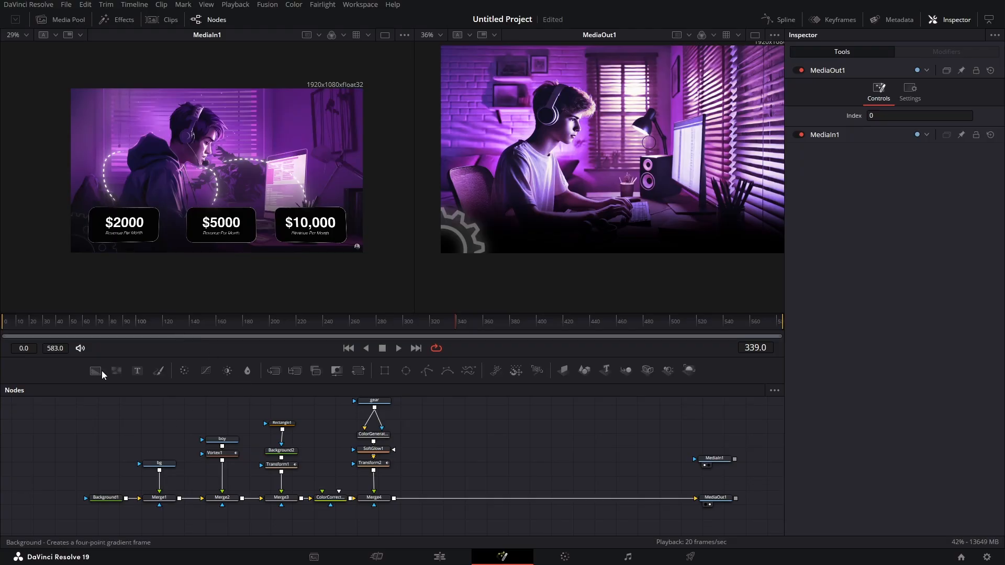
pyautogui.moveTo(94, 371); pyautogui.dragTo(396, 498)
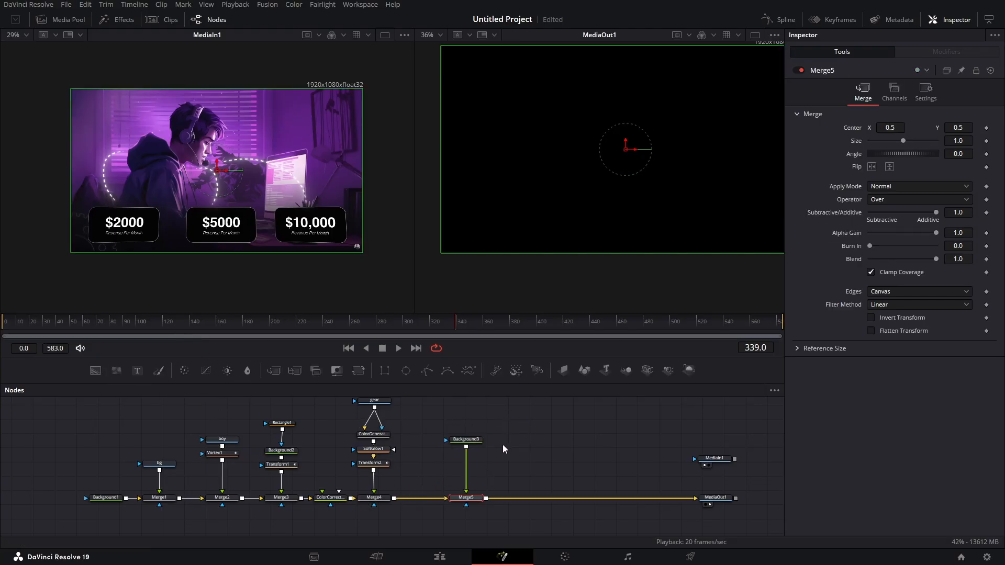
pyautogui.click(466, 445)
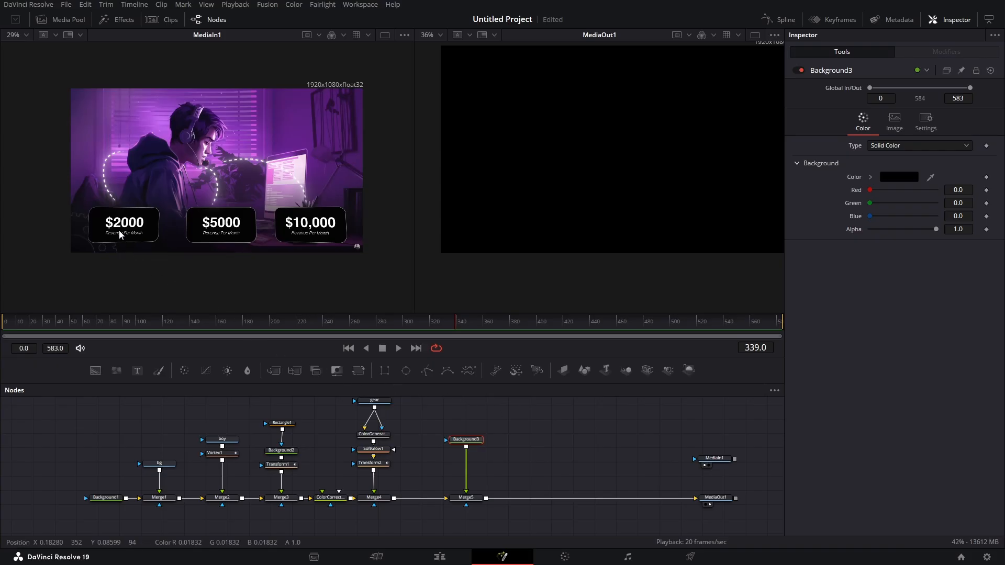
pyautogui.click(385, 371)
pyautogui.moveTo(470, 420); pyautogui.dragTo(474, 419)
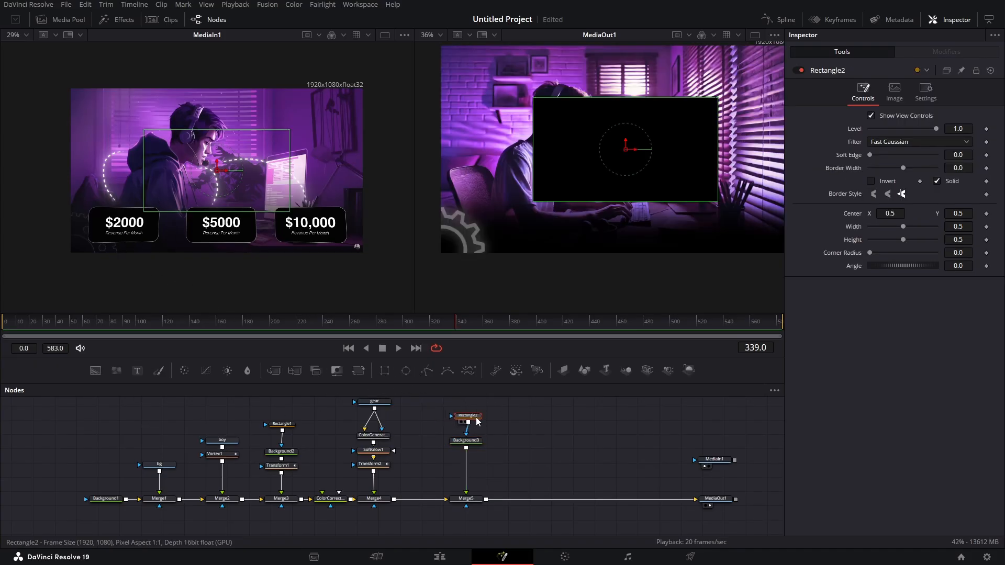
# - Set the new rectangle mask's width to 0.35 and height to 0.25
pyautogui.moveTo(903, 226); pyautogui.dragTo(894, 227)
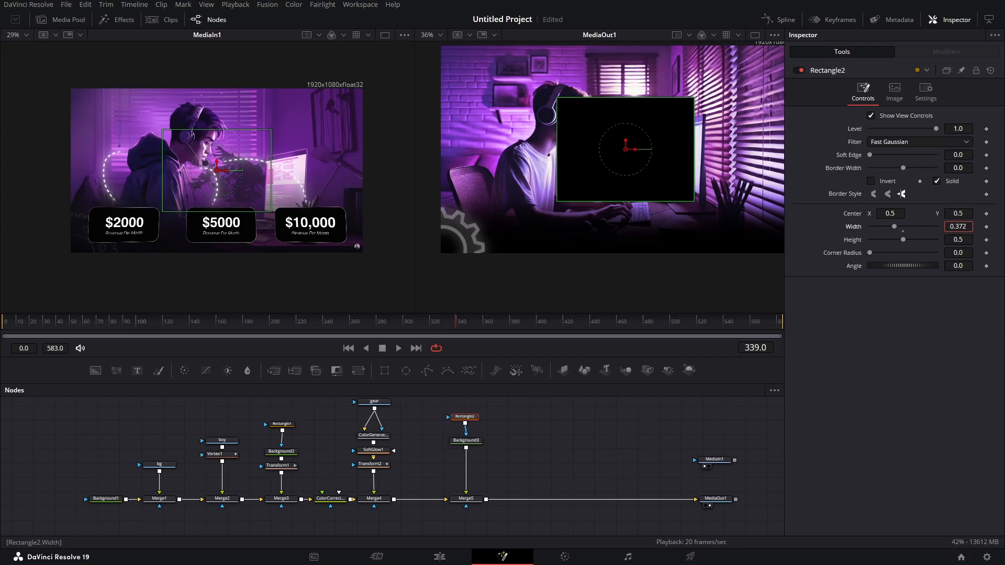
pyautogui.click(967, 226)
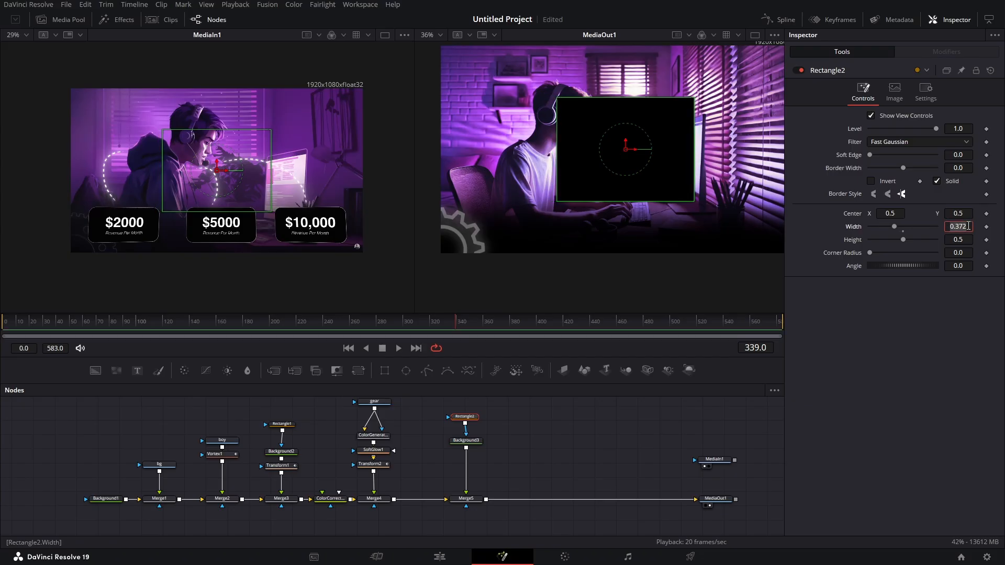
pyautogui.write('0.35')
pyautogui.press('Tab')
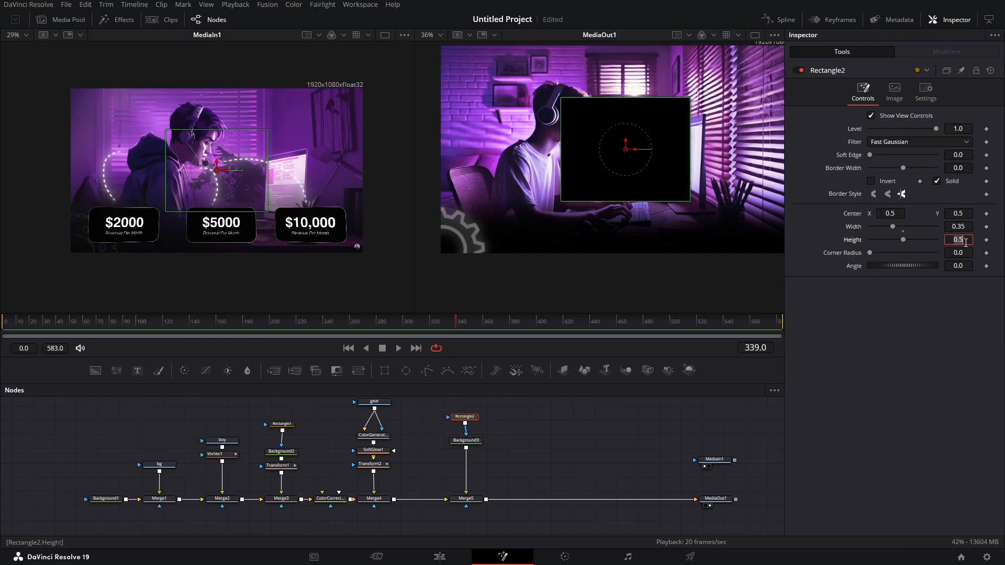
pyautogui.write('0.256')
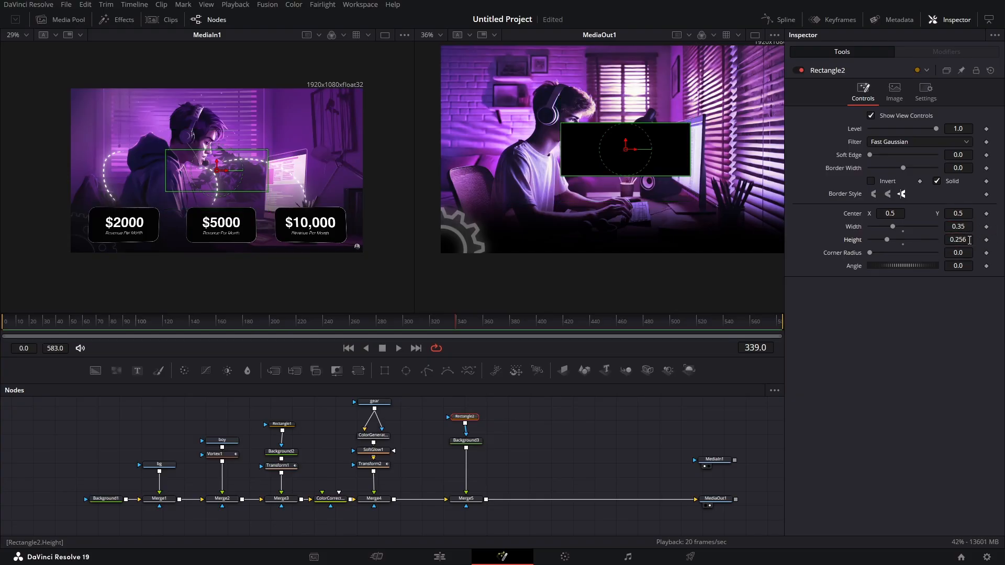
pyautogui.press('BackSpace')
pyautogui.press('BackSpace')
pyautogui.press('Tab')
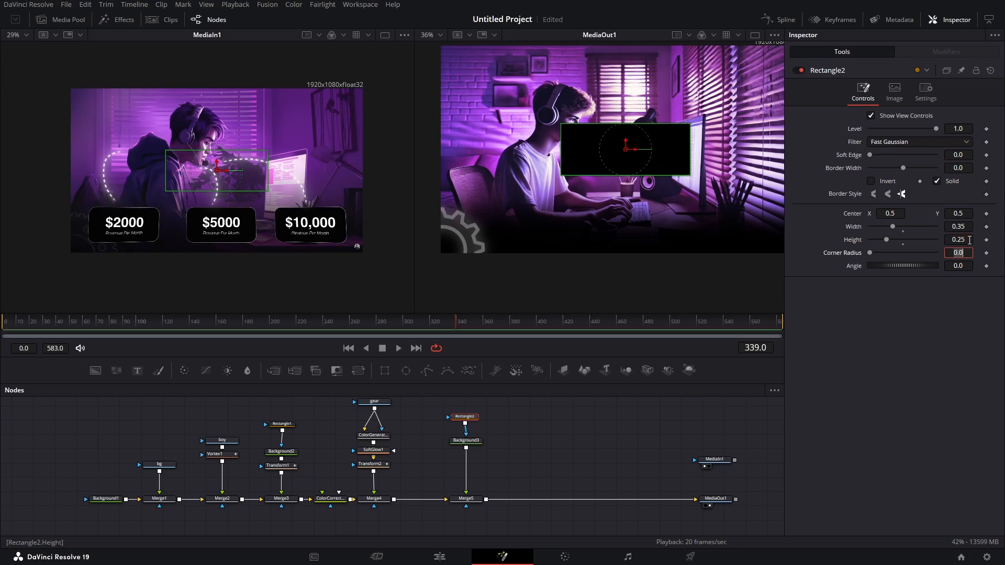
# - Reduce the rectangle mask's width to 0.3 and round its corners to resemble the reference card
pyautogui.moveTo(965, 226); pyautogui.dragTo(945, 226)
pyautogui.doubleClick(966, 225)
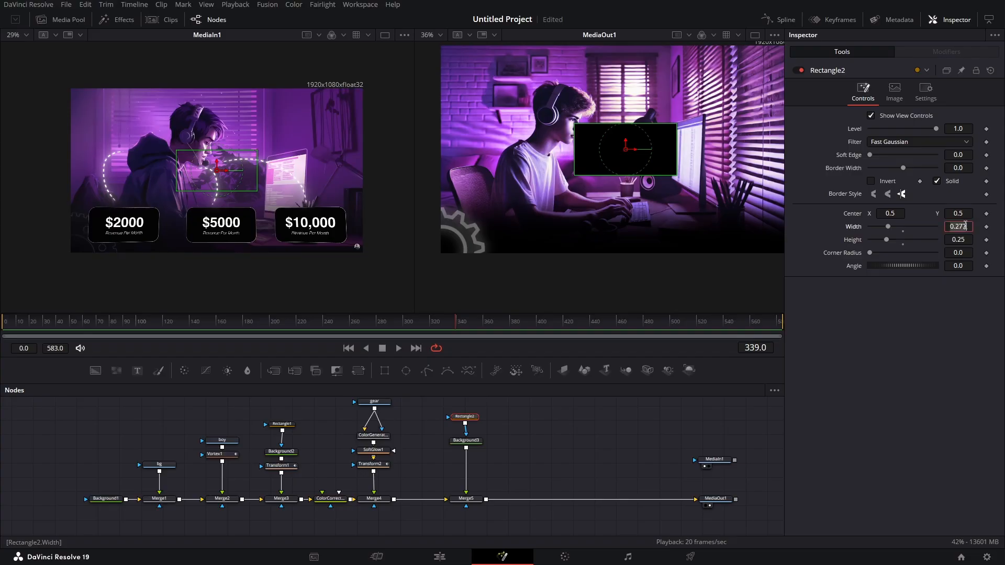
pyautogui.write('0.3')
pyautogui.press('Return')
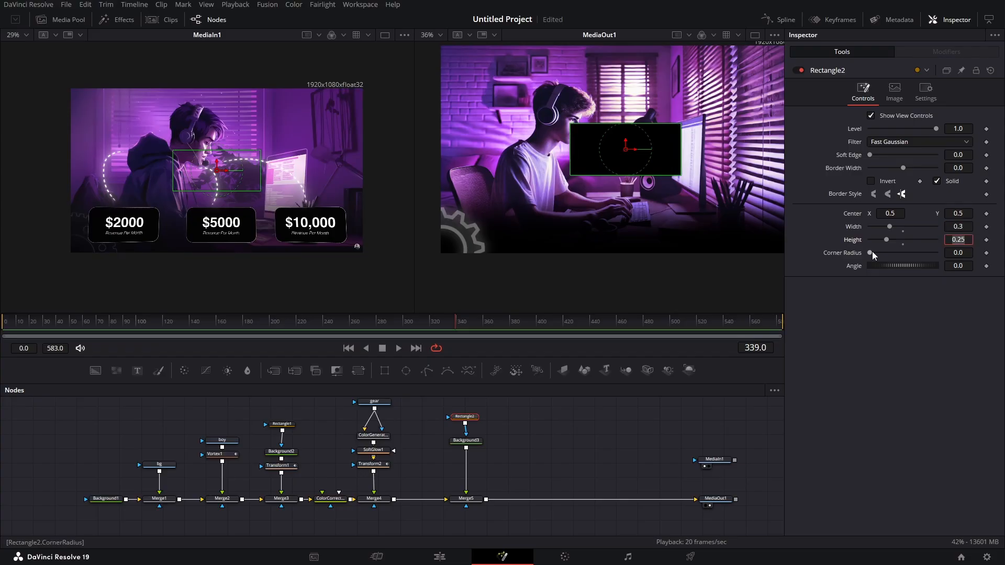
pyautogui.moveTo(872, 252); pyautogui.dragTo(897, 251)
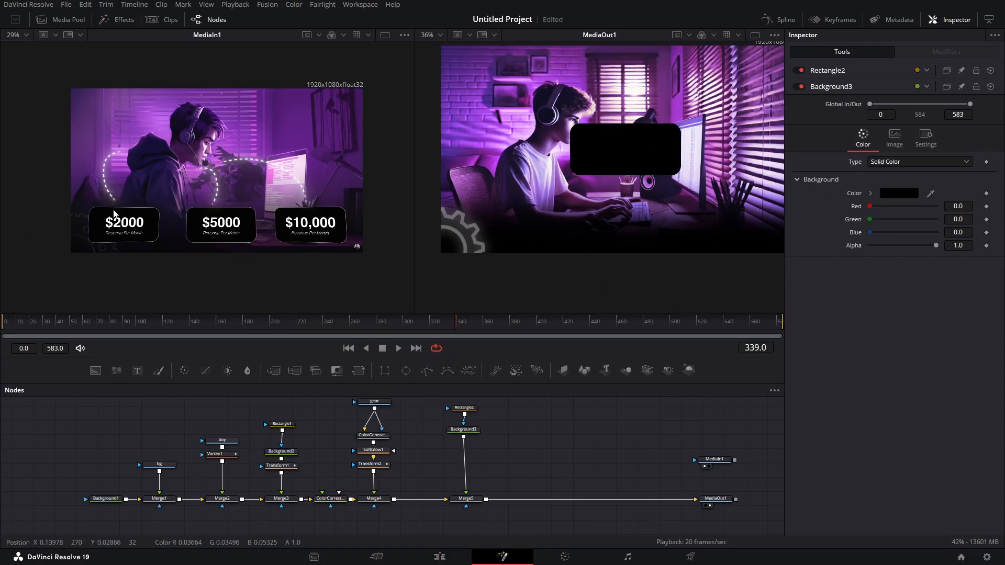
# - Inspect the reference card's outline, then add an Erode/Dilate node and feed it from the black card's Background
pyautogui.scroll(5, 114, 213)
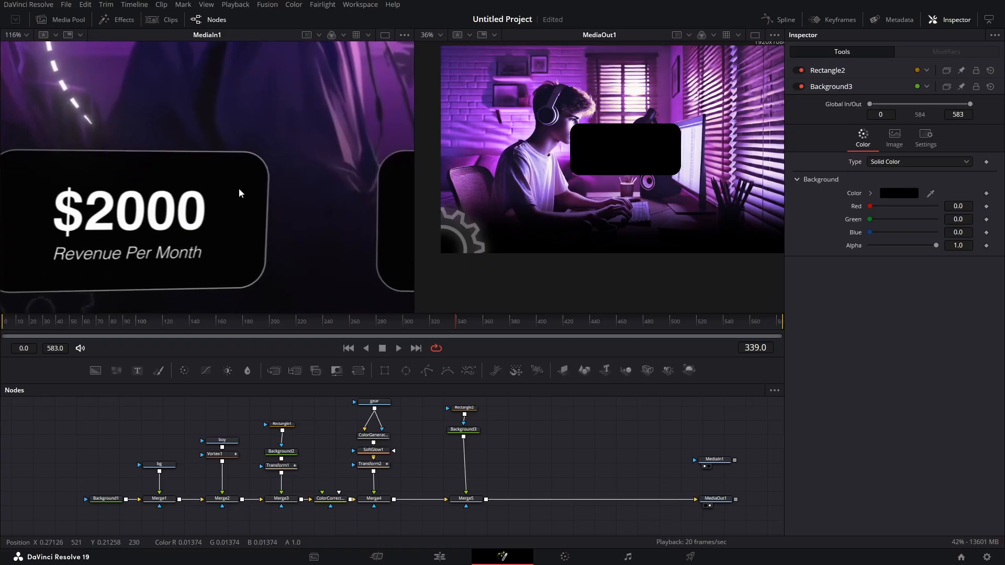
pyautogui.moveTo(240, 190); pyautogui.dragTo(239, 211)
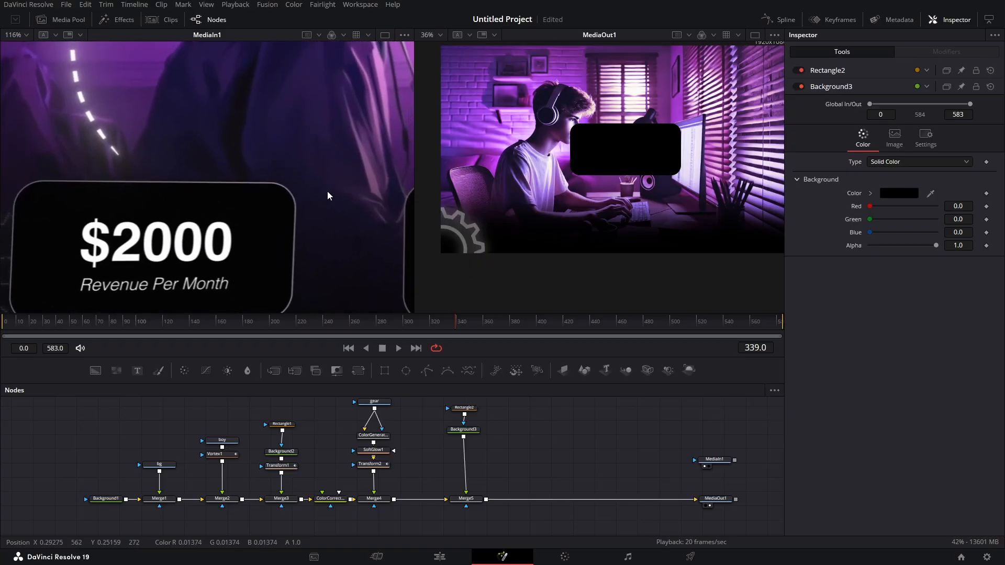
pyautogui.scroll(-3, 328, 193)
pyautogui.click(474, 432)
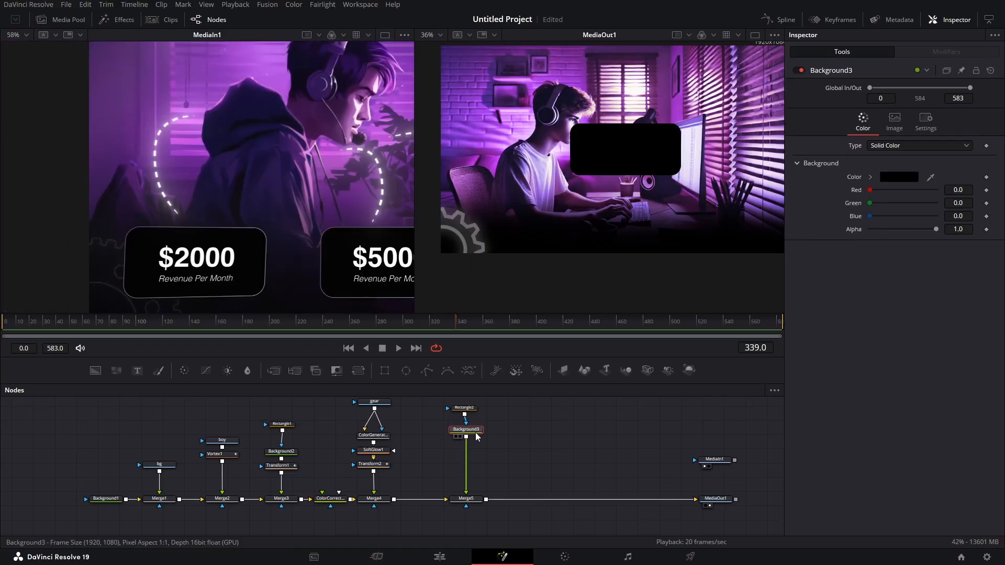
pyautogui.click(503, 443)
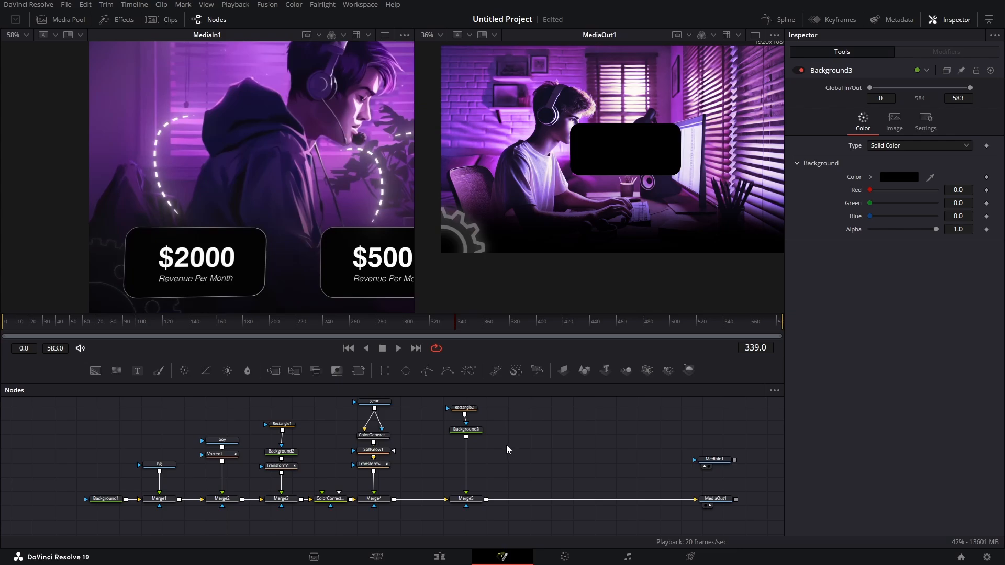
pyautogui.hotkey('shift', 'space')
pyautogui.write('tran')
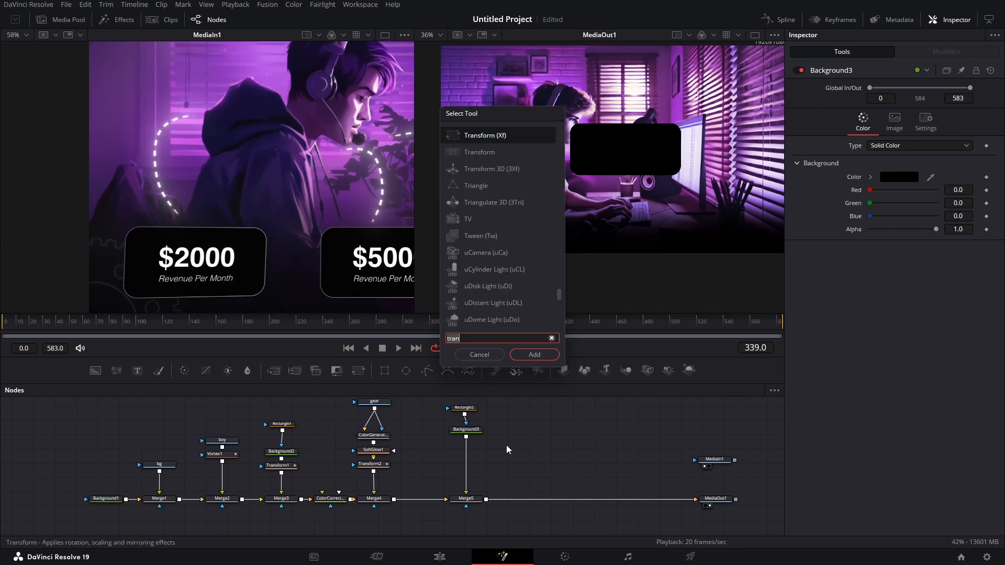
pyautogui.press('BackSpace')
pyautogui.press('BackSpace')
pyautogui.press('BackSpace')
pyautogui.press('BackSpace')
pyautogui.write('ero')
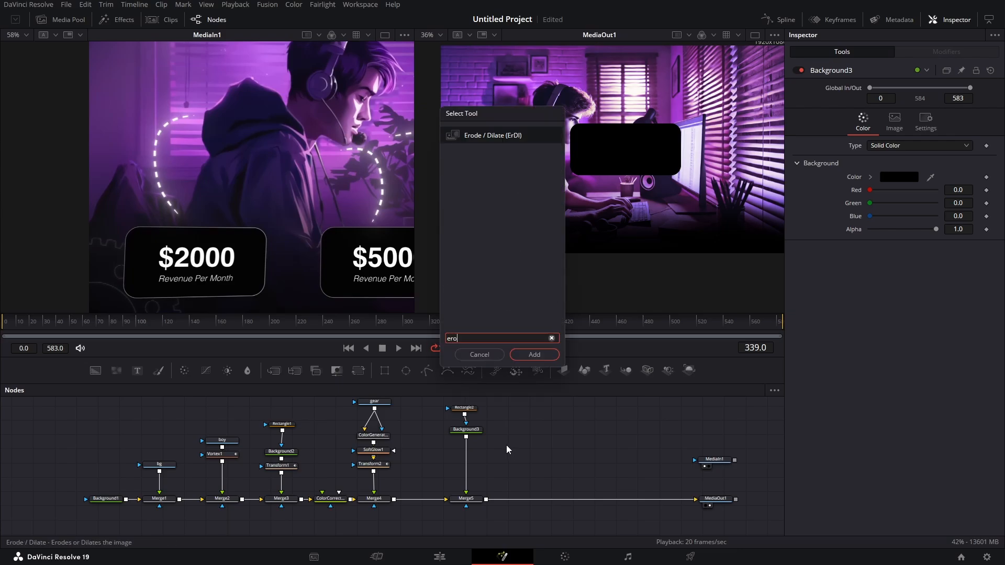
pyautogui.press('Return')
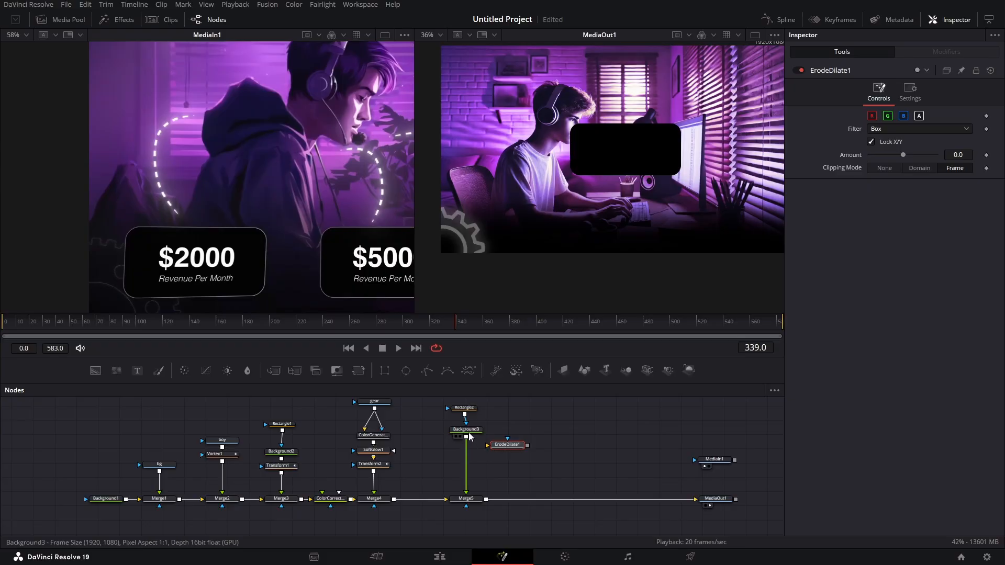
pyautogui.moveTo(467, 437); pyautogui.dragTo(511, 448)
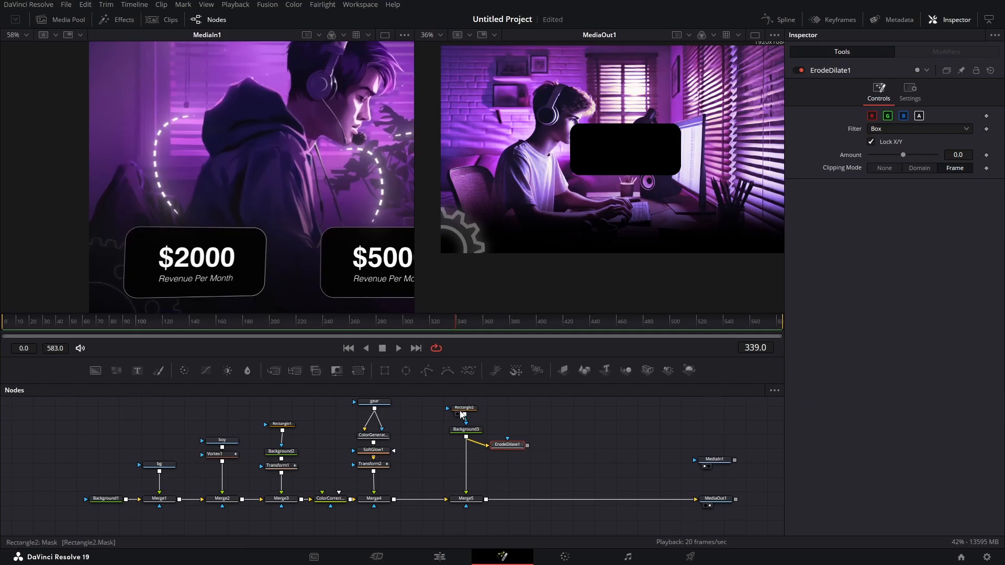
# - Merge another Background, masked by the Erode/Dilate node, with the black card and set the merge operator to Under
pyautogui.moveTo(95, 371); pyautogui.dragTo(466, 437)
pyautogui.moveTo(560, 474); pyautogui.dragTo(470, 472)
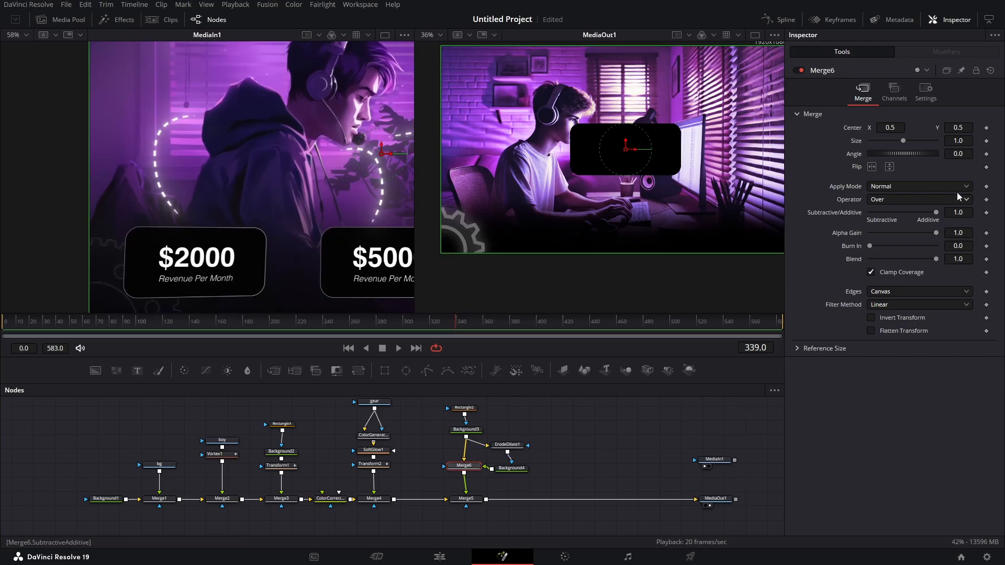
pyautogui.click(903, 199)
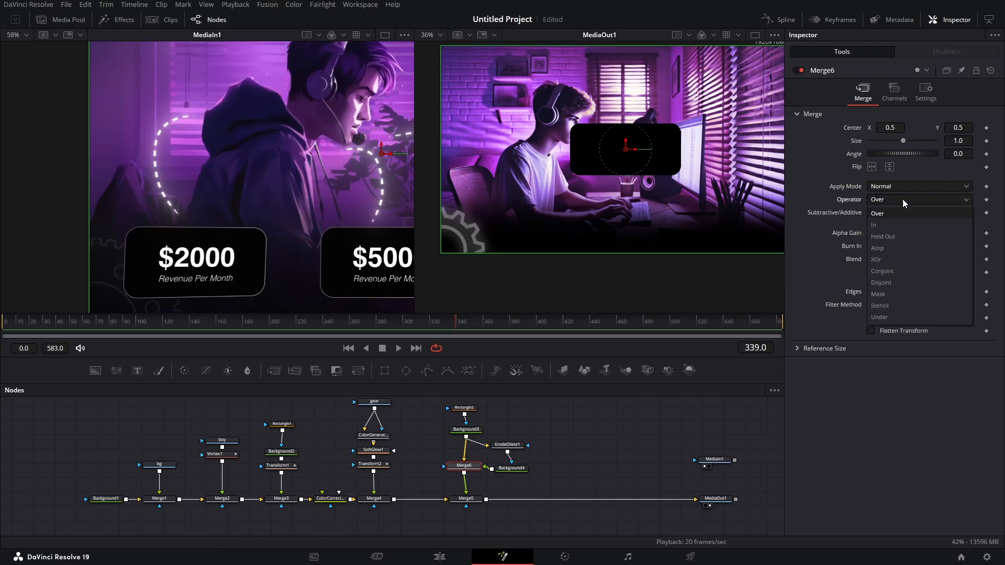
pyautogui.click(891, 317)
# - Change the color of the Background masked by the Erode/Dilate node to white
pyautogui.click(513, 468)
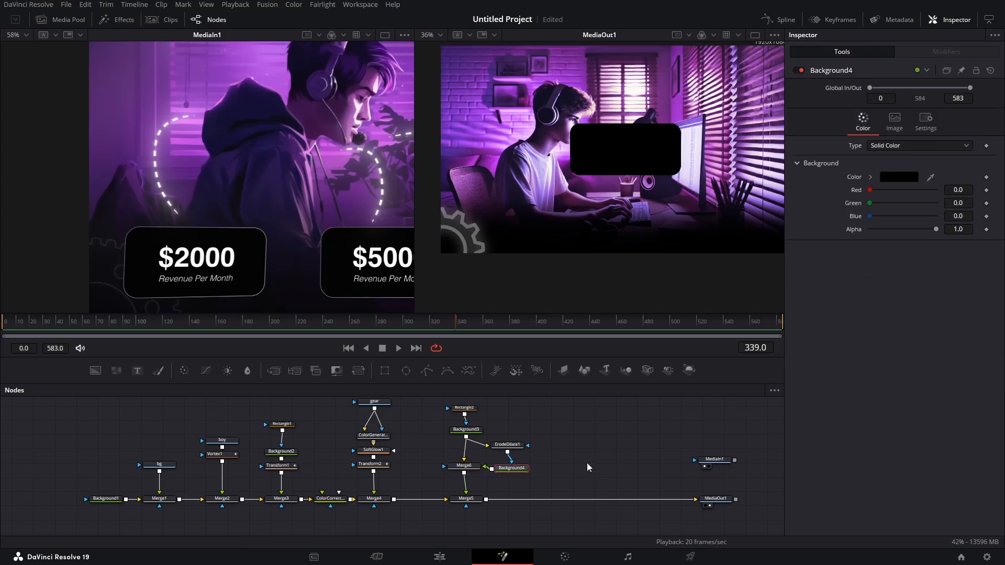
pyautogui.click(905, 178)
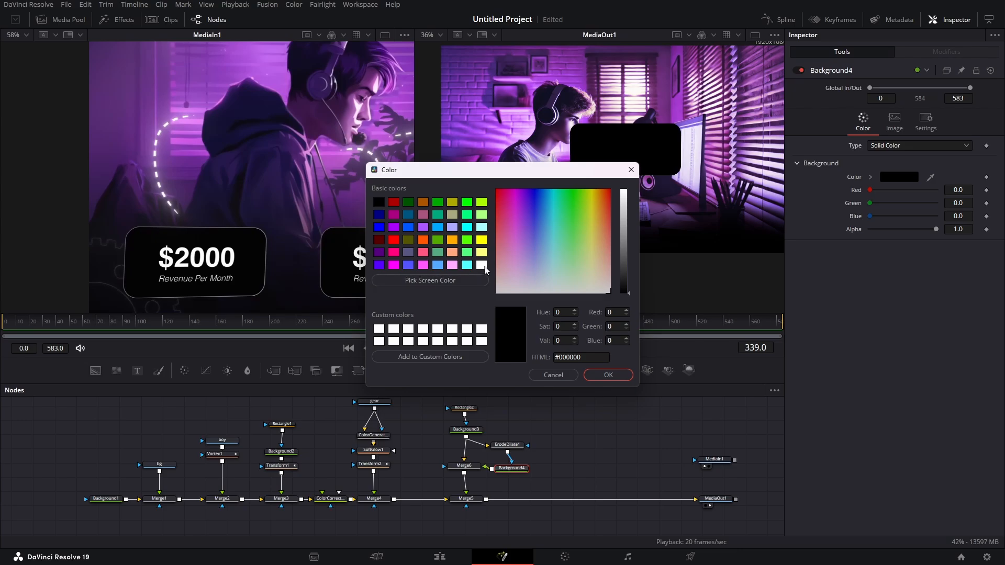
pyautogui.click(483, 265)
pyautogui.click(608, 375)
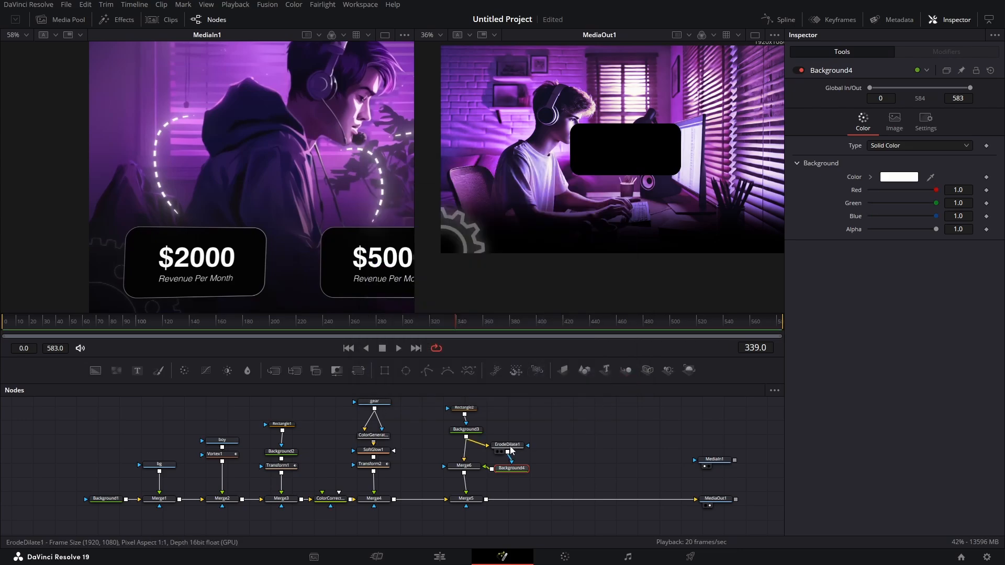
# - Space out the Erode/Dilate and white Background nodes, then add a Transform after the white Background
pyautogui.moveTo(511, 447); pyautogui.dragTo(553, 467)
pyautogui.keyDown('ctrl'); pyautogui.click(521, 468); pyautogui.keyUp('ctrl')
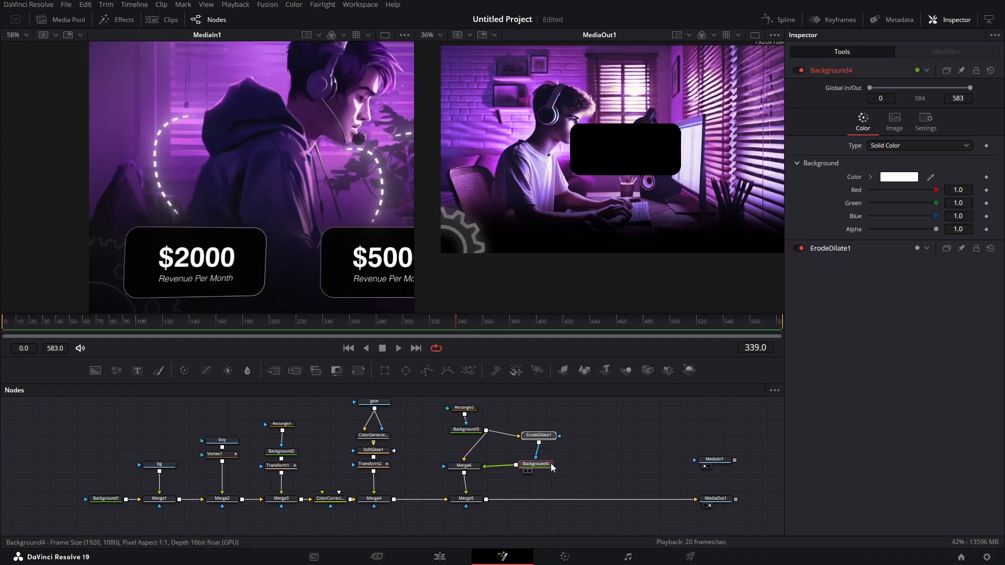
pyautogui.click(543, 466)
pyautogui.hotkey('shift', 'space')
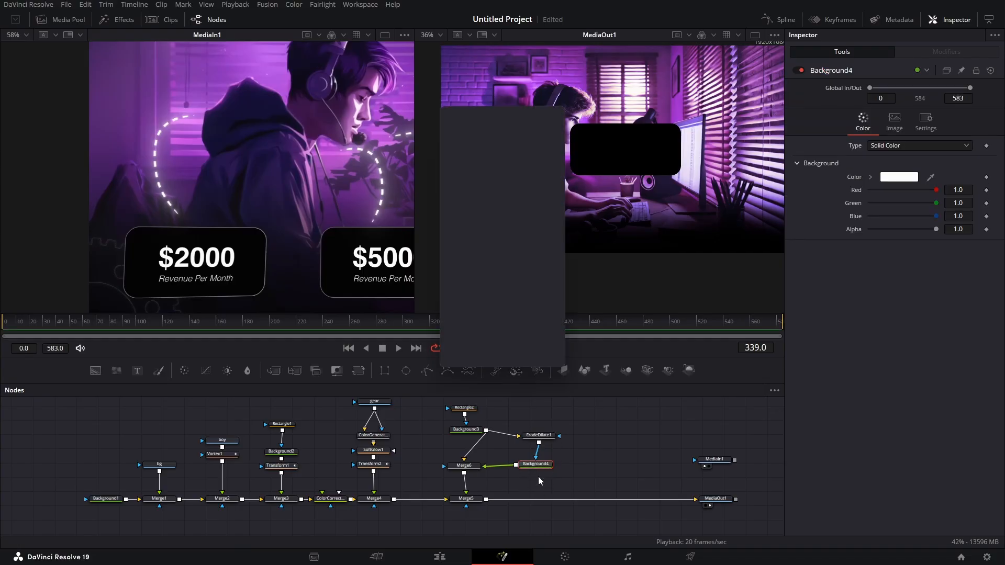
pyautogui.write('trans')
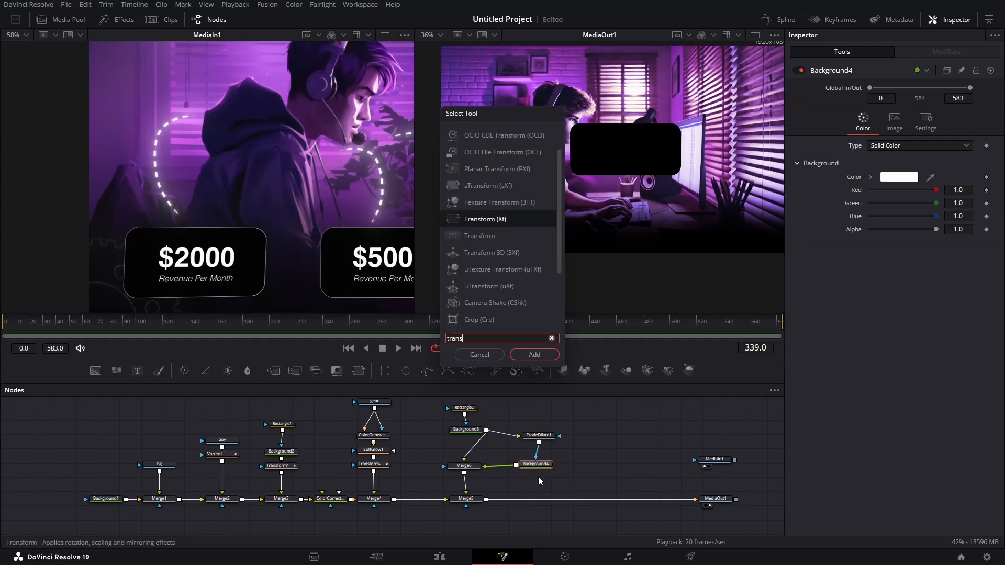
pyautogui.press('Return')
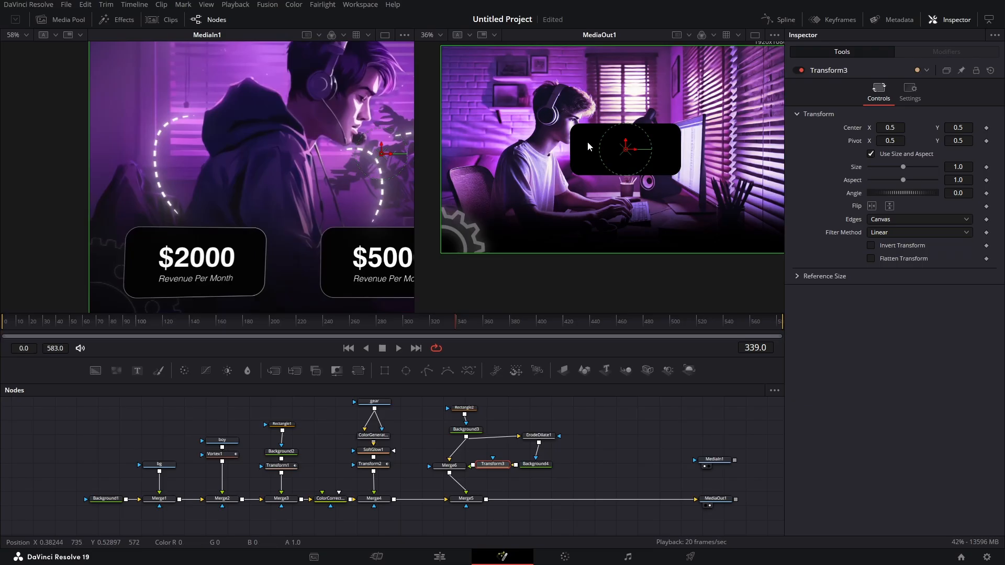
# - Unlink the Transform's size and aspect and set both X Size and Y Size to 1.01 to form the card's outline
pyautogui.scroll(2, 602, 128)
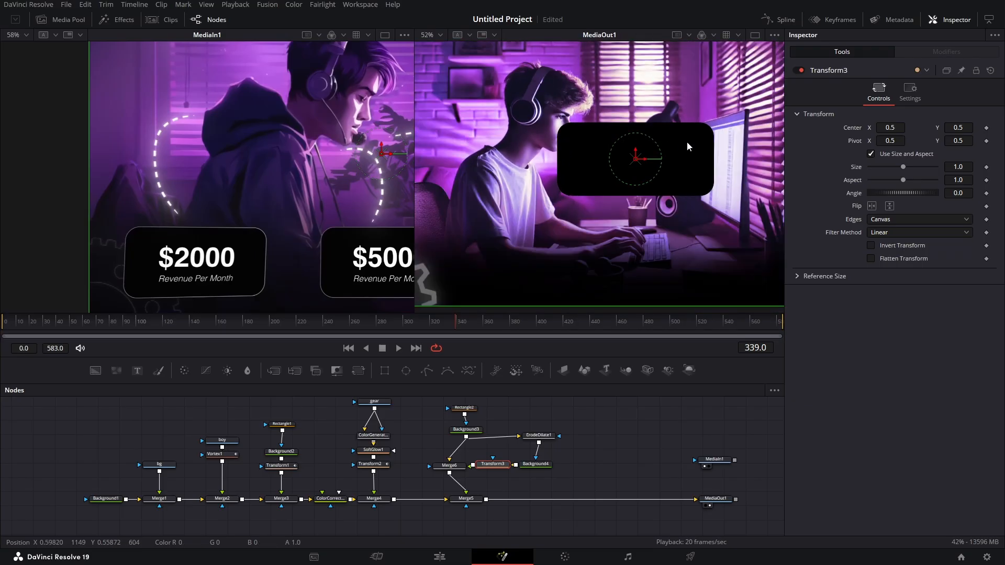
pyautogui.scroll(2, 688, 142)
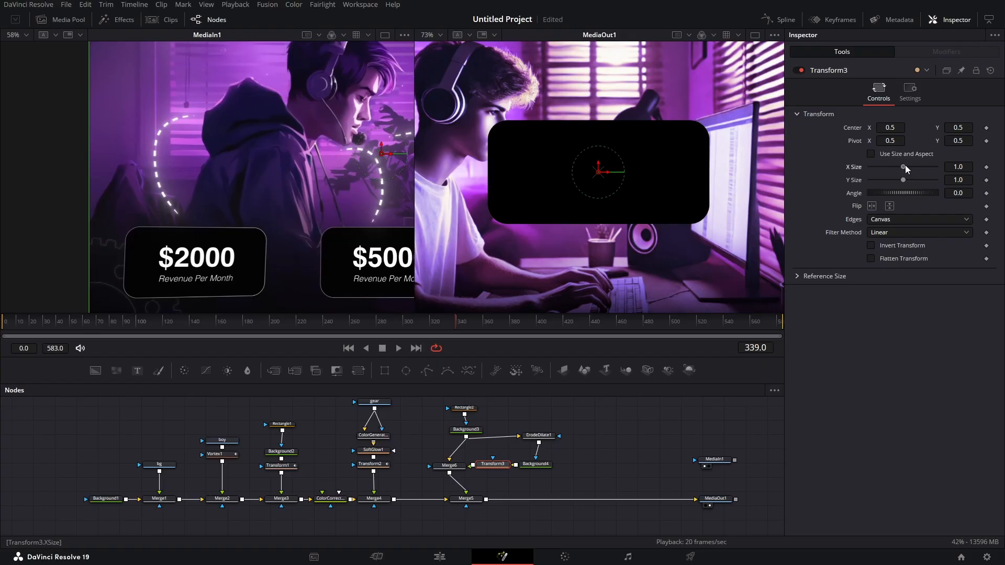
pyautogui.moveTo(956, 169); pyautogui.dragTo(966, 184)
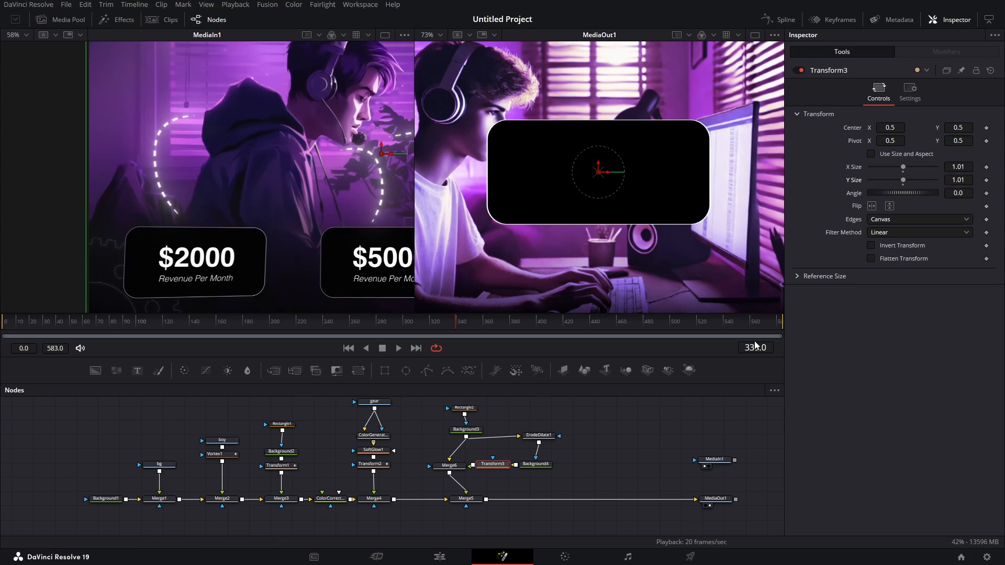
# - Keyframe the card merge's Blend from 0.0 at frame 66 to 1.0 at frame 80
pyautogui.moveTo(253, 325); pyautogui.dragTo(92, 340)
pyautogui.scroll(-3, 455, 458)
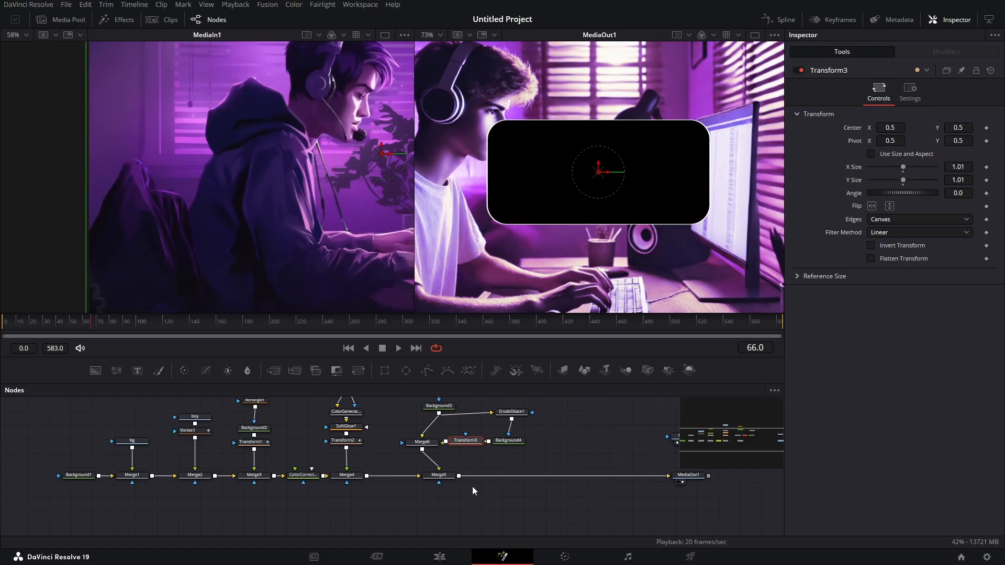
pyautogui.click(438, 475)
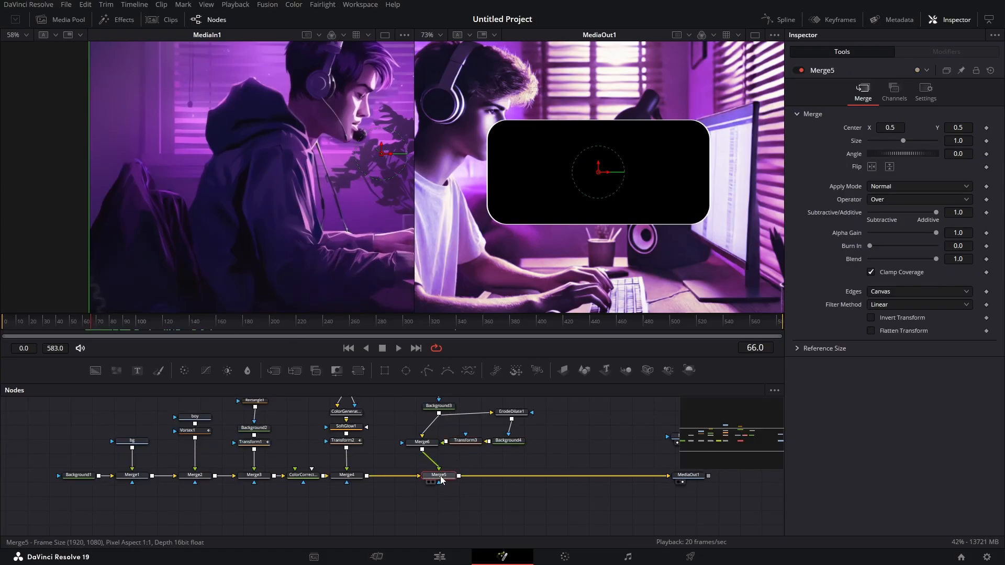
pyautogui.click(928, 96)
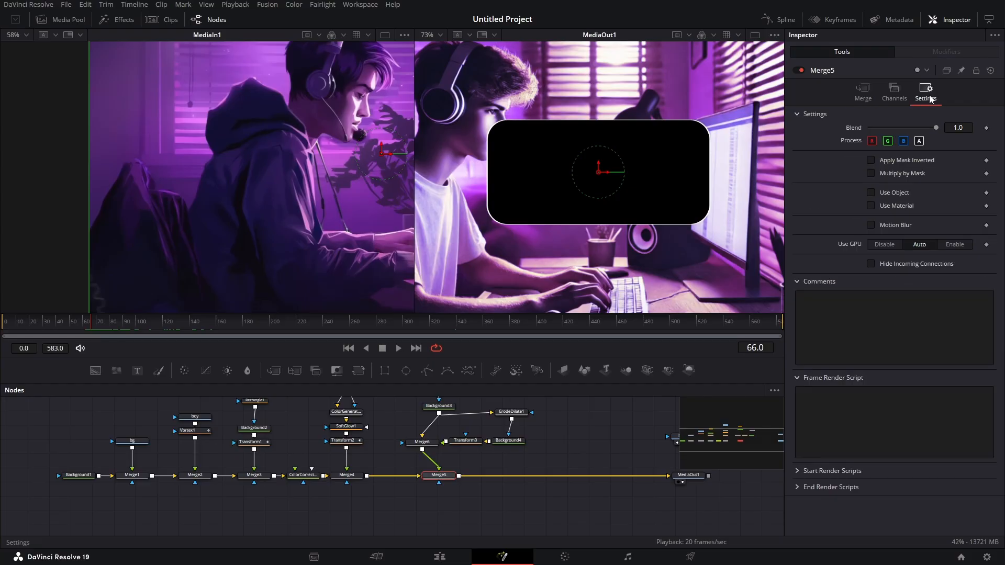
pyautogui.click(986, 128)
pyautogui.click(110, 321)
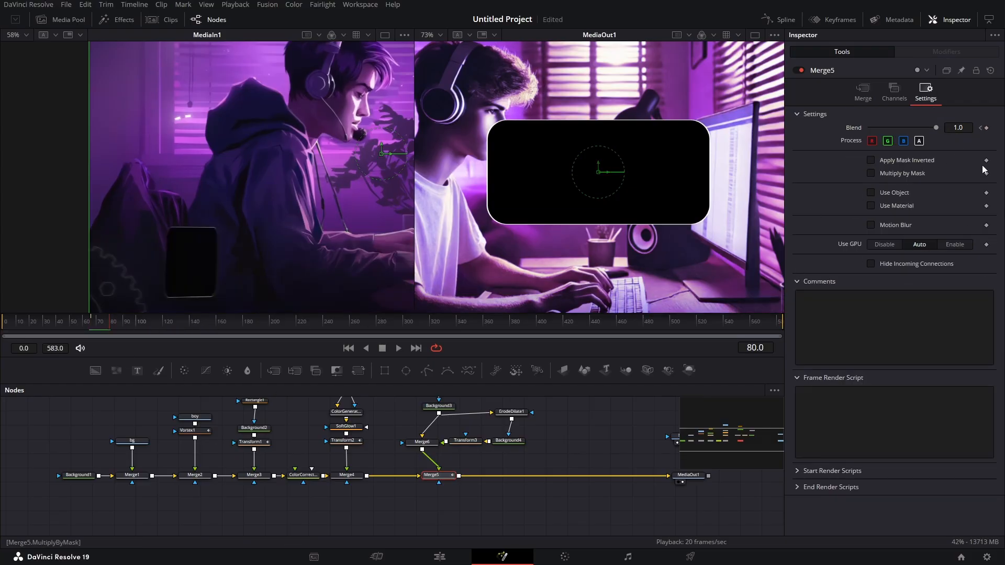
pyautogui.click(981, 128)
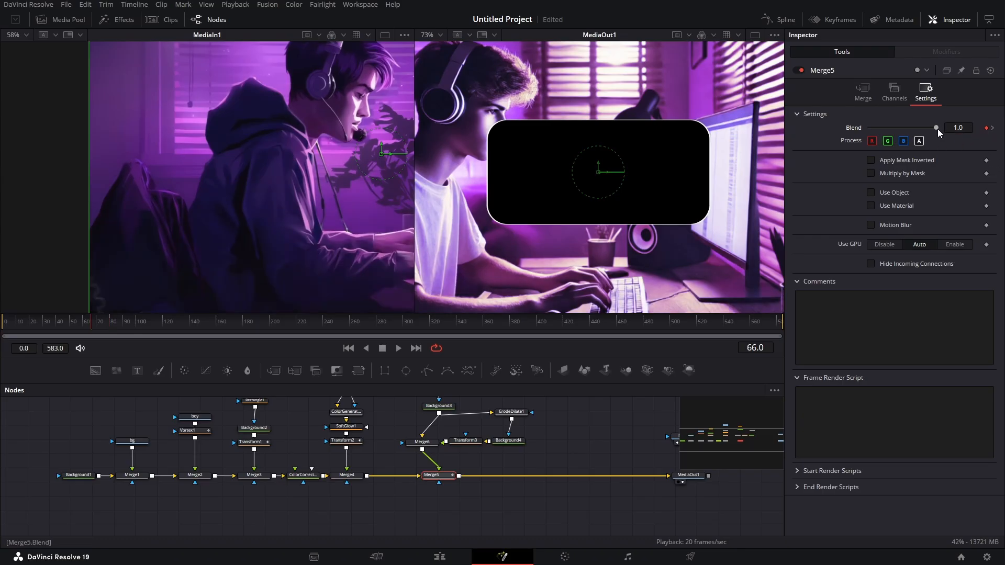
pyautogui.moveTo(937, 129); pyautogui.dragTo(863, 128)
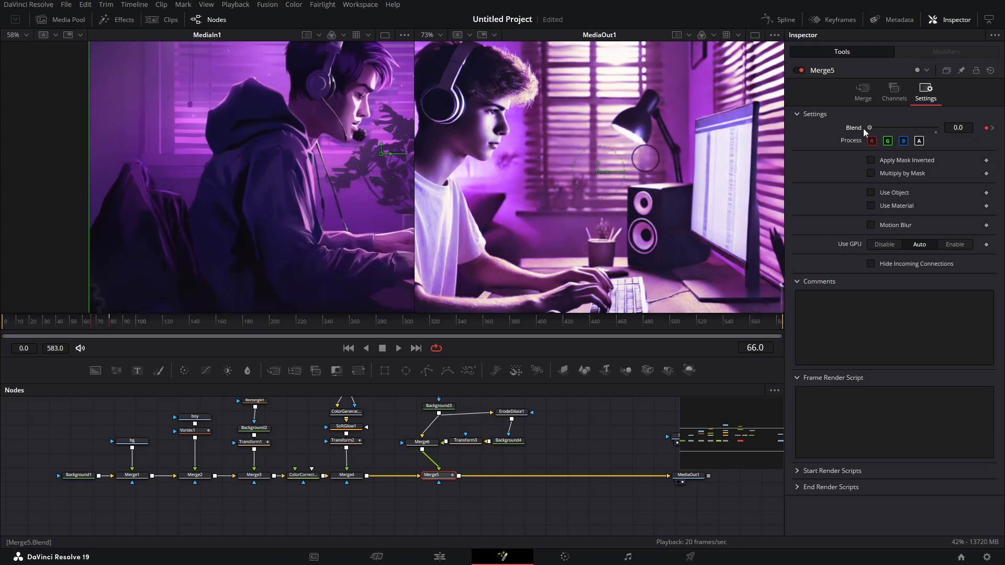
# - Smooth the card merge's Blend curve between its two keyframes in the spline editor and close the editor
pyautogui.click(779, 19)
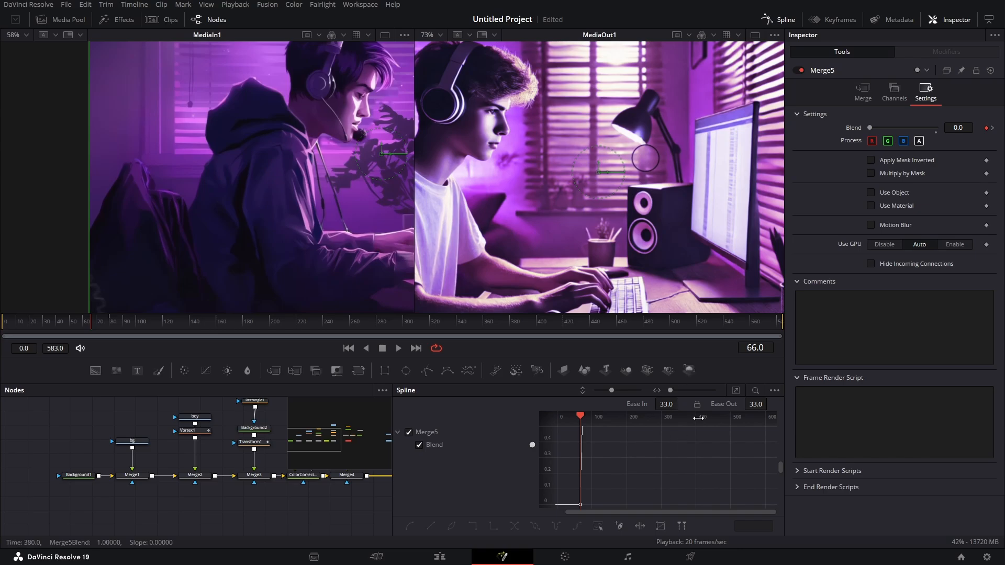
pyautogui.click(736, 390)
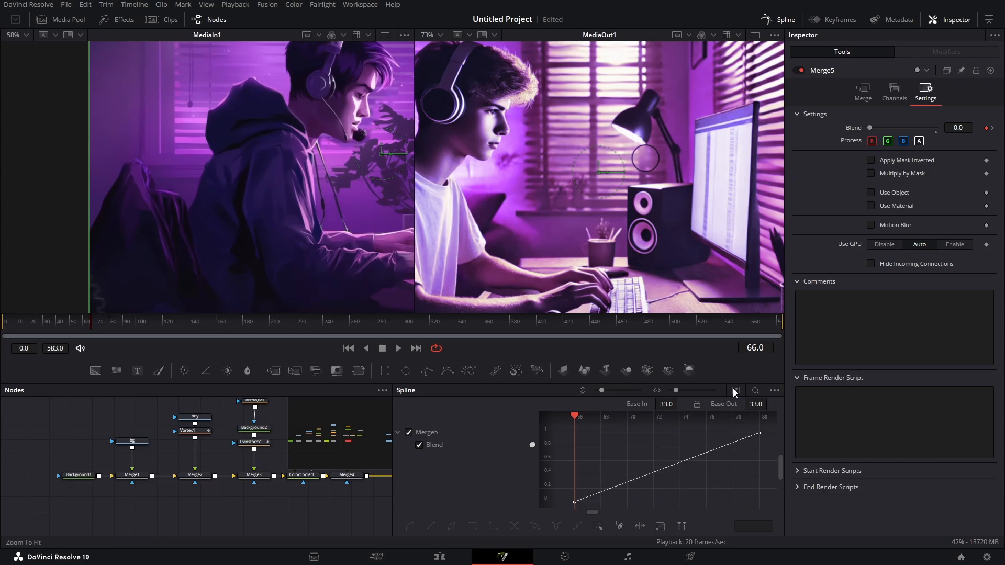
pyautogui.click(599, 528)
pyautogui.press('s')
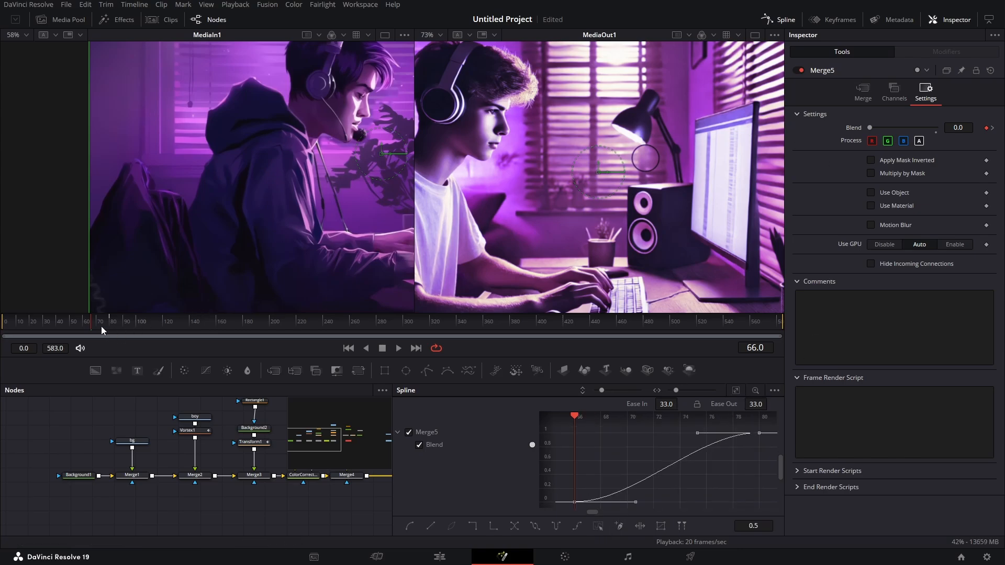
pyautogui.moveTo(90, 323)
pyautogui.mouseDown()
pyautogui.moveTo(127, 322)
pyautogui.moveTo(90, 331)
pyautogui.mouseUp()
pyautogui.click(782, 20)
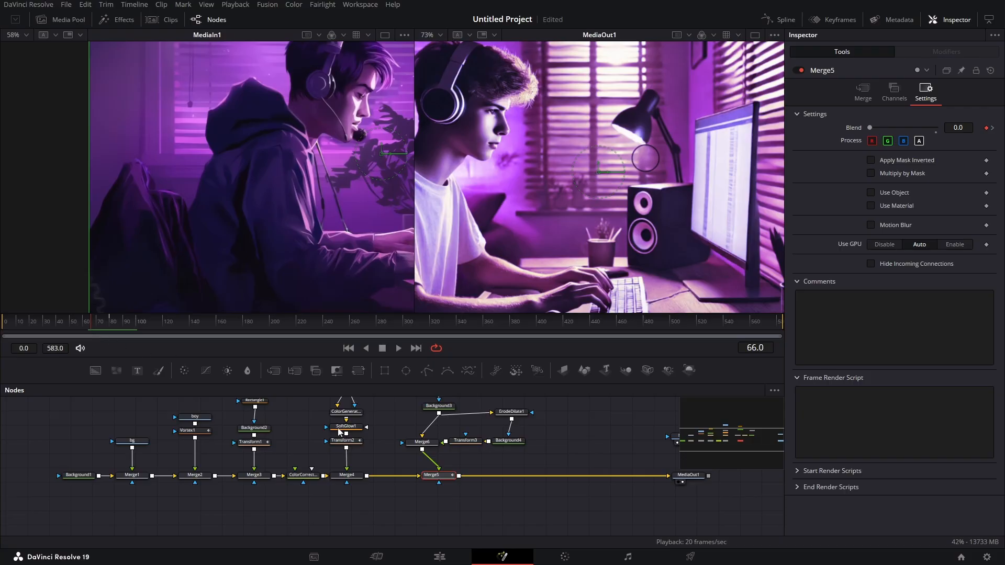
# - Keyframe the card's rectangle mask Width from 0.005 at frame 66 to 0.3 at frame 108
pyautogui.moveTo(395, 422); pyautogui.dragTo(332, 485)
pyautogui.click(372, 447)
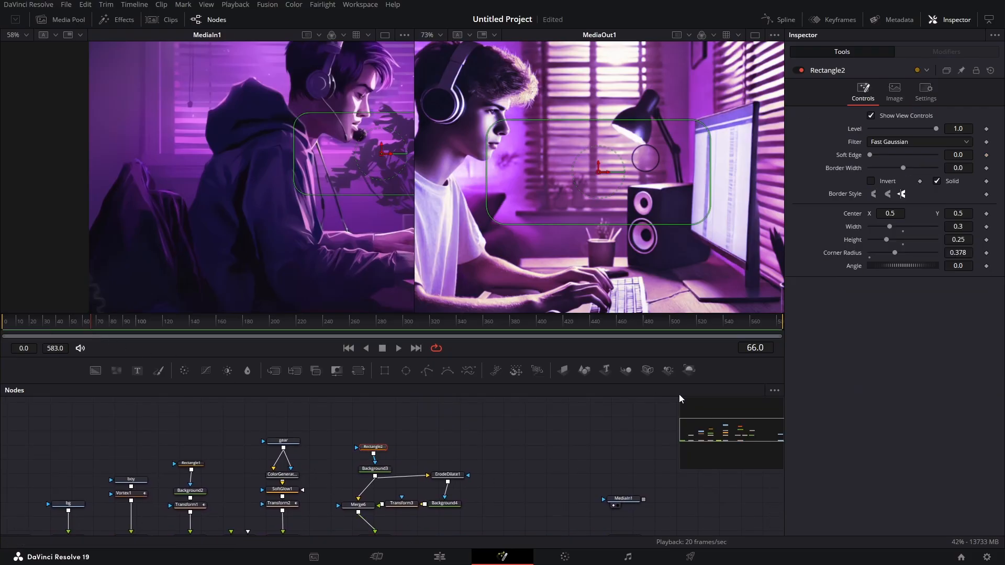
pyautogui.click(986, 227)
pyautogui.moveTo(83, 328); pyautogui.dragTo(152, 325)
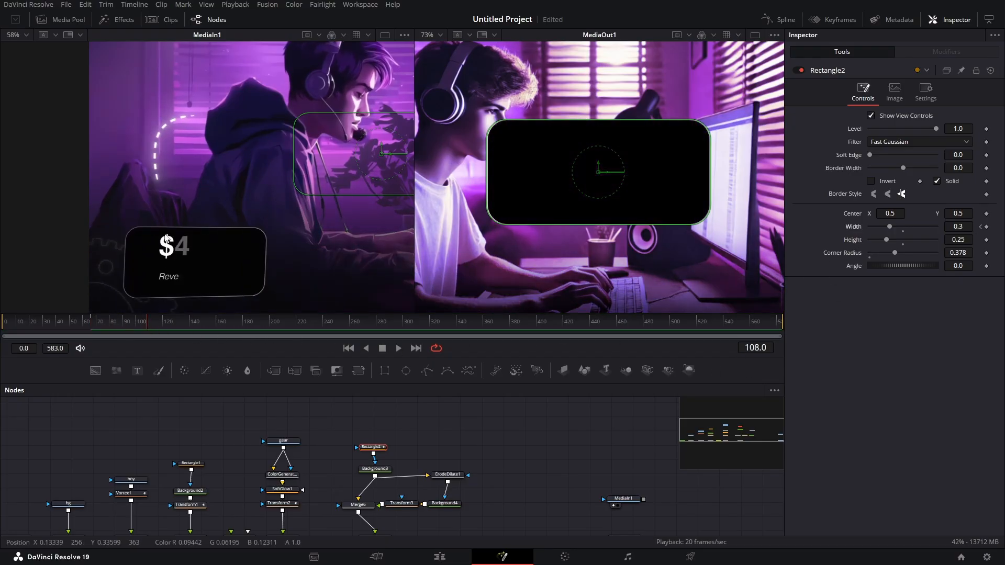
pyautogui.click(981, 226)
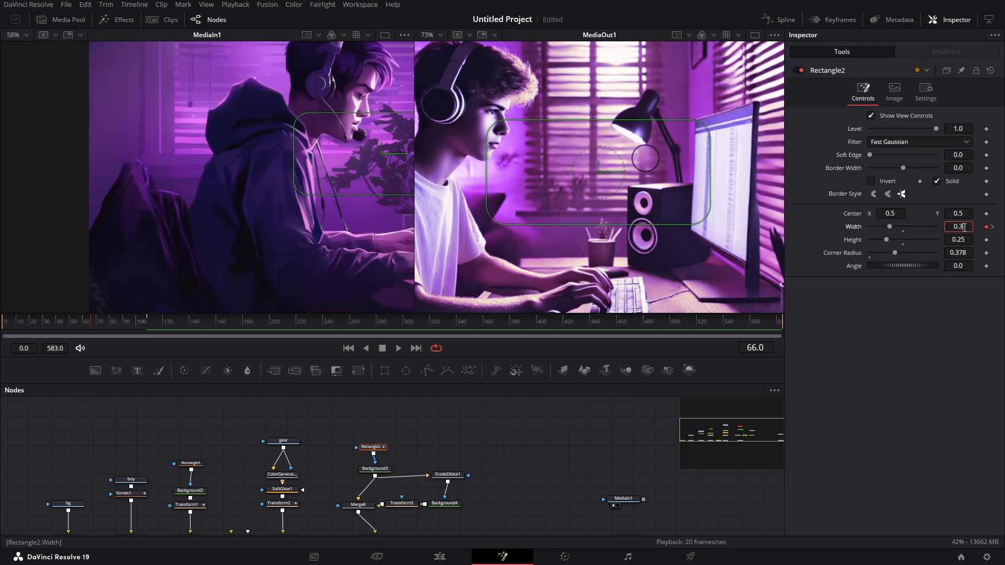
pyautogui.write('0.015')
pyautogui.press('Return')
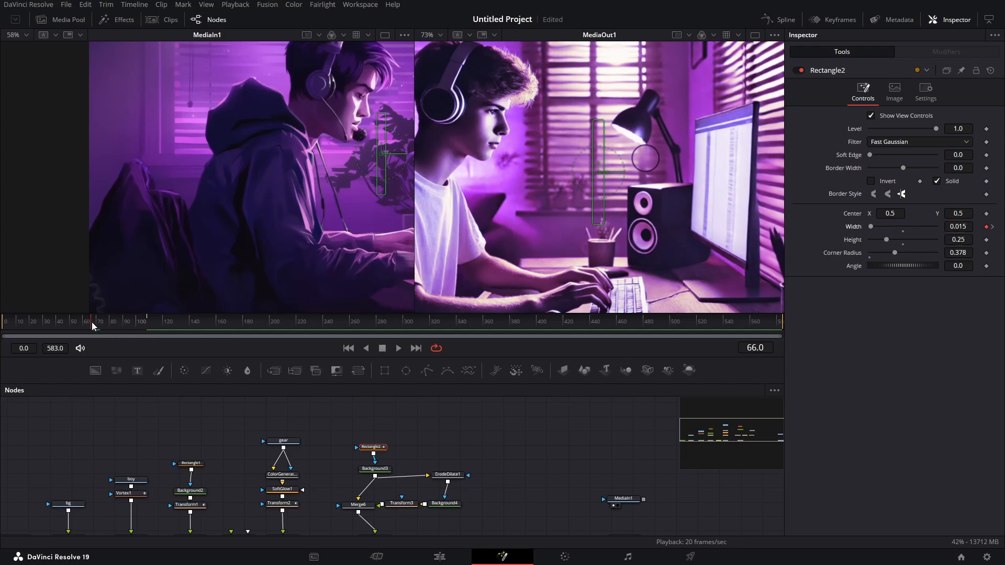
pyautogui.moveTo(965, 226); pyautogui.dragTo(959, 226)
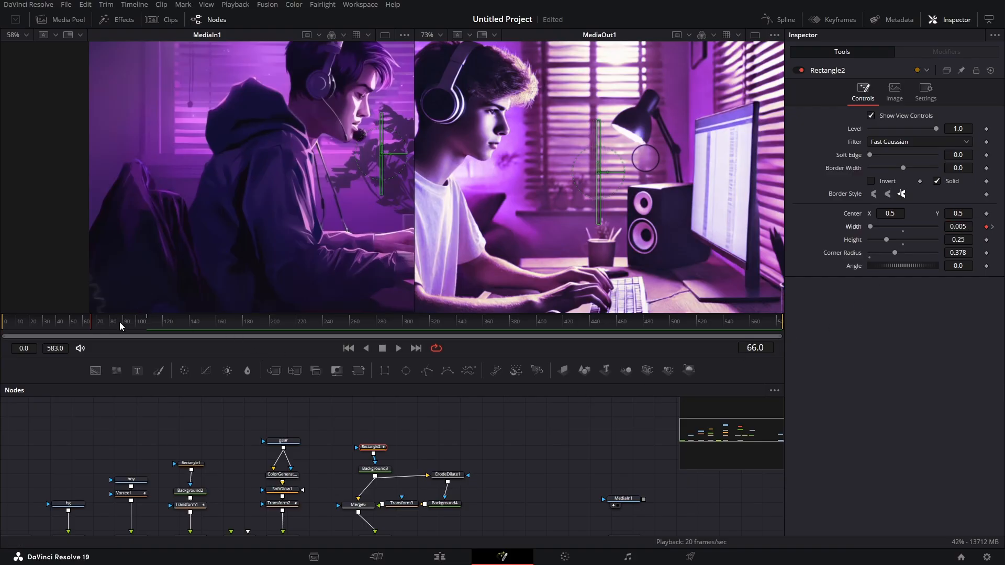
pyautogui.moveTo(92, 325); pyautogui.dragTo(149, 328)
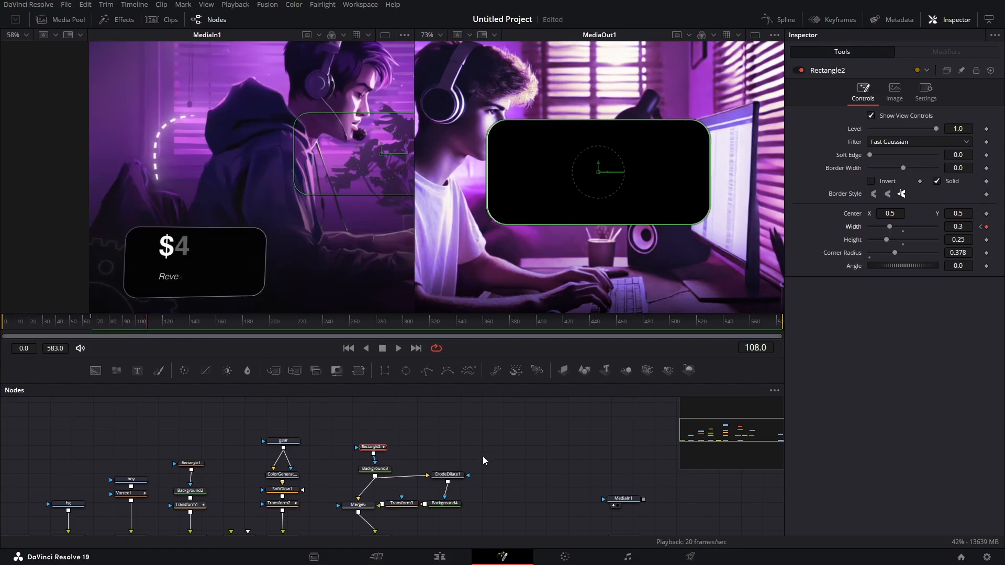
# - Move the group of card nodes up to make room below Merge6
pyautogui.moveTo(339, 428); pyautogui.dragTo(454, 510)
pyautogui.moveTo(368, 506); pyautogui.dragTo(382, 455)
pyautogui.click(458, 502)
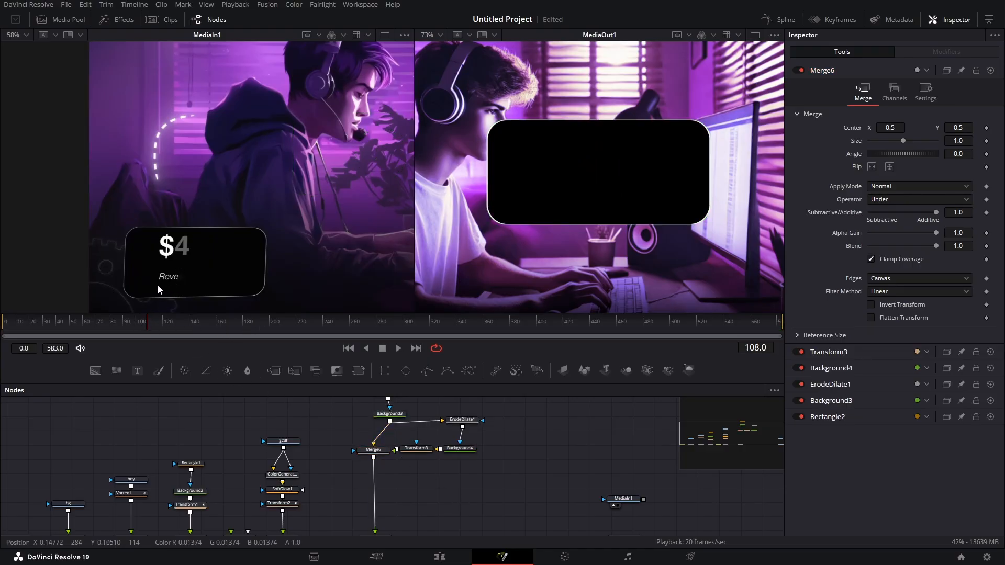
# - Add a Text node reading "Revenue Per Month" in Helvetica Now Display Regular at frame 205
pyautogui.moveTo(147, 329); pyautogui.dragTo(278, 334)
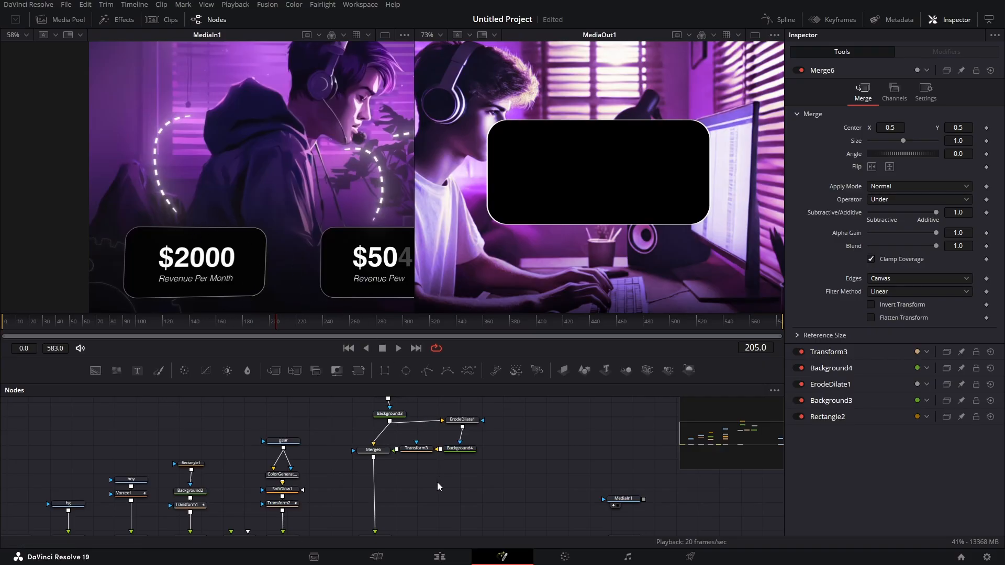
pyautogui.click(138, 372)
pyautogui.click(921, 235)
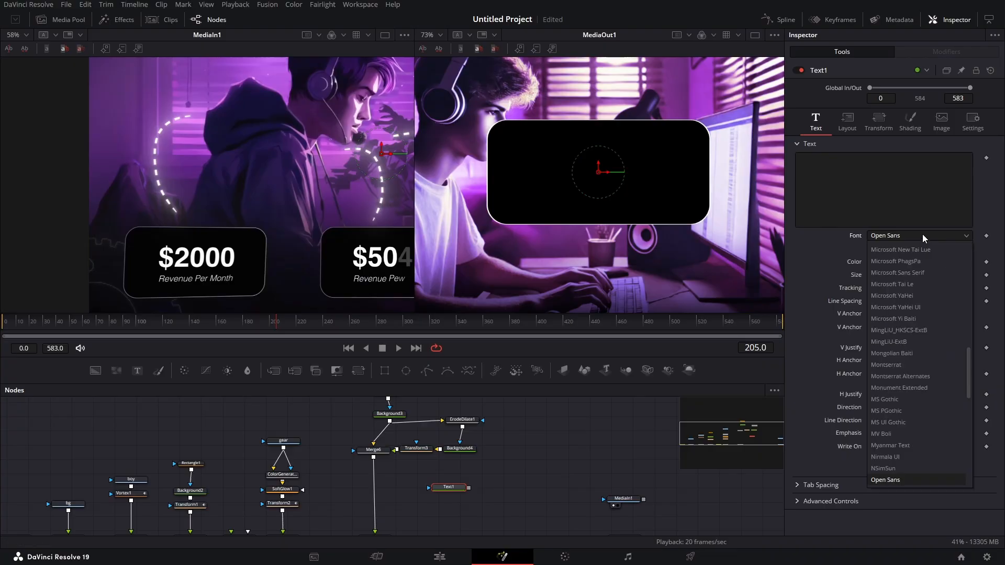
pyautogui.scroll(10, 922, 234)
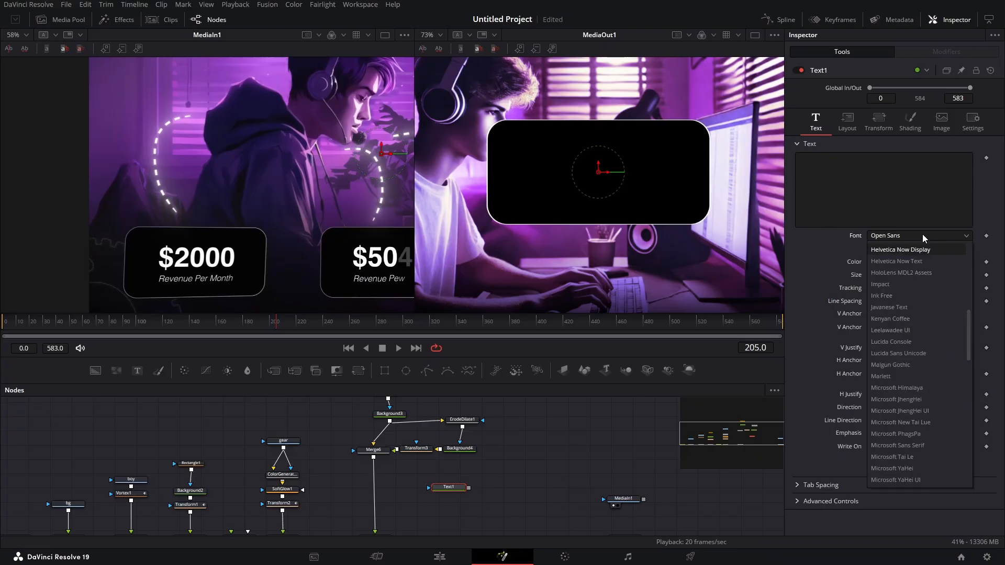
pyautogui.click(895, 331)
pyautogui.click(919, 248)
pyautogui.click(903, 309)
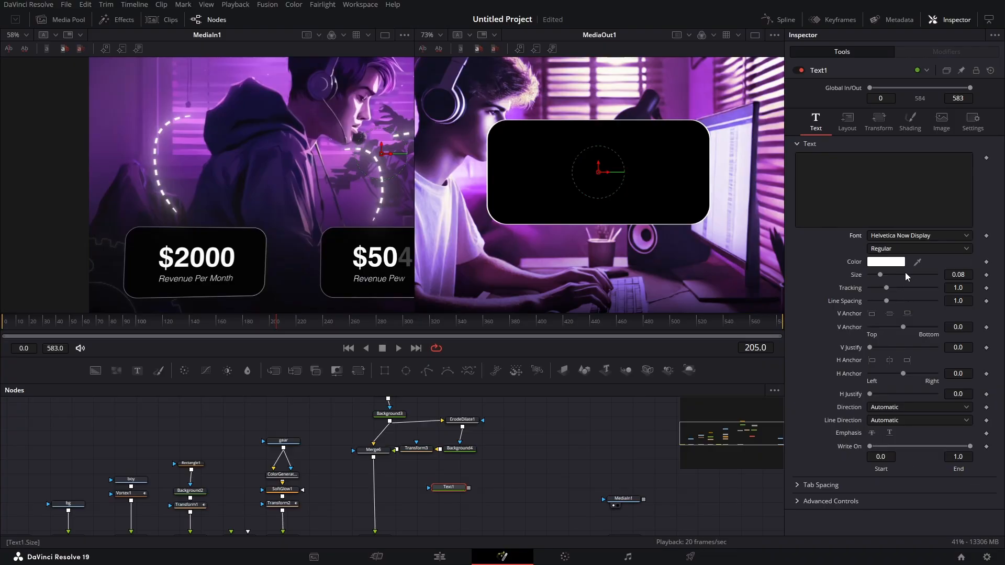
pyautogui.click(823, 176)
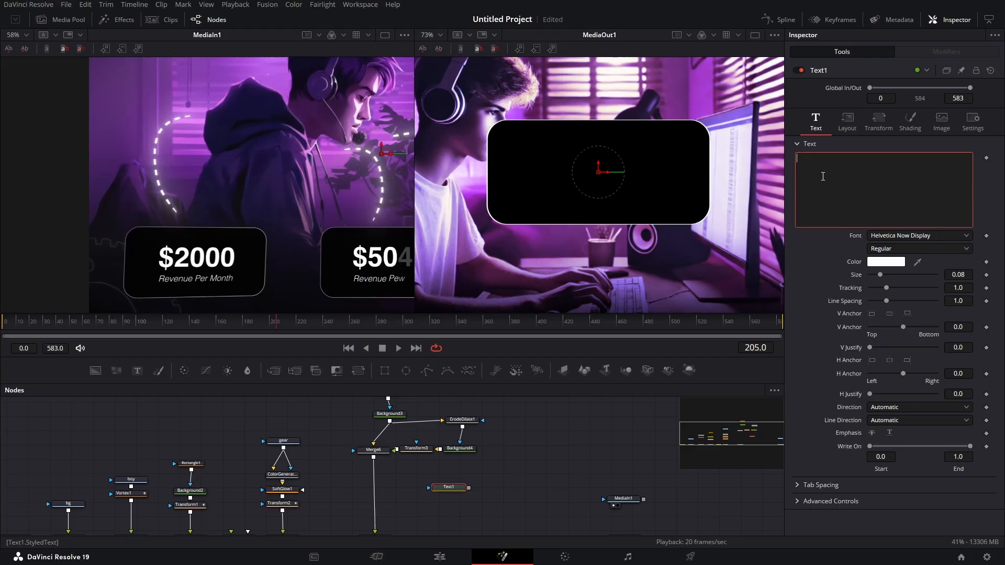
pyautogui.write('Revenue Per Month')
# - Merge the text over the card and fit it into the card's lower part at size 0.023
pyautogui.moveTo(469, 488); pyautogui.dragTo(373, 461)
pyautogui.click(454, 483)
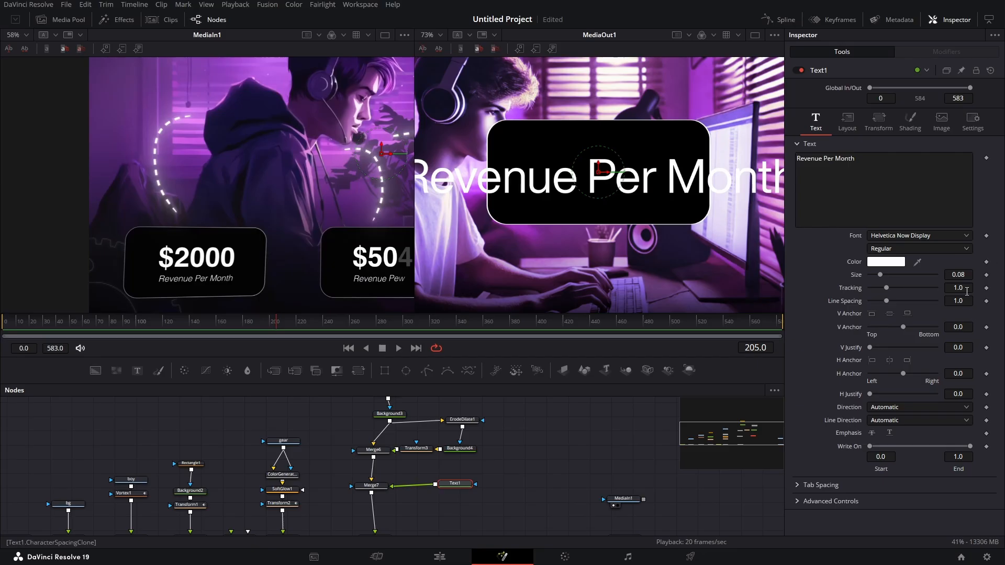
pyautogui.moveTo(958, 275); pyautogui.dragTo(916, 274)
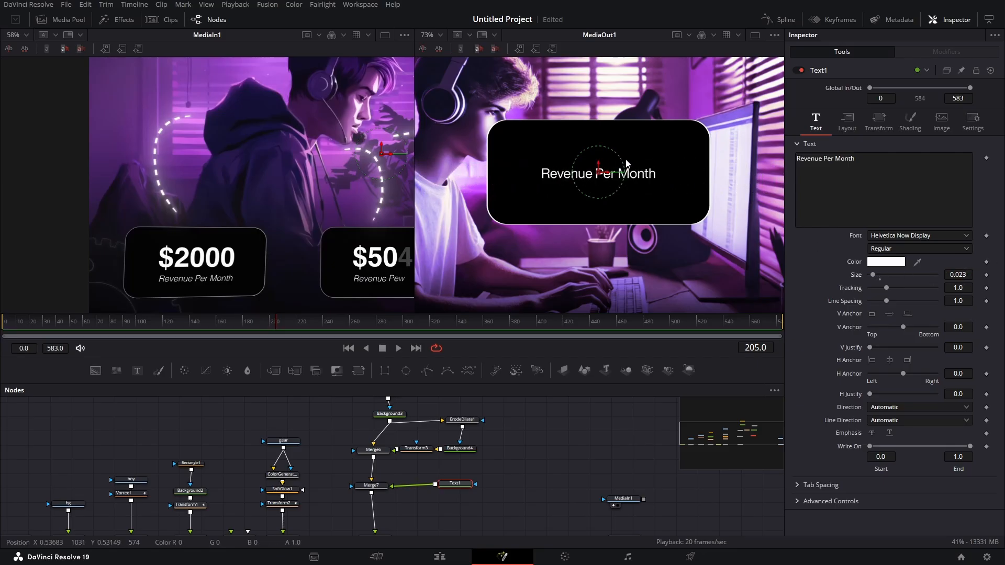
pyautogui.moveTo(598, 164); pyautogui.dragTo(595, 189)
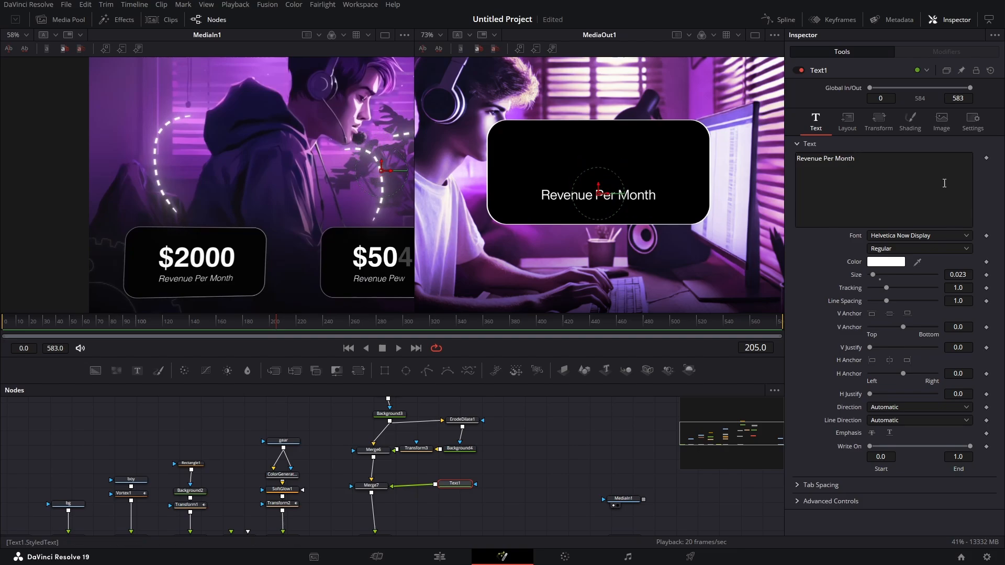
# - Apply a Follower modifier to the "Revenue Per Month" text and set its delay between each character
pyautogui.rightClick(901, 187)
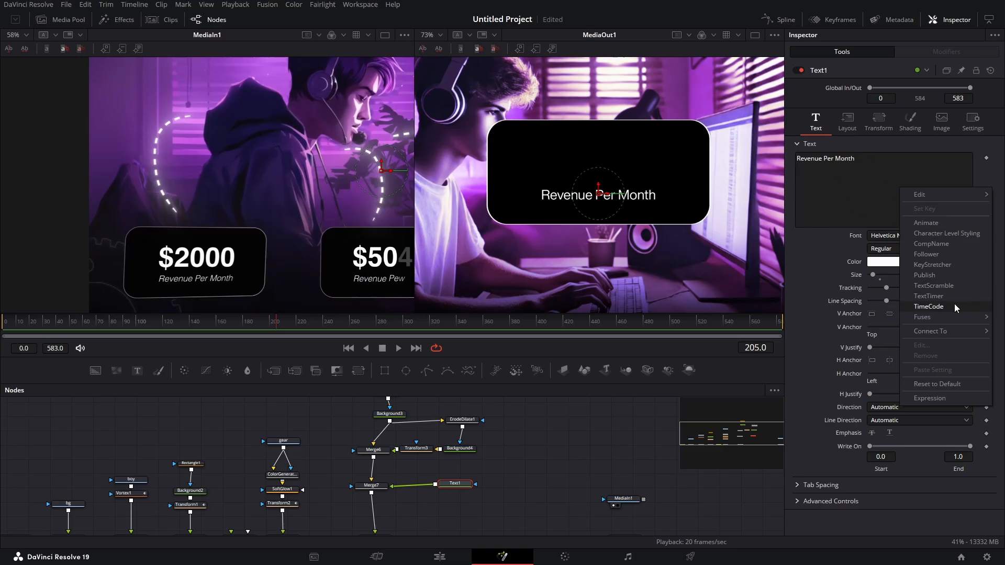
pyautogui.click(959, 254)
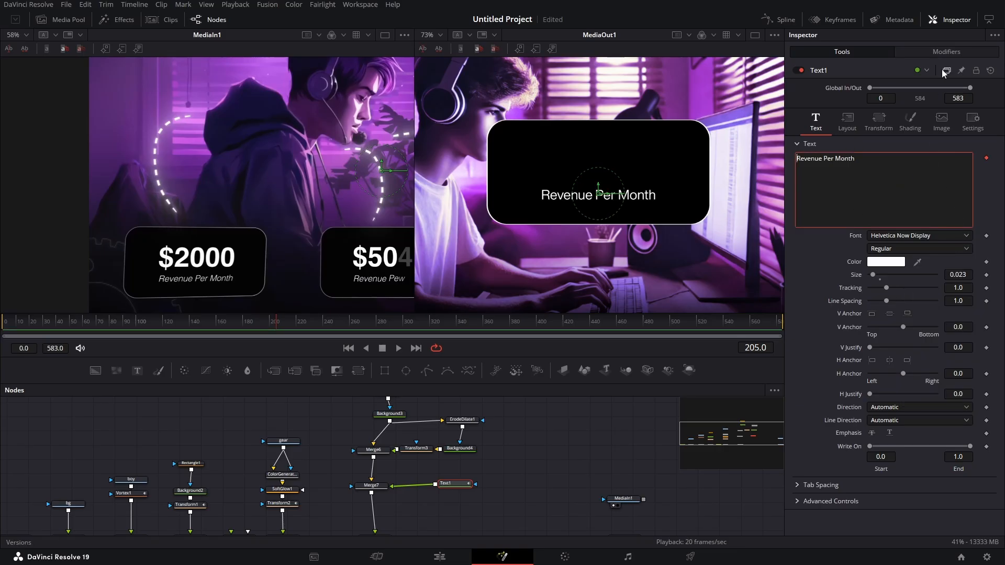
pyautogui.click(947, 51)
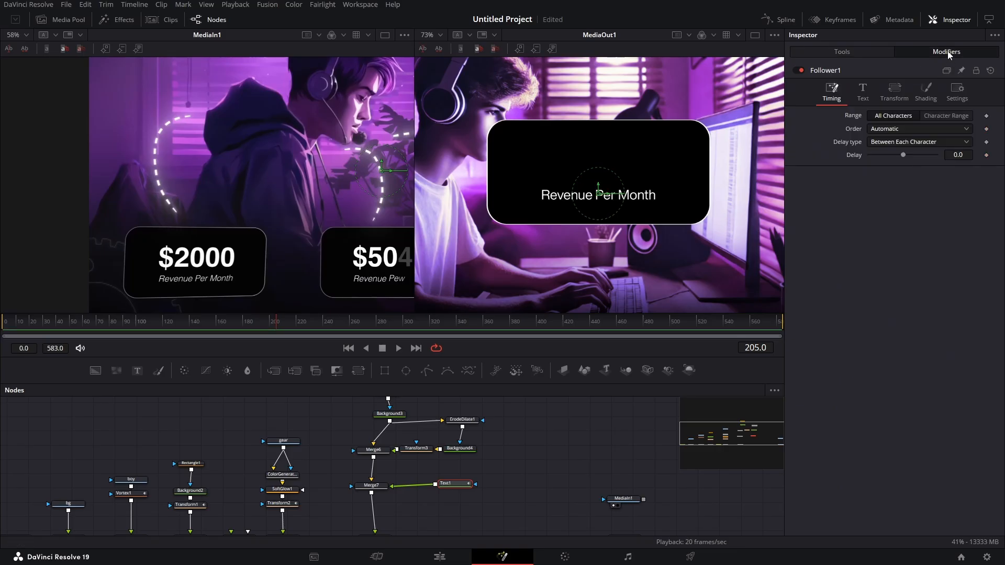
pyautogui.click(957, 155)
pyautogui.write('0.07')
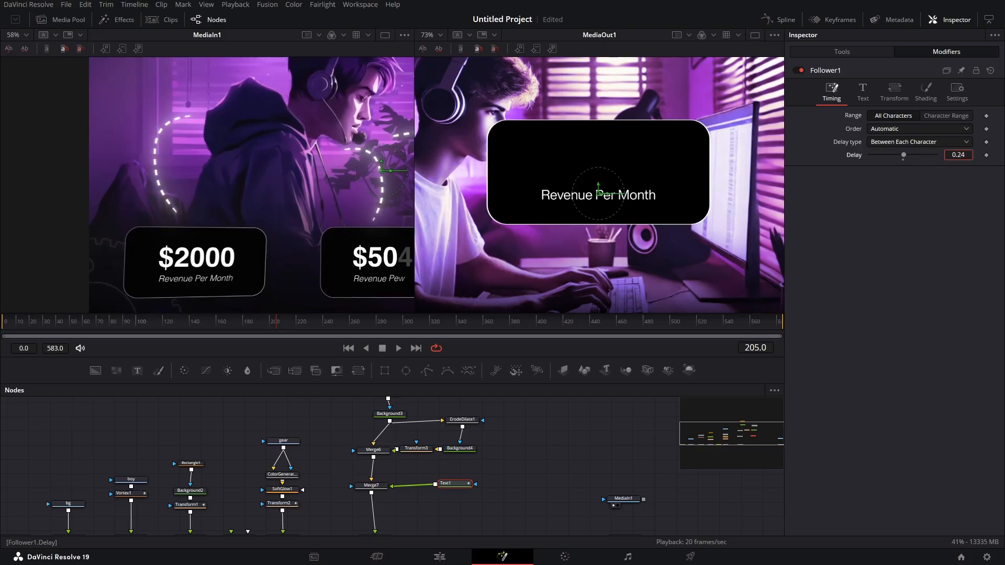
pyautogui.moveTo(959, 155); pyautogui.dragTo(957, 155)
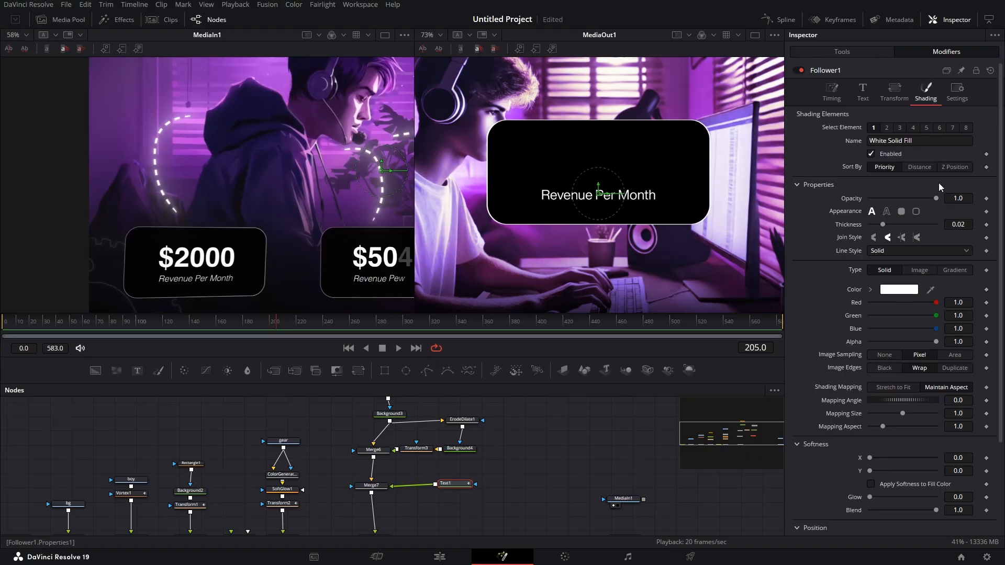
# - Bring up the shading position properties of the text's Follower modifier
pyautogui.scroll(-3, 906, 235)
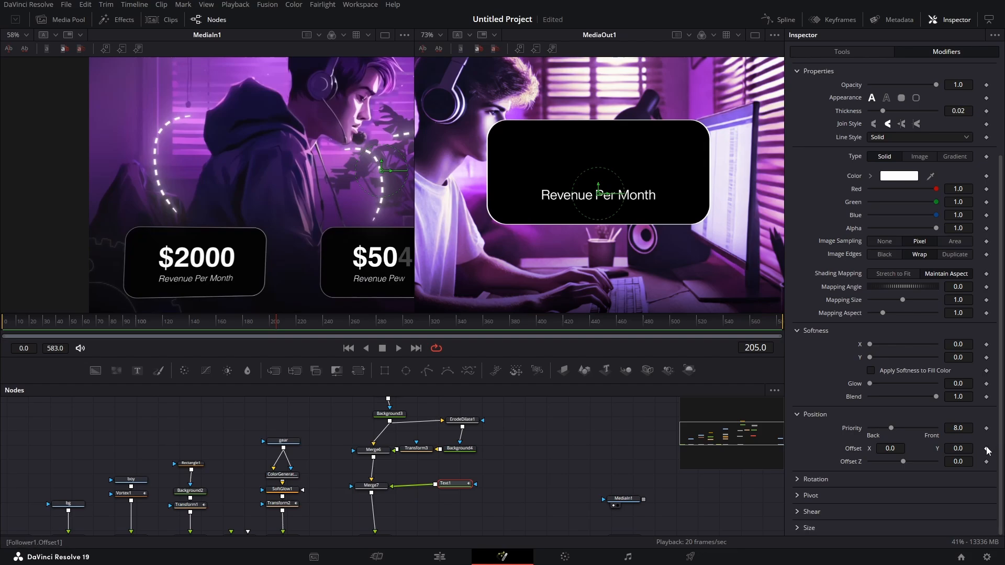
# - Keyframe the Follower's shading offset Y on the "Revenue Per Month" text from 0.0 at frame 90 to -0.5 at frame 120
pyautogui.moveTo(188, 322); pyautogui.dragTo(125, 331)
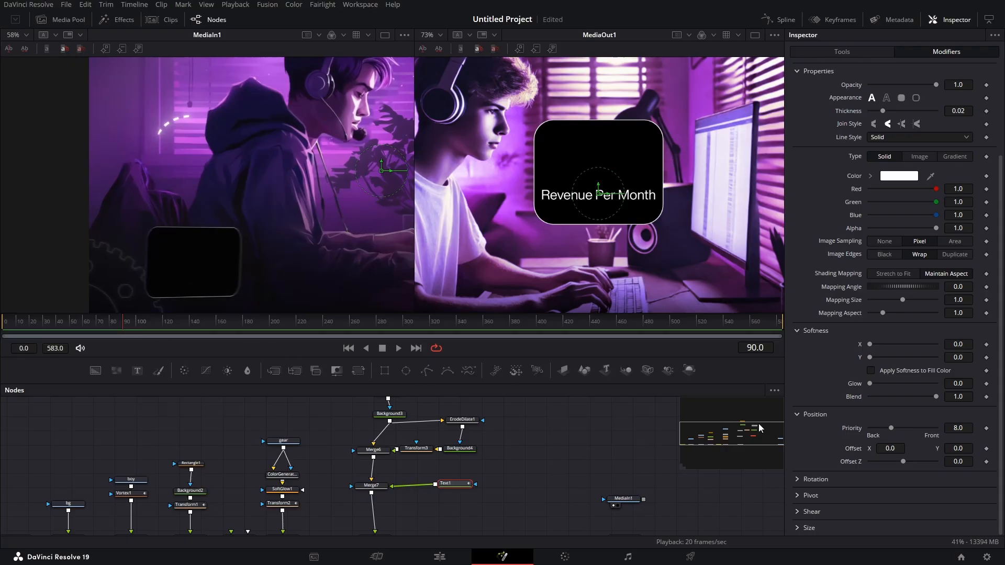
pyautogui.click(987, 449)
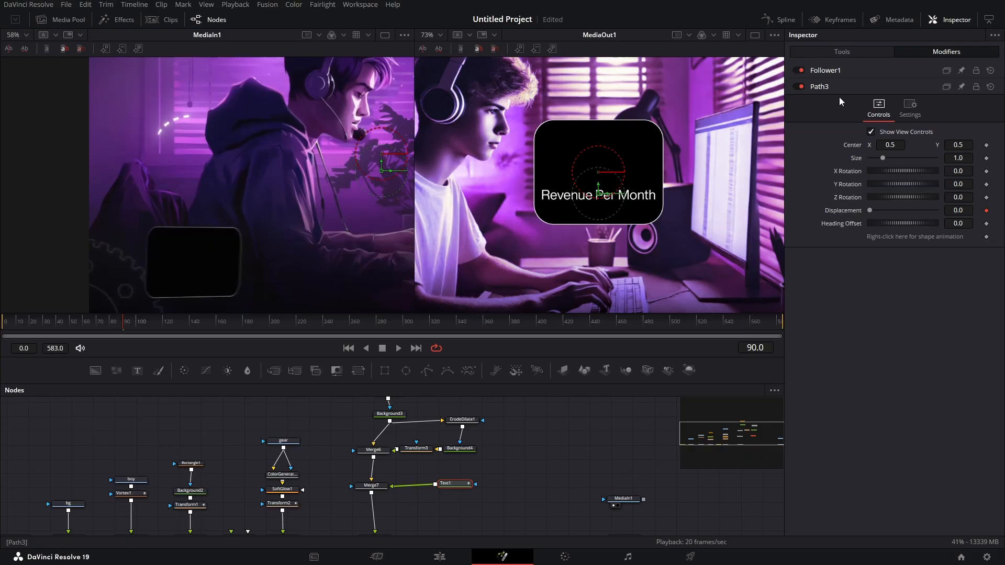
pyautogui.click(843, 69)
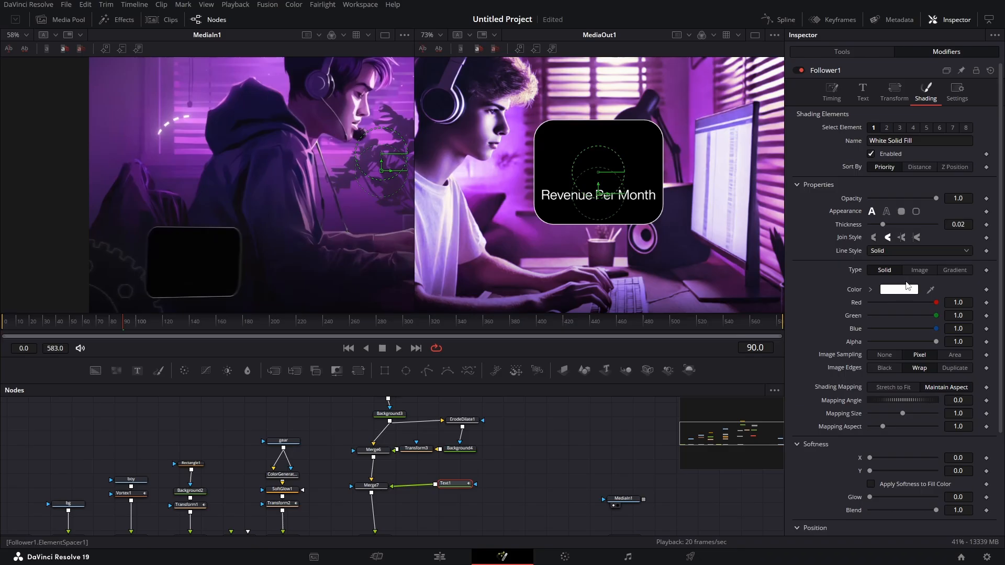
pyautogui.scroll(-5, 905, 282)
pyautogui.click(136, 325)
pyautogui.moveTo(136, 325); pyautogui.dragTo(163, 329)
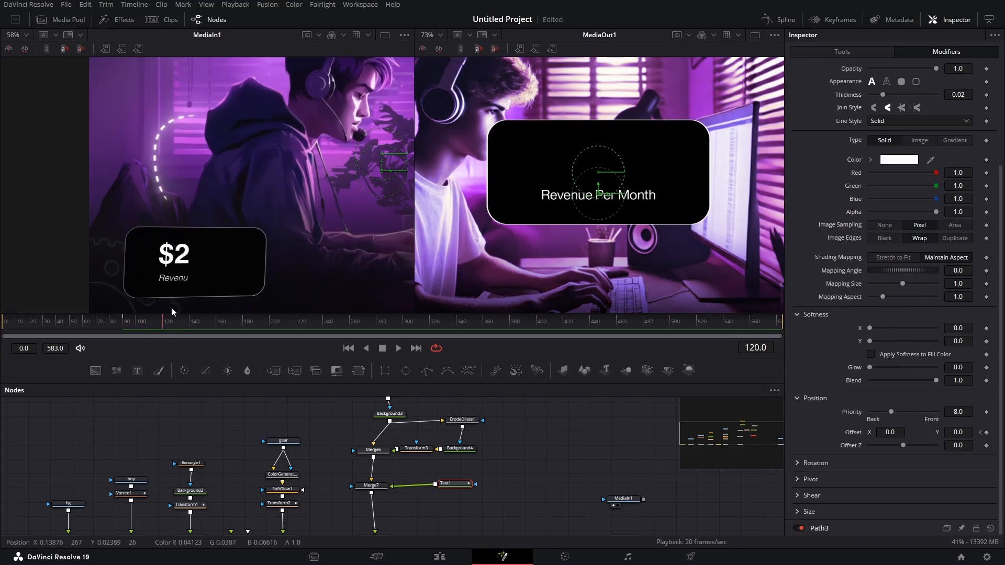
pyautogui.click(987, 433)
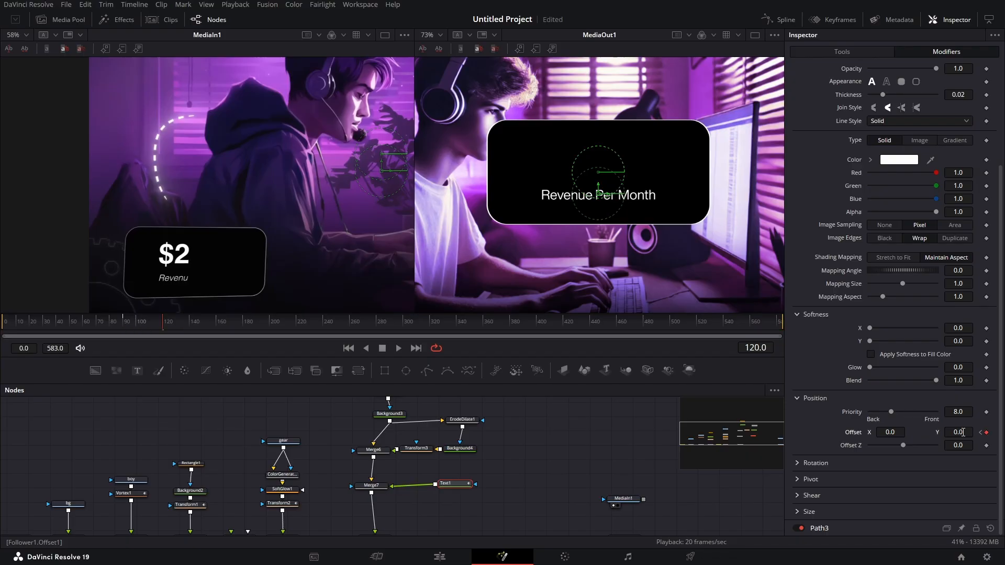
pyautogui.moveTo(963, 433); pyautogui.dragTo(939, 432)
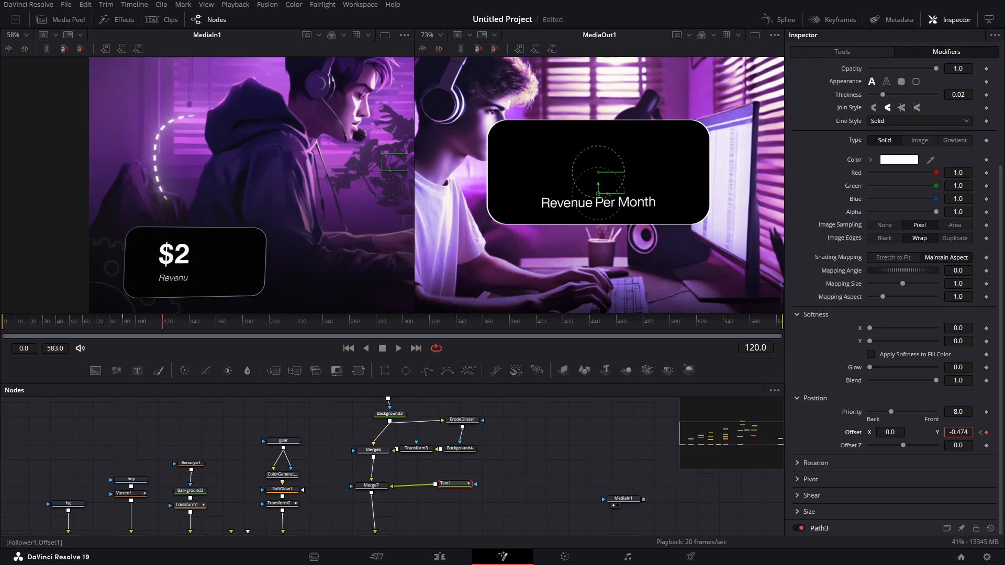
pyautogui.moveTo(958, 432); pyautogui.dragTo(953, 432)
pyautogui.moveTo(124, 325); pyautogui.dragTo(164, 331)
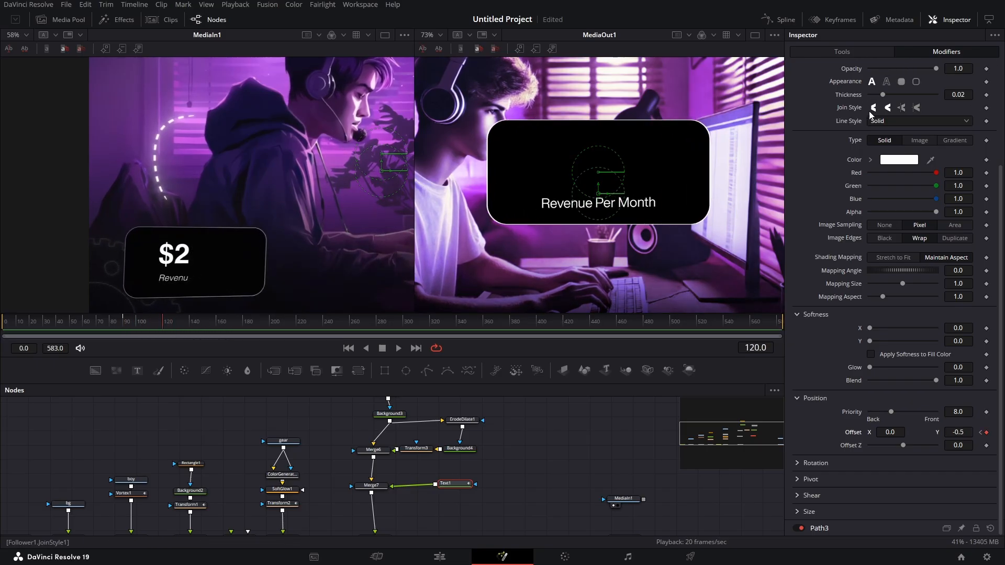
# - Set the Follower's delay between each character to 4.0 and preview the letter animation
pyautogui.scroll(5, 849, 107)
pyautogui.click(832, 92)
pyautogui.click(958, 155)
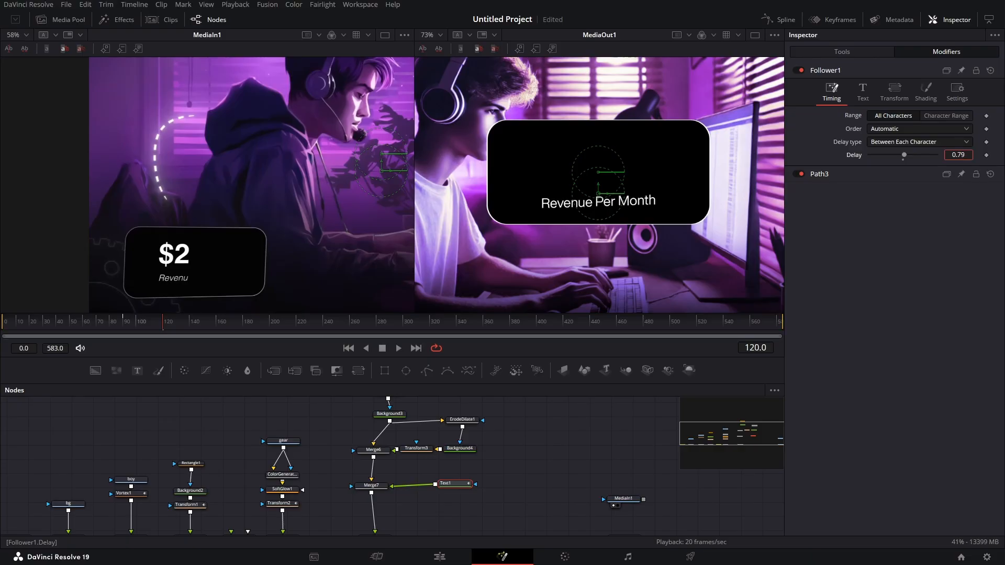
pyautogui.moveTo(957, 155); pyautogui.dragTo(959, 155)
pyautogui.moveTo(184, 330); pyautogui.dragTo(227, 325)
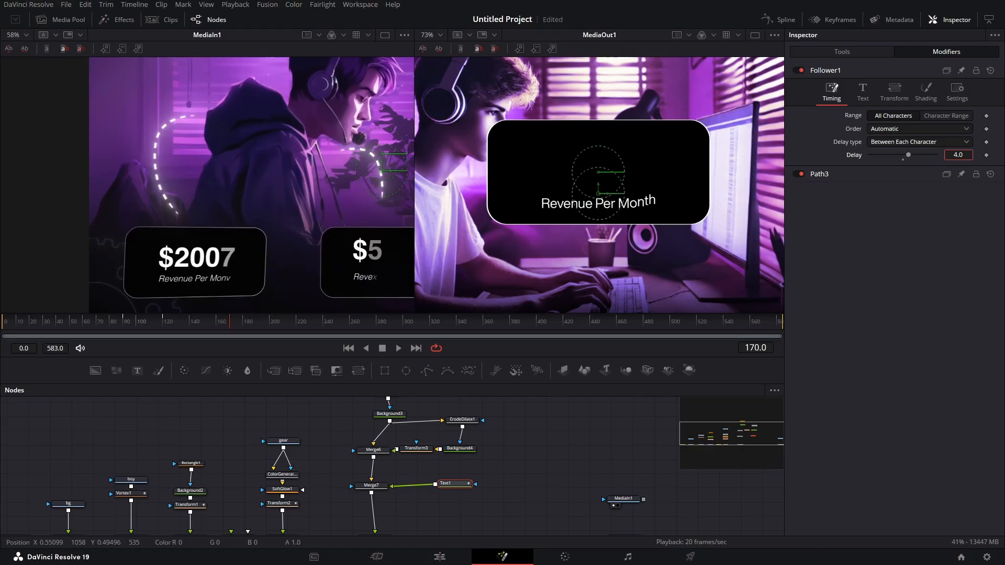
pyautogui.click(177, 324)
pyautogui.moveTo(177, 327); pyautogui.dragTo(222, 330)
# - Apply a TextScramble modifier to the Follower's "Revenue Per Month" text
pyautogui.click(862, 93)
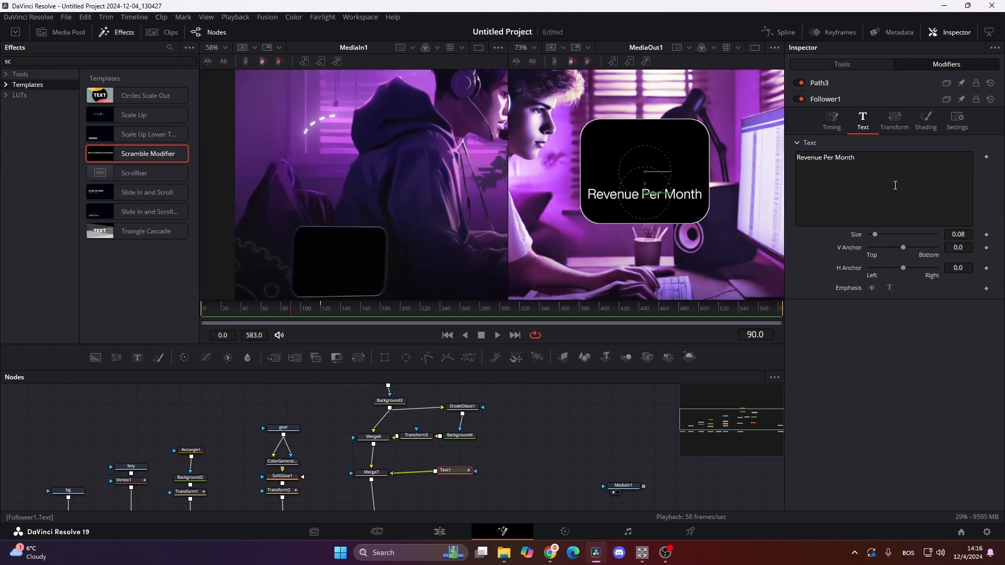
pyautogui.rightClick(896, 187)
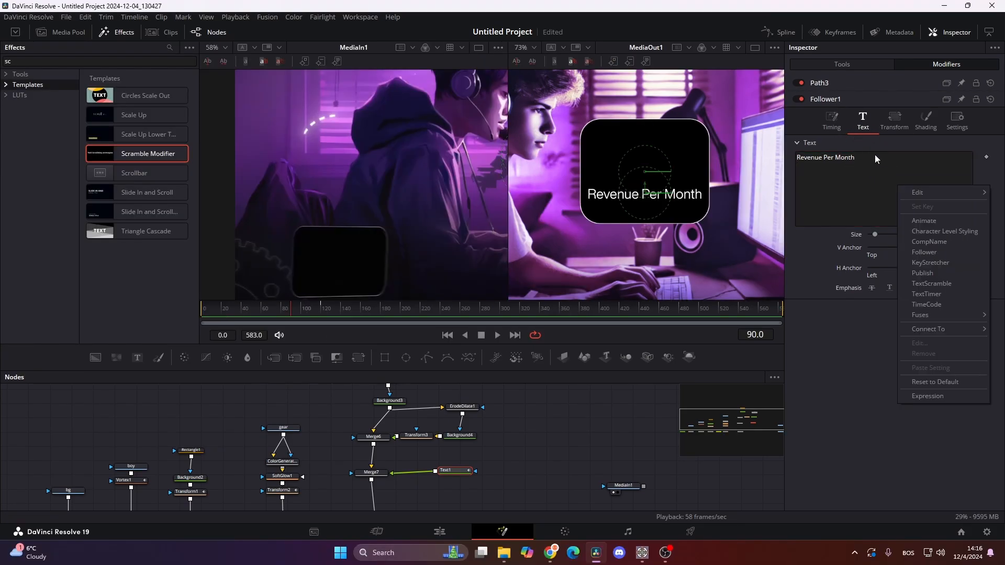
pyautogui.rightClick(870, 181)
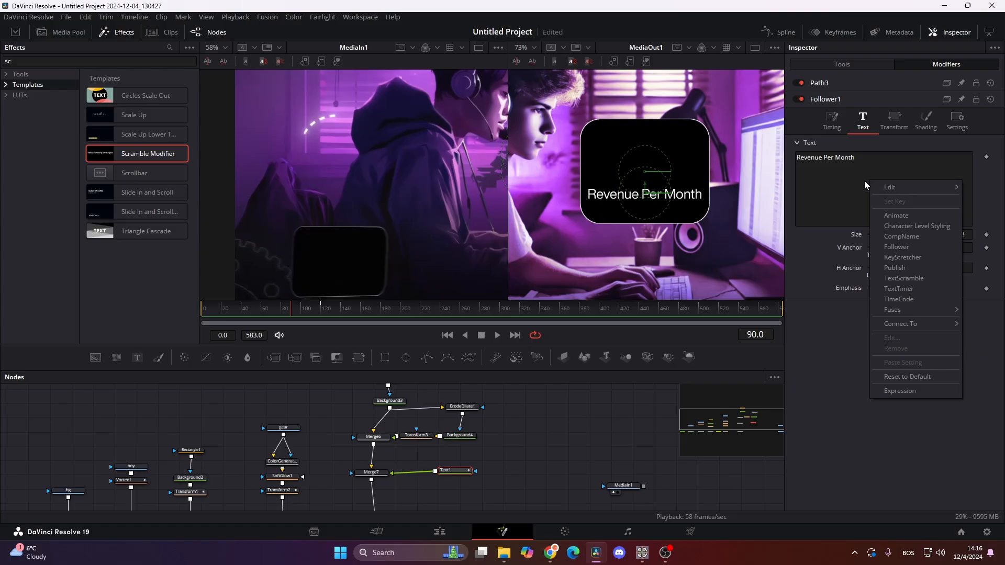
pyautogui.click(920, 282)
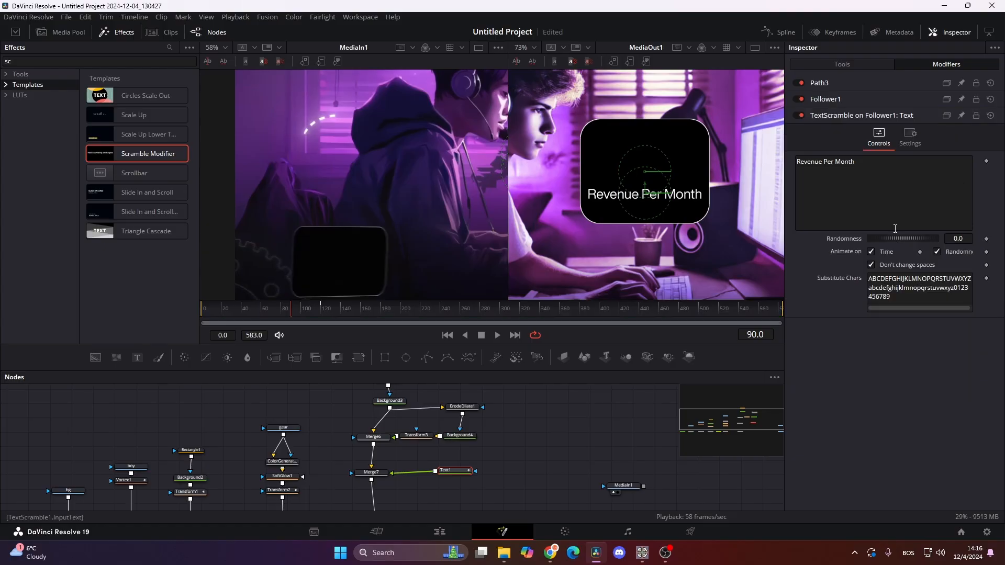
# - Keyframe the scramble's Randomness from 0.261 at frame 90 to 0.0 at frame 180, and turn off Don't change spaces
pyautogui.click(986, 239)
pyautogui.moveTo(294, 312); pyautogui.dragTo(385, 312)
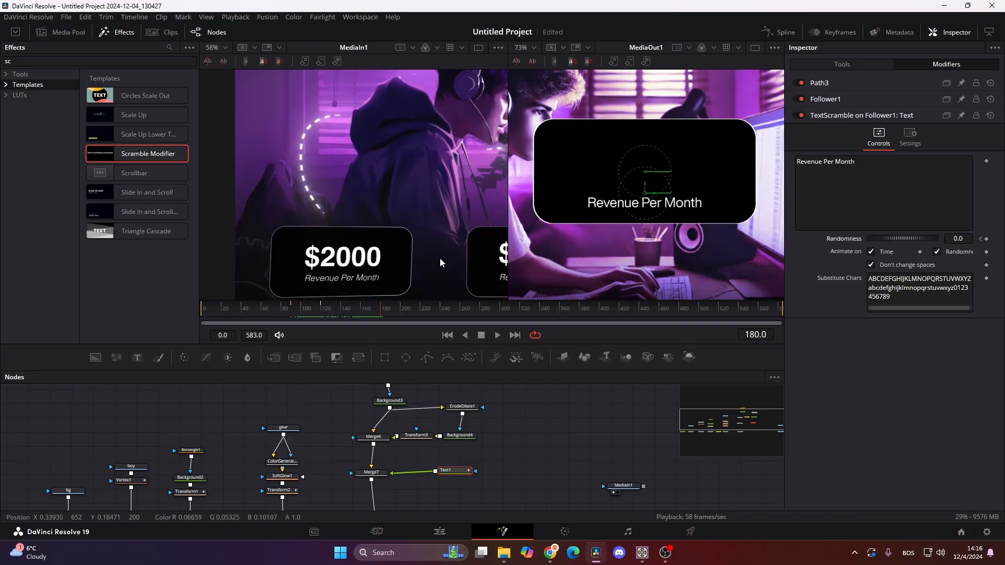
pyautogui.click(987, 239)
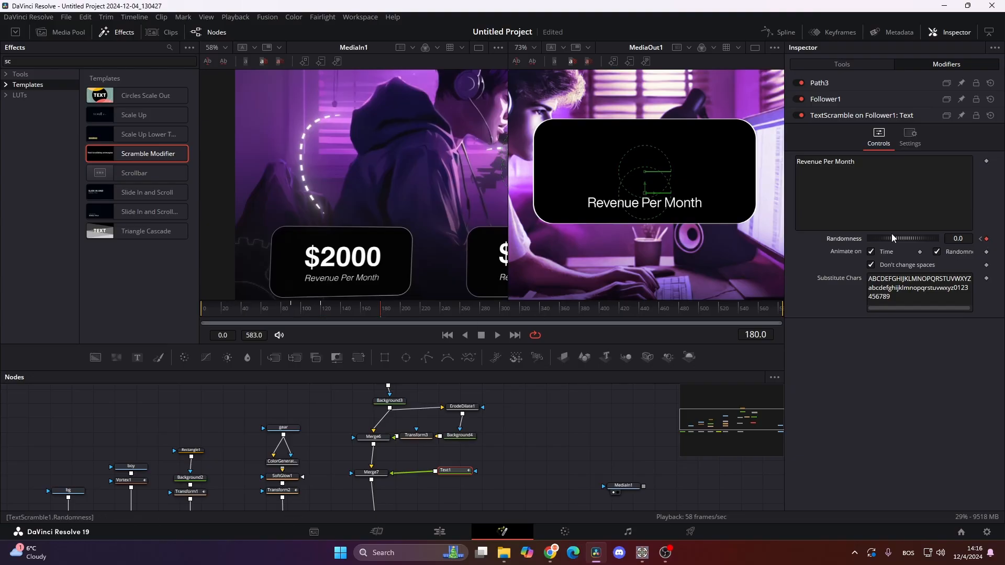
pyautogui.click(980, 240)
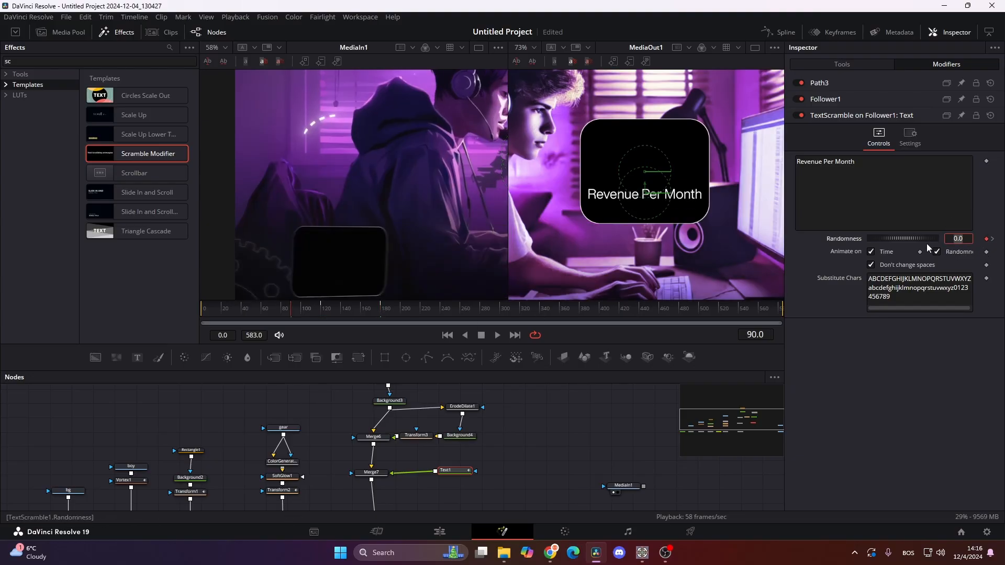
pyautogui.moveTo(906, 237); pyautogui.dragTo(927, 238)
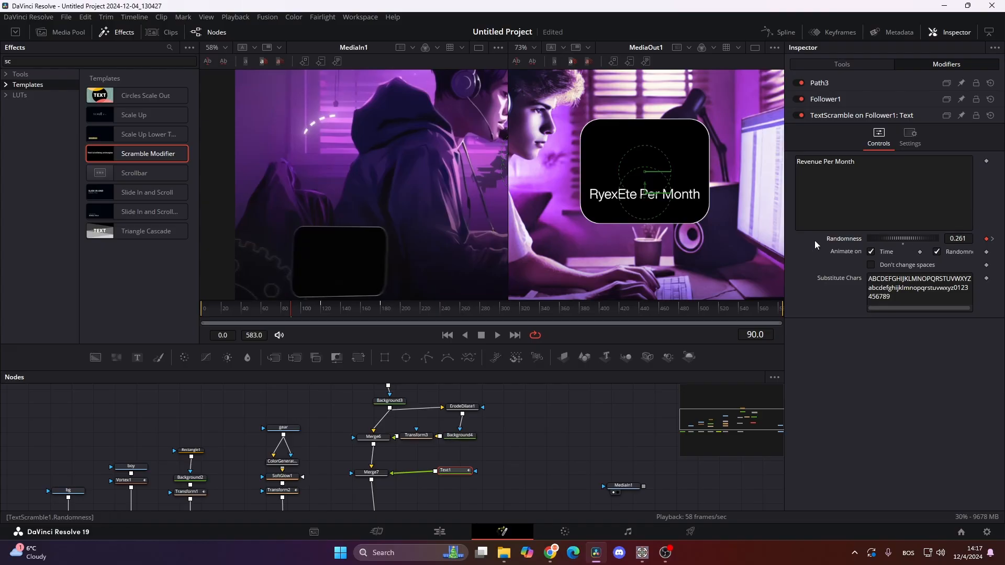
pyautogui.click(302, 308)
pyautogui.moveTo(299, 312)
pyautogui.mouseDown()
pyautogui.moveTo(381, 320)
pyautogui.moveTo(290, 322)
pyautogui.moveTo(382, 311)
pyautogui.moveTo(278, 314)
pyautogui.moveTo(382, 317)
pyautogui.moveTo(291, 315)
pyautogui.mouseUp()
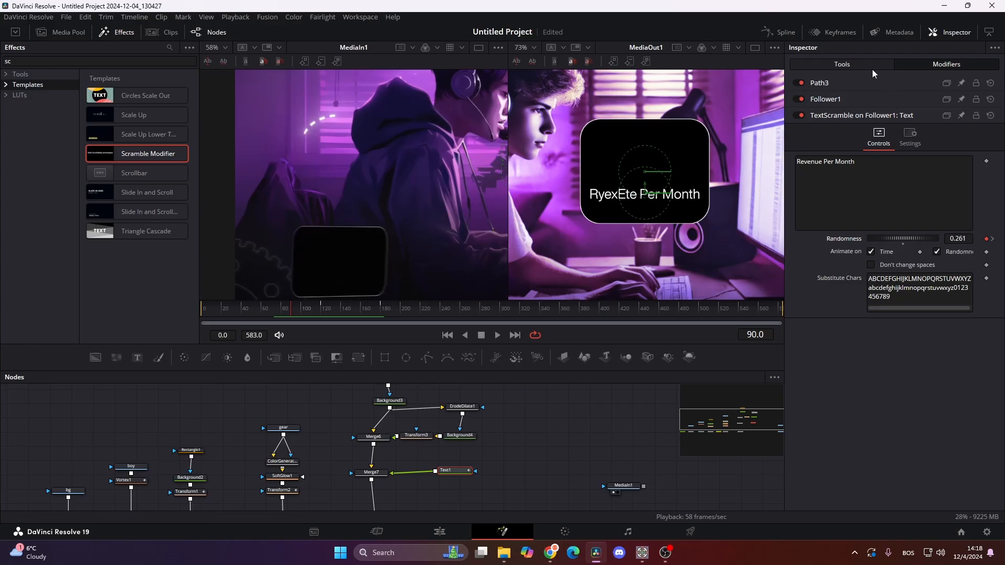
# - Keyframe the Write On end of the "Revenue Per Month" text from 0.0 at frame 90 to 1.0 at frame 180
pyautogui.click(841, 69)
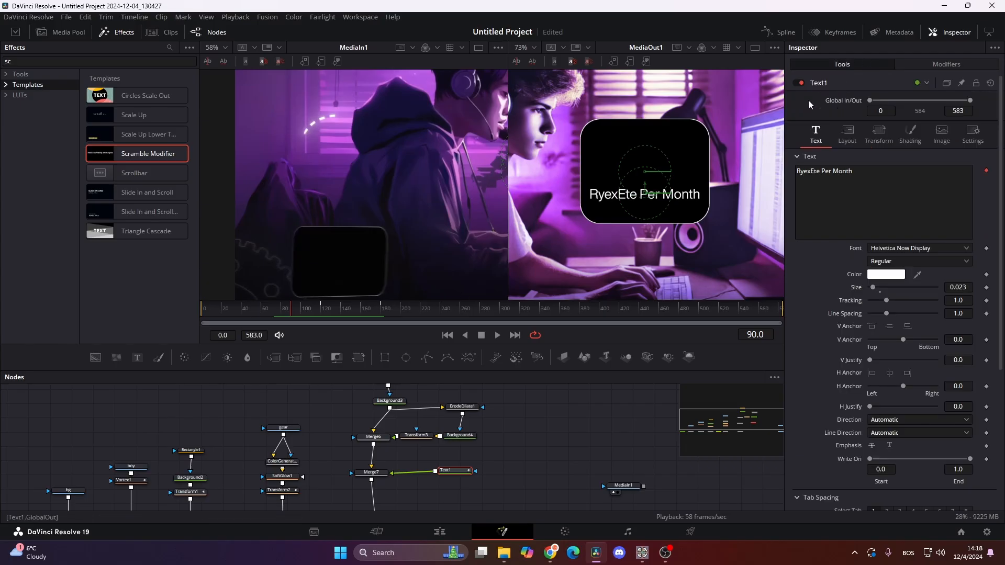
pyautogui.scroll(-5, 875, 236)
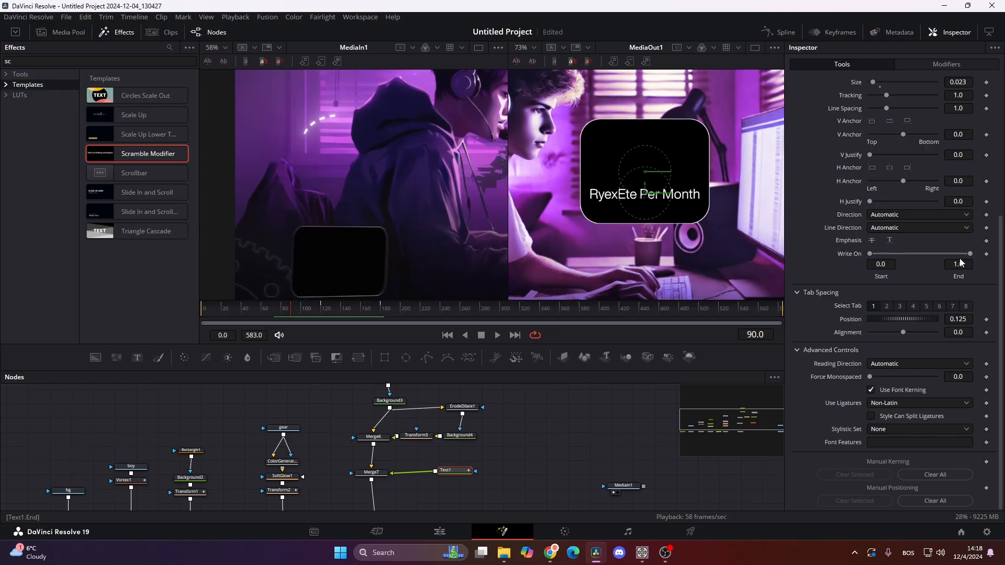
pyautogui.click(987, 254)
pyautogui.moveTo(353, 315); pyautogui.dragTo(381, 315)
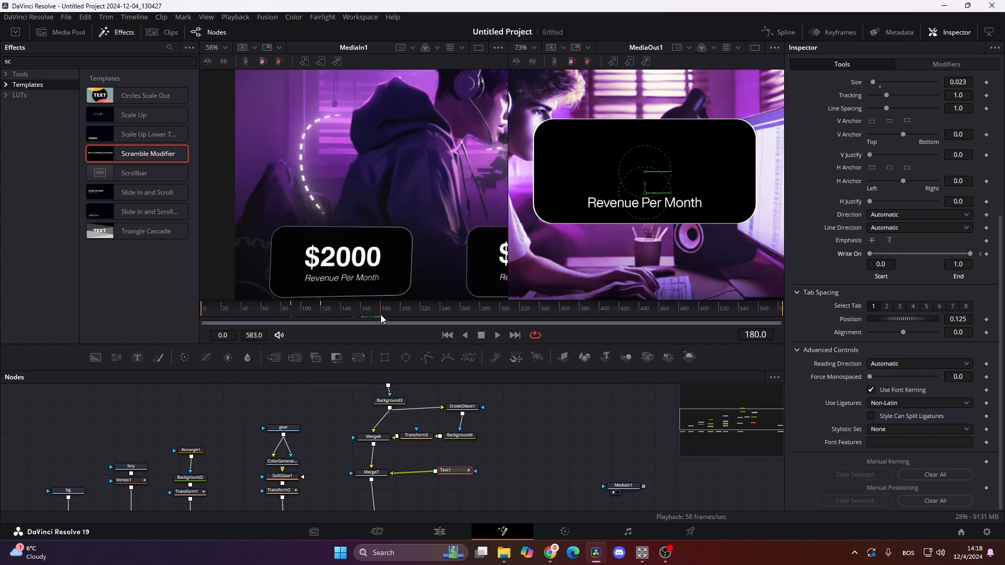
pyautogui.click(986, 254)
pyautogui.click(980, 255)
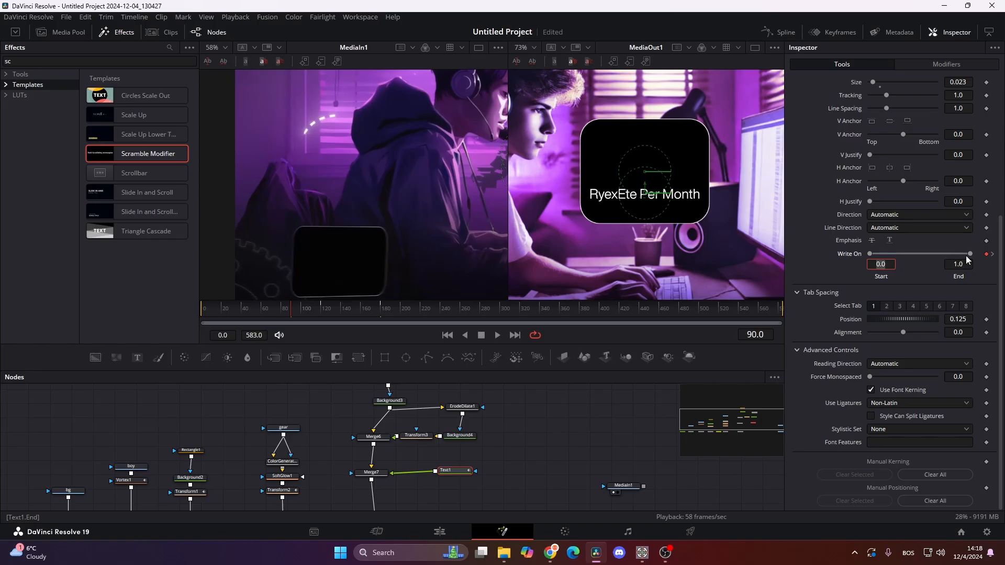
pyautogui.moveTo(971, 255); pyautogui.dragTo(779, 260)
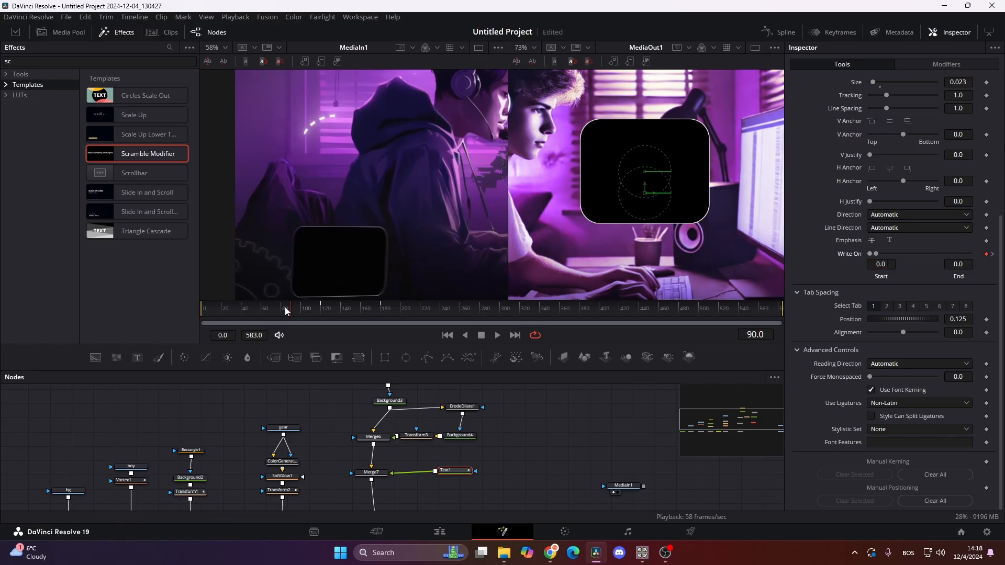
pyautogui.moveTo(289, 309); pyautogui.dragTo(381, 318)
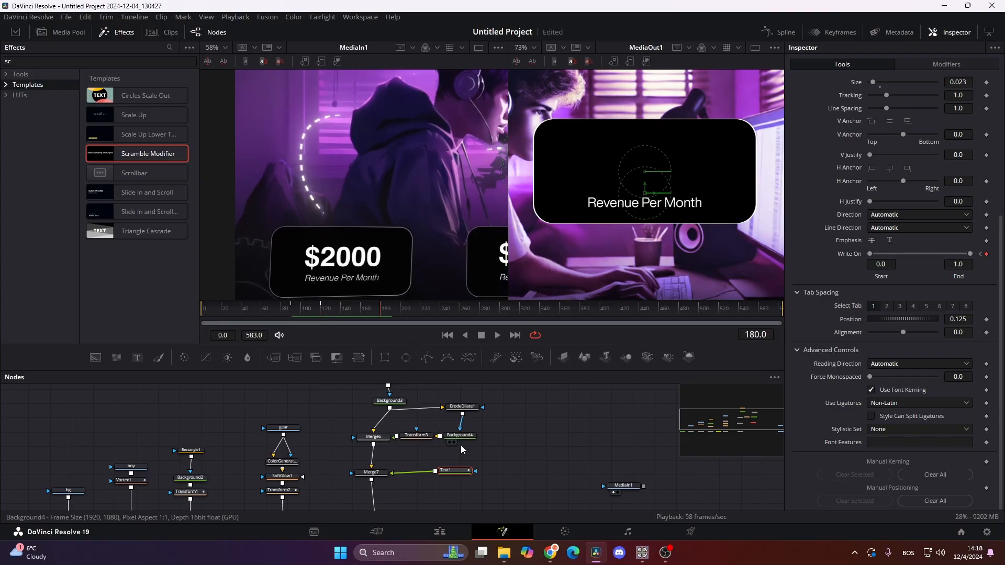
# - Merge a new Text node over the card after the first text, reading "$2000" in Helvetica Now Display Bold
pyautogui.scroll(-5, 398, 450)
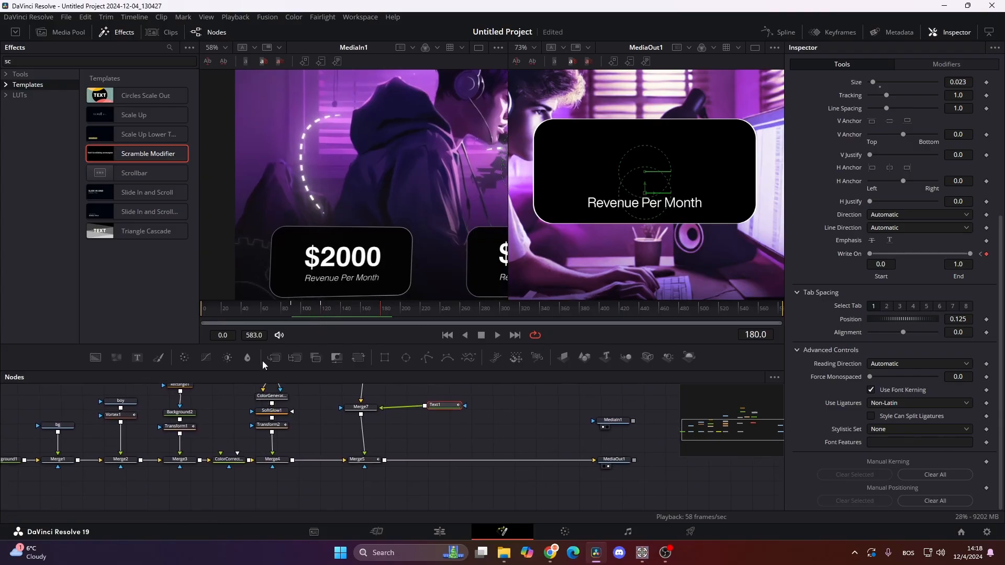
pyautogui.moveTo(137, 358); pyautogui.dragTo(361, 414)
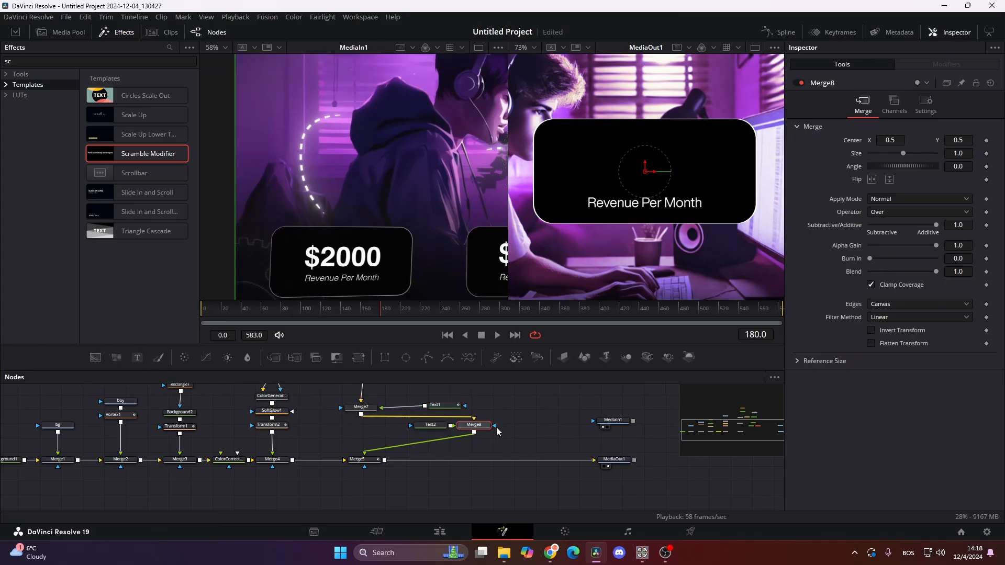
pyautogui.click(432, 429)
pyautogui.write('$2000')
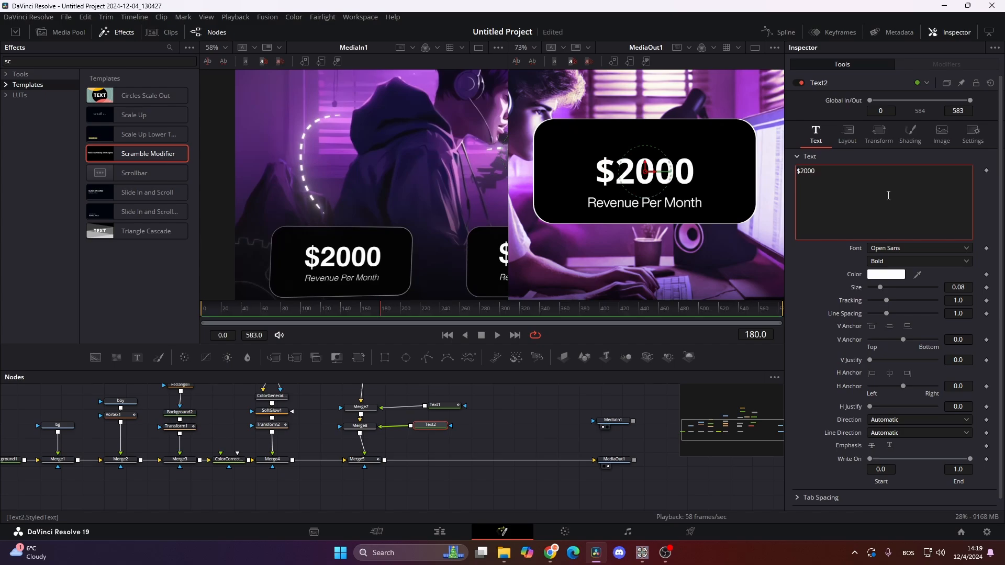
pyautogui.click(935, 248)
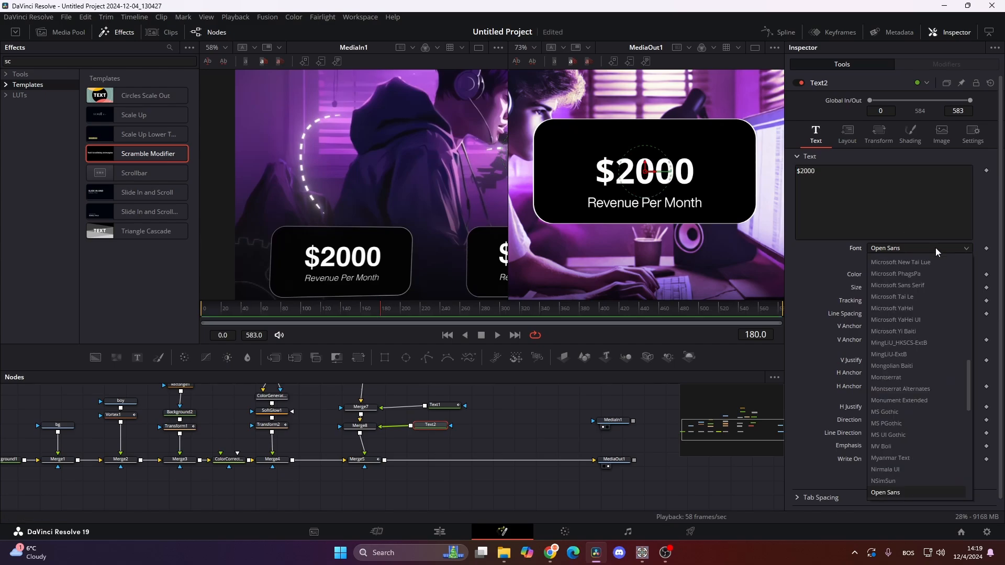
pyautogui.press('h')
pyautogui.press('Return')
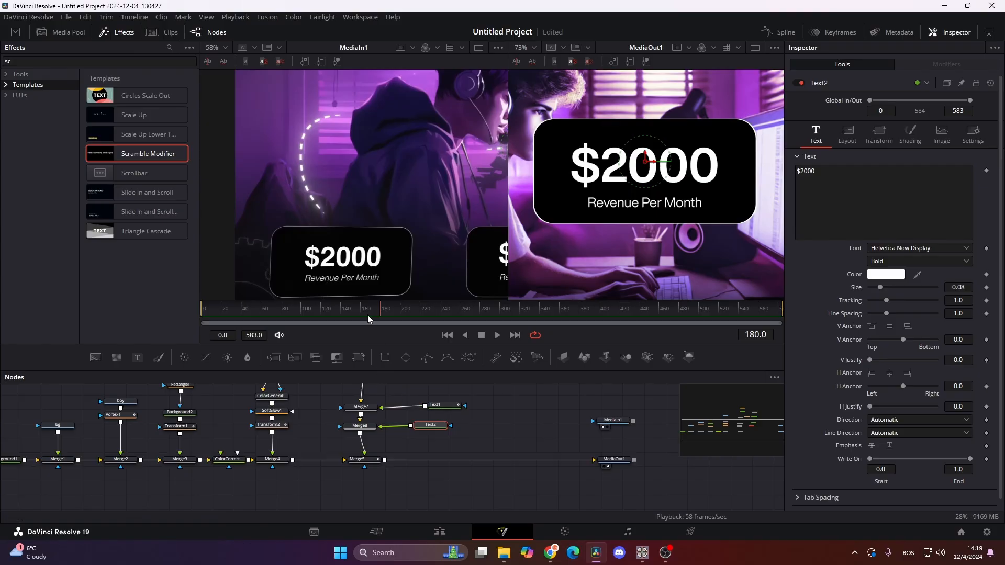
# - Keyframe the "$2000" text's character offset Y from 0.029 at frame 107 to 0.0 at frame 160
pyautogui.click(349, 313)
pyautogui.moveTo(348, 311); pyautogui.dragTo(309, 312)
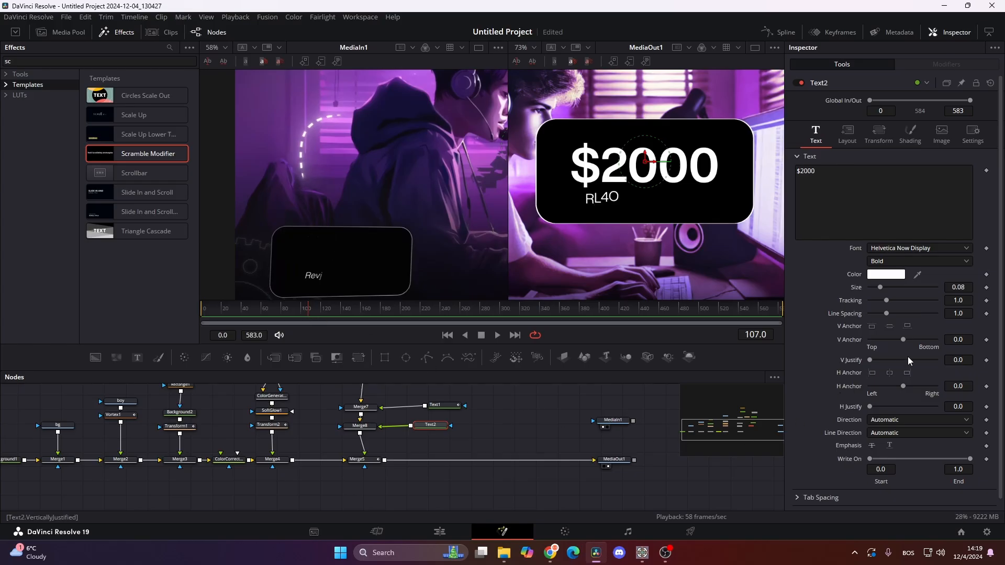
pyautogui.click(881, 133)
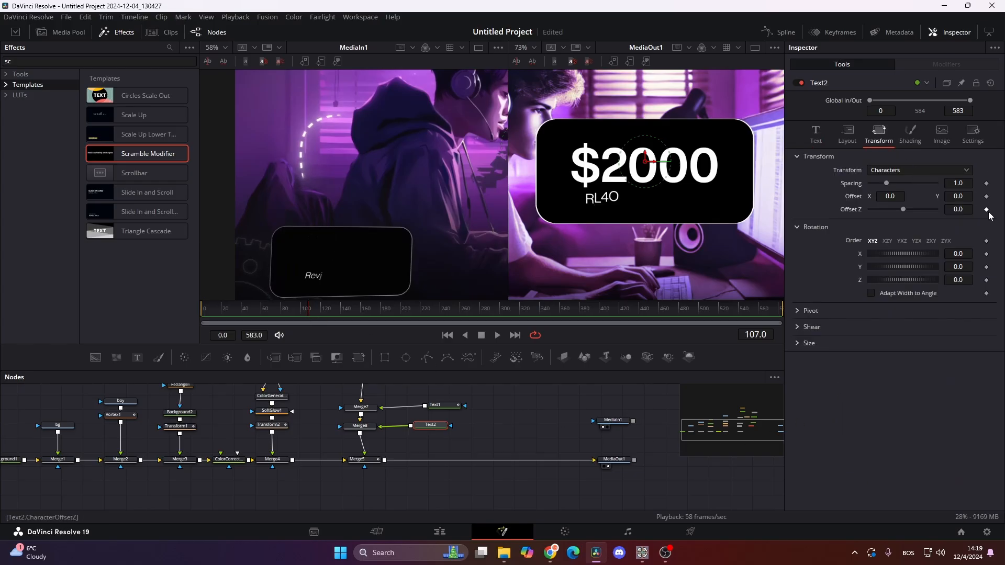
pyautogui.click(987, 196)
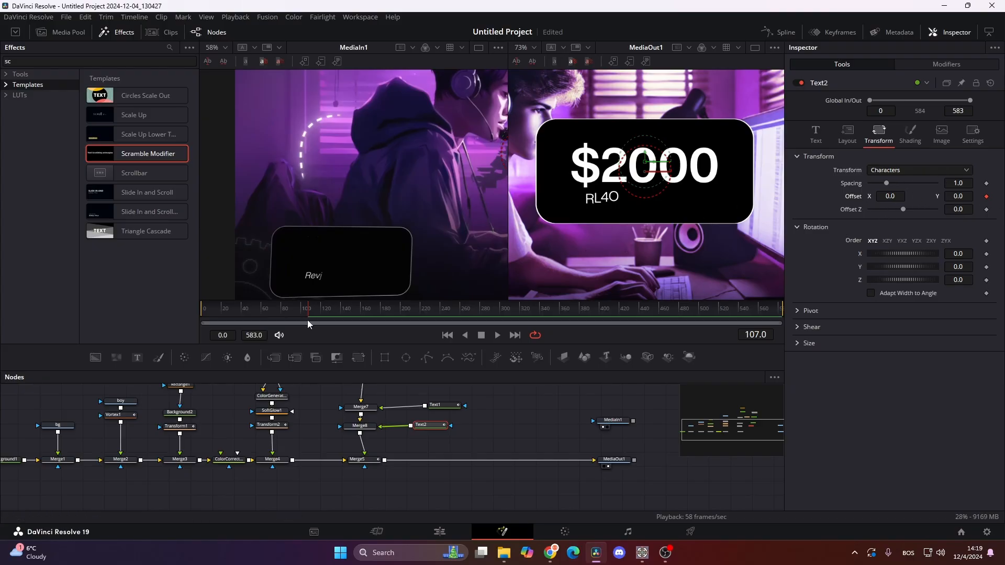
pyautogui.moveTo(315, 308); pyautogui.dragTo(359, 311)
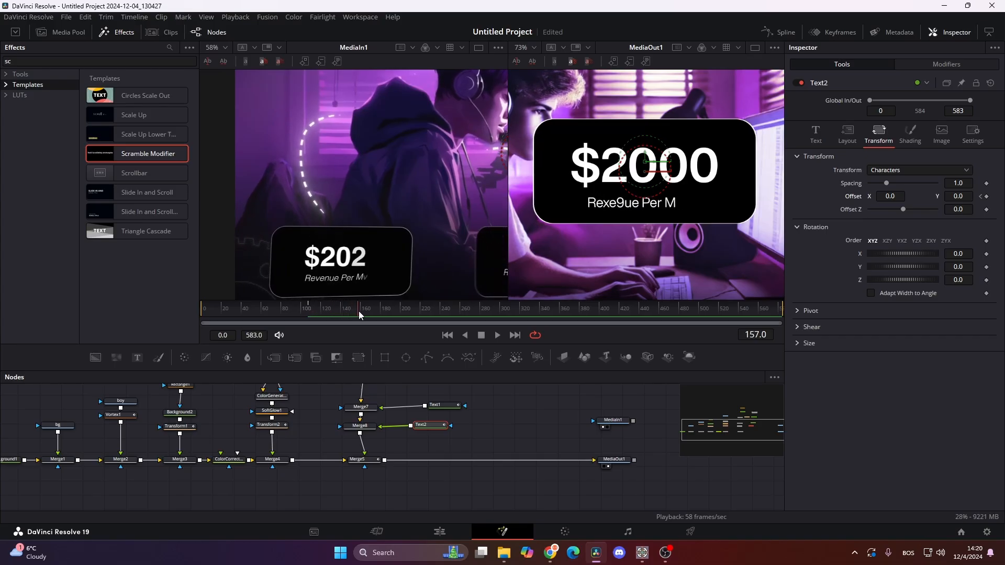
pyautogui.click(980, 196)
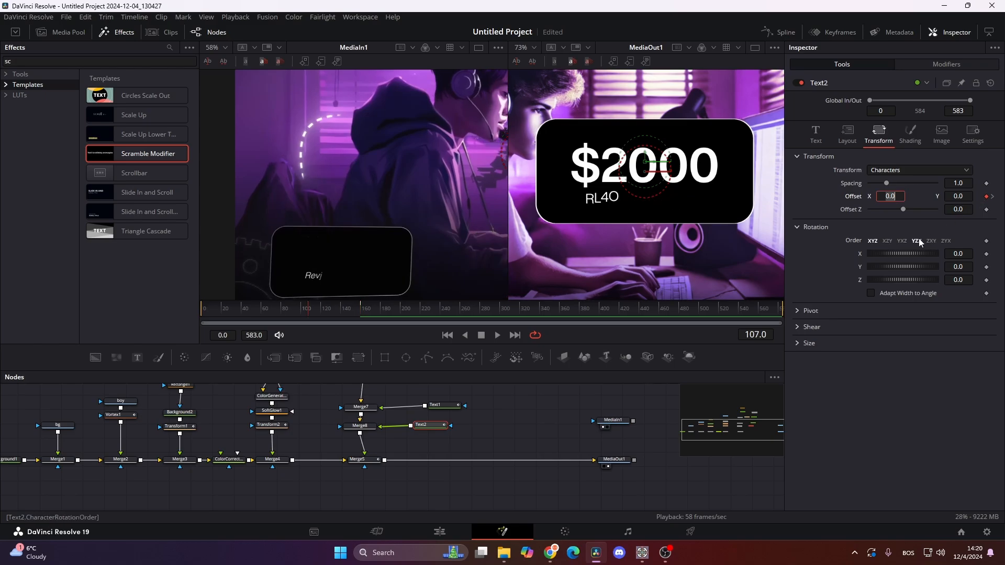
pyautogui.moveTo(956, 197); pyautogui.dragTo(972, 198)
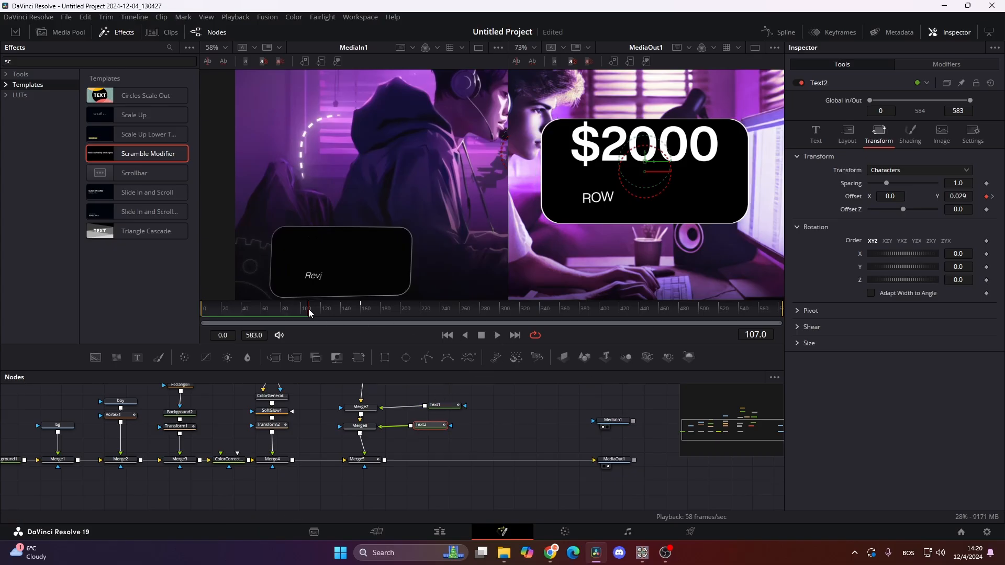
pyautogui.moveTo(309, 309); pyautogui.dragTo(360, 309)
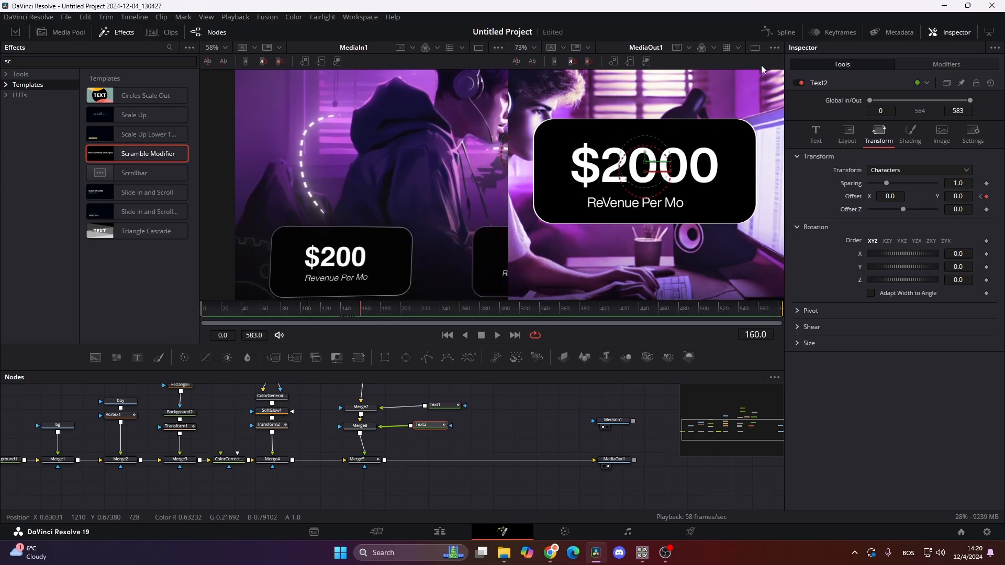
# - Smooth the "$2000" text's offset curve, easing in at 70.2 and out at 18.7, and preview it
pyautogui.click(779, 32)
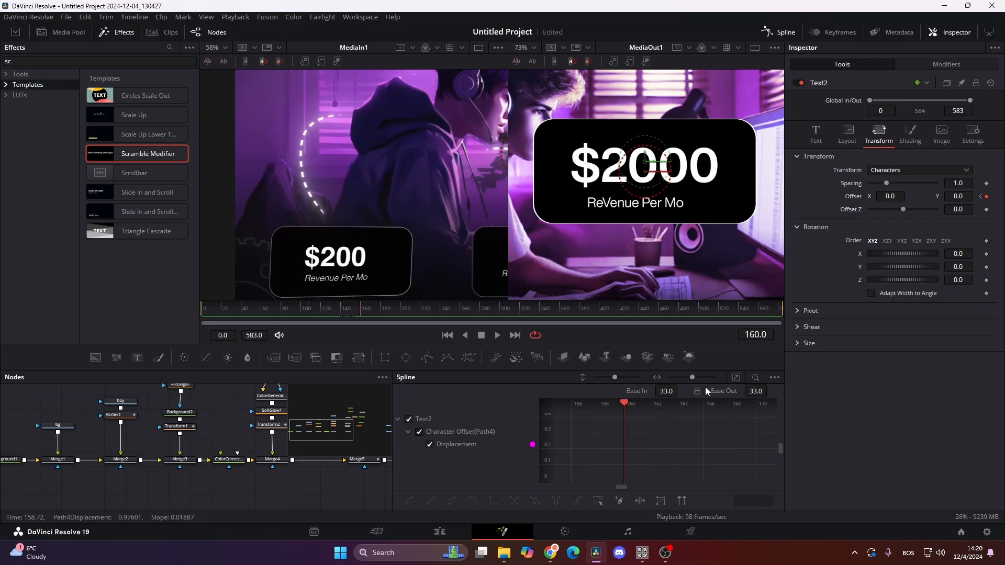
pyautogui.click(737, 377)
pyautogui.click(599, 500)
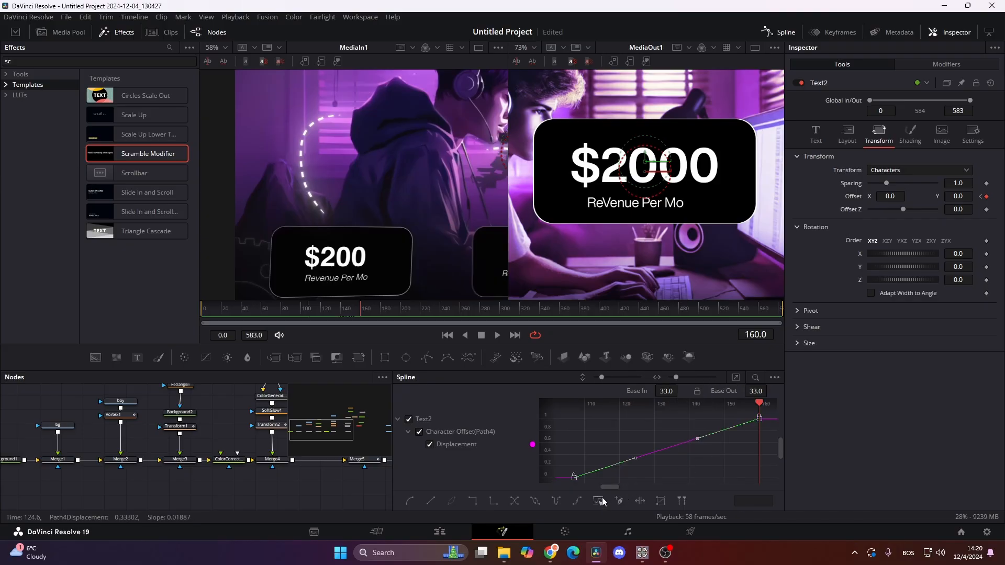
pyautogui.hotkey('shift', 's')
pyautogui.moveTo(661, 390); pyautogui.dragTo(681, 392)
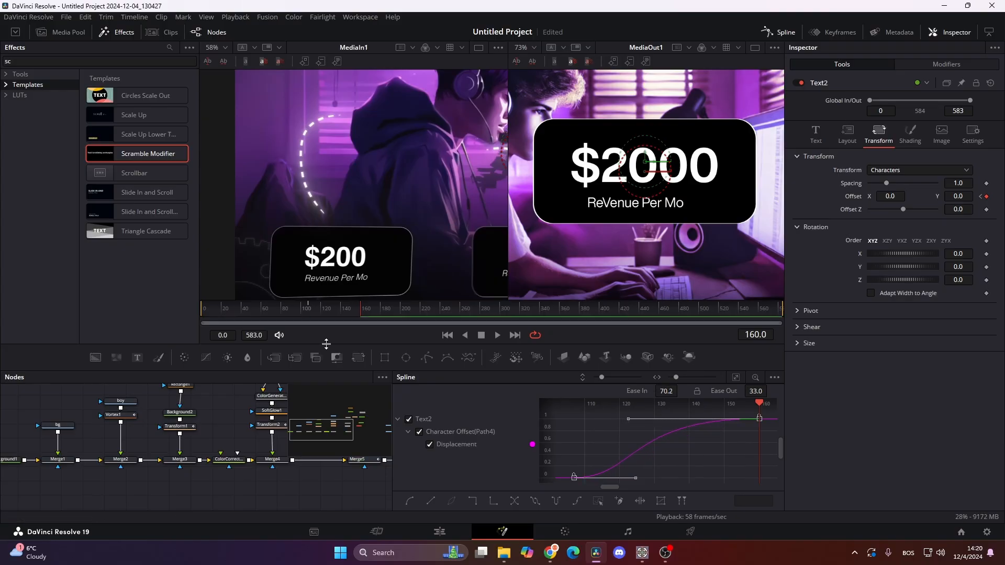
pyautogui.moveTo(335, 306); pyautogui.dragTo(315, 322)
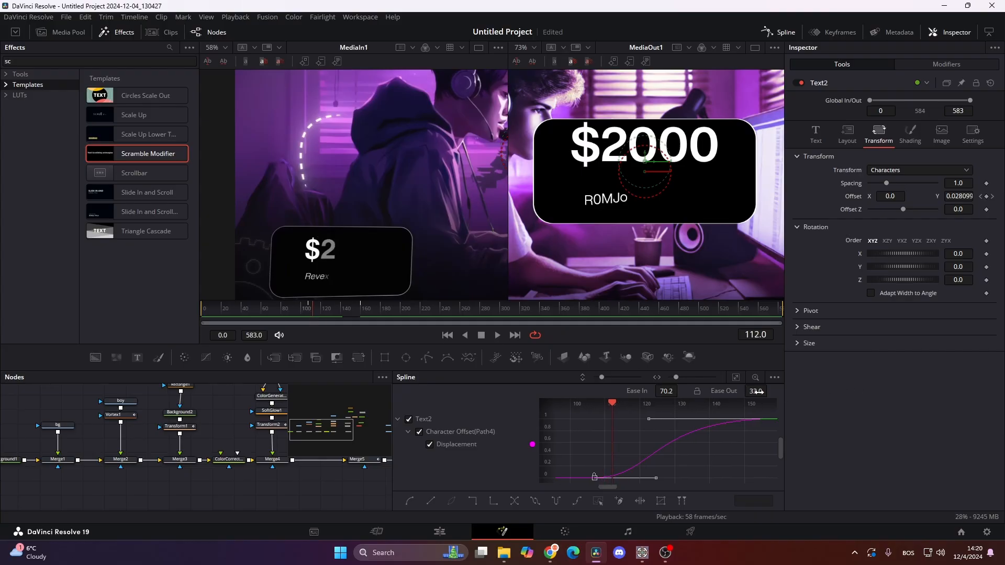
pyautogui.moveTo(755, 391)
pyautogui.mouseDown()
pyautogui.moveTo(723, 391)
pyautogui.moveTo(736, 391)
pyautogui.mouseUp()
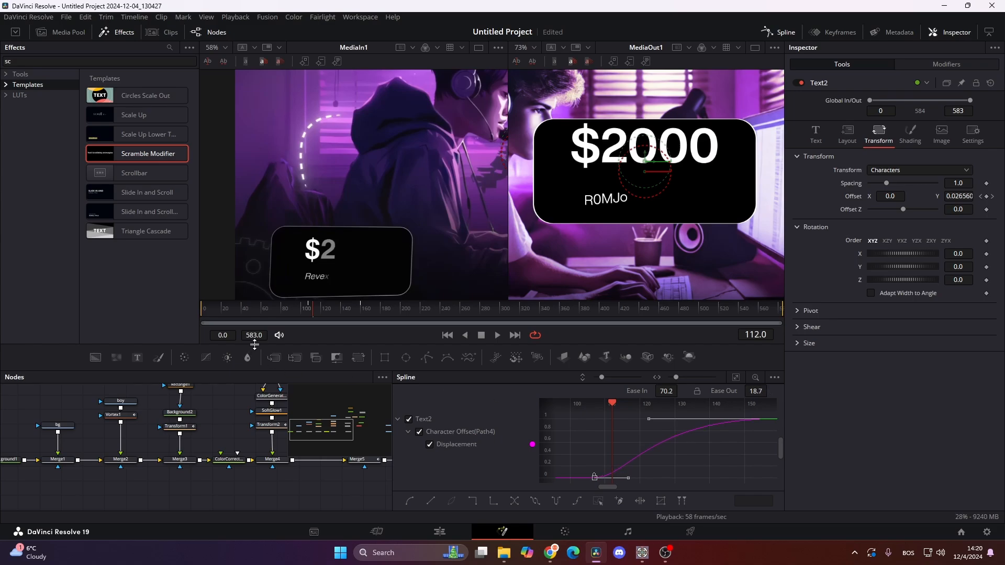
pyautogui.moveTo(313, 312); pyautogui.dragTo(360, 322)
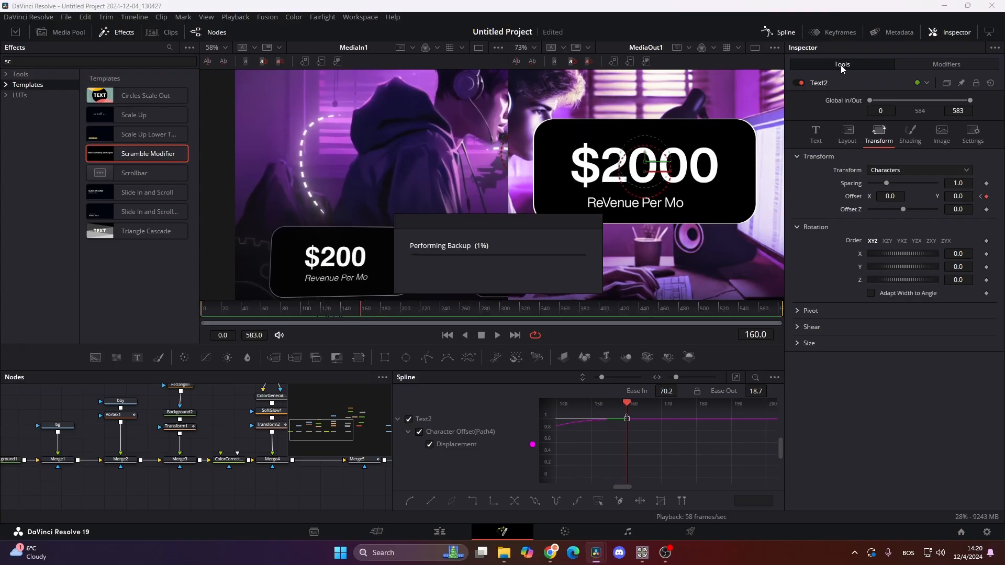
# - Keyframe the Write On end of the "$2000" text from 0.0 at frame 107 to 1.0 at frame 160
pyautogui.click(817, 131)
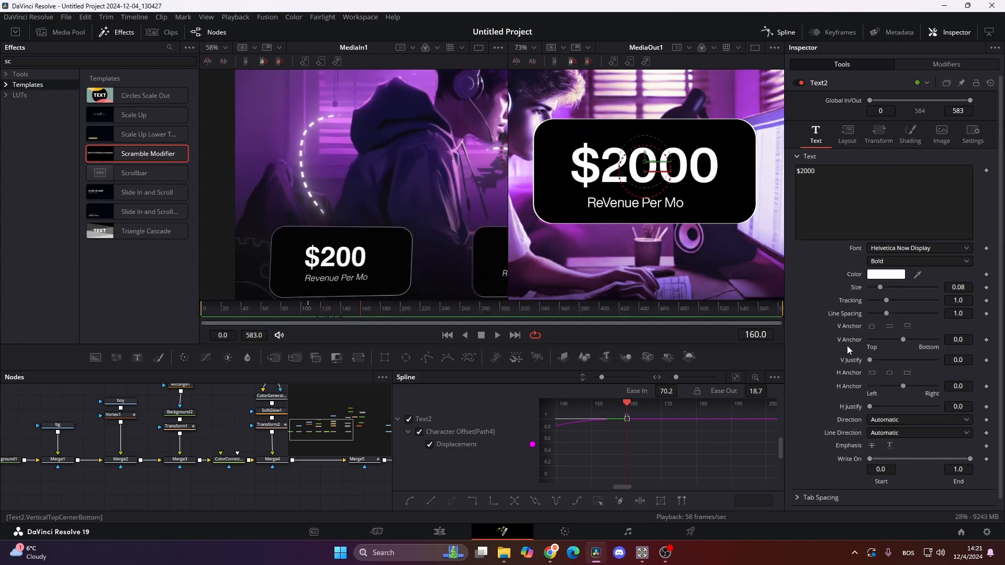
pyautogui.moveTo(306, 313); pyautogui.dragTo(309, 312)
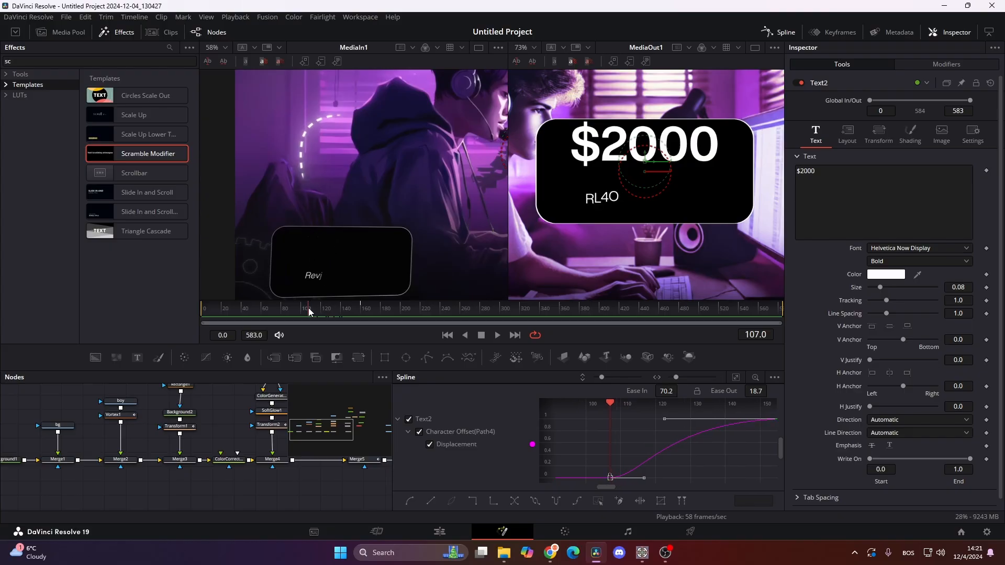
pyautogui.scroll(-1, 989, 459)
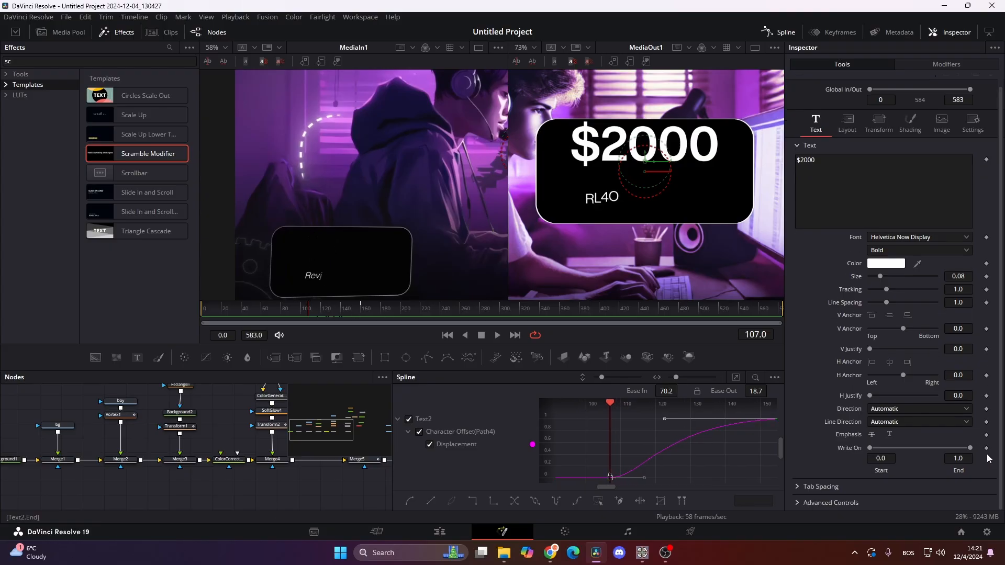
pyautogui.click(986, 449)
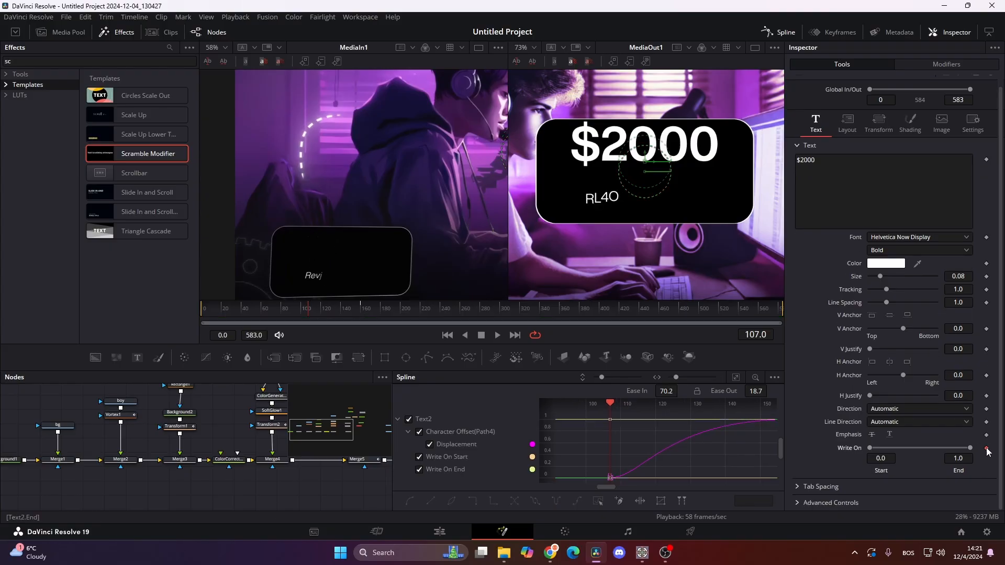
pyautogui.click(363, 311)
pyautogui.moveTo(362, 311)
pyautogui.mouseDown()
pyautogui.moveTo(354, 312)
pyautogui.moveTo(362, 311)
pyautogui.mouseUp()
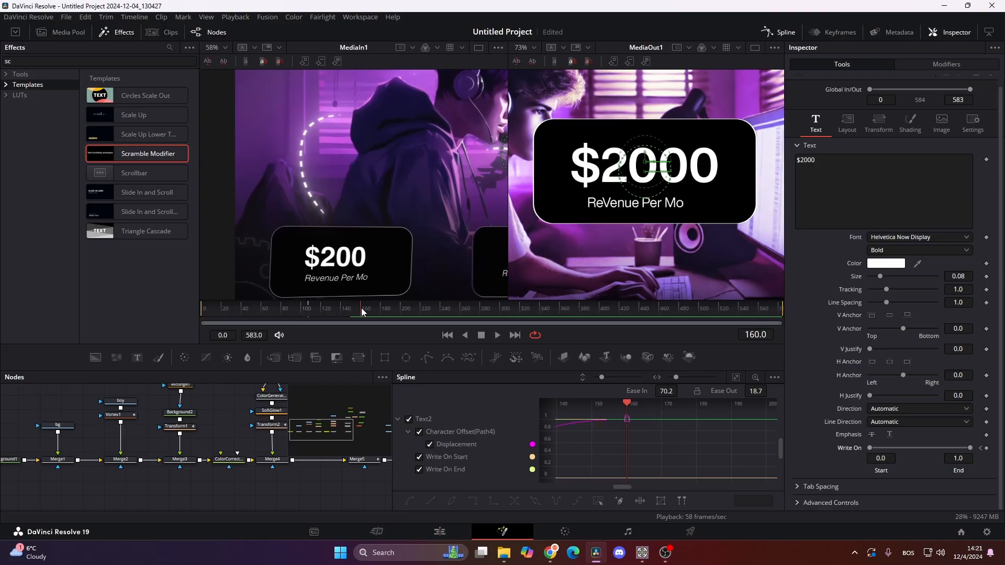
pyautogui.click(981, 448)
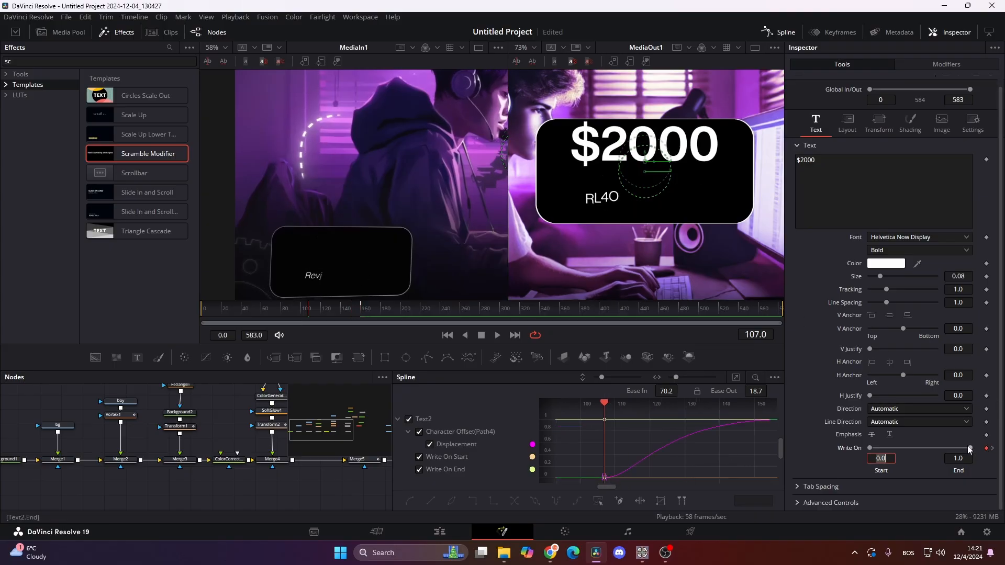
pyautogui.moveTo(970, 451); pyautogui.dragTo(810, 435)
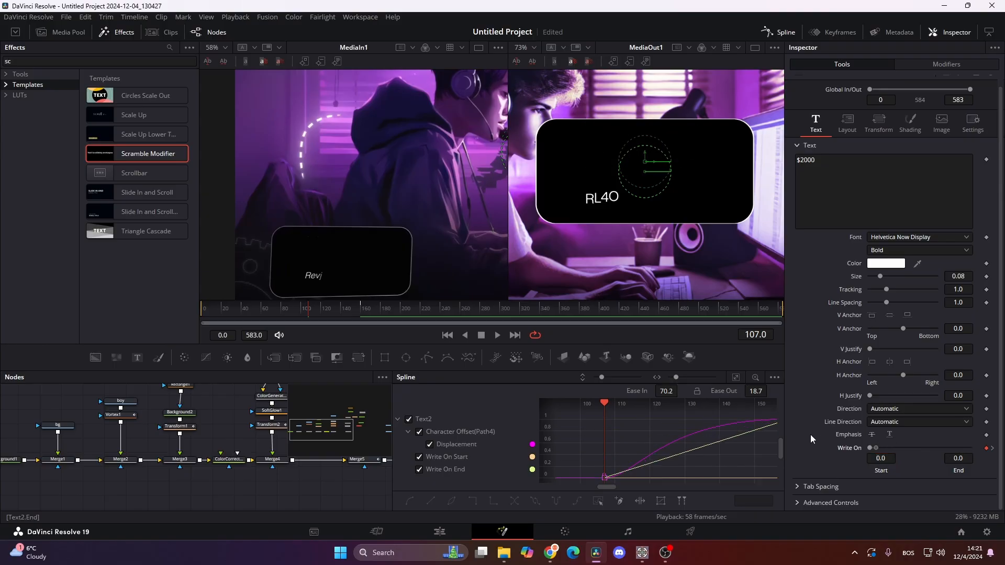
pyautogui.click(310, 309)
pyautogui.moveTo(310, 309); pyautogui.dragTo(359, 318)
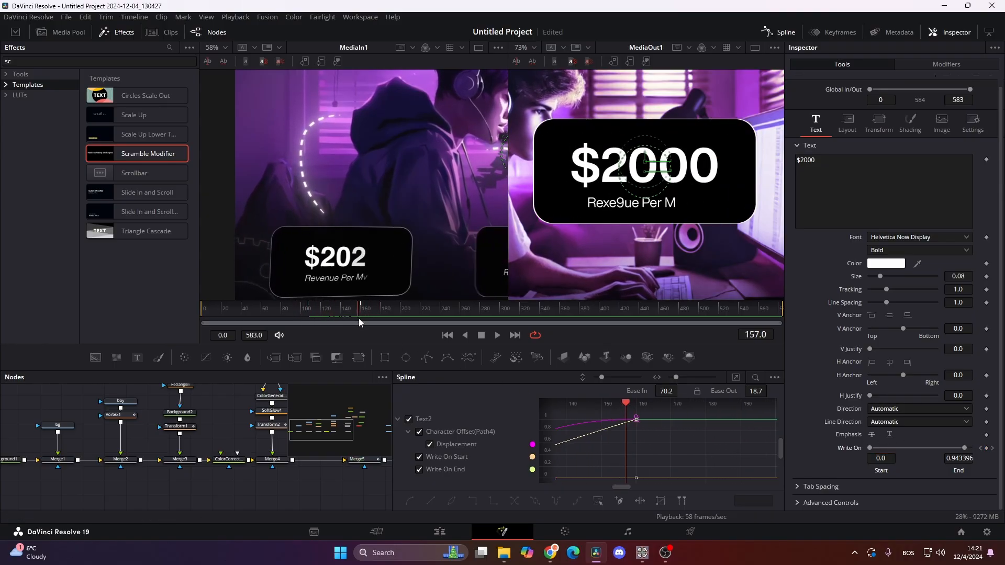
pyautogui.rightClick(879, 186)
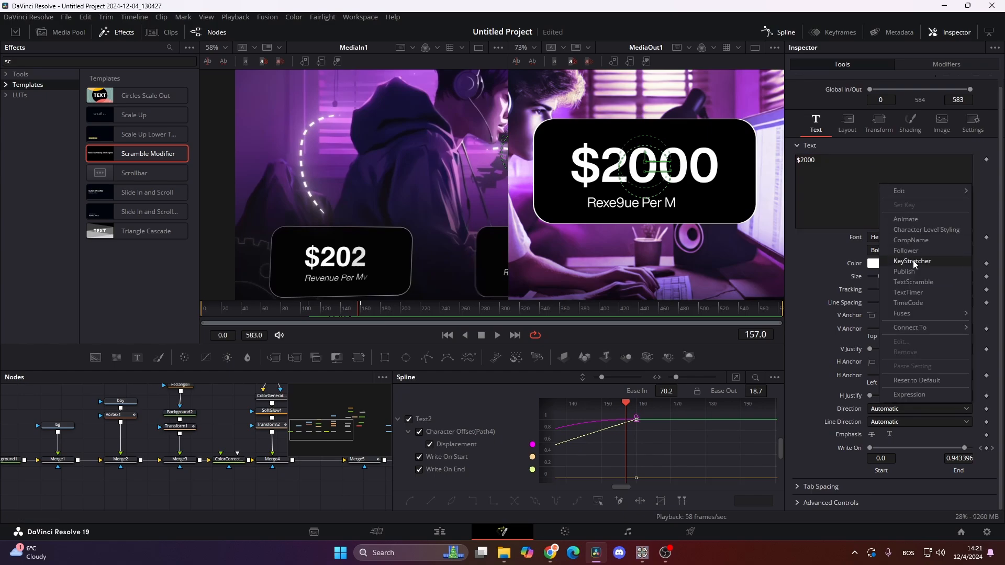
pyautogui.click(932, 284)
pyautogui.click(928, 67)
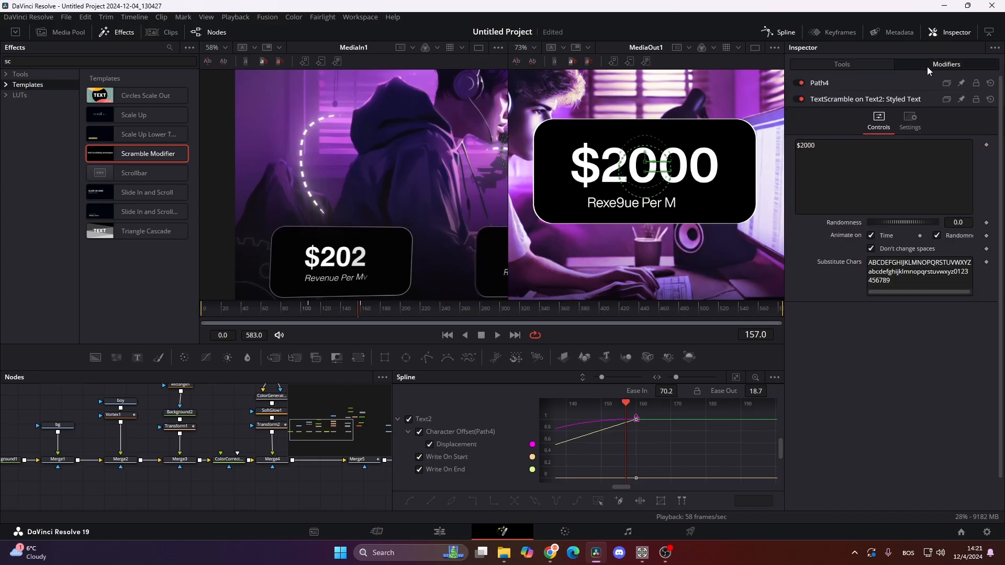
pyautogui.moveTo(955, 274); pyautogui.dragTo(859, 259)
pyautogui.press('BackSpace')
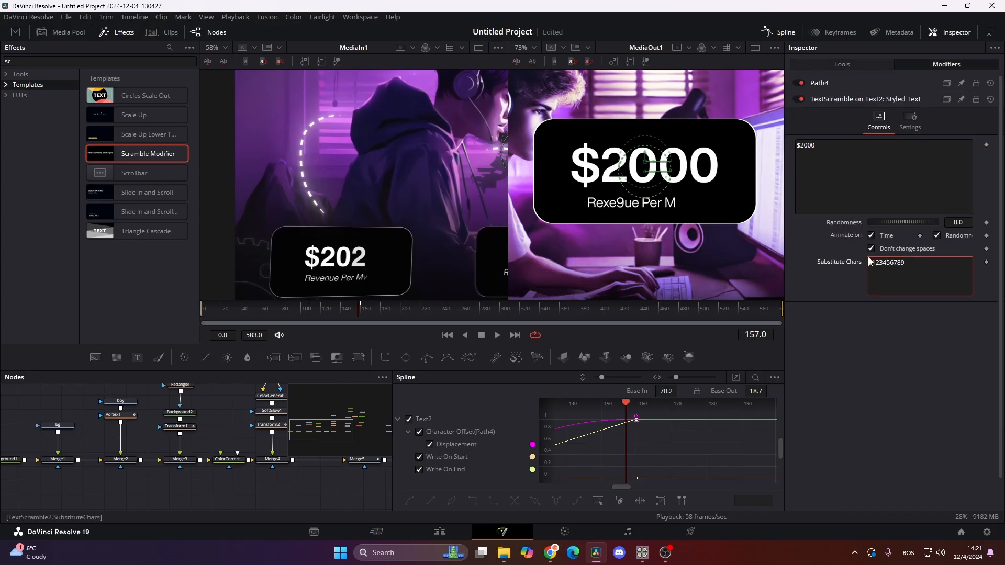
# - Keyframe the "$2000" scramble's Randomness from 0.86 at frame 107 to 0.0 at frame 160
pyautogui.click(310, 316)
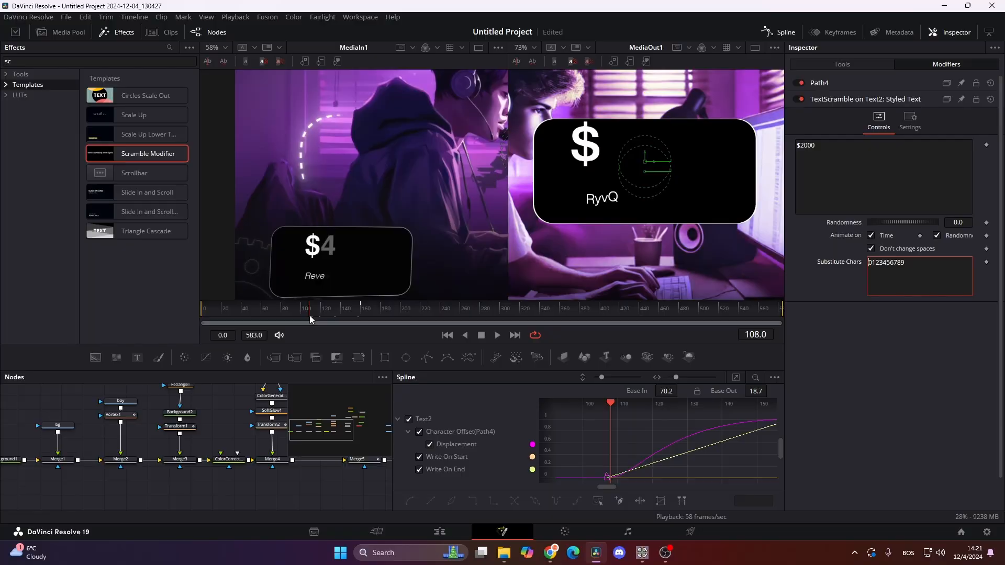
pyautogui.press('Left')
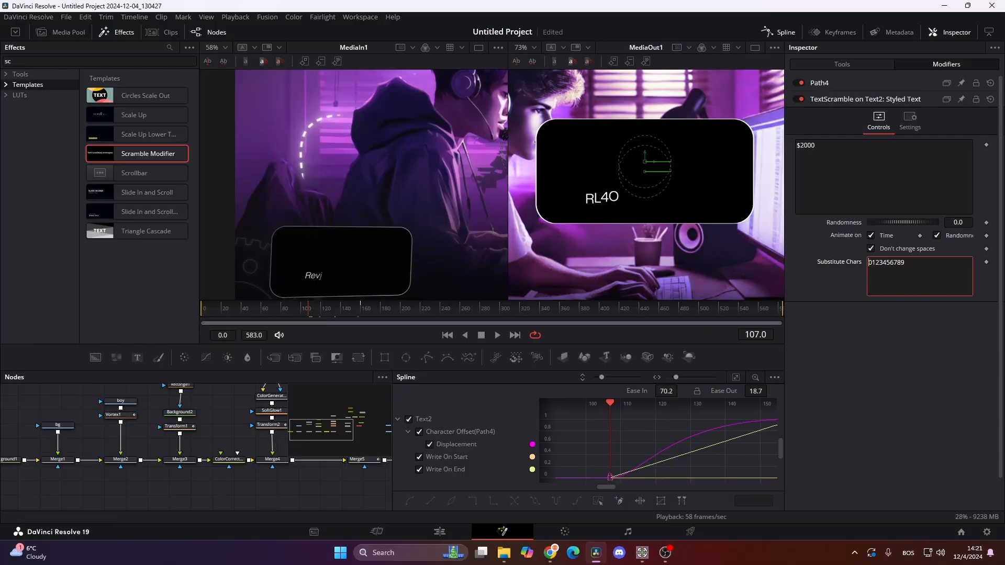
pyautogui.click(987, 223)
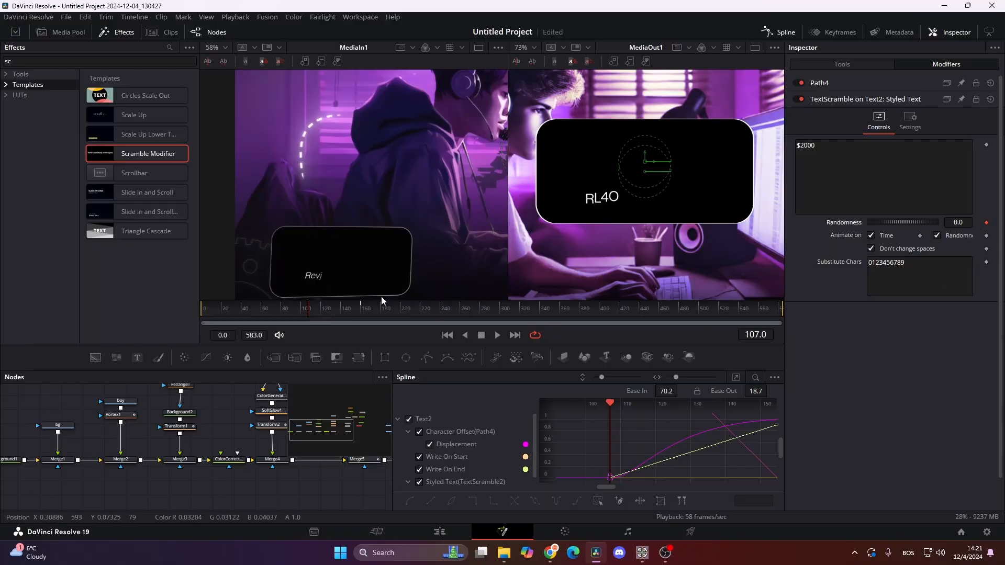
pyautogui.click(349, 314)
pyautogui.moveTo(350, 314); pyautogui.dragTo(361, 314)
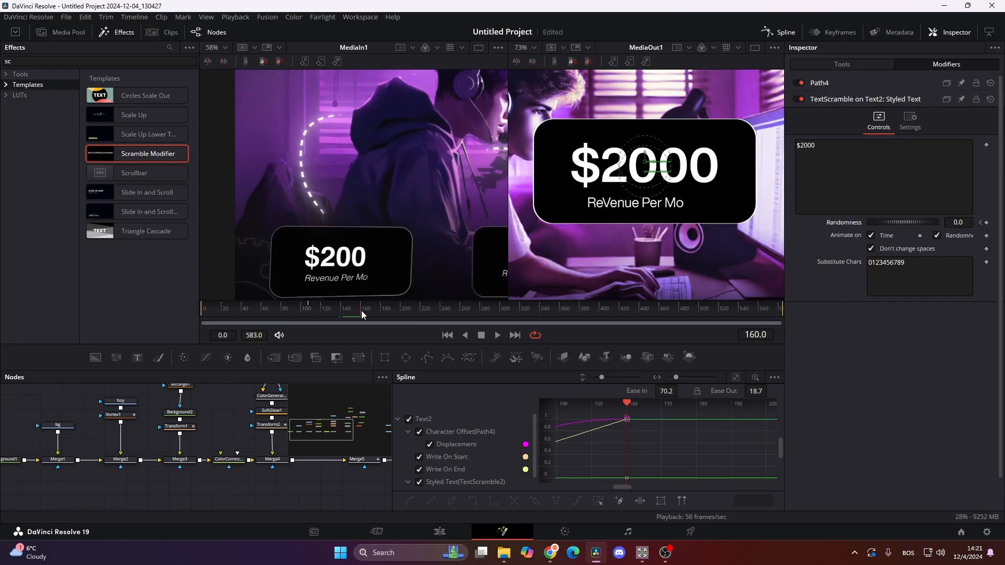
pyautogui.click(986, 223)
pyautogui.click(981, 223)
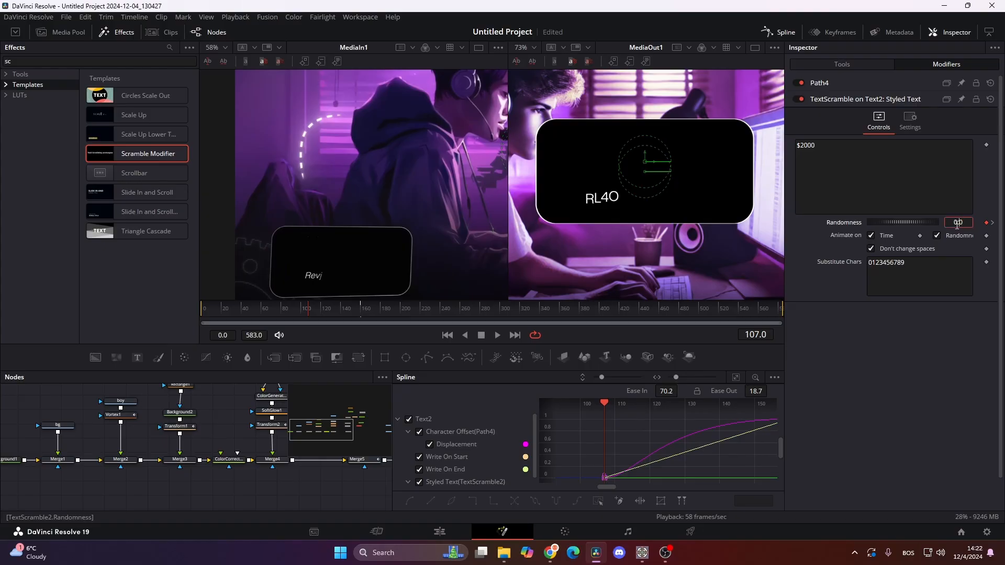
pyautogui.write('86')
pyautogui.press('Return')
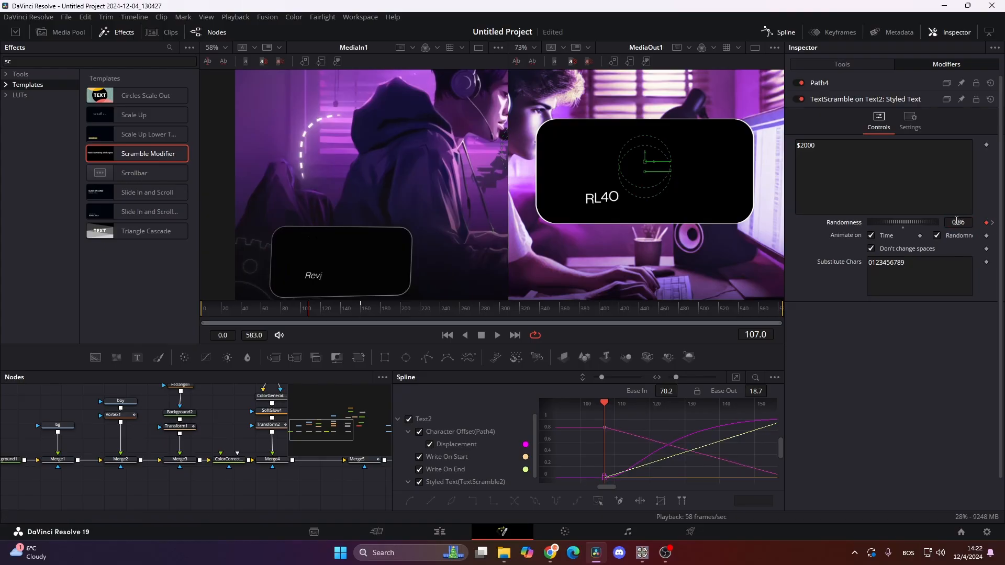
pyautogui.moveTo(310, 309); pyautogui.dragTo(396, 325)
# - Close the spline editor and enable Motion Blur on the Text2 and Text1 nodes
pyautogui.click(783, 33)
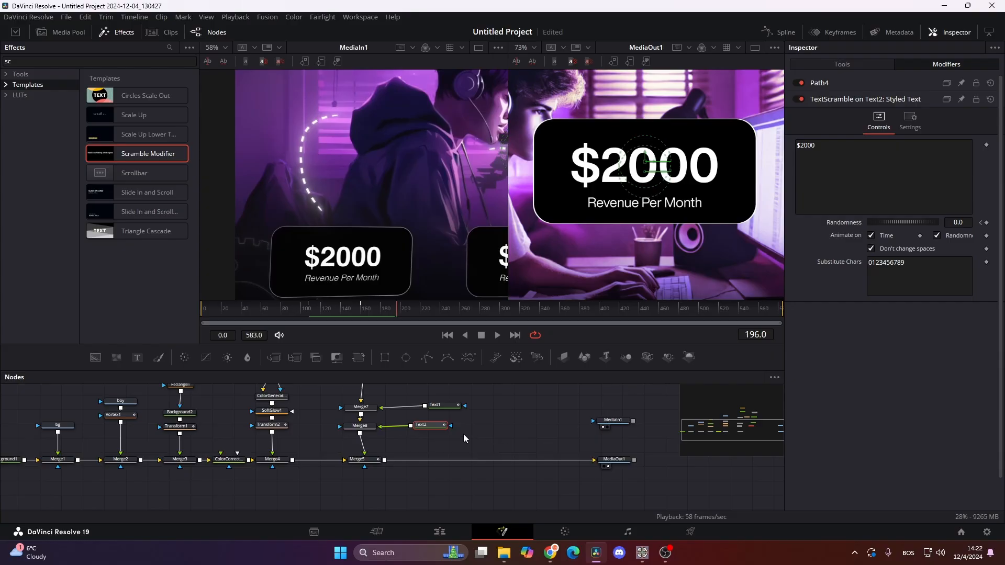
pyautogui.click(855, 62)
pyautogui.click(972, 122)
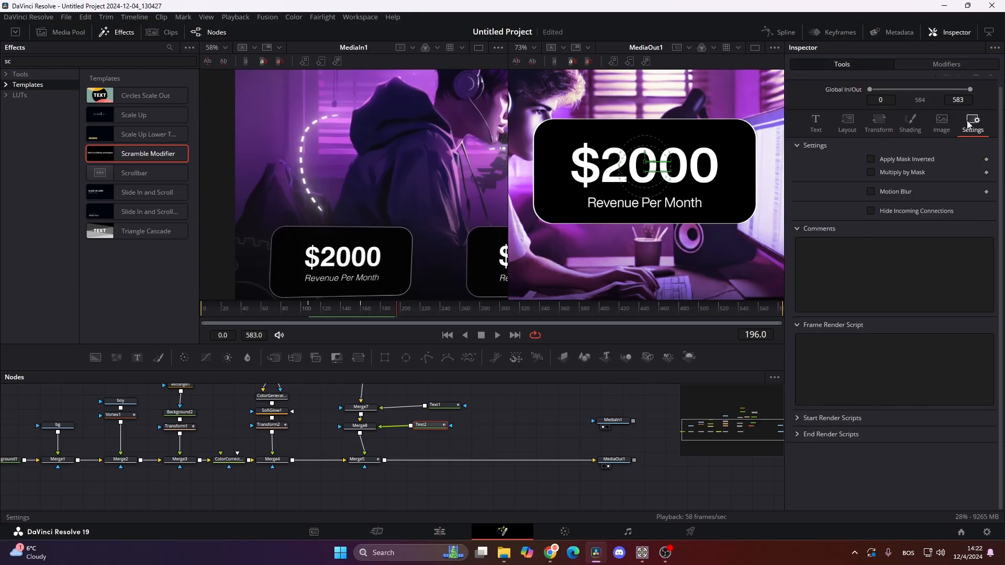
pyautogui.click(870, 191)
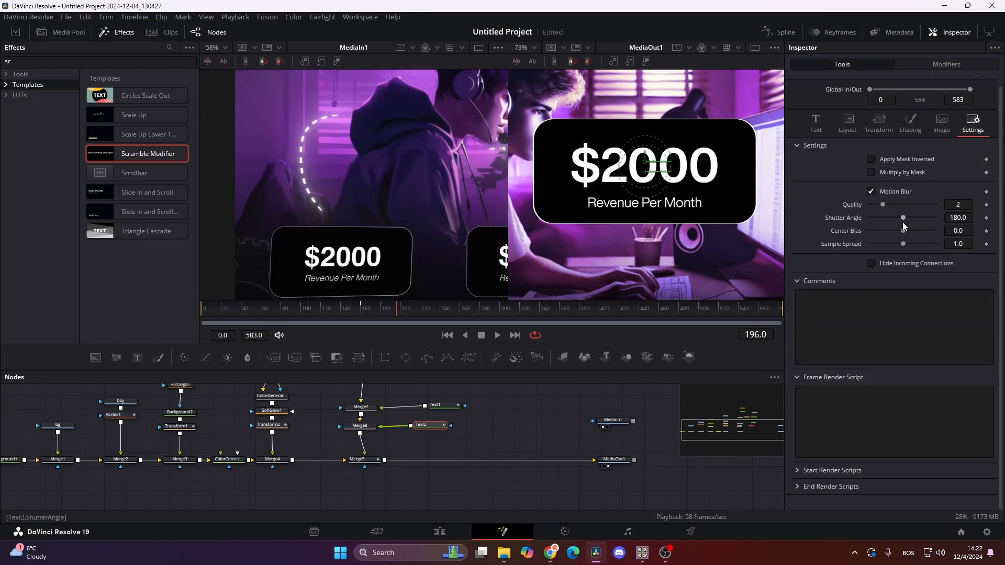
pyautogui.click(444, 405)
pyautogui.click(977, 125)
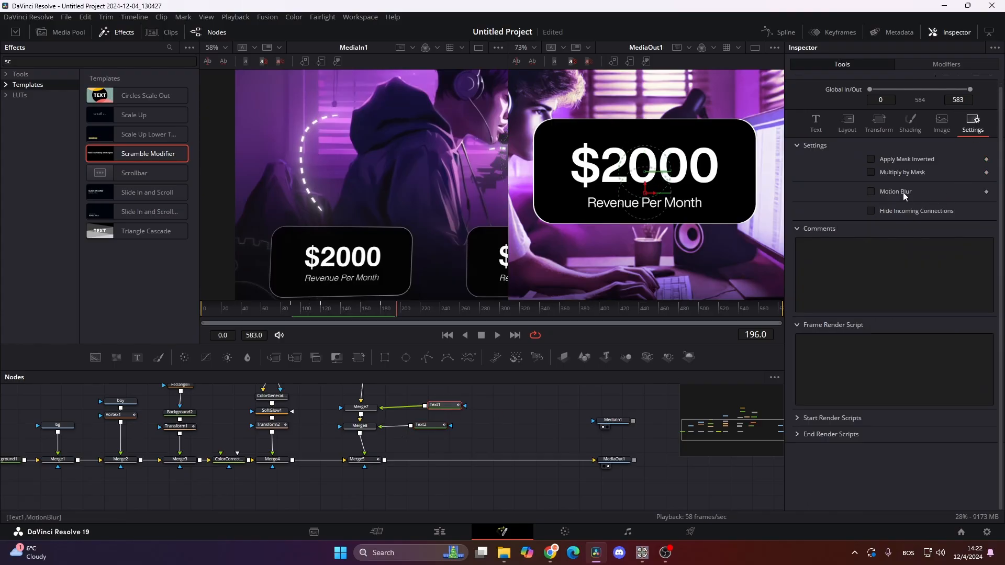
pyautogui.click(871, 191)
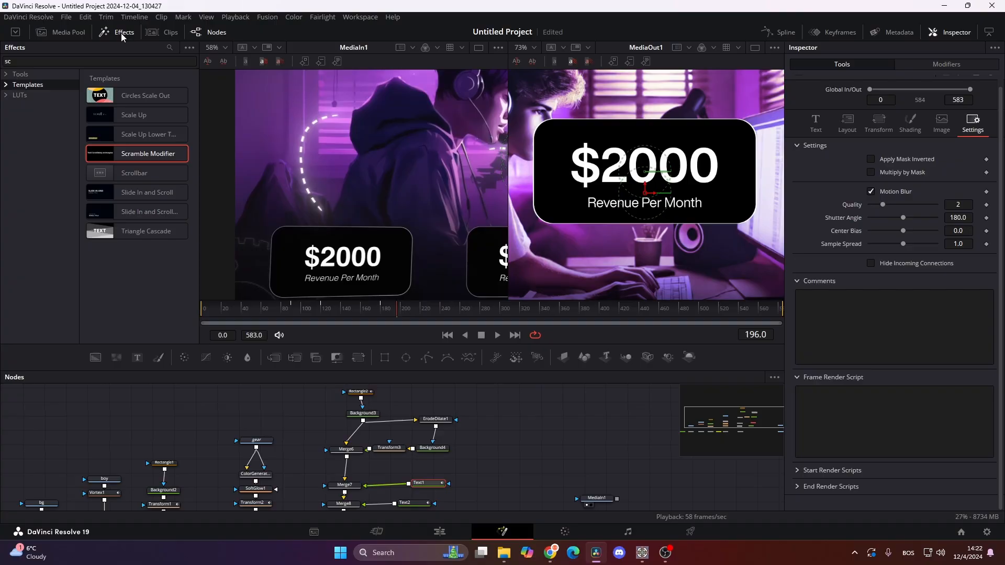
# - Hide the effects library, go to frame 333, and move MediaIn1 and MediaOut1 farther along to make room in the node graph
pyautogui.click(121, 33)
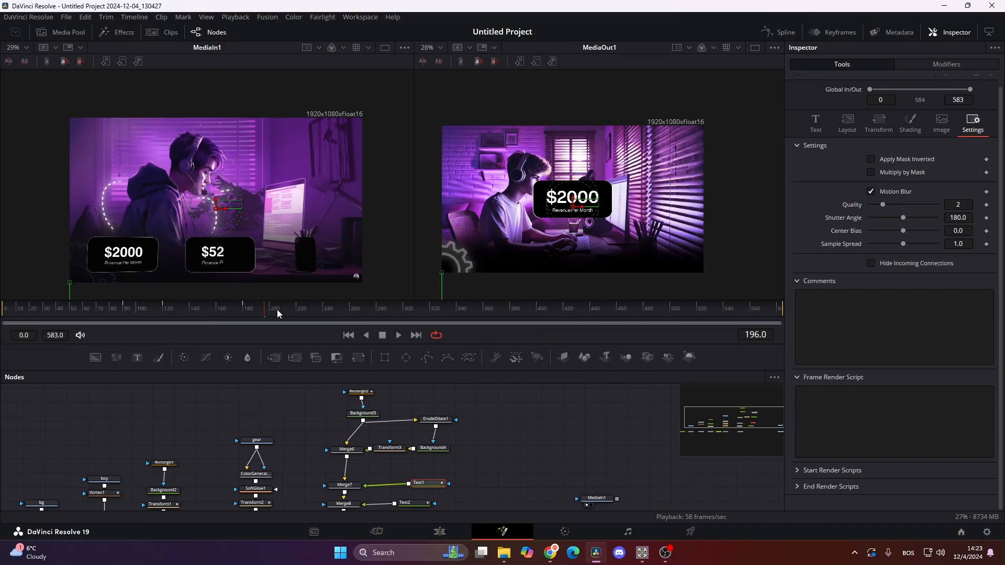
pyautogui.moveTo(278, 310); pyautogui.dragTo(448, 367)
pyautogui.moveTo(541, 508); pyautogui.dragTo(671, 472)
pyautogui.scroll(-3, 498, 439)
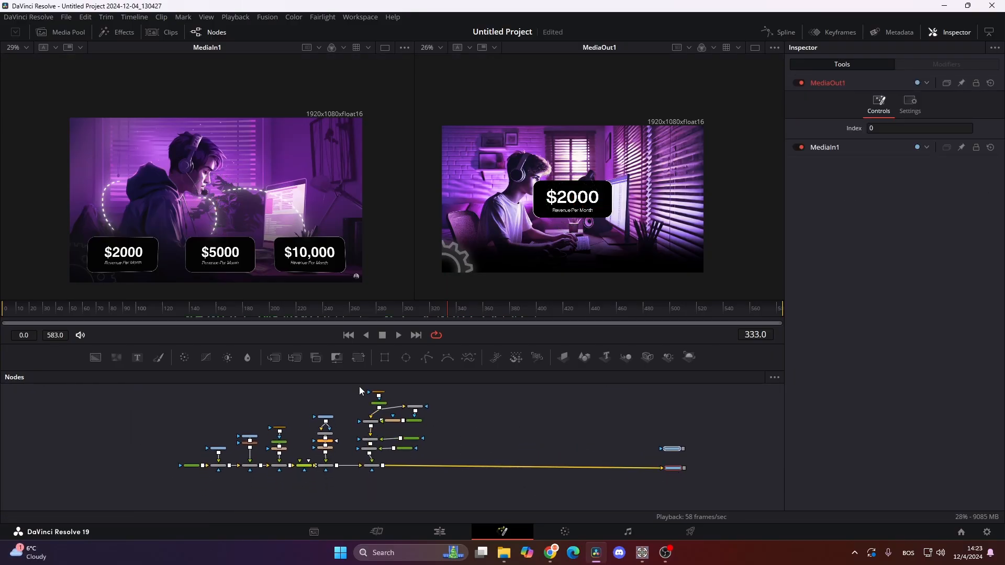
# - Paste two copies of the revenue card's node group beside the original and merge them into the main chain after Merge5
pyautogui.moveTo(361, 390); pyautogui.dragTo(448, 457)
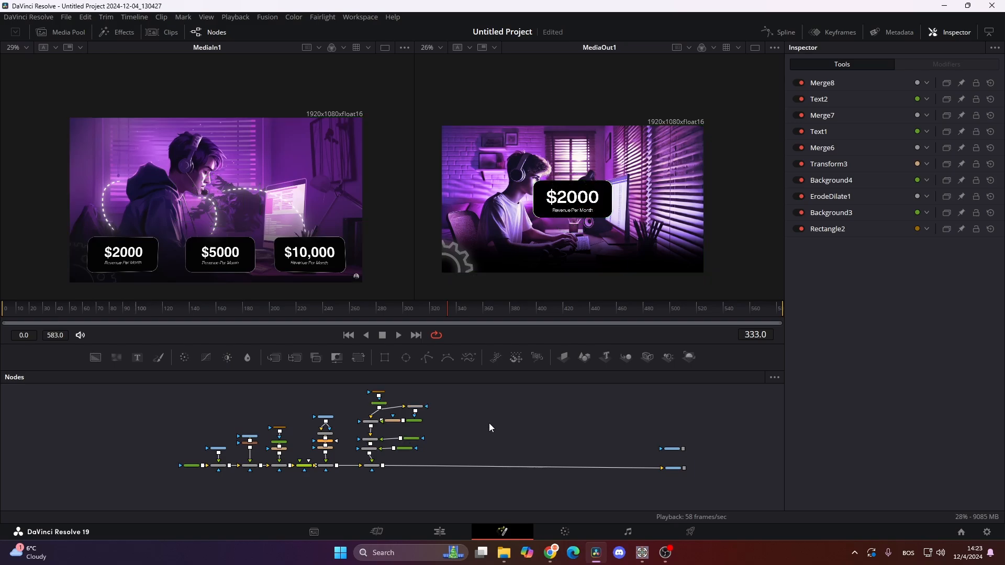
pyautogui.hotkey('ctrl', 'v')
pyautogui.moveTo(471, 444); pyautogui.dragTo(472, 451)
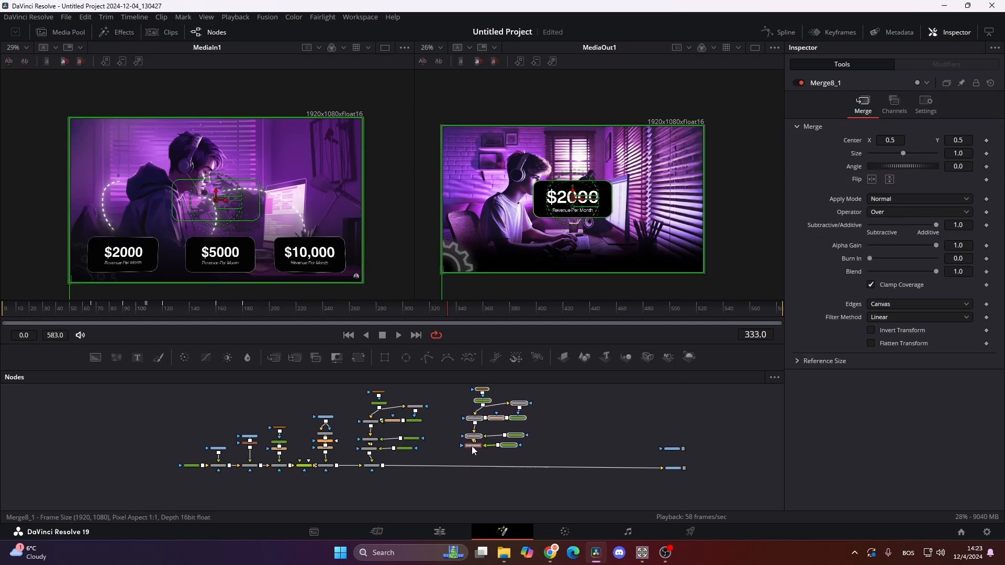
pyautogui.click(578, 431)
pyautogui.hotkey('ctrl', 'v')
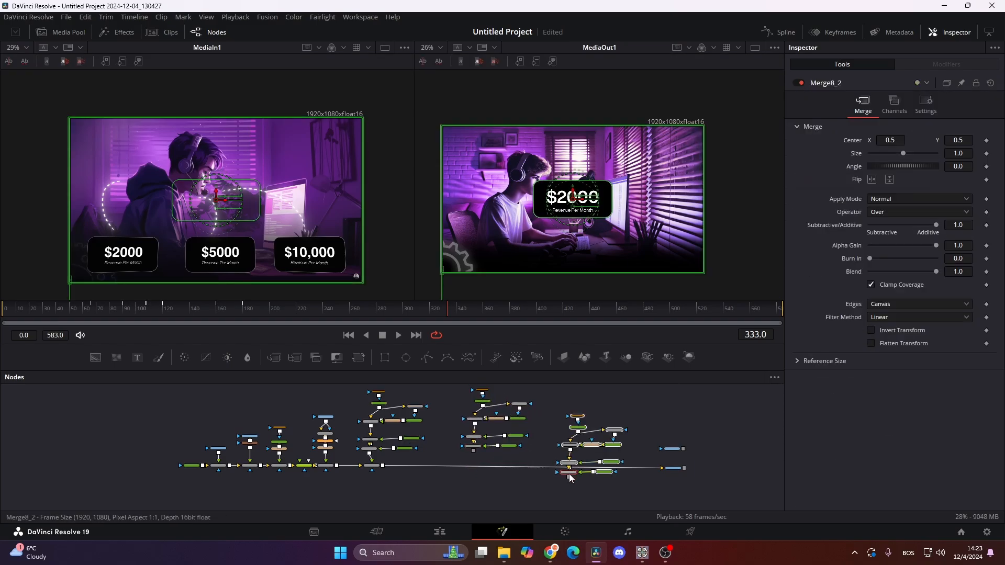
pyautogui.moveTo(580, 455); pyautogui.dragTo(577, 429)
pyautogui.moveTo(372, 466); pyautogui.dragTo(382, 465)
pyautogui.moveTo(566, 451); pyautogui.dragTo(485, 468)
# - Add a DVE node after Merge8 in the original revenue card's node chain
pyautogui.scroll(5, 386, 449)
pyautogui.click(343, 455)
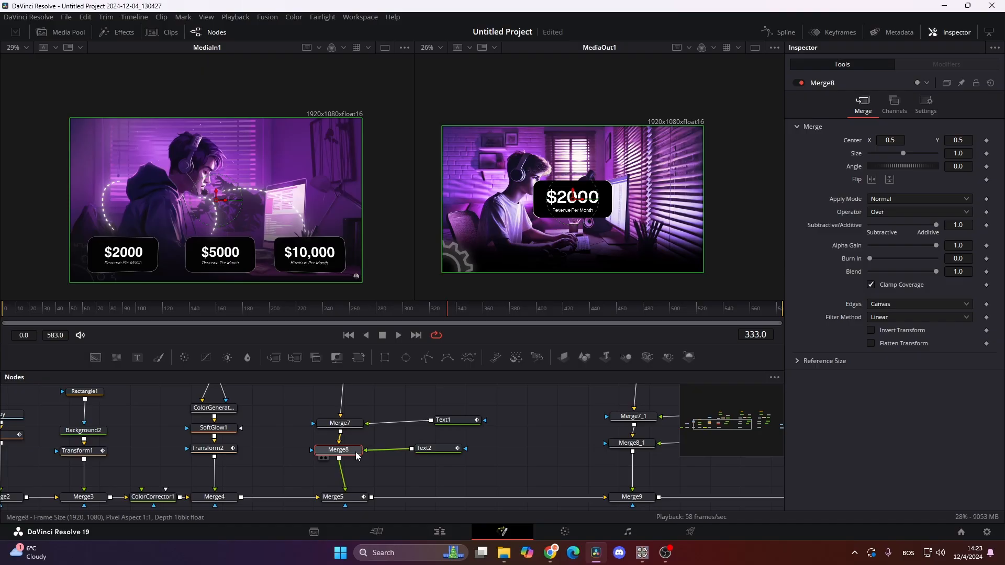
pyautogui.scroll(-5, 357, 455)
pyautogui.scroll(6, 348, 449)
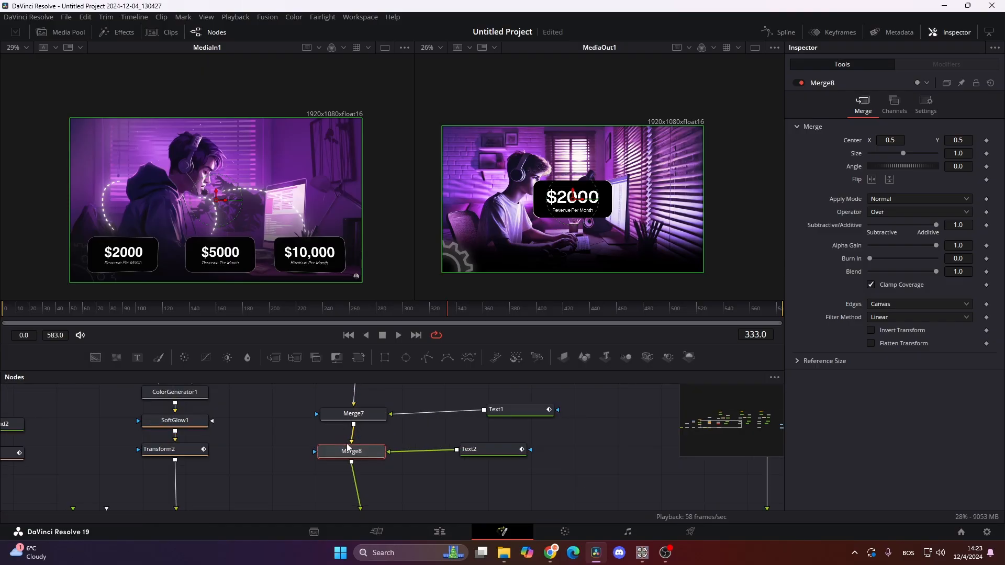
pyautogui.moveTo(370, 462); pyautogui.dragTo(402, 417)
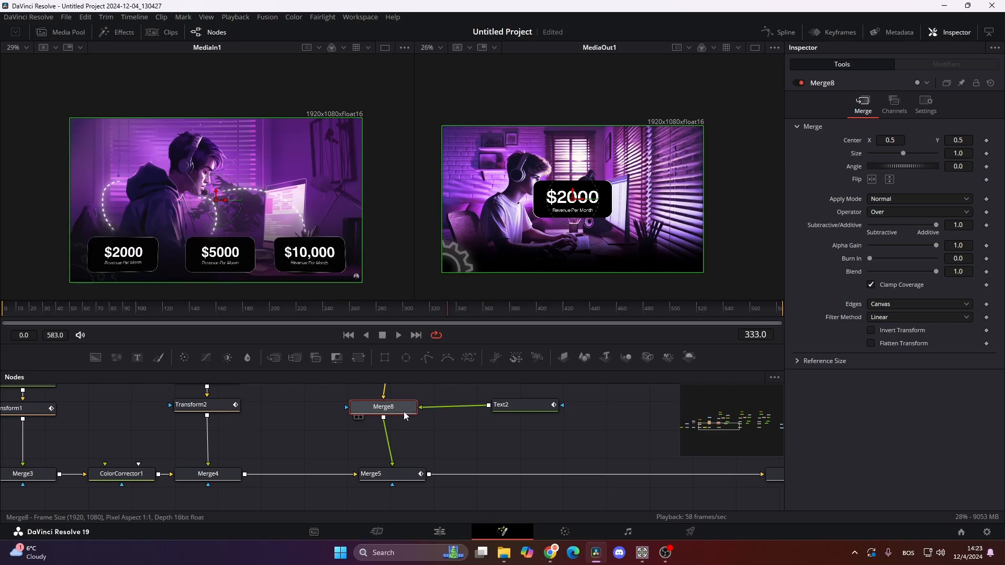
pyautogui.hotkey('shift', 'space')
pyautogui.write('dve')
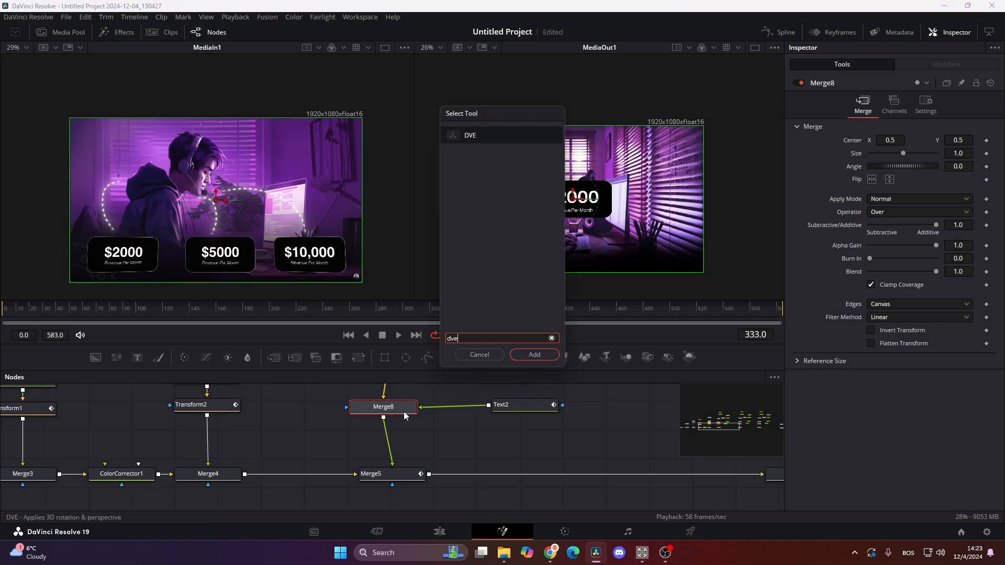
pyautogui.press('Return')
# - Add a Grid node between Merge10 and MediaOut1 with 3 row cells and 3 column cells
pyautogui.moveTo(403, 412); pyautogui.dragTo(184, 426)
pyautogui.click(239, 449)
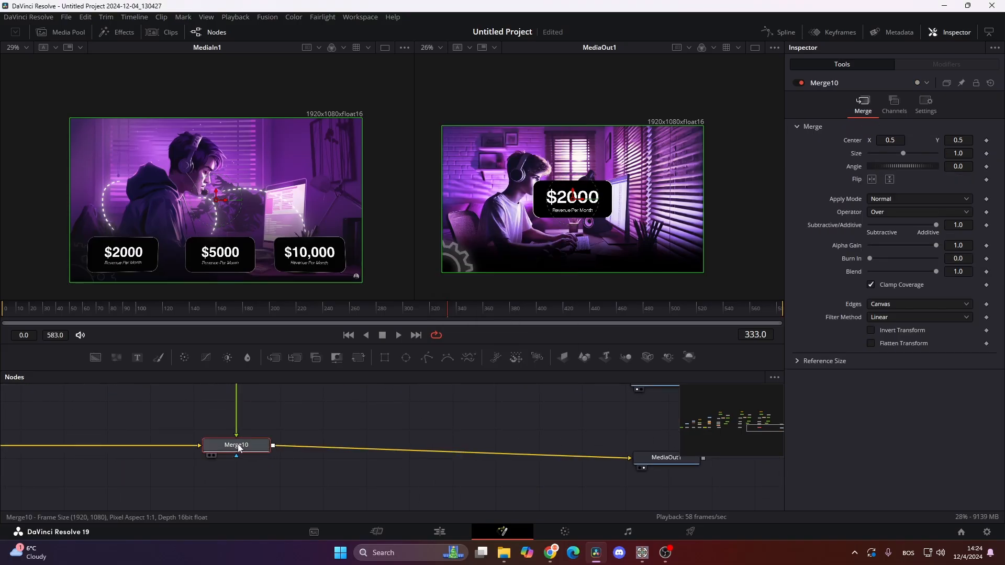
pyautogui.hotkey('shift', 'space')
pyautogui.write('gri')
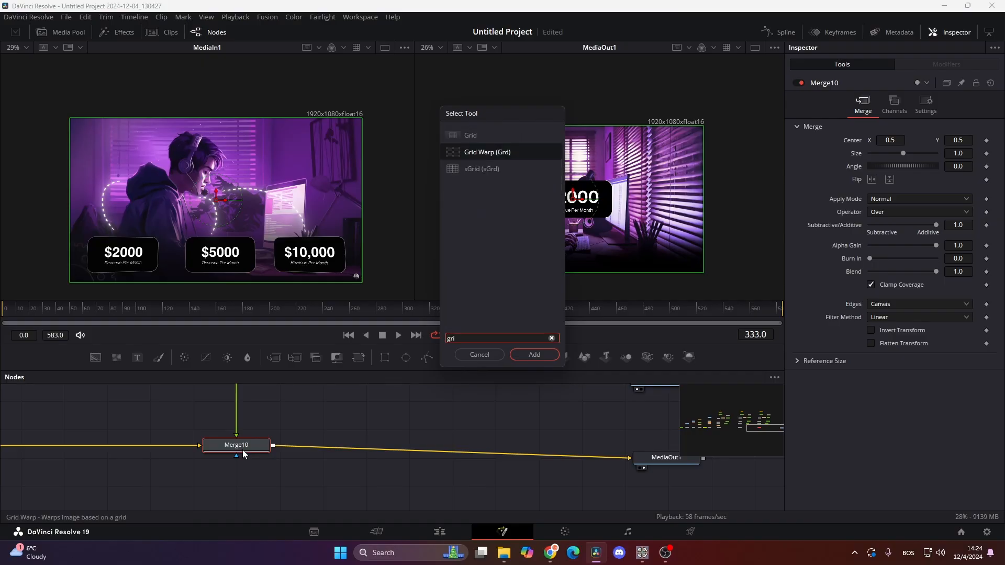
pyautogui.moveTo(878, 129); pyautogui.dragTo(869, 144)
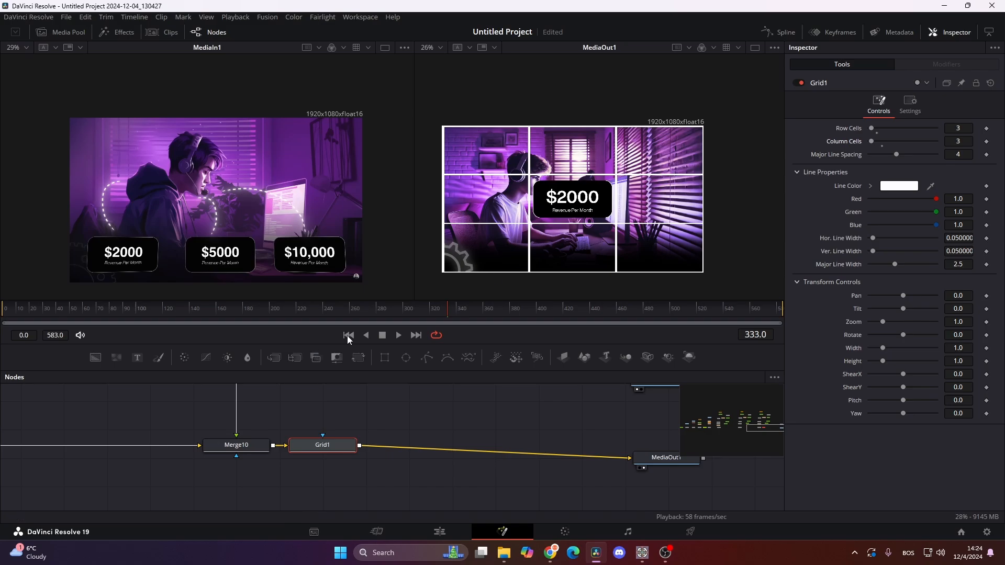
# - Move the first card into the grid's lower-left cell by setting DVE1's Center to X 0.174, Y 0.194
pyautogui.moveTo(241, 445); pyautogui.dragTo(733, 448)
pyautogui.moveTo(276, 451); pyautogui.dragTo(698, 479)
pyautogui.moveTo(298, 450); pyautogui.dragTo(733, 488)
pyautogui.moveTo(546, 466); pyautogui.dragTo(253, 438)
pyautogui.click(516, 439)
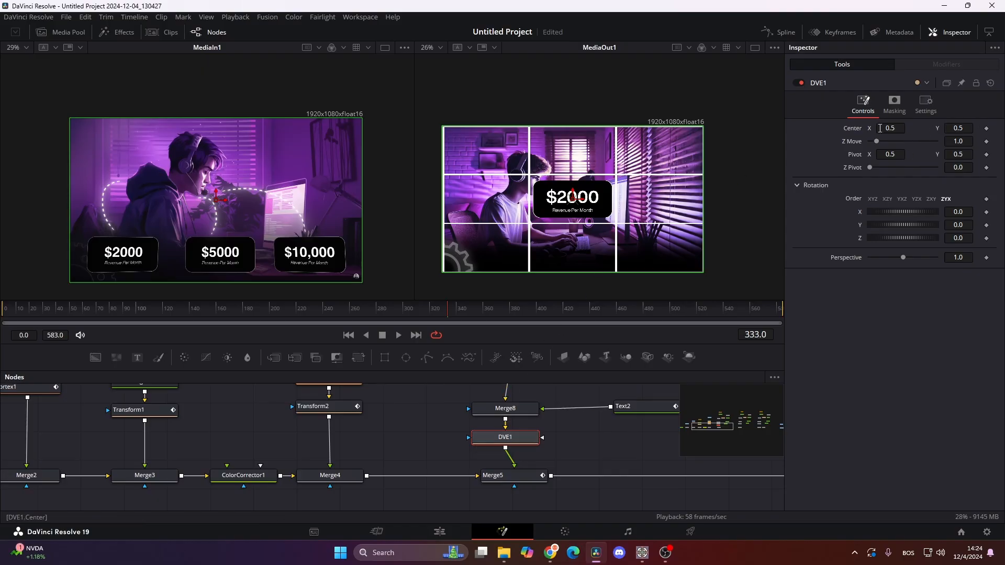
pyautogui.moveTo(880, 128); pyautogui.dragTo(851, 128)
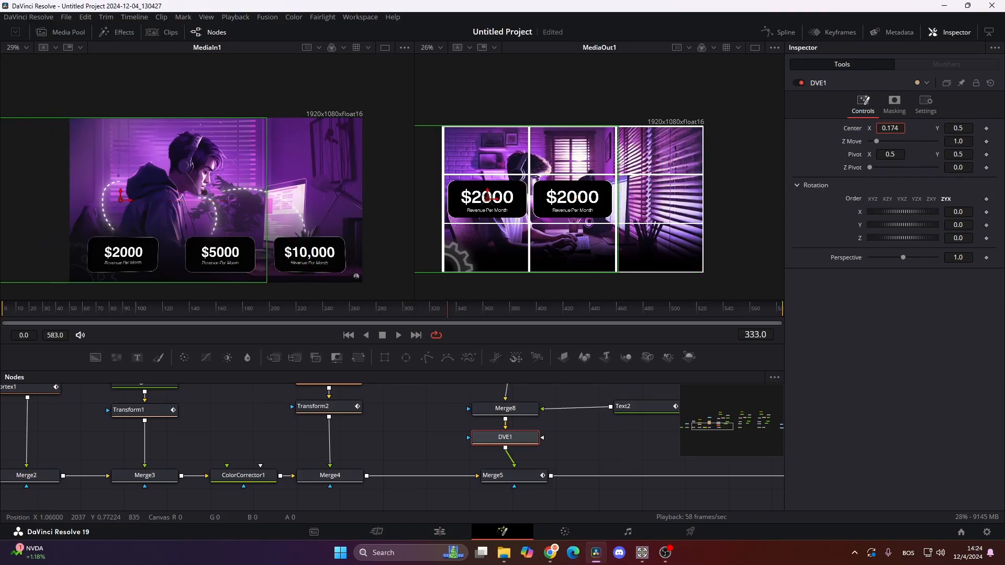
pyautogui.moveTo(967, 129); pyautogui.dragTo(940, 129)
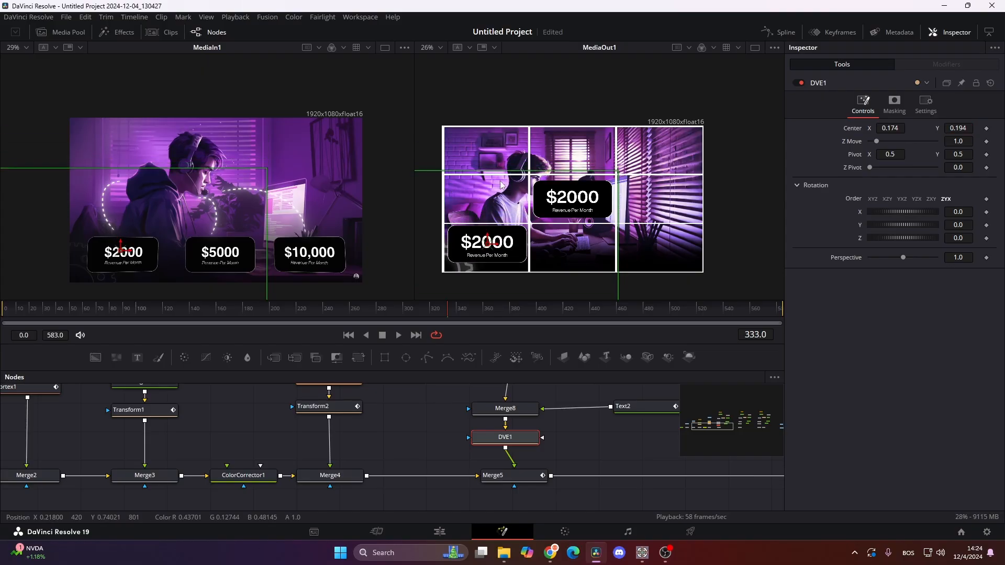
# - Set Merge5's Size to 0.85 and reposition the first card through DVE1 to Center X 0.141, Y 0.165
pyautogui.click(518, 475)
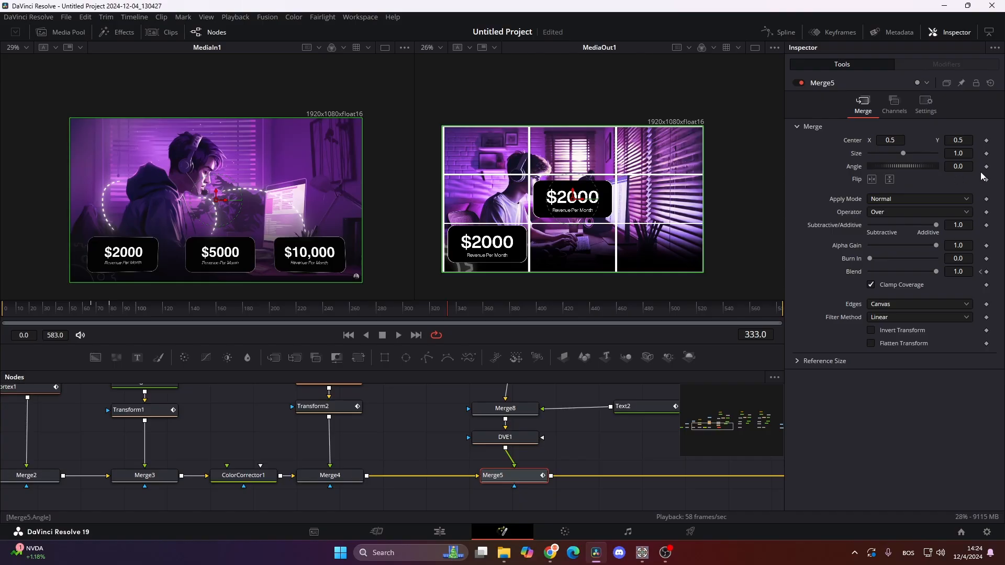
pyautogui.moveTo(965, 154); pyautogui.dragTo(935, 154)
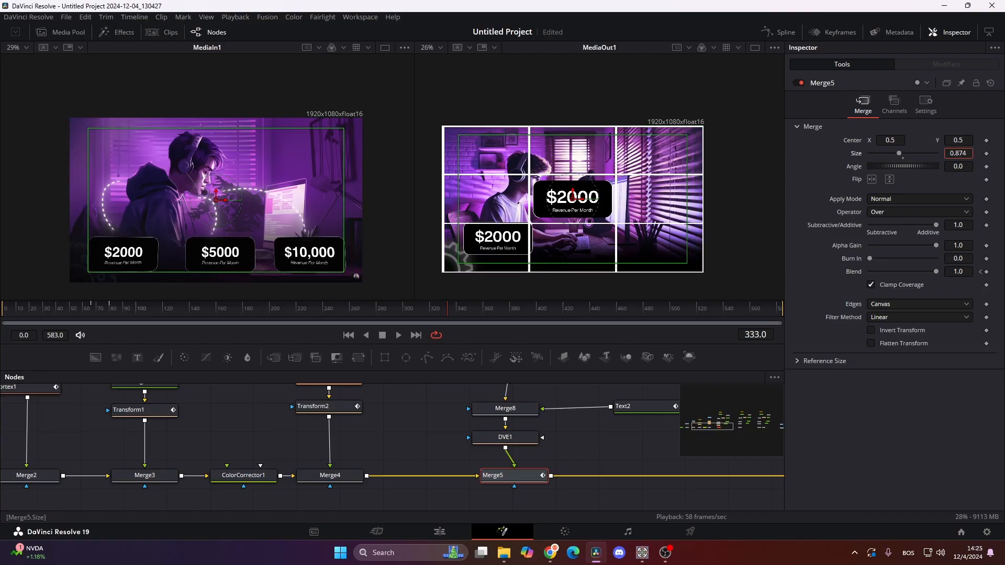
pyautogui.click(967, 154)
pyautogui.write('0.85')
pyautogui.press('Return')
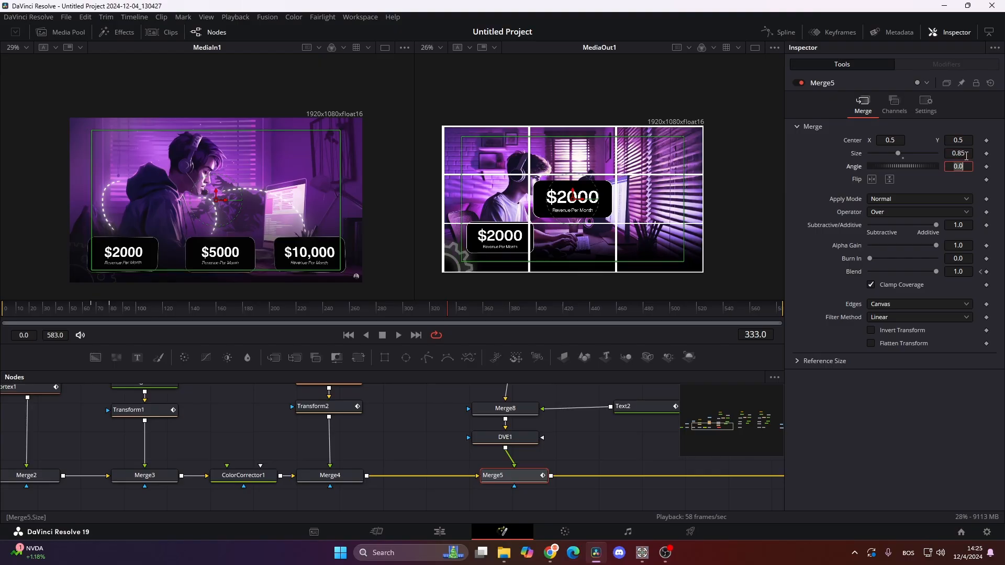
pyautogui.click(505, 437)
pyautogui.moveTo(500, 235); pyautogui.dragTo(493, 238)
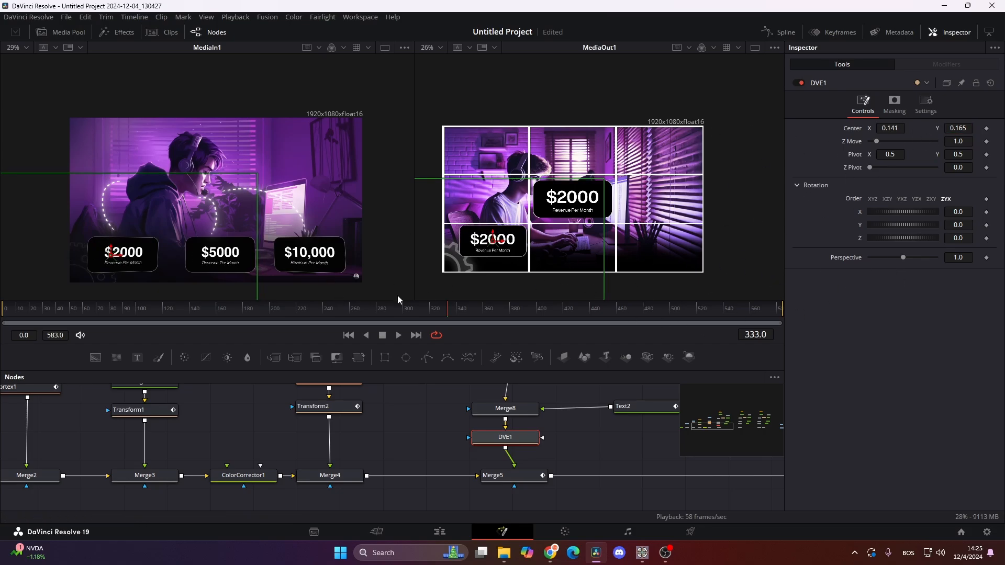
# - Tilt the first card to match the reference clip, setting DVE1's Y rotation to 10.0 and Z rotation to 1.0
pyautogui.scroll(4, 91, 252)
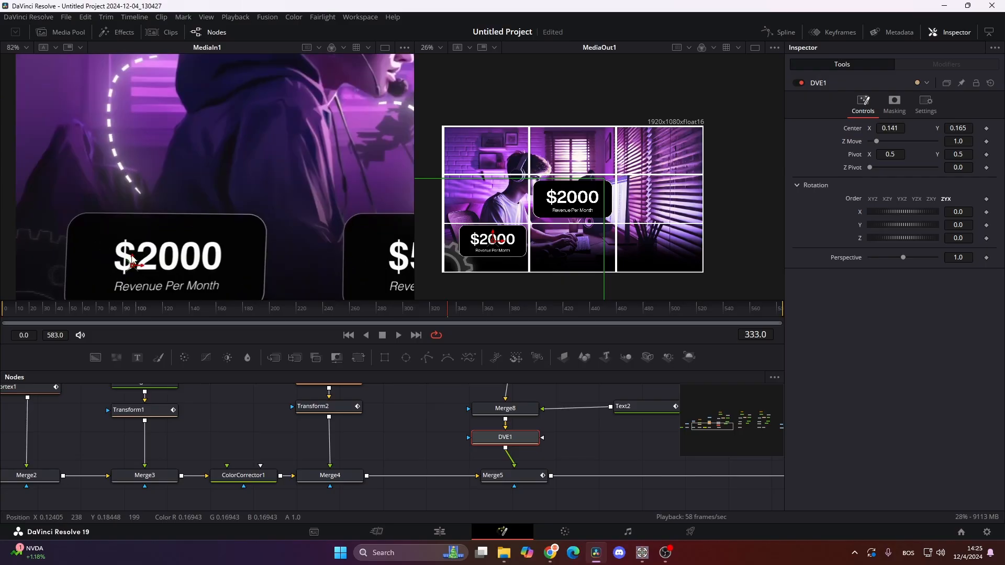
pyautogui.scroll(-2, 226, 222)
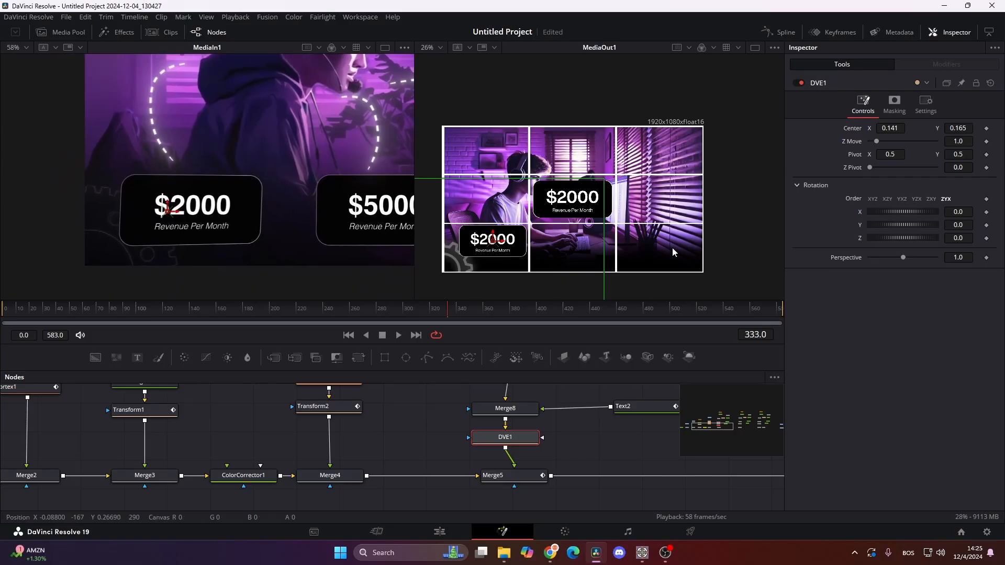
pyautogui.click(963, 224)
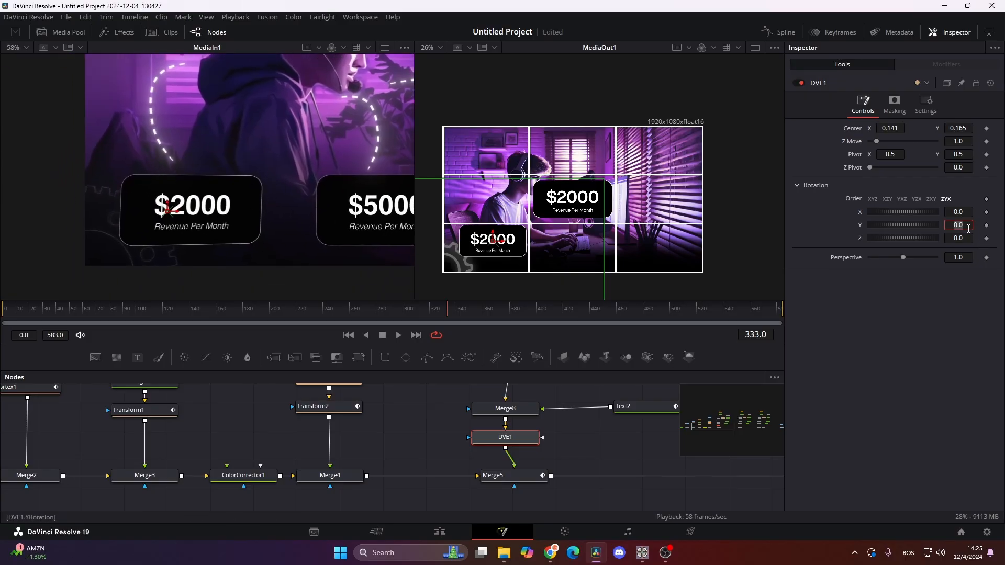
pyautogui.write('13.5')
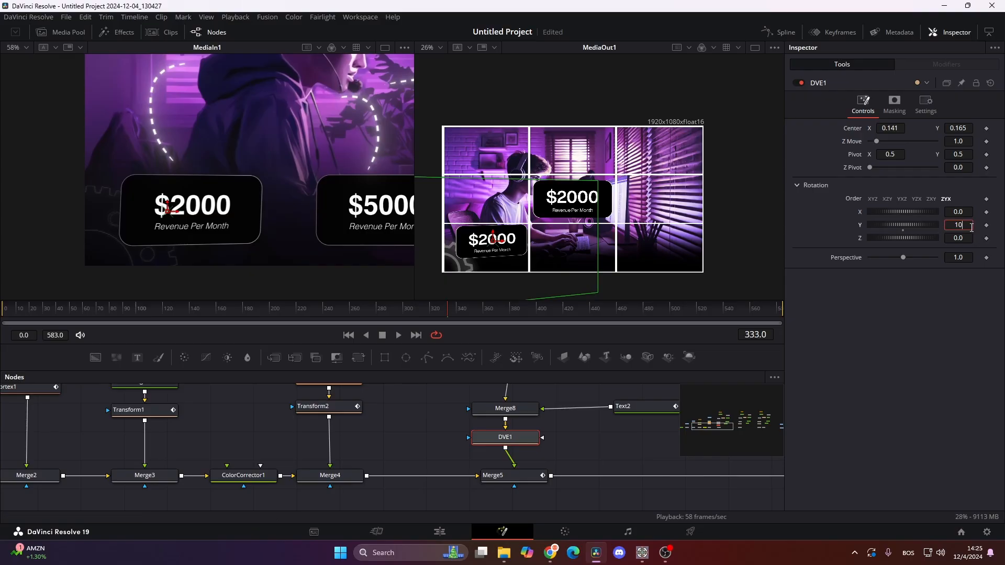
pyautogui.press('Tab')
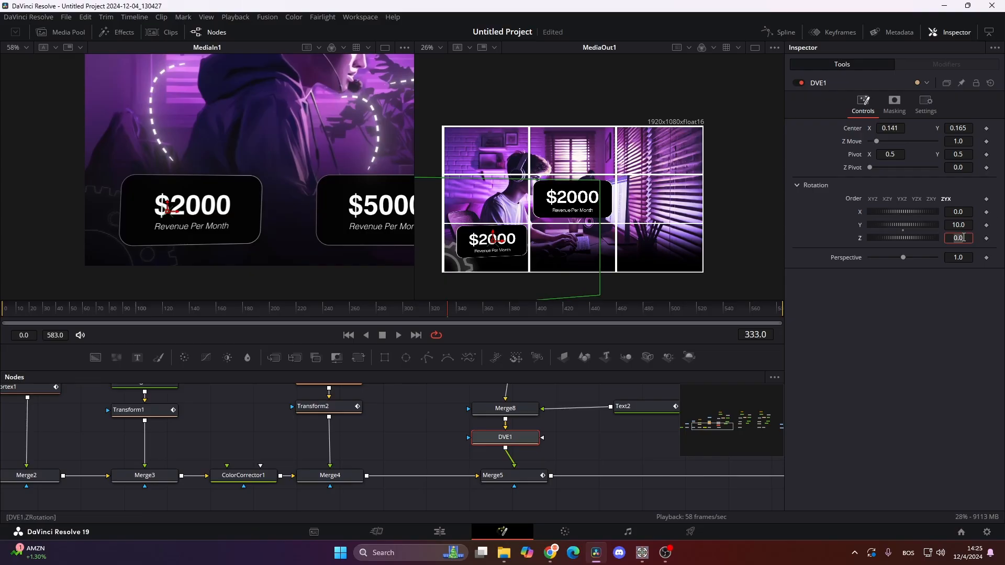
pyautogui.press('Tab')
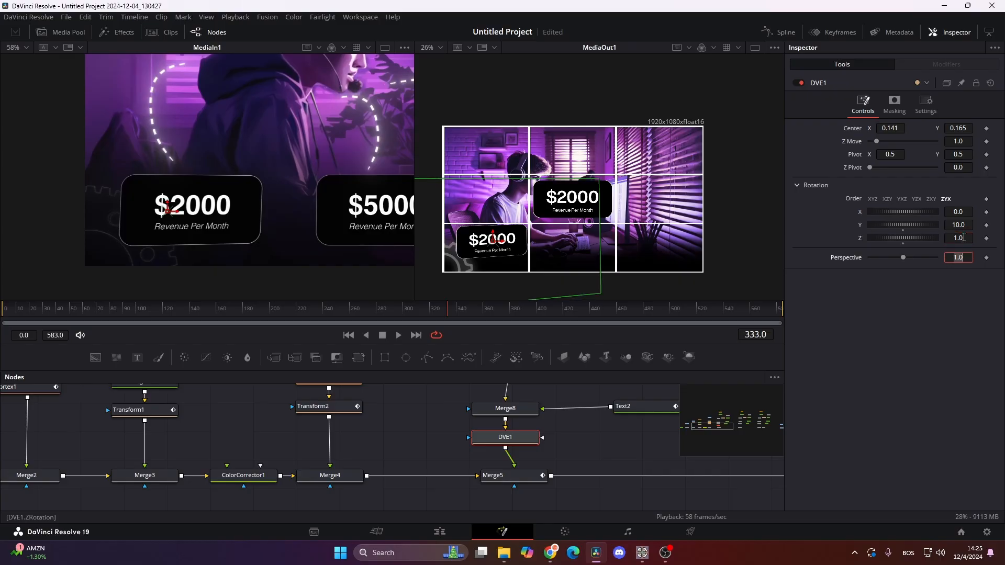
pyautogui.click(961, 240)
# - Add a Transform node after Merge8_1 and set its Center Y to 0.214 to lower the second card
pyautogui.moveTo(470, 457); pyautogui.dragTo(352, 462)
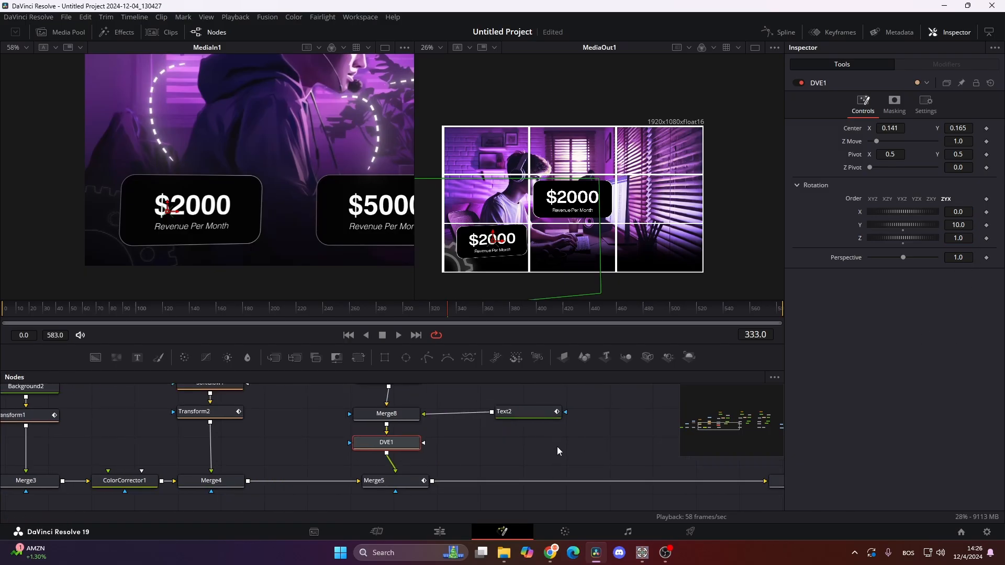
pyautogui.scroll(-3, 557, 447)
pyautogui.moveTo(548, 447); pyautogui.dragTo(394, 469)
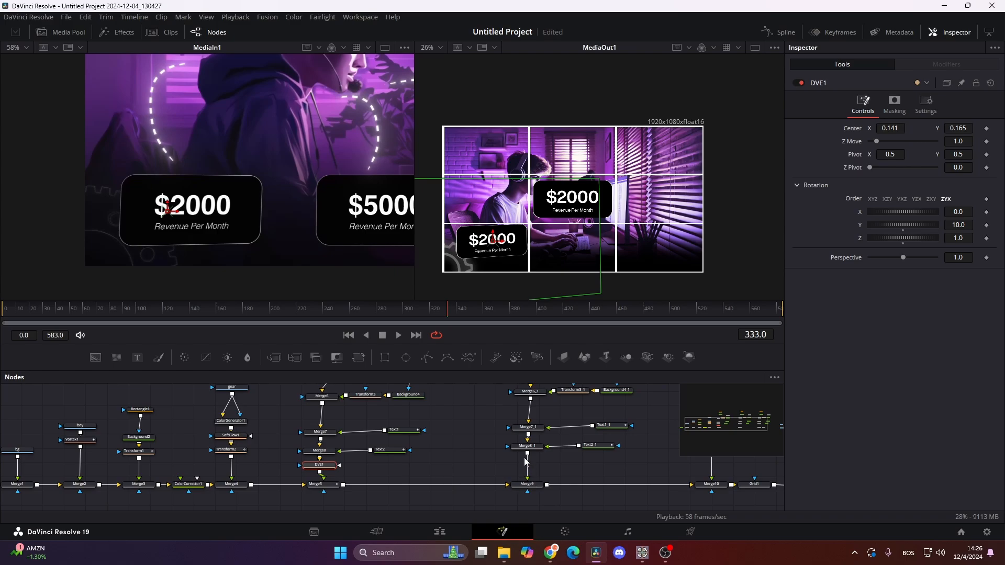
pyautogui.moveTo(332, 207); pyautogui.dragTo(219, 201)
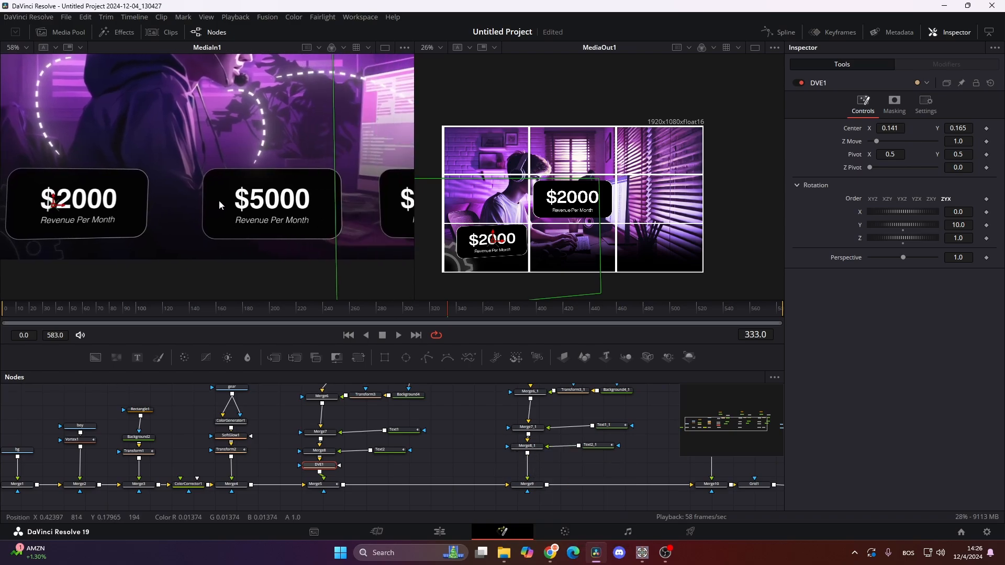
pyautogui.click(537, 449)
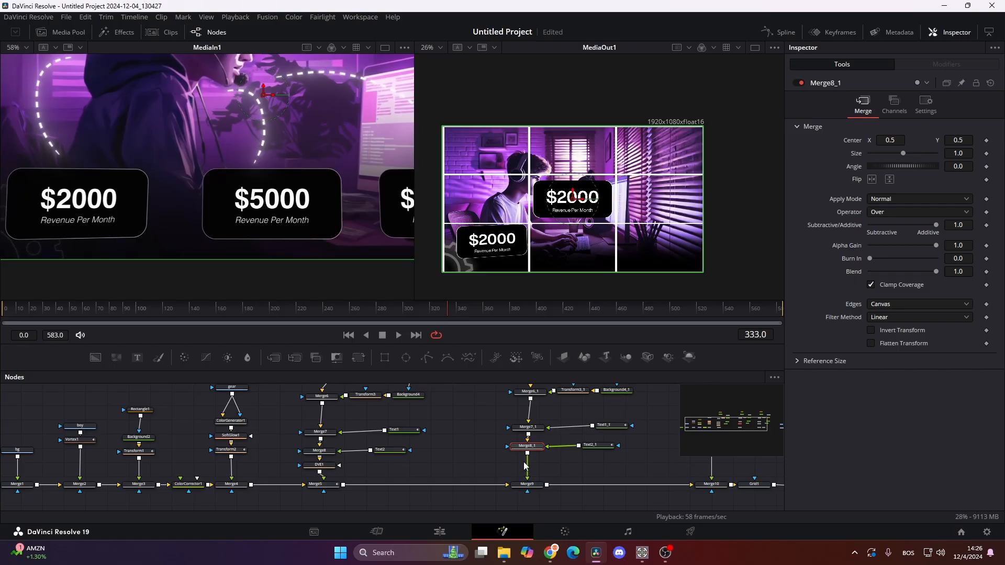
pyautogui.hotkey('shift', 'space')
pyautogui.write('gri')
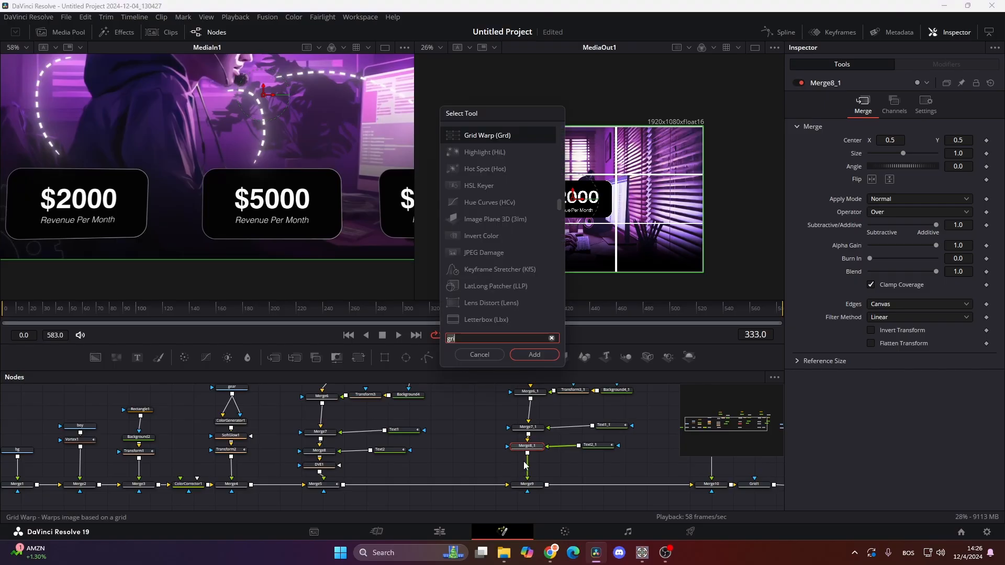
pyautogui.write('trans')
pyautogui.press('Return')
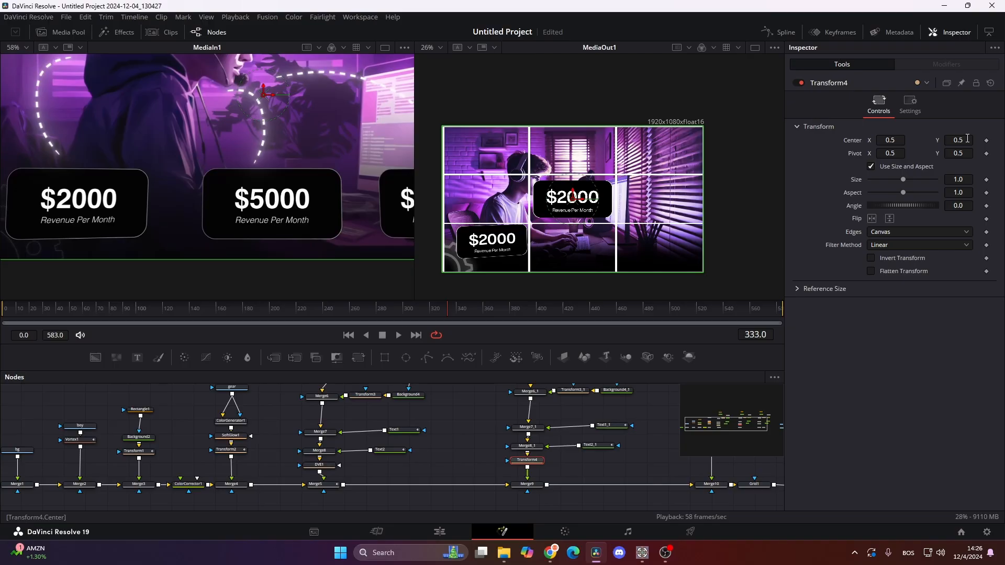
pyautogui.moveTo(967, 138); pyautogui.dragTo(818, 139)
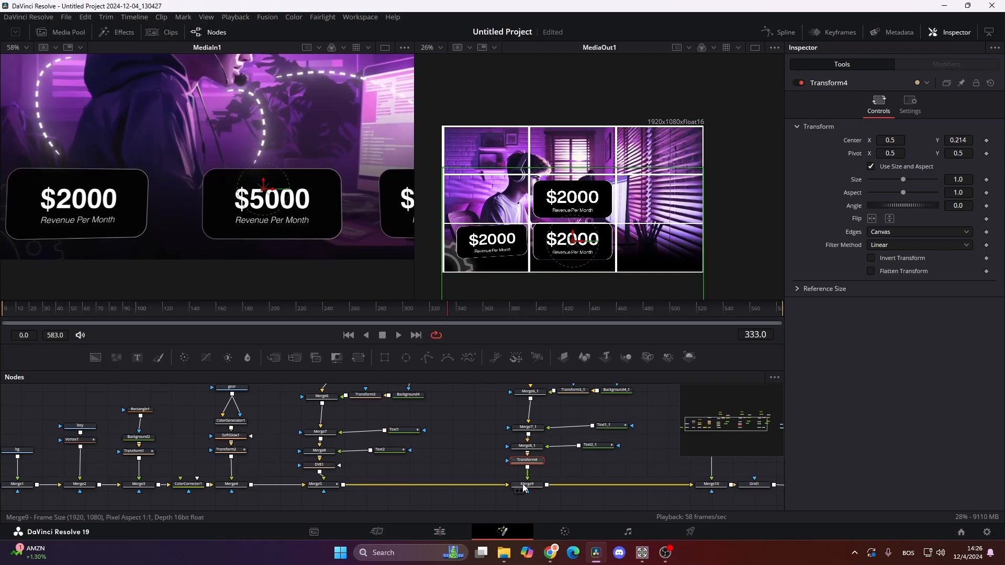
# - Set Merge9's Size to 0.85 and Transform4's Center Y to 0.167 to align the second card with the first
pyautogui.click(524, 486)
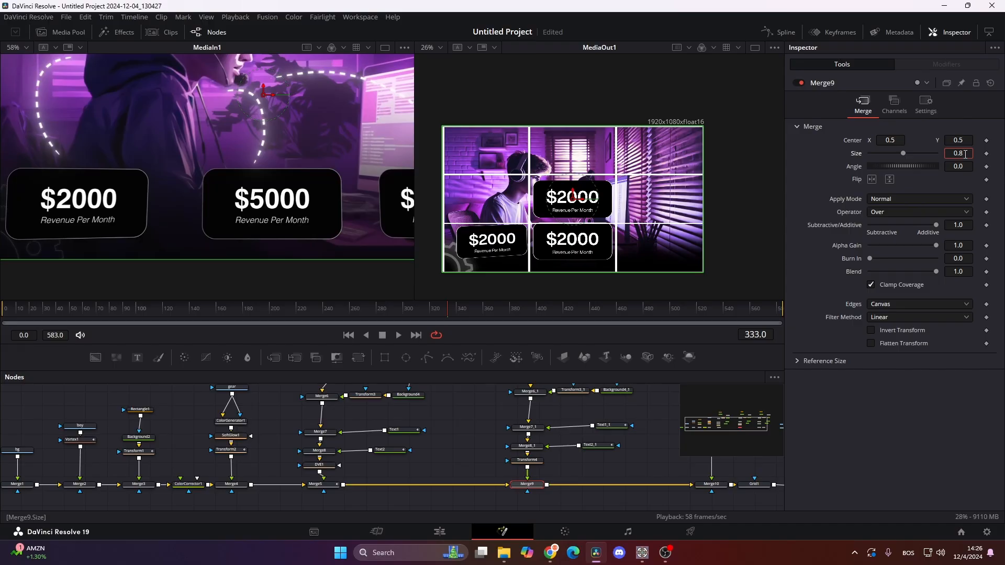
pyautogui.press('Tab')
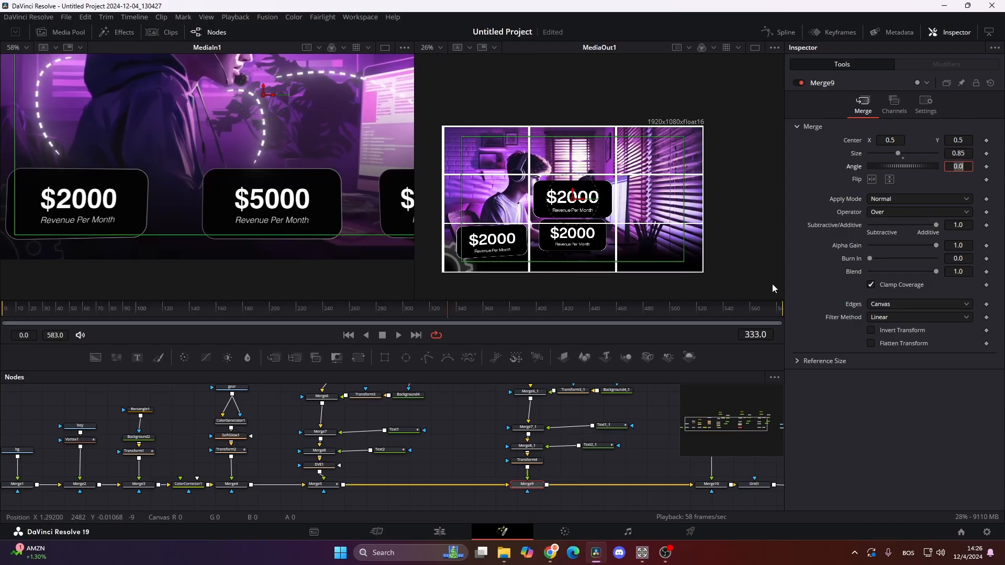
pyautogui.click(527, 460)
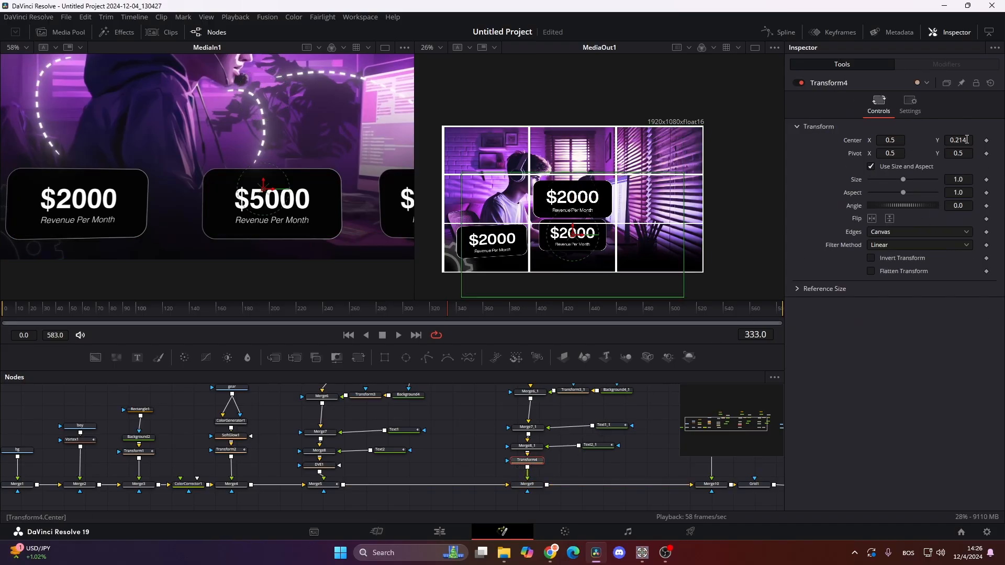
pyautogui.moveTo(968, 140); pyautogui.dragTo(943, 139)
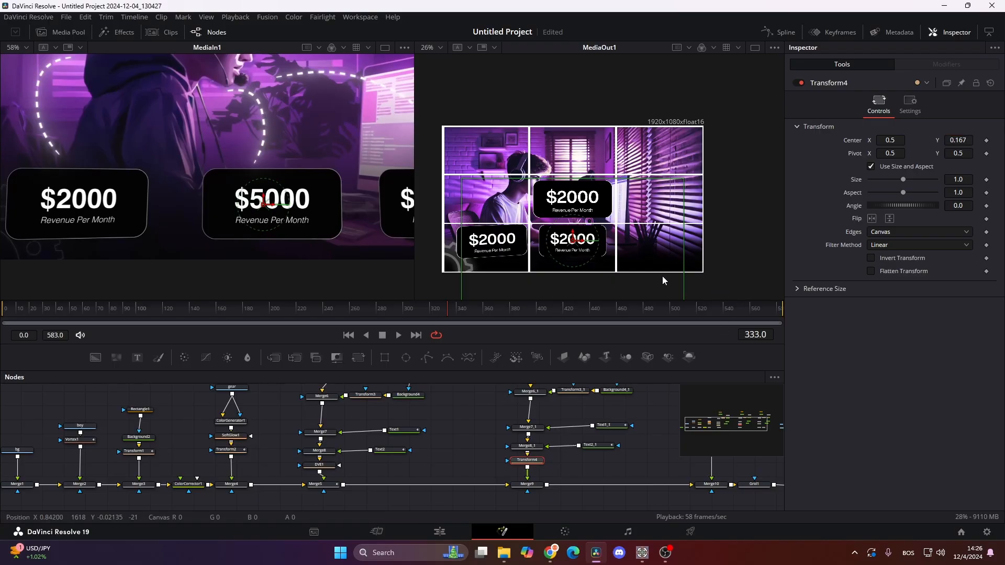
# - Set Merge10's Size to 0.85 for the third card and select its Merge8_2 node
pyautogui.moveTo(613, 463); pyautogui.dragTo(401, 473)
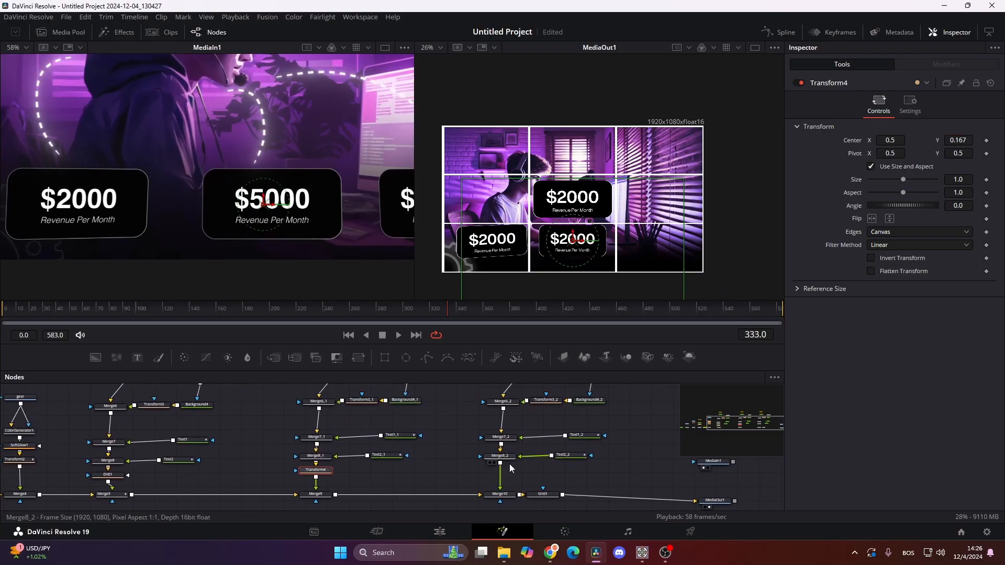
pyautogui.click(500, 494)
pyautogui.scroll(-1, 502, 471)
pyautogui.click(965, 153)
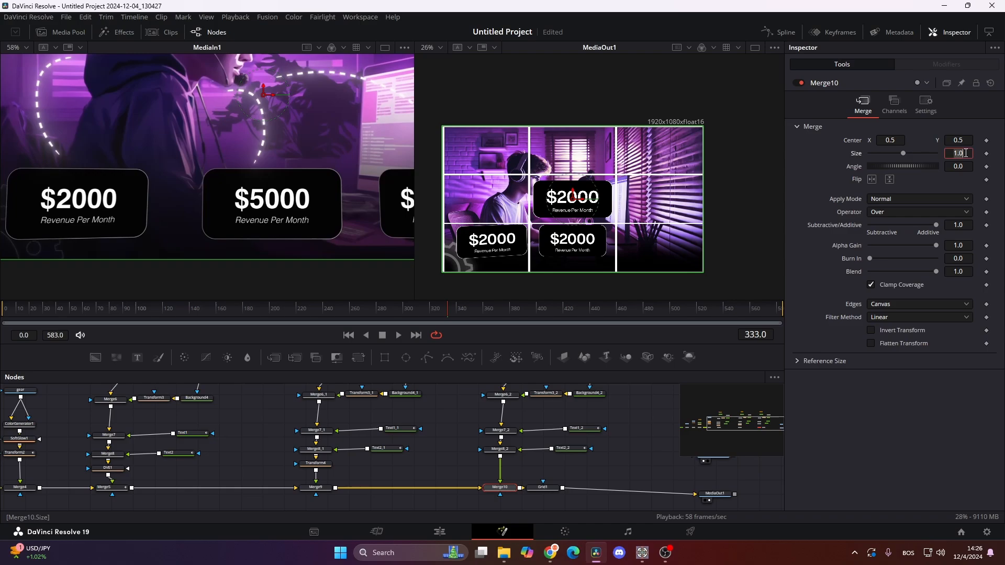
pyautogui.press('Tab')
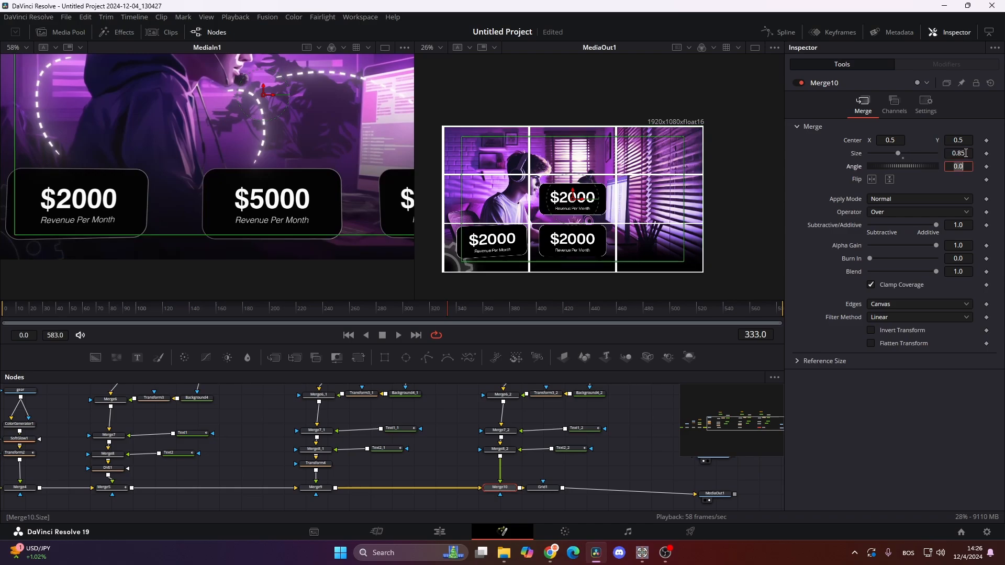
pyautogui.click(504, 449)
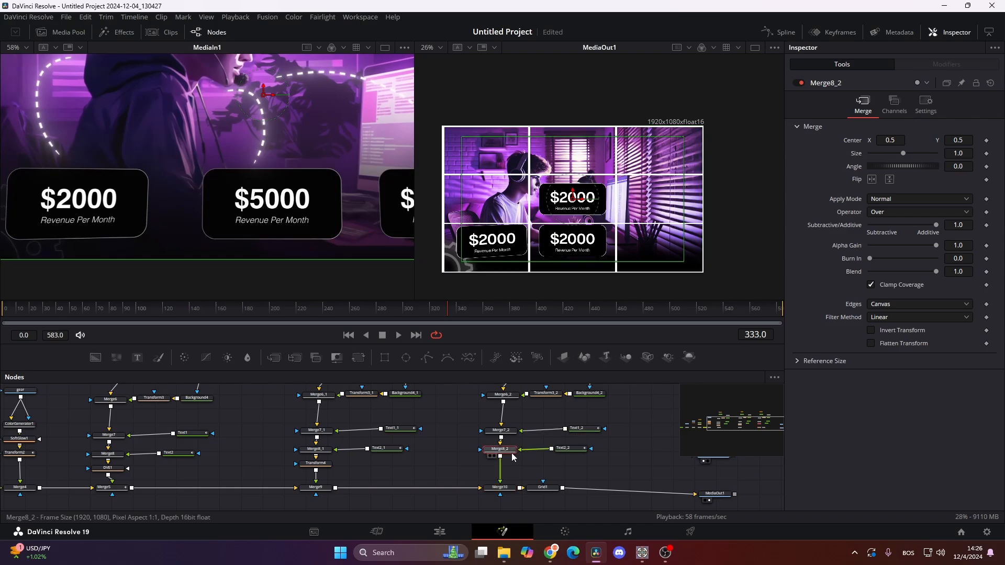
# - Add a DVE node after Merge8_2 and move the third card to Center X 0.858, Y 0.164
pyautogui.hotkey('shift', 'space')
pyautogui.write('dve')
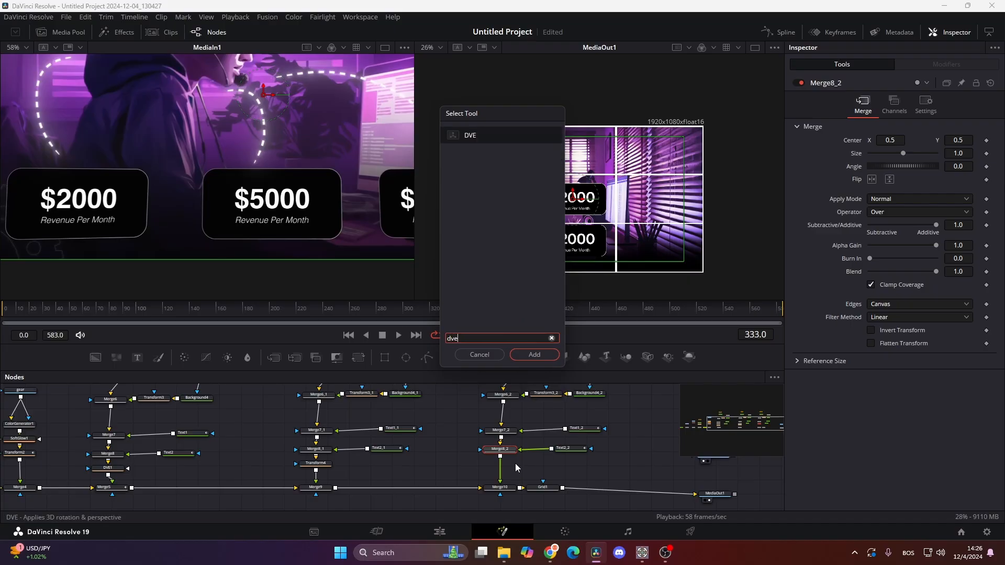
pyautogui.press('Return')
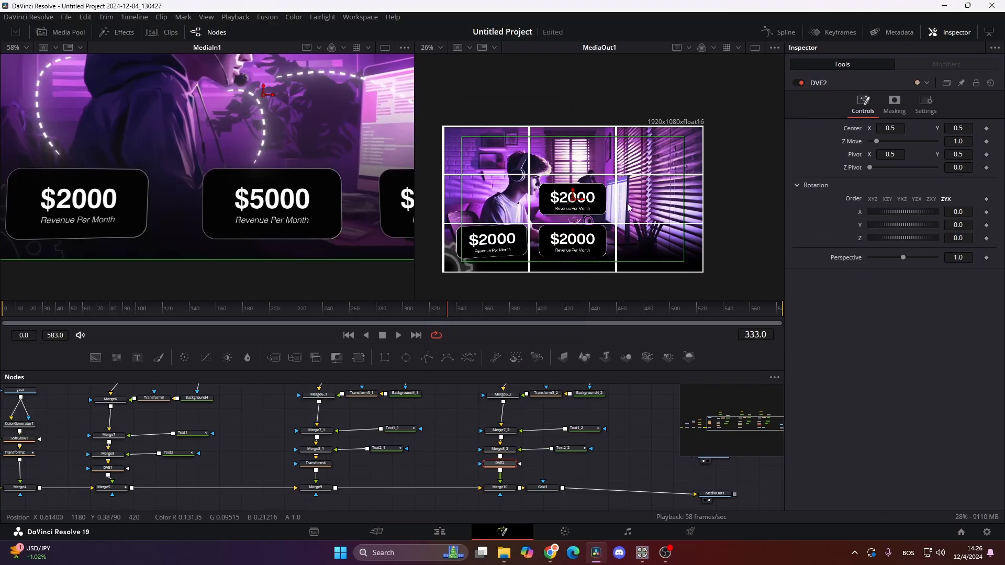
pyautogui.moveTo(887, 127); pyautogui.dragTo(782, 128)
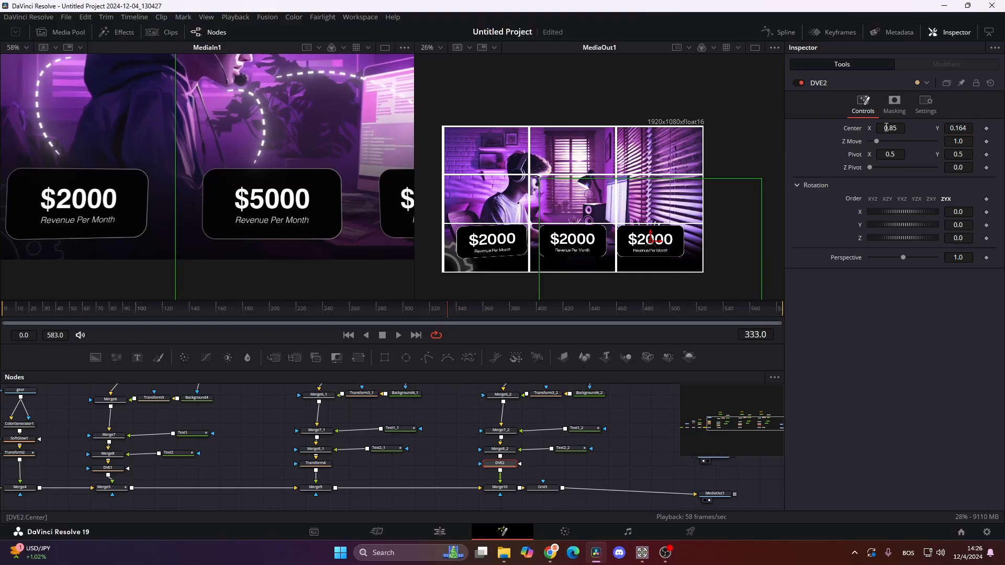
pyautogui.moveTo(886, 128); pyautogui.dragTo(891, 128)
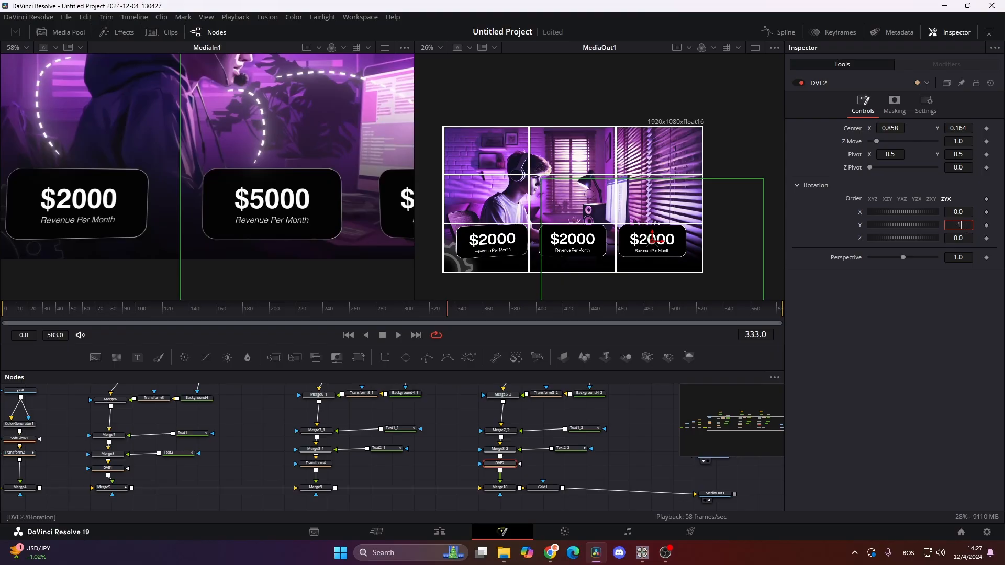
# - Tilt the third card with DVE2's Y rotation at -10.0 and Z rotation at -1.0, and set its Center X to 0.863
pyautogui.click(966, 229)
pyautogui.write('-10')
pyautogui.press('Tab')
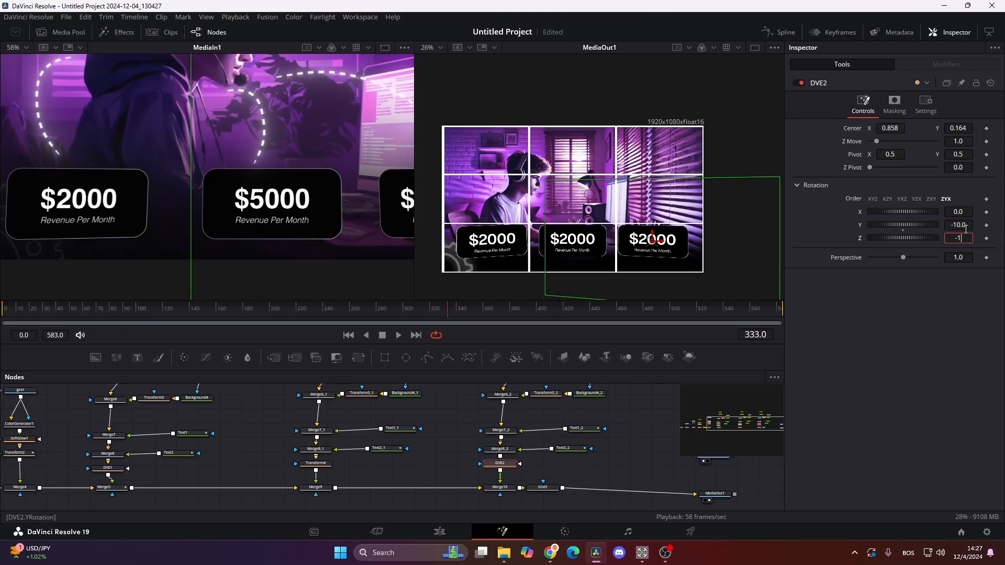
pyautogui.write('-1')
pyautogui.press('Tab')
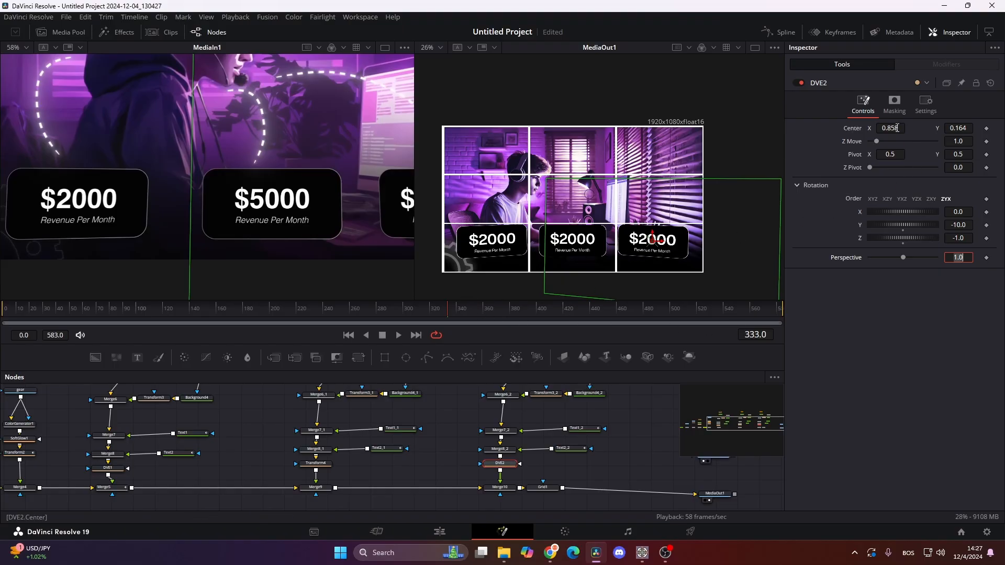
pyautogui.moveTo(897, 128); pyautogui.dragTo(900, 128)
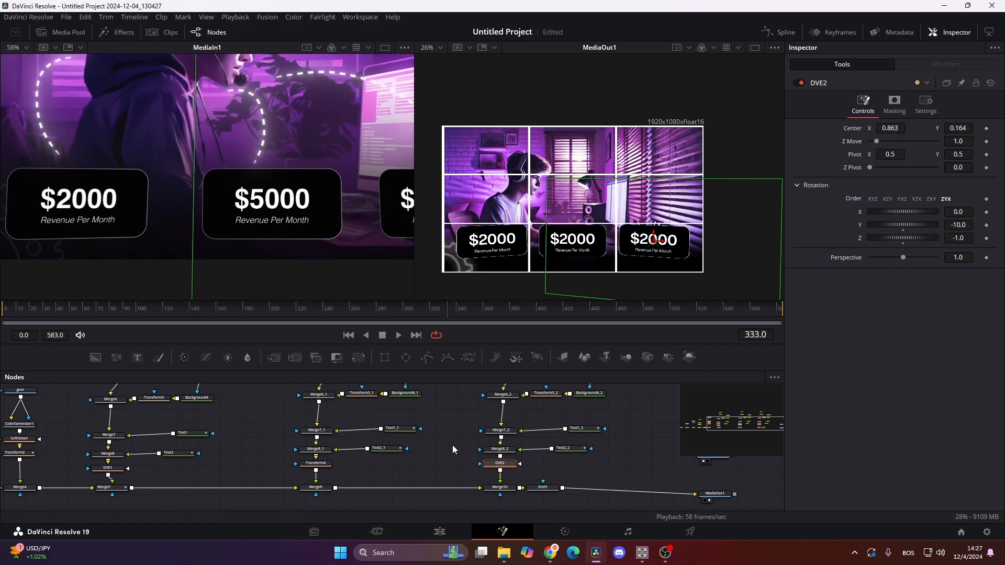
# - Check the second card's amount in the reference clip and change the Text2_1 text to $5000
pyautogui.moveTo(155, 328); pyautogui.dragTo(252, 329)
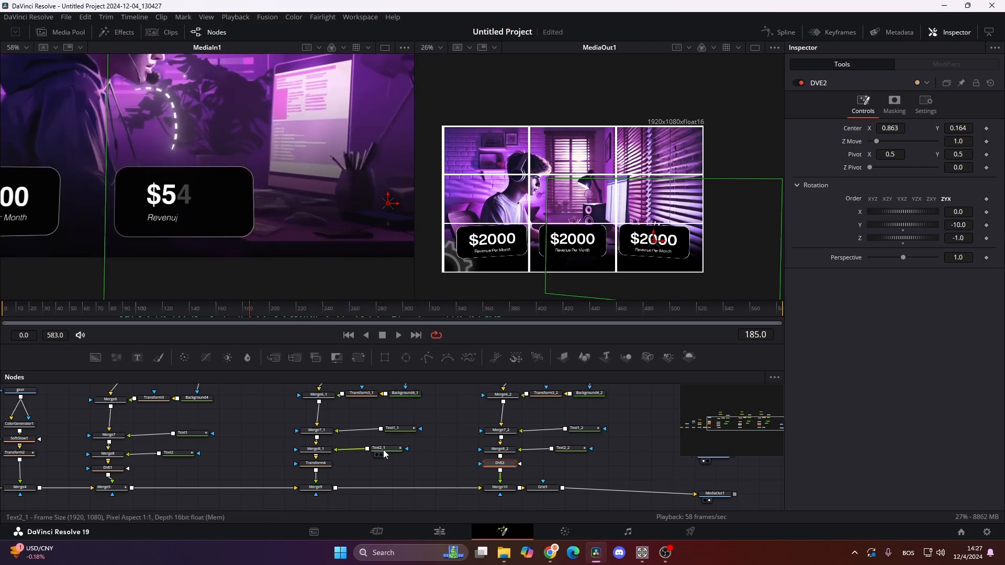
pyautogui.moveTo(340, 462); pyautogui.dragTo(408, 476)
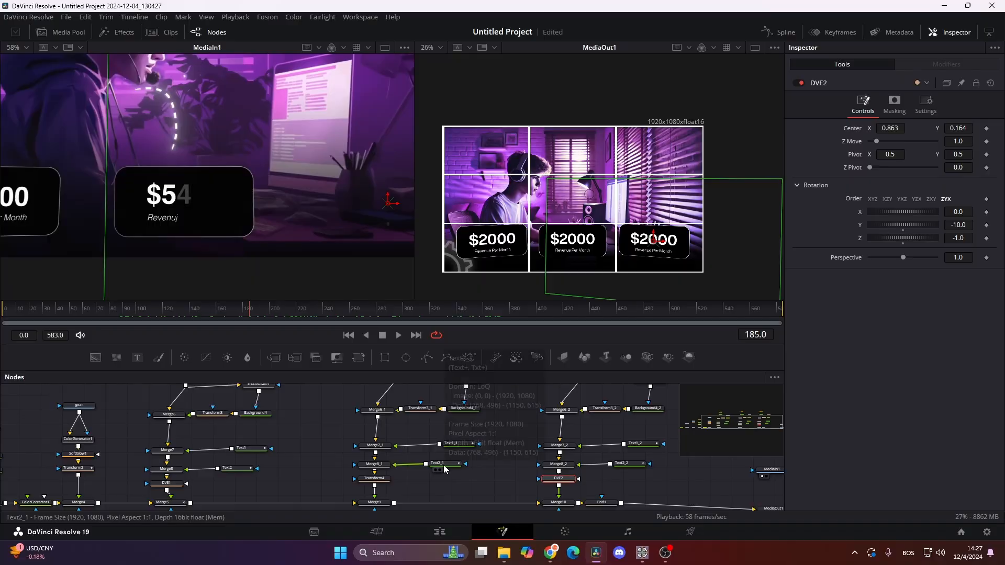
pyautogui.click(444, 463)
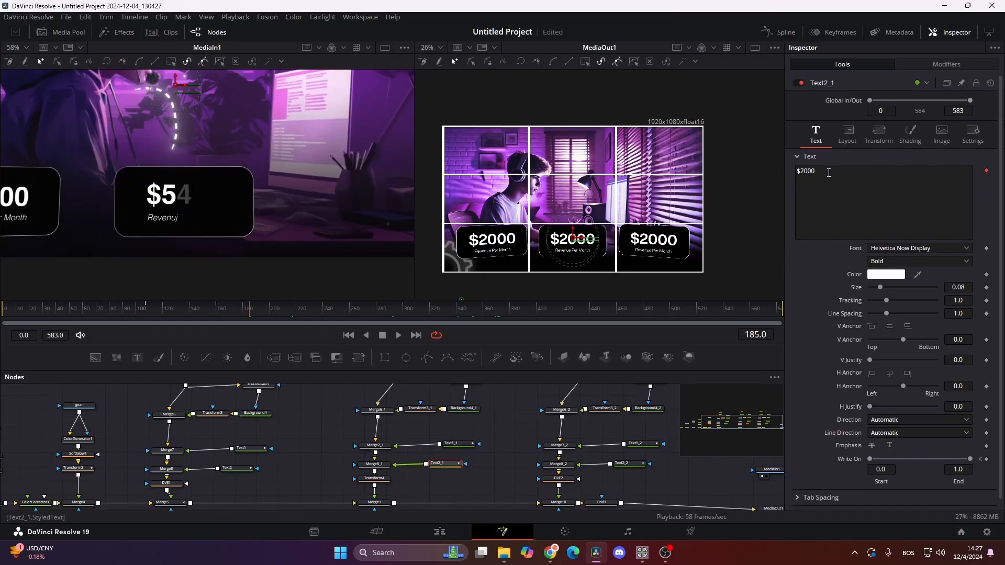
pyautogui.click(824, 173)
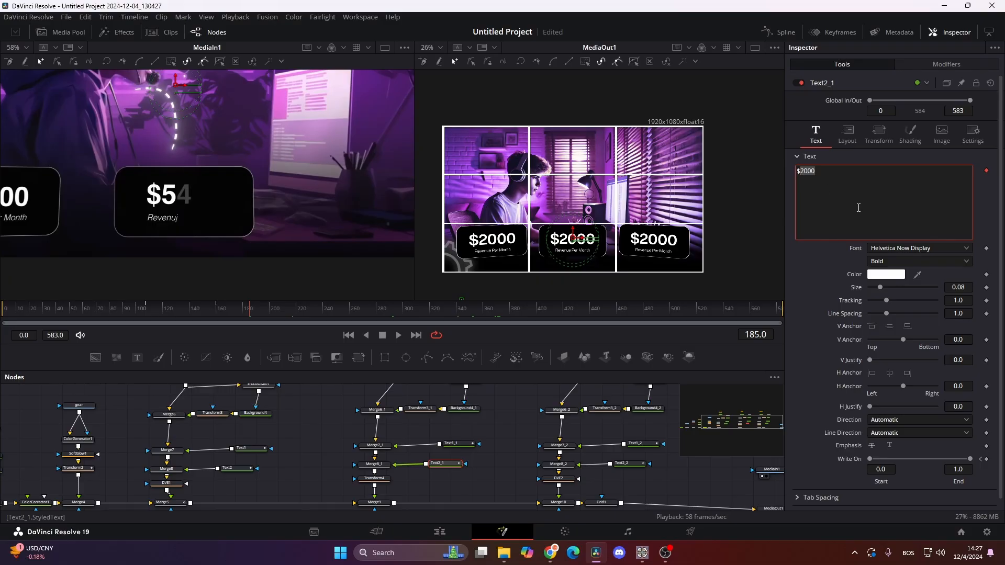
pyautogui.write('$5000')
# - Check the third card's amount in the reference clip at frame 342 and change the Text2_2 text to $10,000
pyautogui.click(461, 312)
pyautogui.hscroll(4, 481, 440)
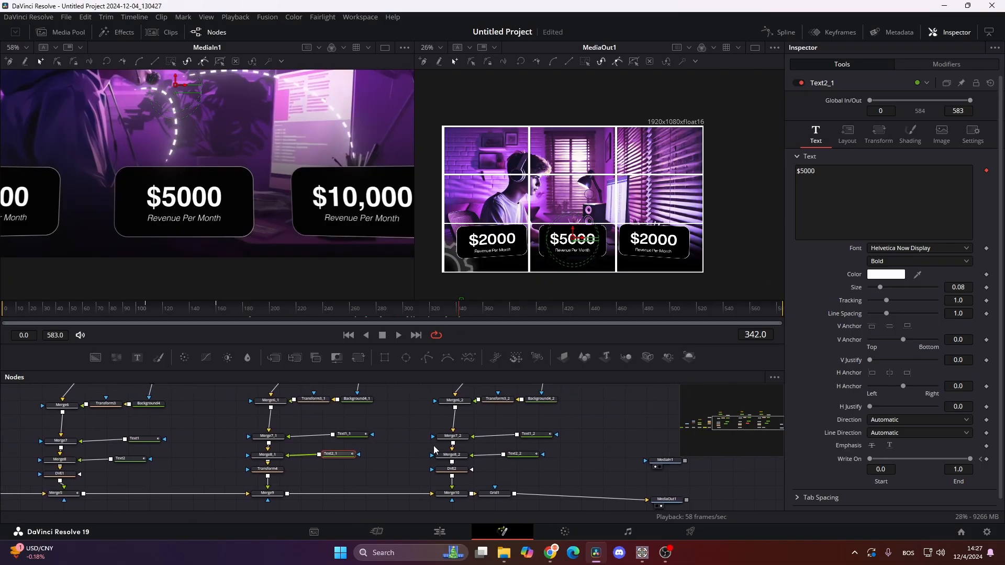
pyautogui.click(519, 457)
pyautogui.tripleClick(868, 182)
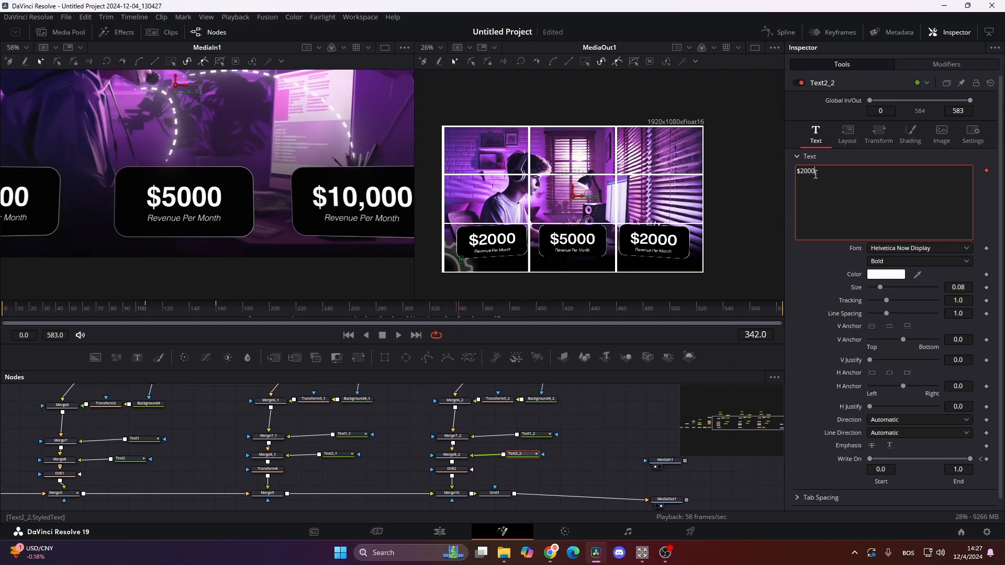
pyautogui.write('$10,000')
# - Add a Blend keyframe at frame 66 in the common settings of the second card's Merge9 node
pyautogui.click(17, 323)
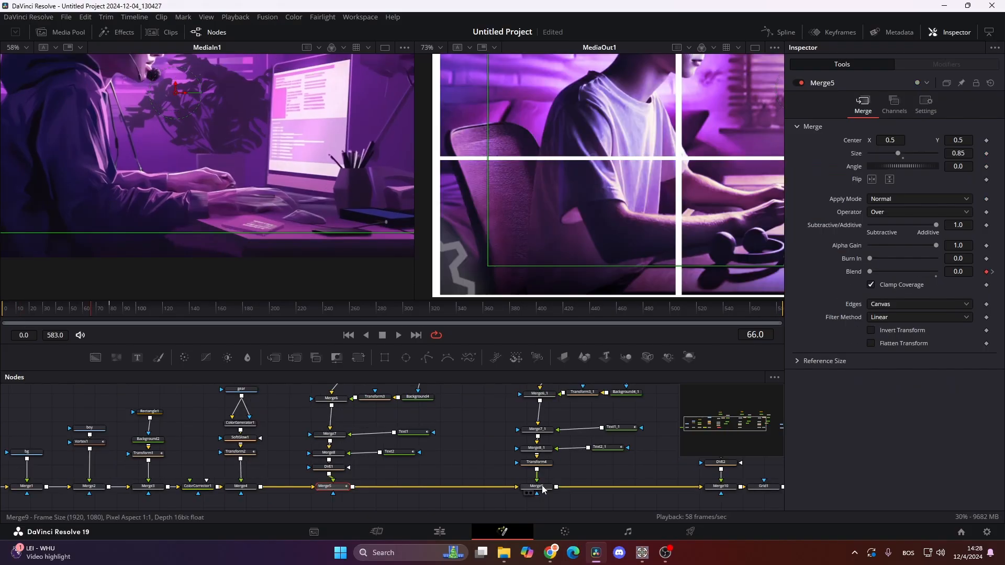
pyautogui.scroll(3, 412, 491)
pyautogui.scroll(-3, 393, 471)
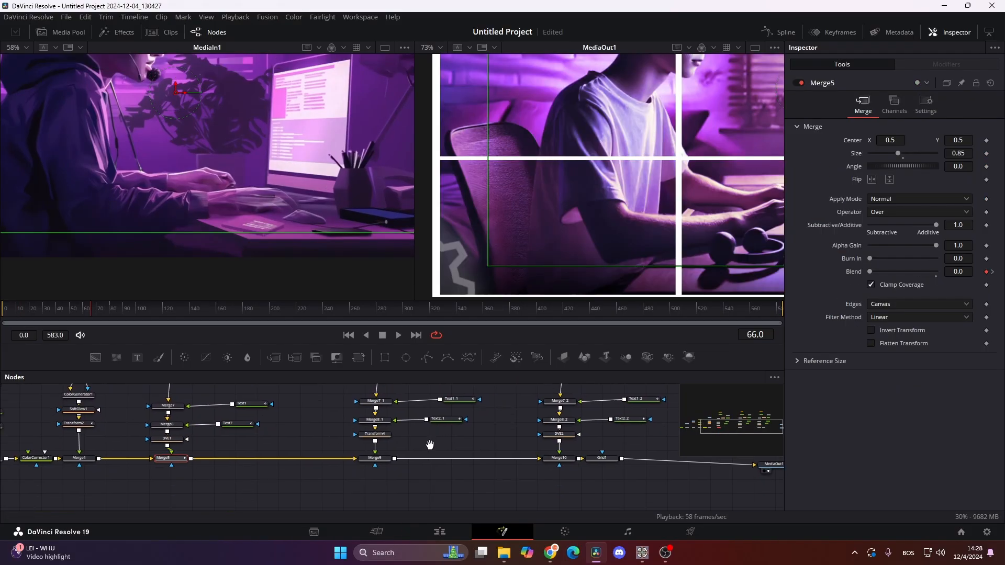
pyautogui.click(374, 459)
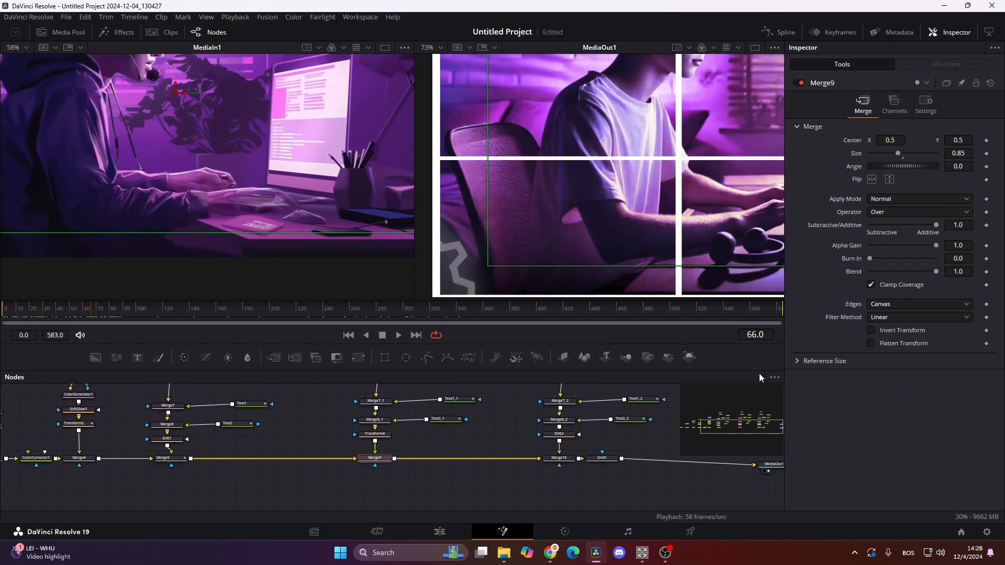
pyautogui.click(929, 116)
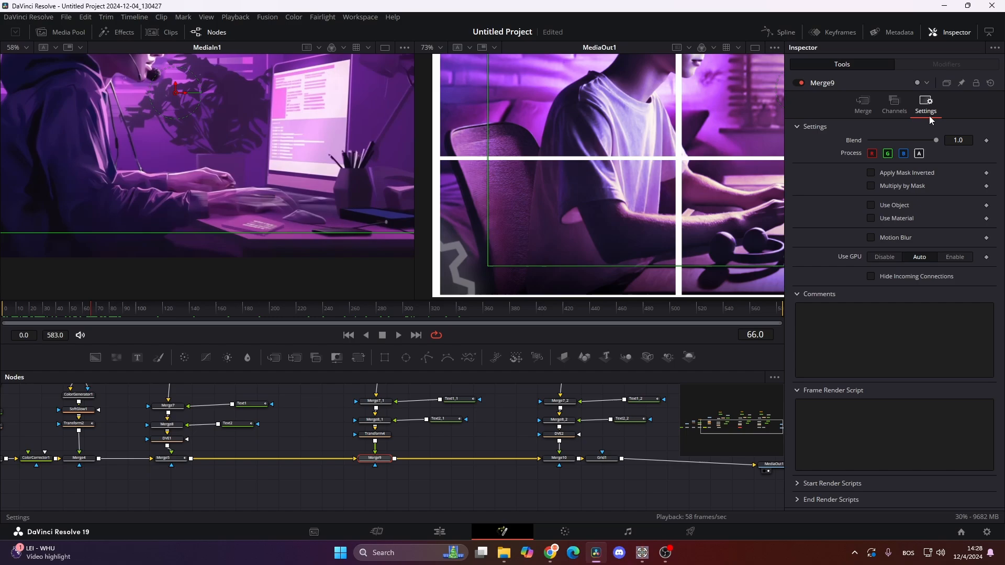
# - Following Merge5's fade timing, keyframe Merge9's Blend at 1.0 on frame 80 and set its frame 66 keyframe to 0.0
pyautogui.click(173, 459)
pyautogui.moveTo(93, 307); pyautogui.dragTo(111, 309)
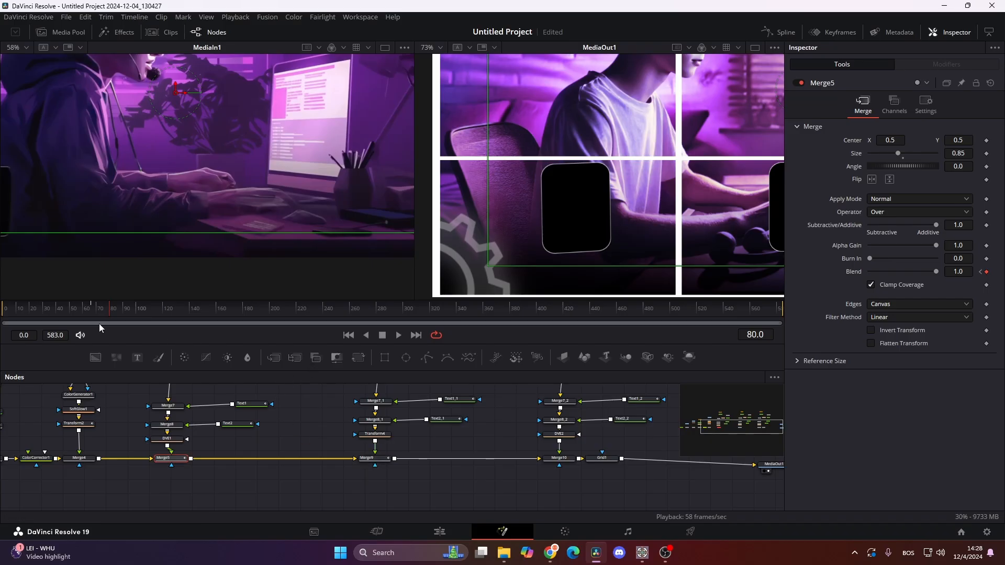
pyautogui.click(93, 312)
pyautogui.click(91, 312)
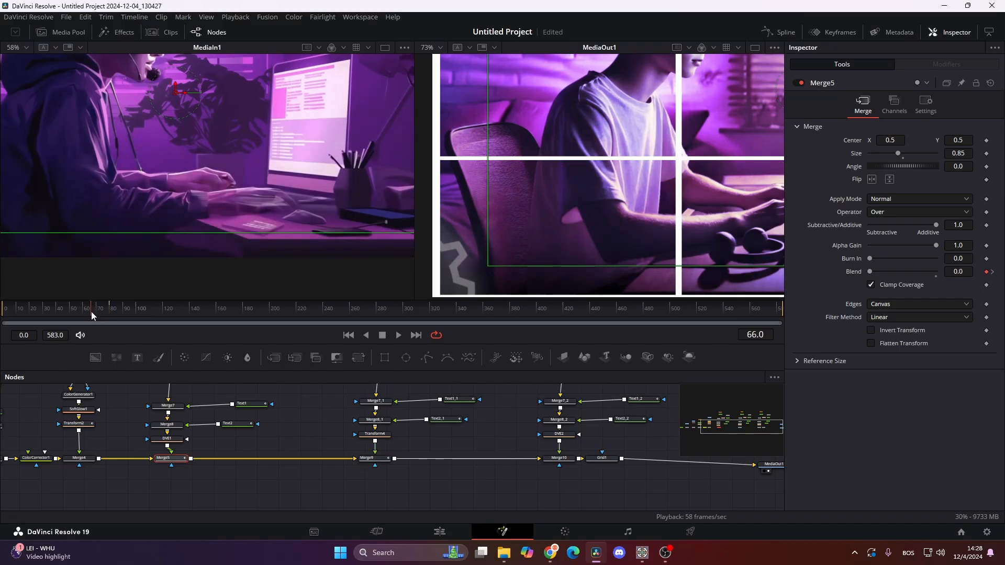
pyautogui.moveTo(91, 312); pyautogui.dragTo(111, 311)
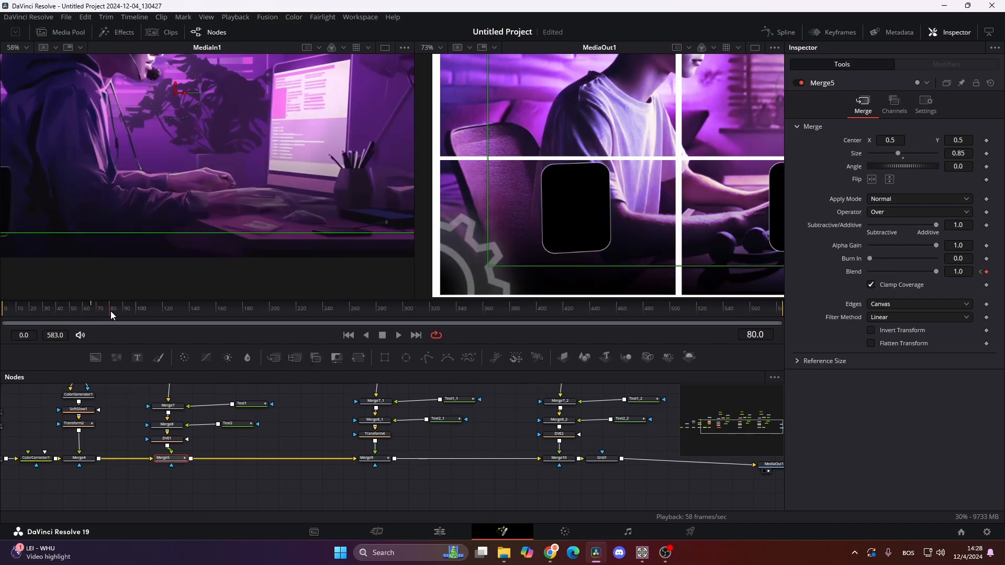
pyautogui.click(370, 458)
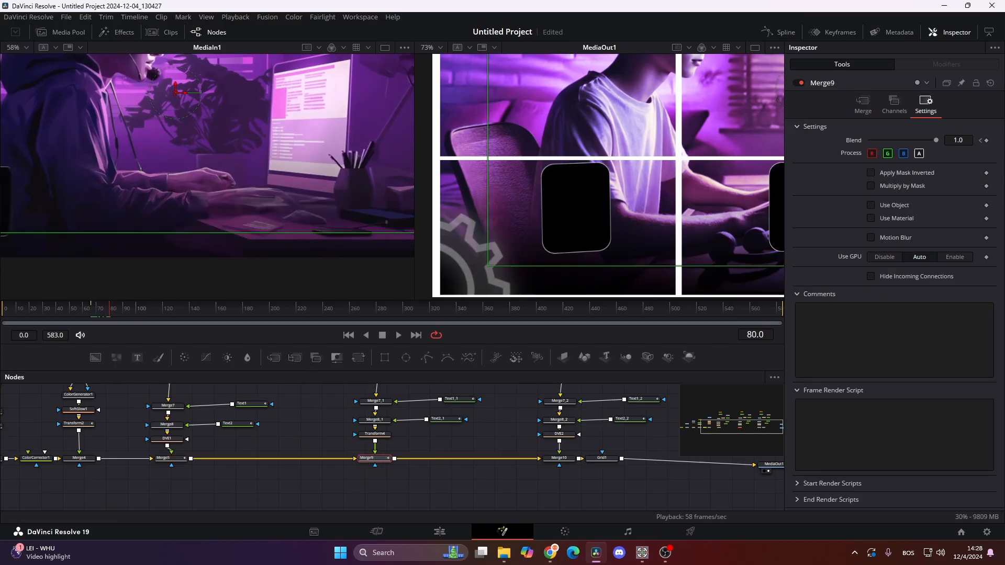
pyautogui.click(980, 141)
pyautogui.moveTo(937, 142); pyautogui.dragTo(786, 146)
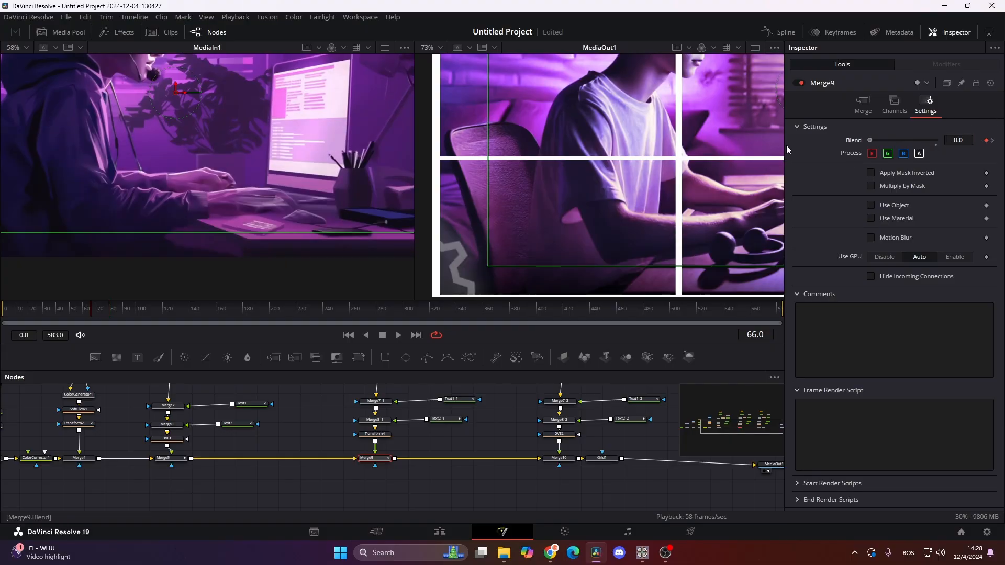
# - Add a Blend keyframe at frame 66 in the common settings of the third card's Merge10 node
pyautogui.click(560, 459)
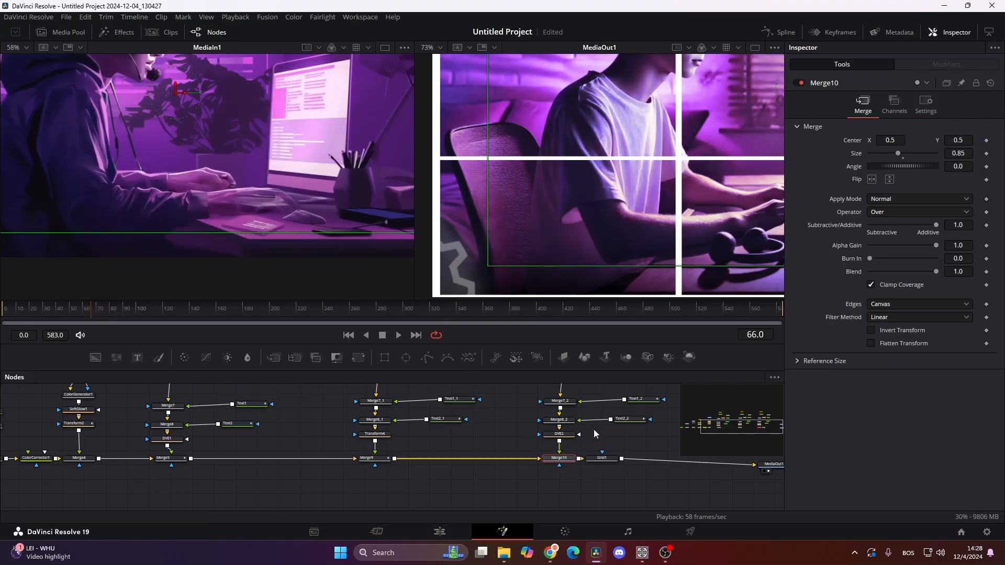
pyautogui.click(924, 105)
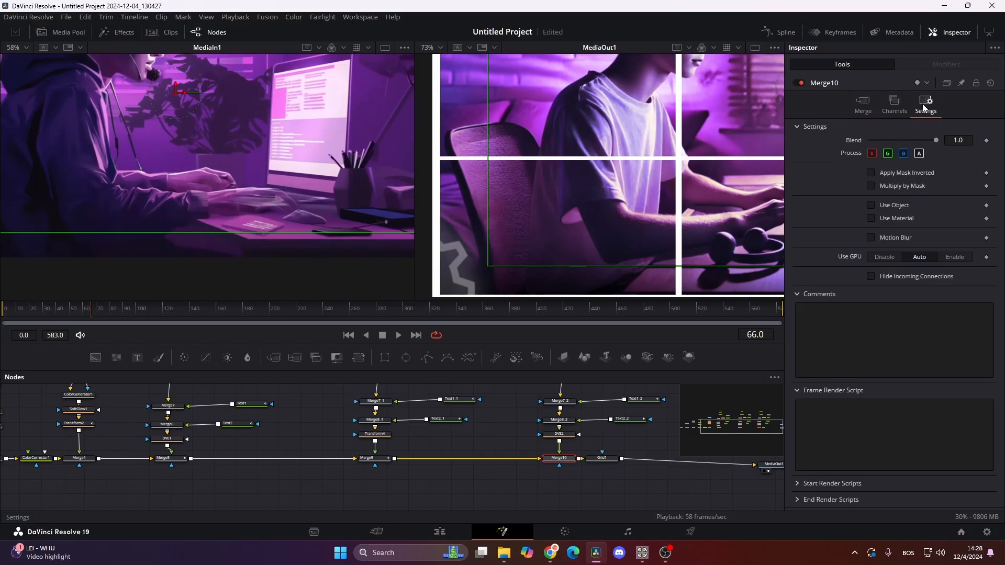
pyautogui.click(986, 140)
# - Keyframe Merge10's Blend at 1.0 on frame 80 and set its frame 66 keyframe to 0.0
pyautogui.click(110, 309)
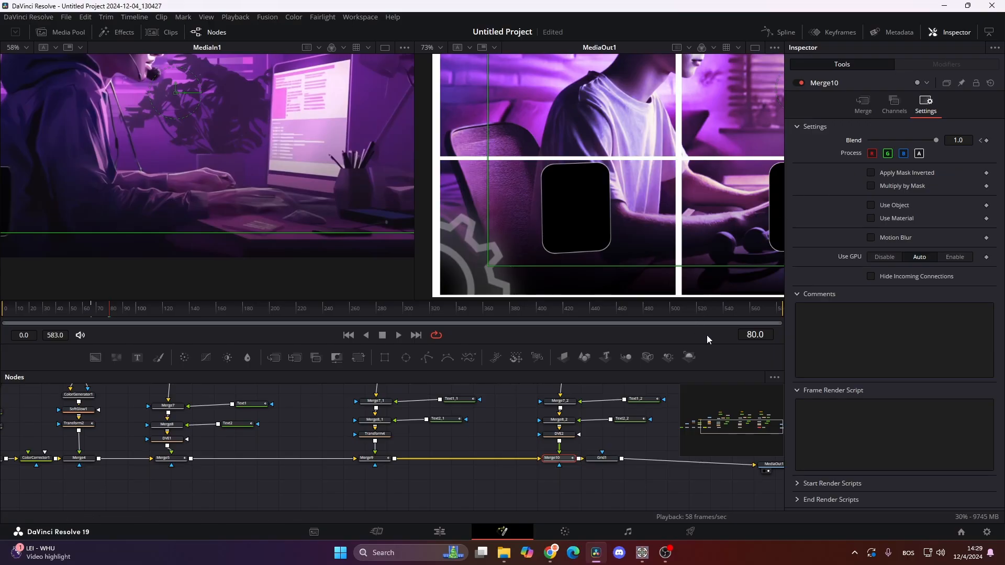
pyautogui.moveTo(721, 213); pyautogui.dragTo(310, 225)
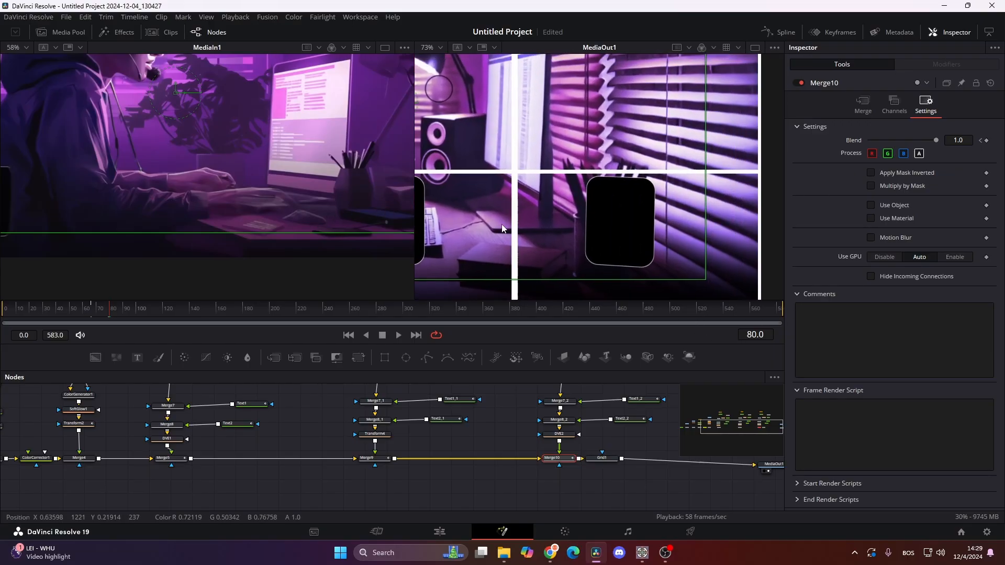
pyautogui.click(92, 311)
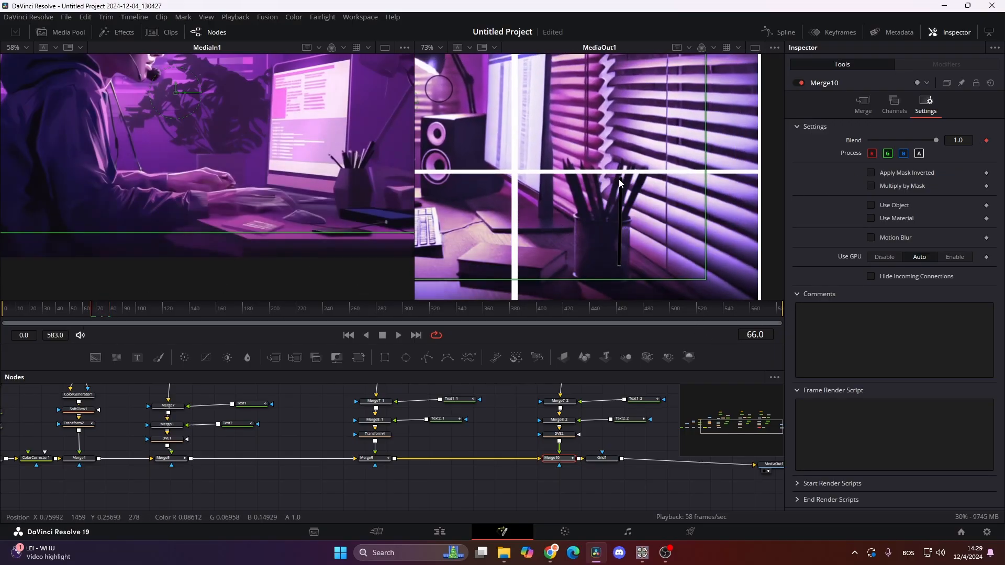
pyautogui.scroll(3, 667, 187)
pyautogui.moveTo(558, 218); pyautogui.dragTo(579, 151)
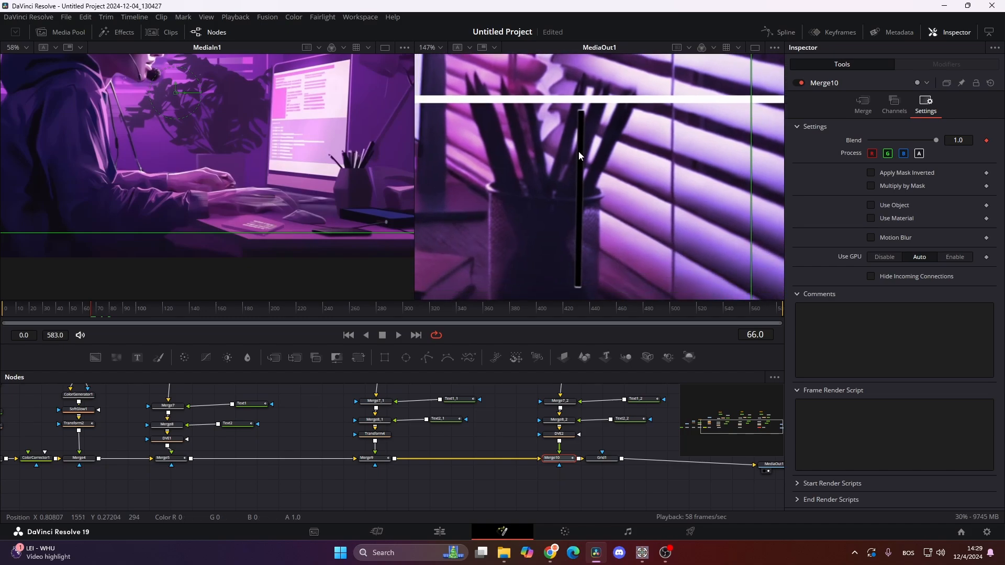
pyautogui.click(109, 312)
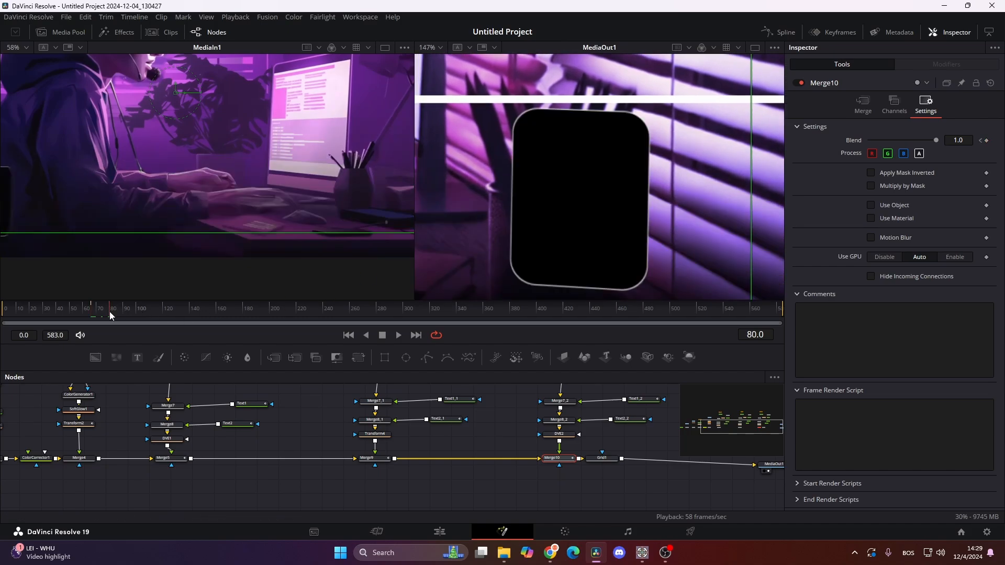
pyautogui.click(980, 141)
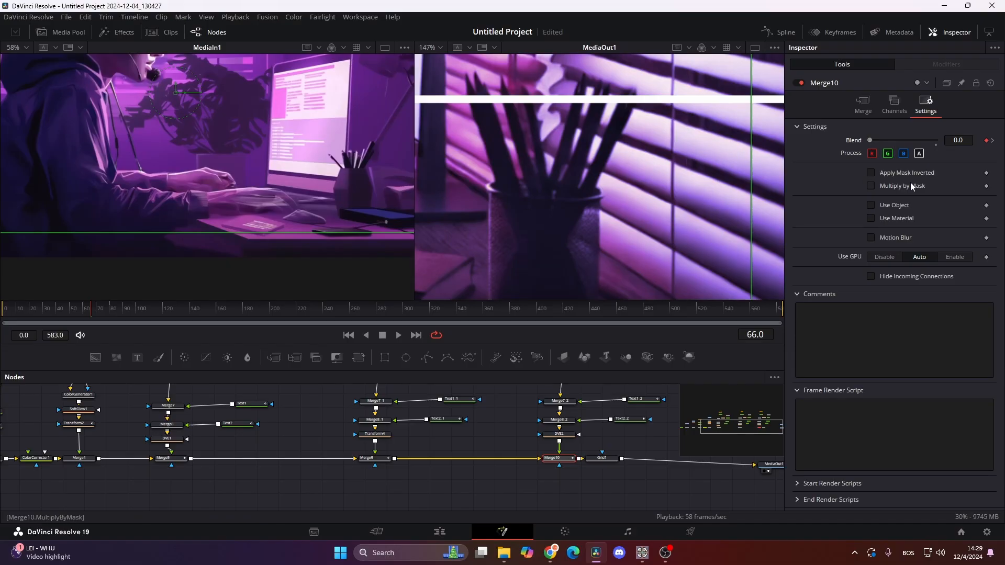
# - Delete the Grid1 node and scrub to frame 125 to compare the cards' timing with the reference clip
pyautogui.scroll(-6, 497, 197)
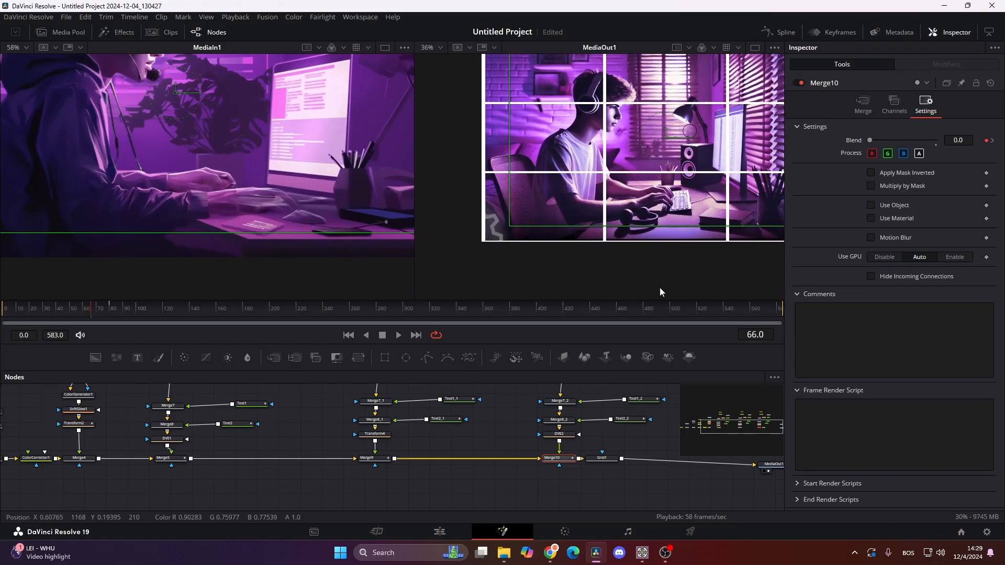
pyautogui.click(609, 461)
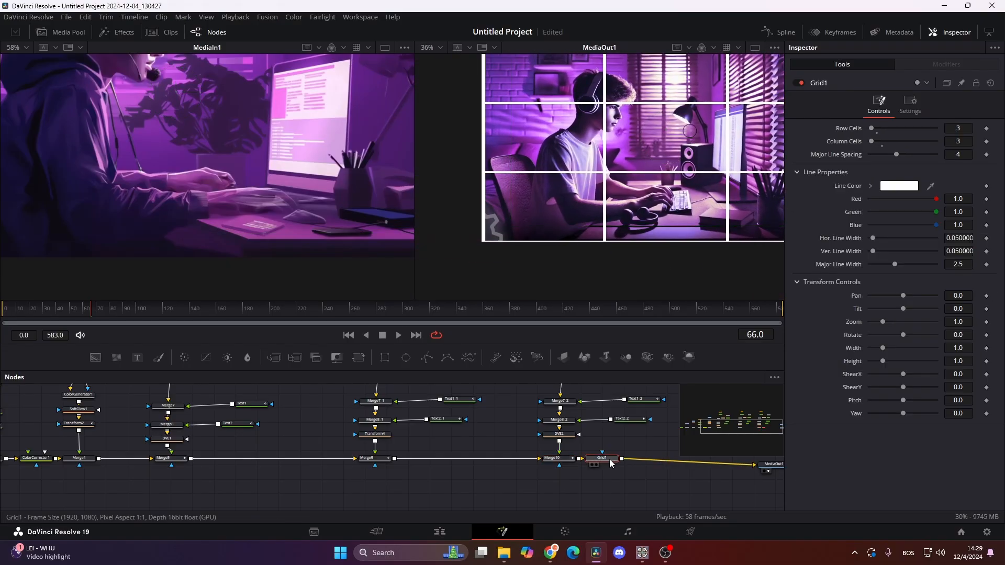
pyautogui.press('Delete')
pyautogui.moveTo(92, 308); pyautogui.dragTo(136, 320)
pyautogui.scroll(-3, 127, 192)
pyautogui.moveTo(134, 197); pyautogui.dragTo(229, 222)
pyautogui.moveTo(159, 310)
pyautogui.mouseDown()
pyautogui.moveTo(190, 312)
pyautogui.moveTo(171, 315)
pyautogui.mouseUp()
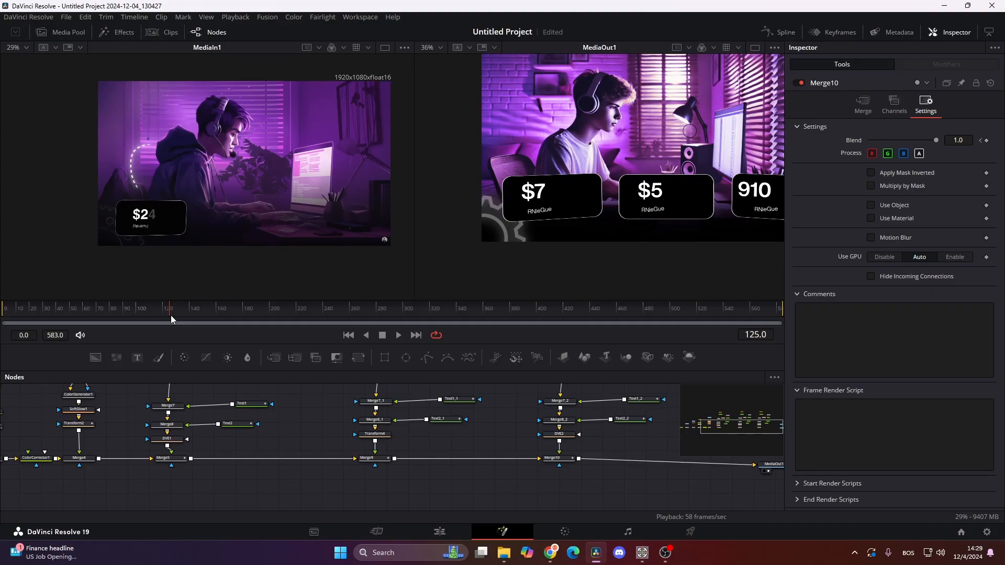
# - Select all of the second card's nodes through Merge9 and show their expanded animation tracks in an enlarged, fitted keyframe view
pyautogui.scroll(-3, 420, 478)
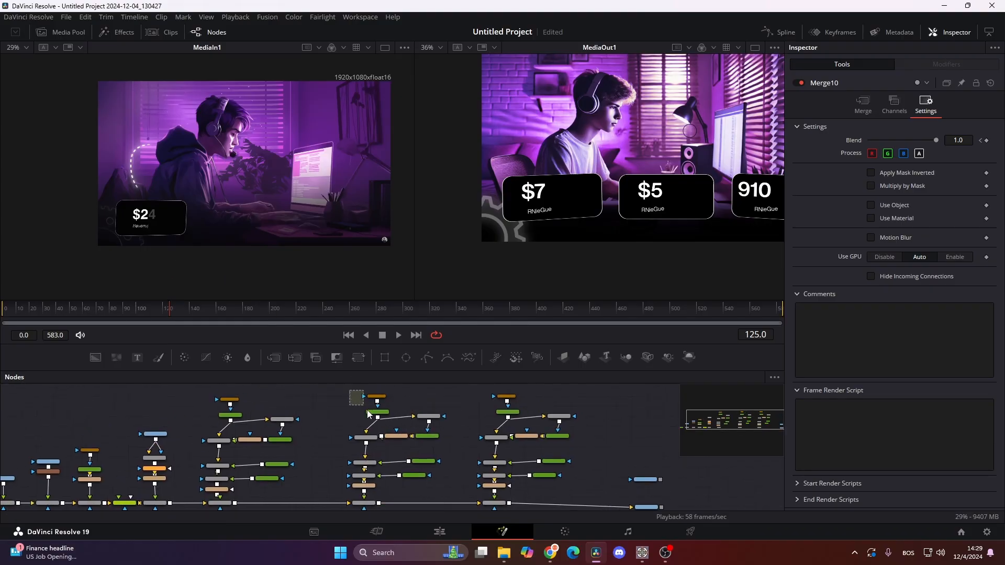
pyautogui.moveTo(368, 414); pyautogui.dragTo(438, 508)
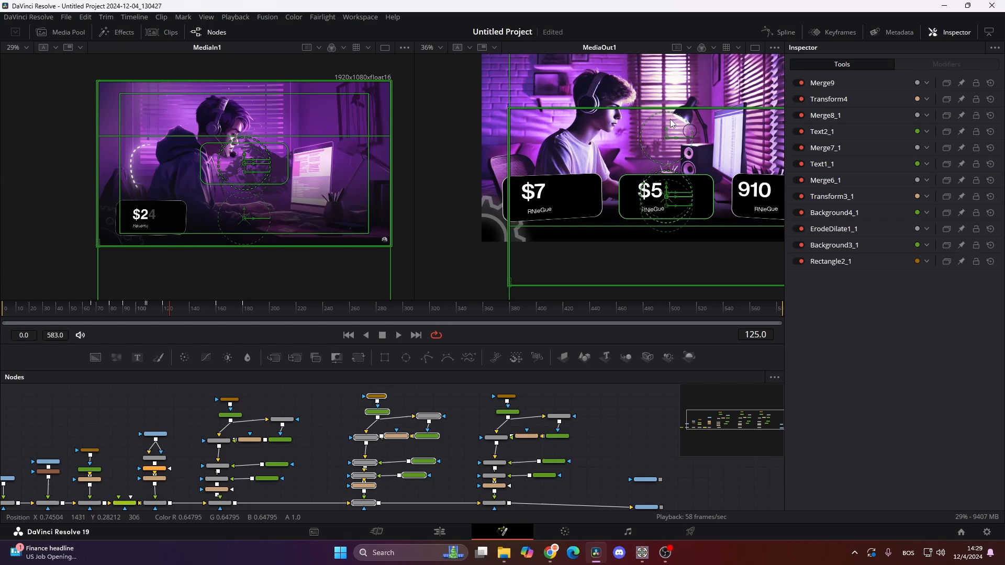
pyautogui.click(834, 33)
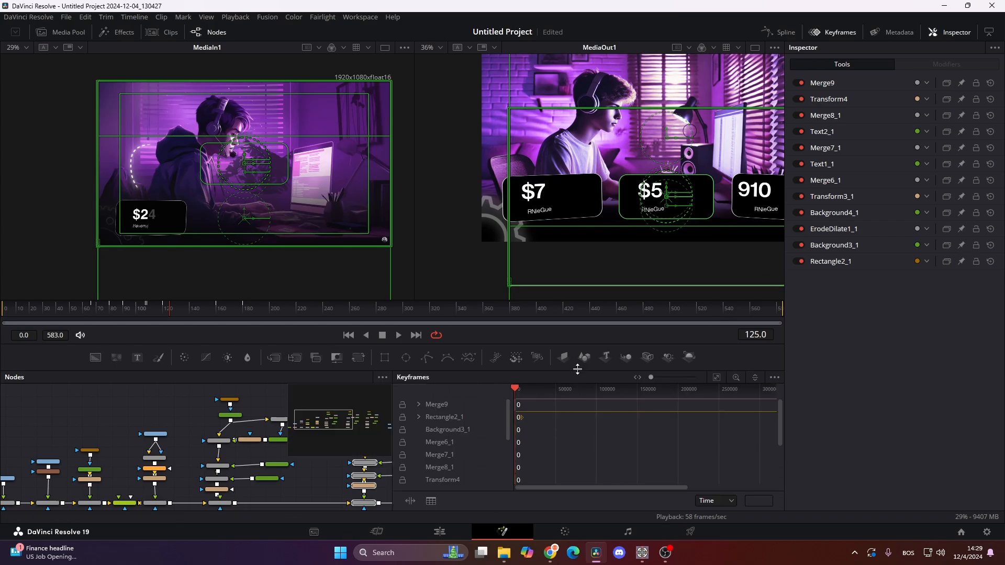
pyautogui.moveTo(577, 369); pyautogui.dragTo(577, 259)
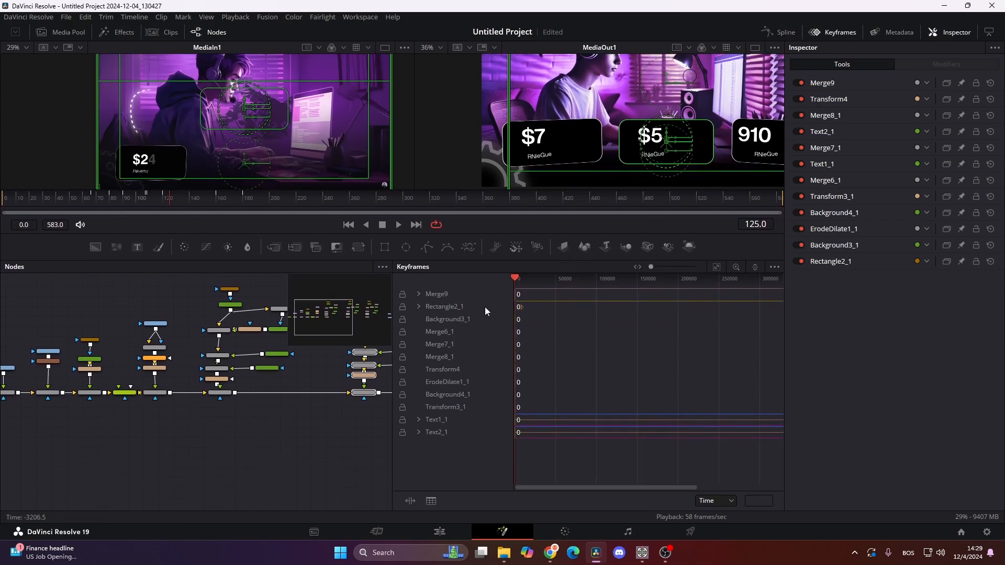
pyautogui.click(419, 294)
pyautogui.click(419, 319)
pyautogui.click(418, 445)
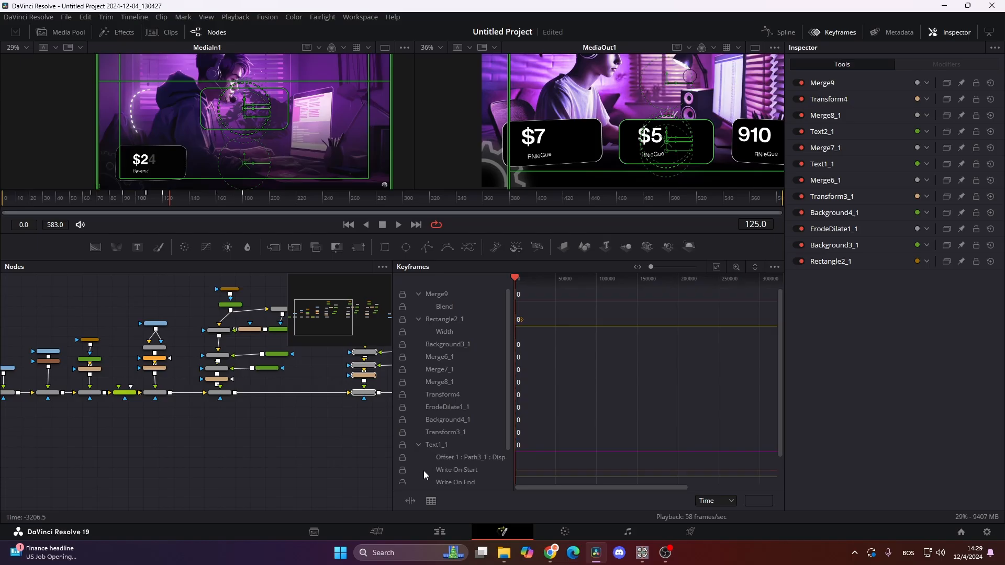
pyautogui.scroll(-2, 421, 482)
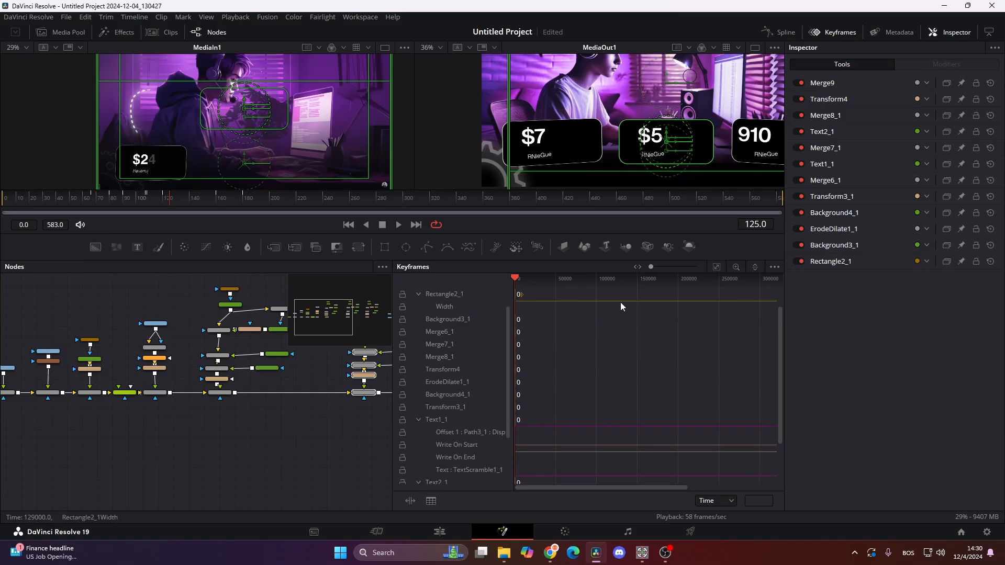
pyautogui.click(717, 267)
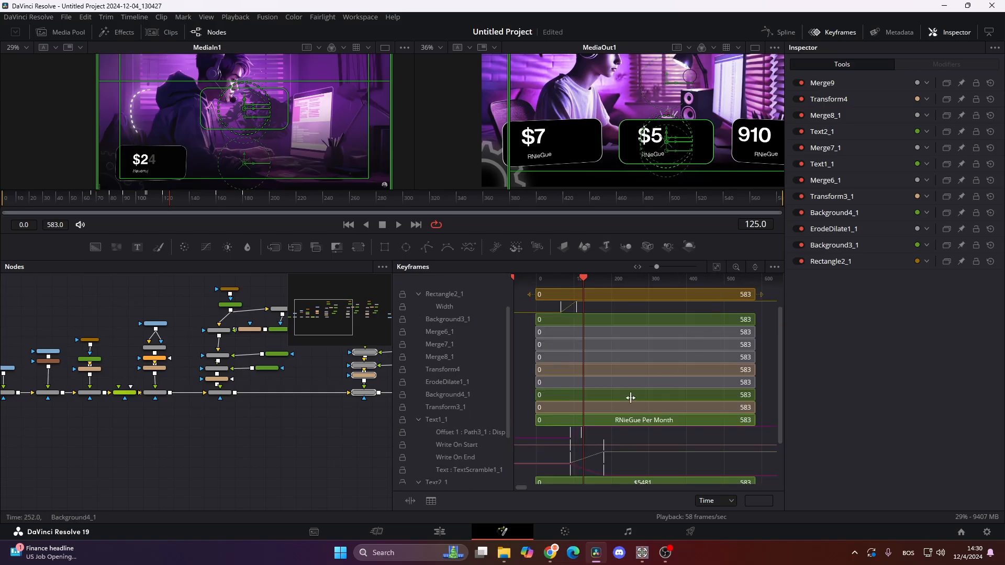
# - Select all of the second card's animation keyframes and shift them together so the Merge9 Blend animation starts at frame 125
pyautogui.scroll(-4, 623, 398)
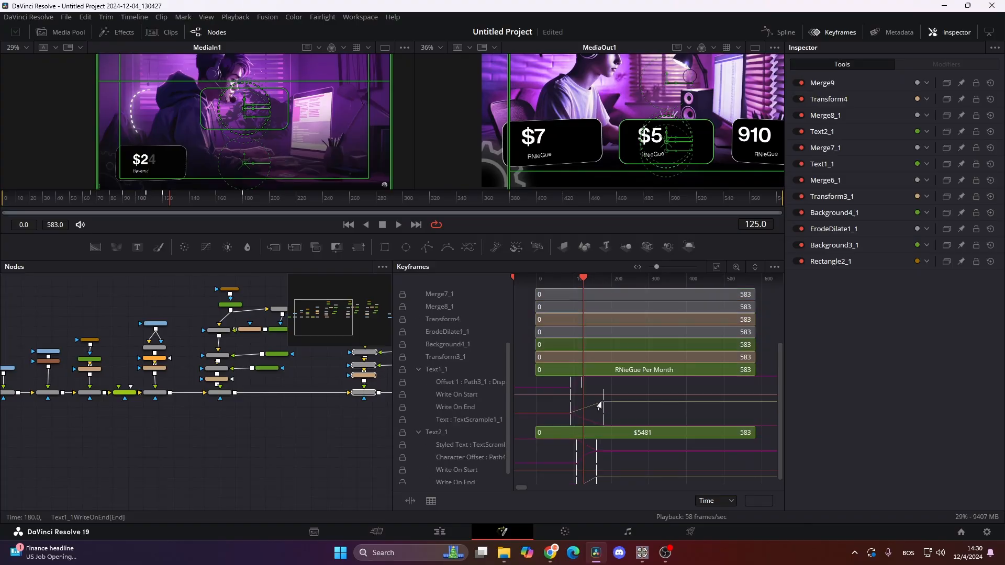
pyautogui.scroll(4, 602, 403)
pyautogui.scroll(-4, 612, 395)
pyautogui.moveTo(624, 388); pyautogui.dragTo(656, 512)
pyautogui.moveTo(780, 469); pyautogui.dragTo(789, 346)
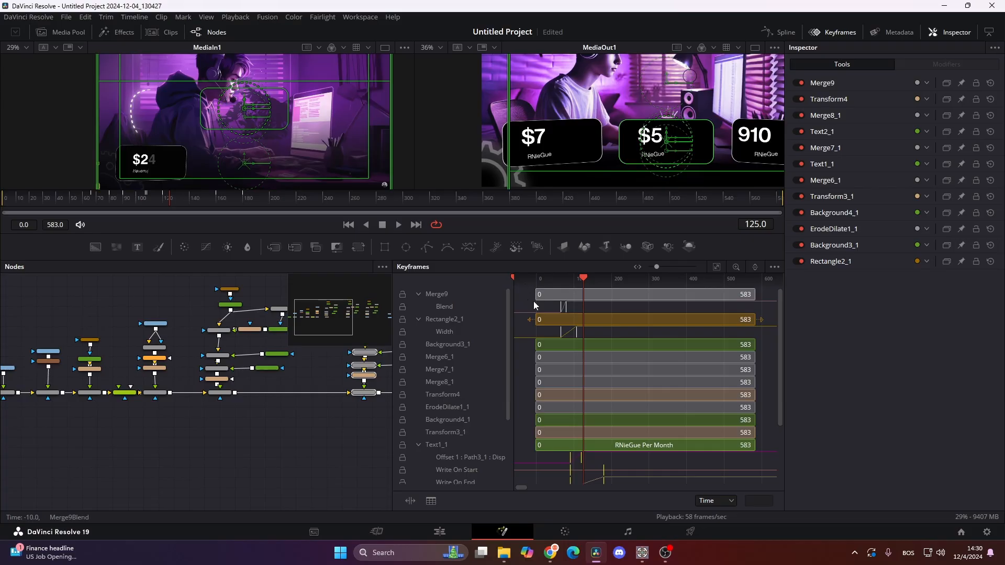
pyautogui.moveTo(539, 303); pyautogui.dragTo(676, 490)
pyautogui.scroll(1, 629, 419)
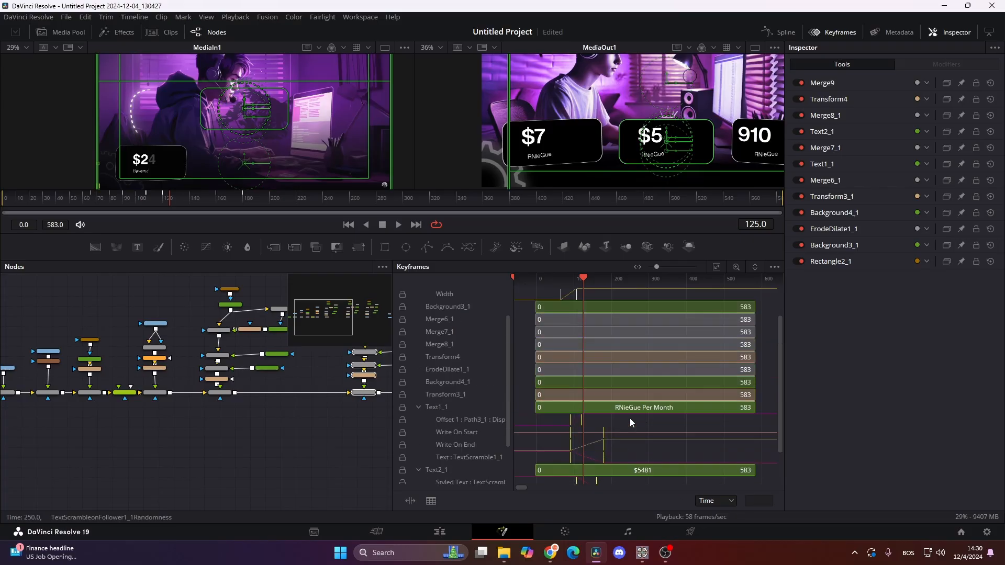
pyautogui.scroll(1, 630, 418)
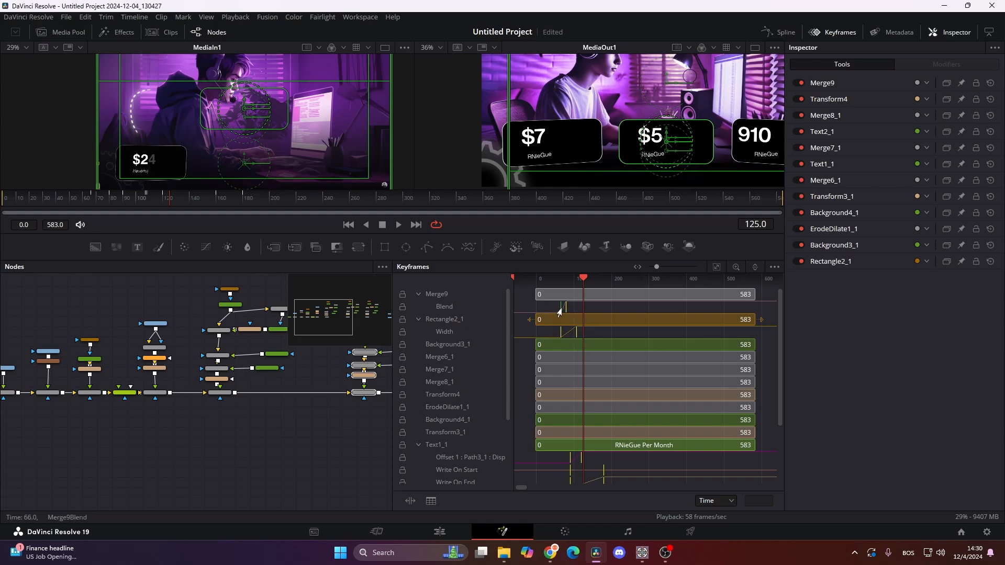
pyautogui.moveTo(559, 313); pyautogui.dragTo(585, 316)
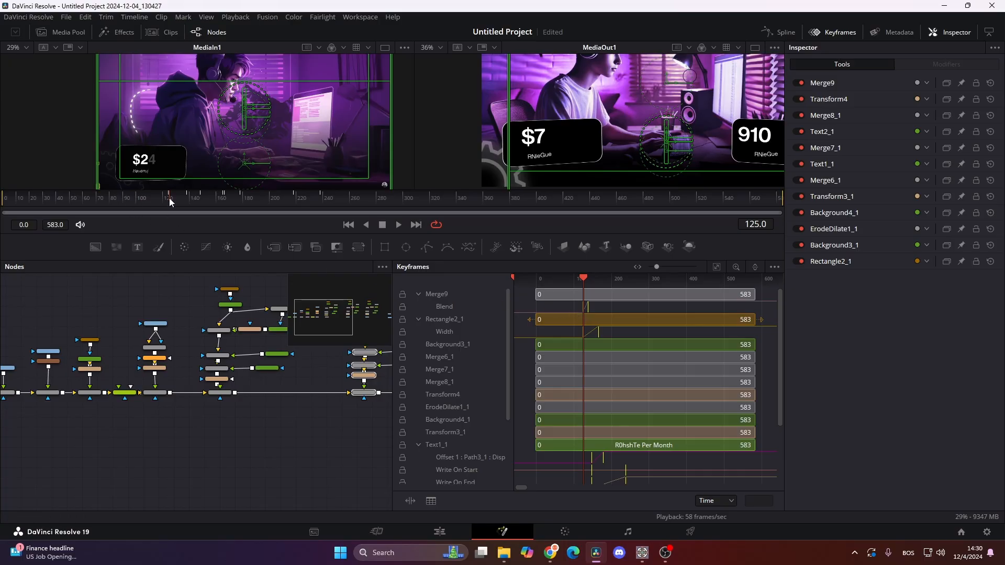
# - Go to frame 186, select all of the third card's nodes through Merge10 and expand the Text1_2 keyframe tracks
pyautogui.click(155, 284)
pyautogui.moveTo(166, 202); pyautogui.dragTo(252, 218)
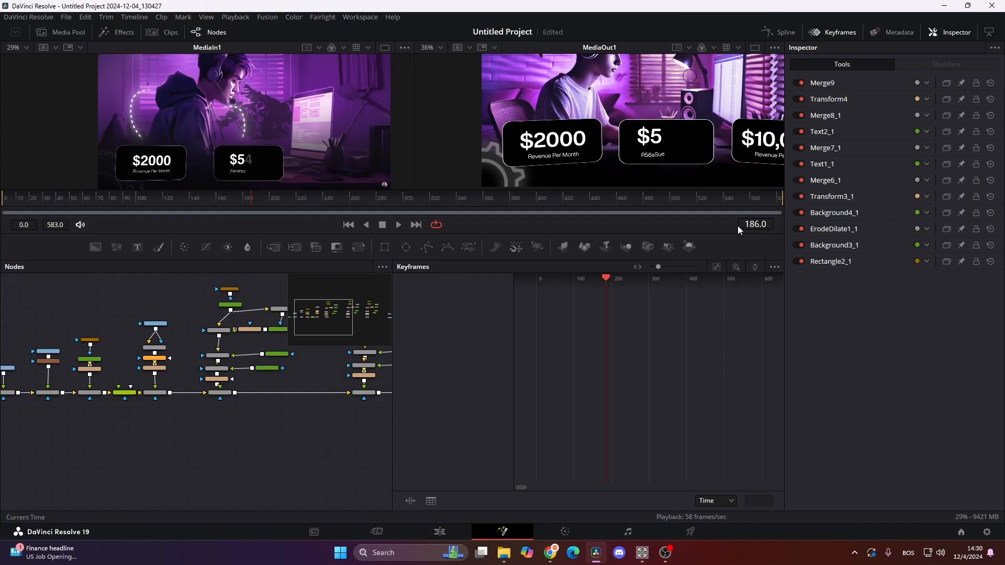
pyautogui.click(834, 32)
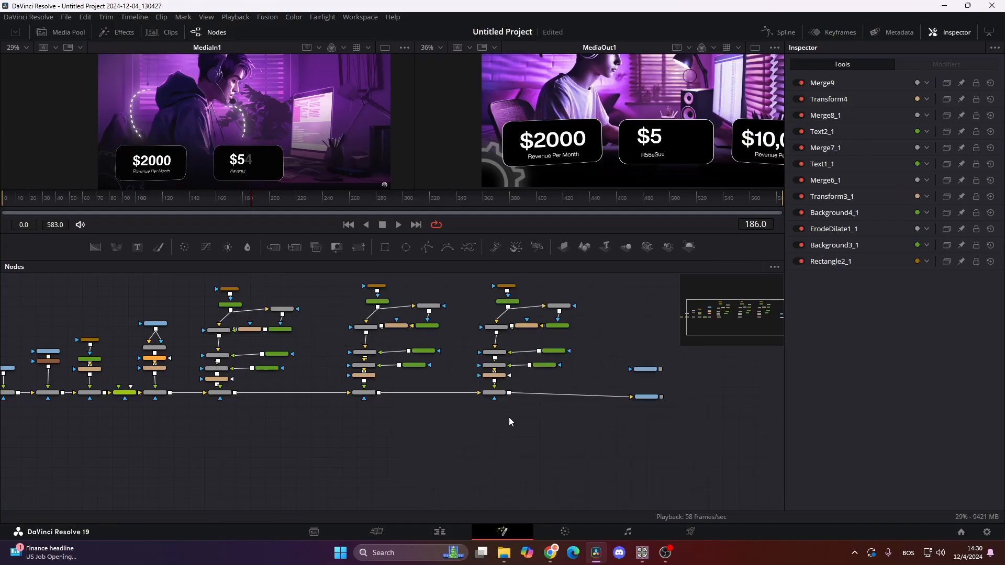
pyautogui.moveTo(508, 418); pyautogui.dragTo(410, 484)
pyautogui.moveTo(465, 478); pyautogui.dragTo(478, 480)
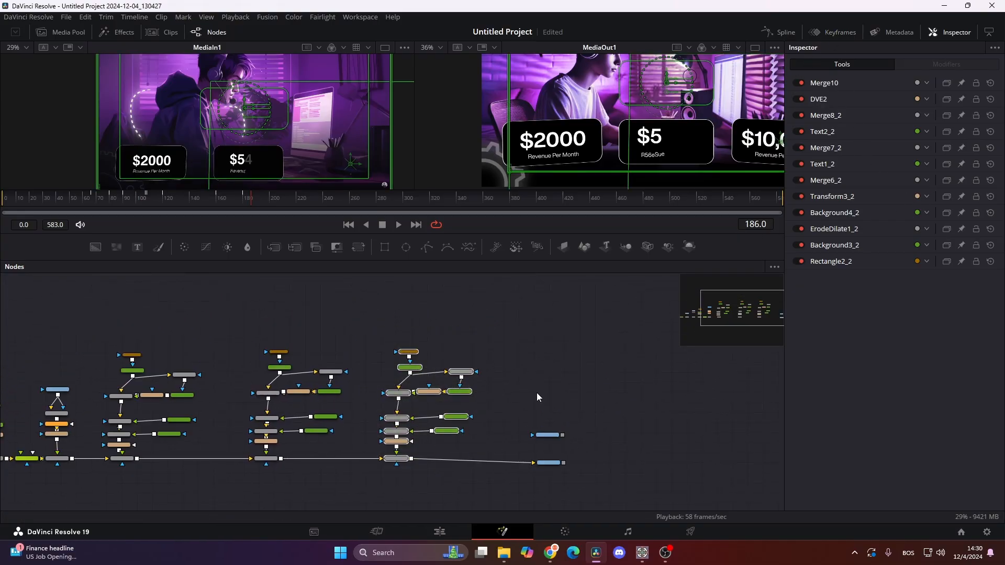
pyautogui.click(842, 33)
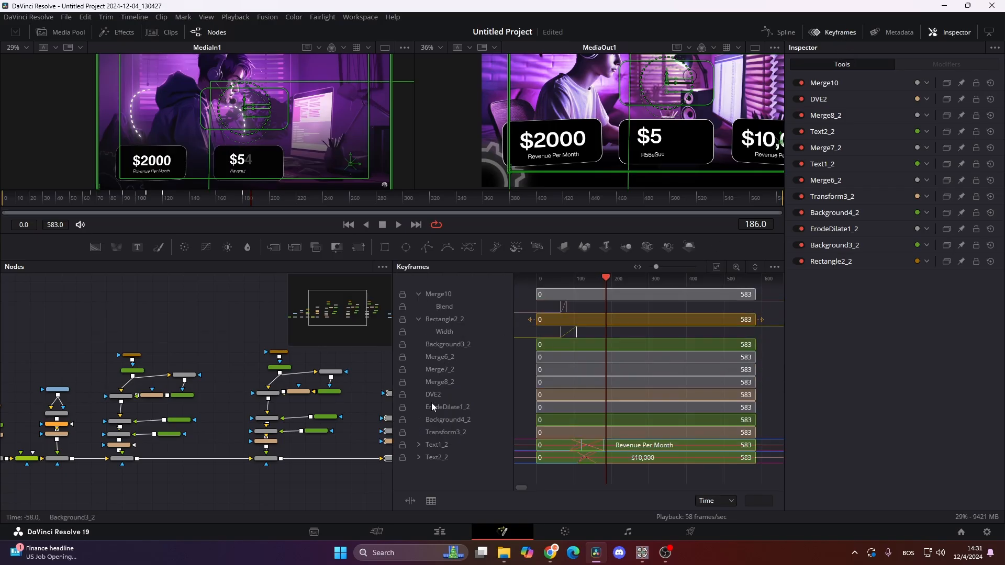
pyautogui.click(419, 445)
pyautogui.scroll(-2, 410, 467)
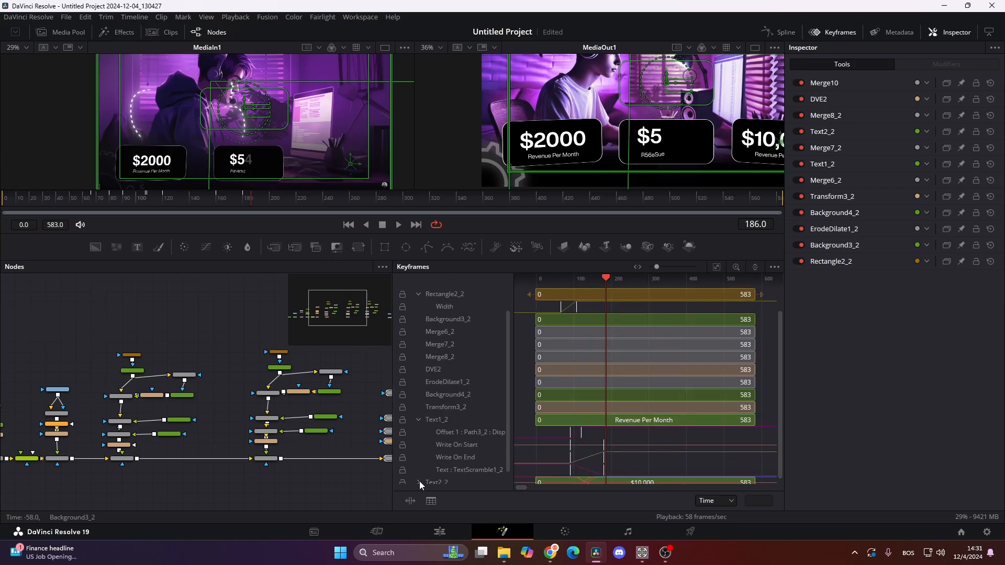
pyautogui.scroll(2, 419, 482)
# - Shift the third card's keyframes together so its animation starts at frame 186, and save the project
pyautogui.moveTo(550, 304); pyautogui.dragTo(595, 341)
pyautogui.scroll(-3, 691, 419)
pyautogui.scroll(3, 586, 398)
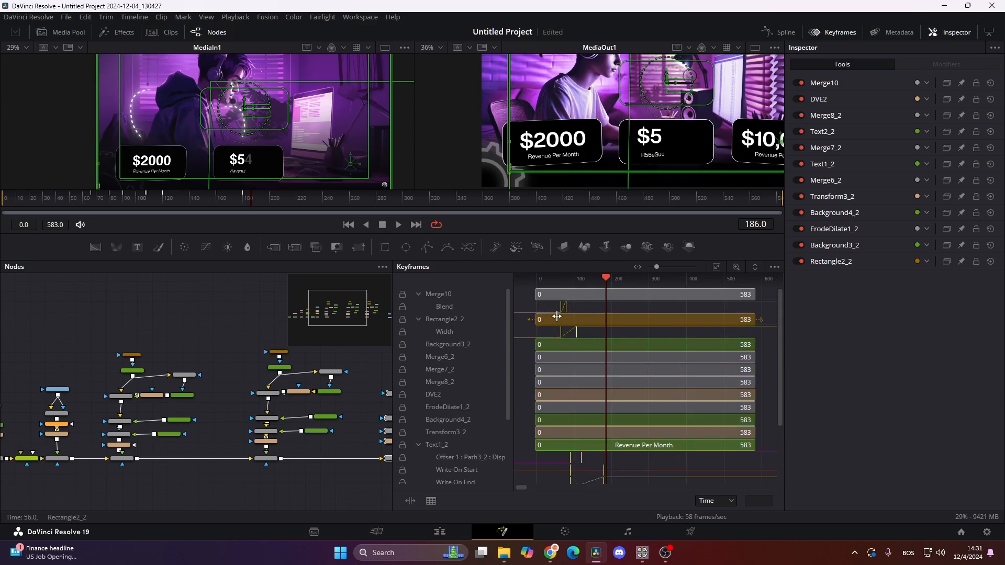
pyautogui.moveTo(558, 312); pyautogui.dragTo(607, 312)
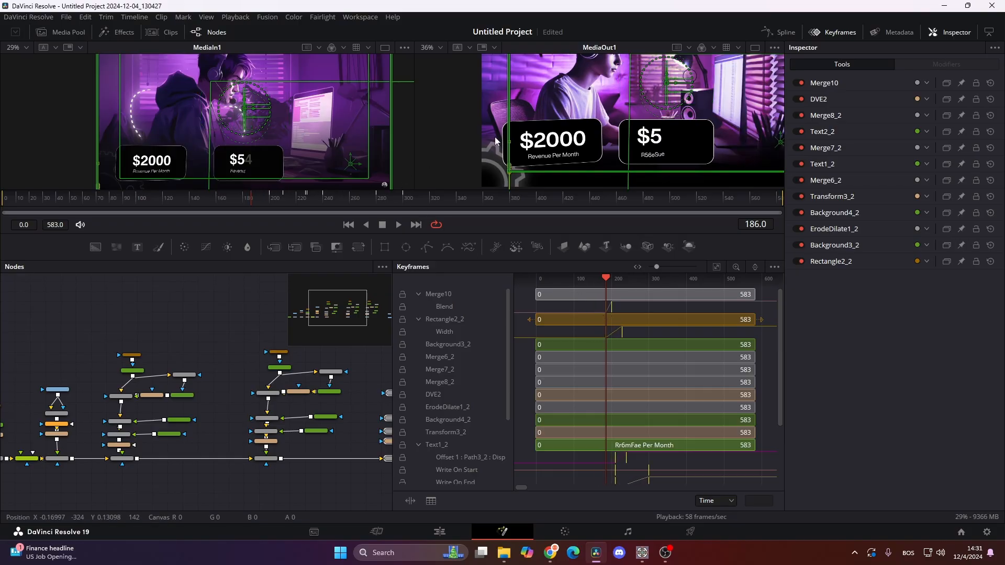
pyautogui.click(833, 32)
pyautogui.click(604, 377)
pyautogui.hotkey('ctrl', 's')
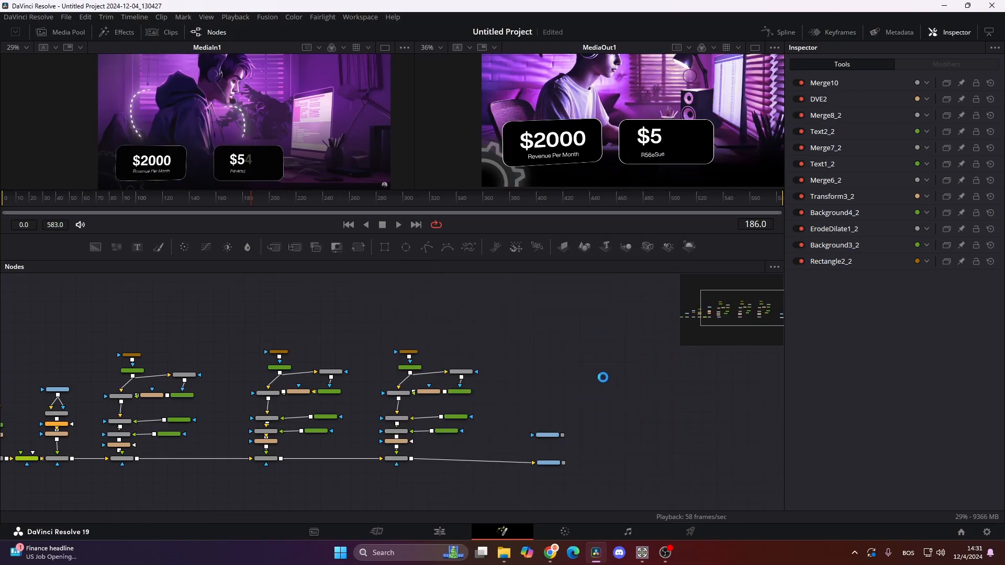
# - Scrub back to frame 87 and forward to frame 158 to compare the cards' staggered timing with the reference clip
pyautogui.moveTo(542, 332); pyautogui.dragTo(481, 390)
pyautogui.scroll(-1, 444, 130)
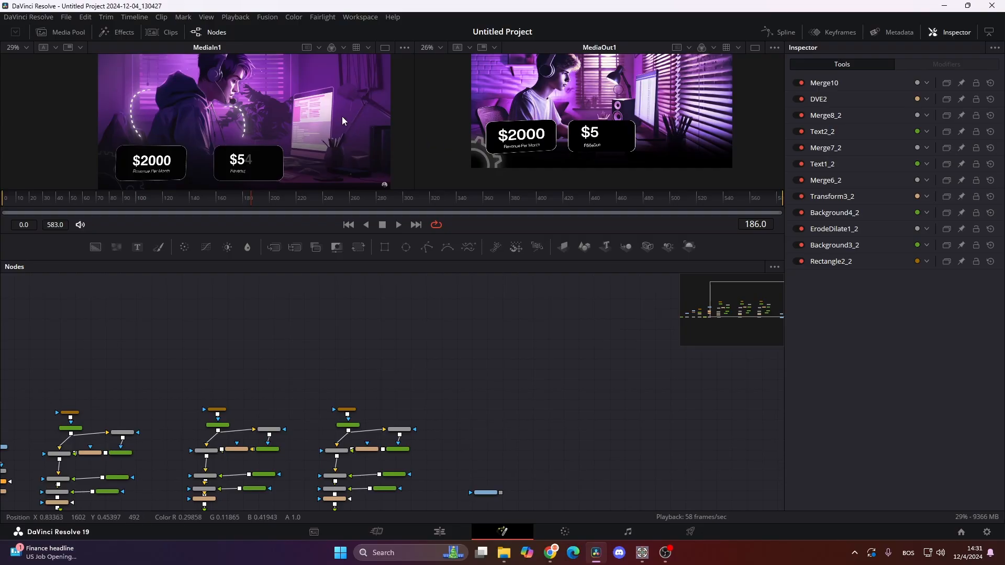
pyautogui.scroll(-2, 344, 121)
pyautogui.scroll(2, 502, 145)
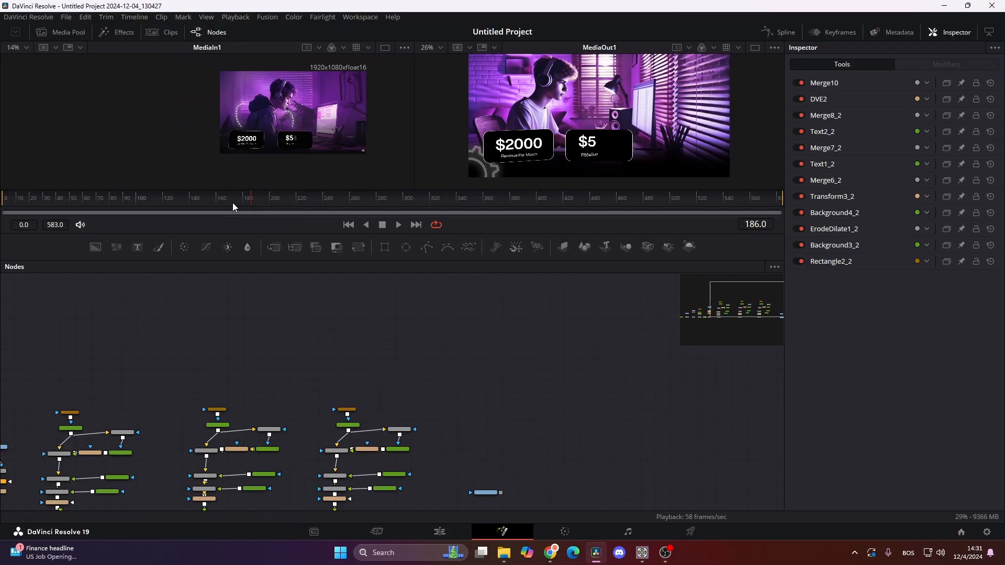
pyautogui.moveTo(234, 204); pyautogui.dragTo(120, 228)
pyautogui.moveTo(213, 124); pyautogui.dragTo(162, 142)
pyautogui.scroll(3, 163, 142)
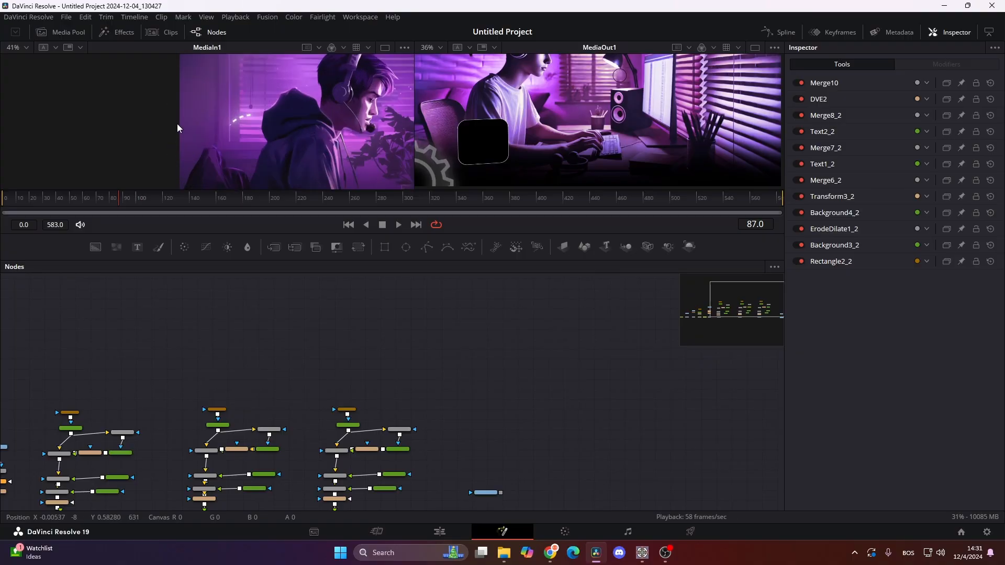
pyautogui.moveTo(260, 112); pyautogui.dragTo(229, 127)
pyautogui.scroll(-2, 229, 128)
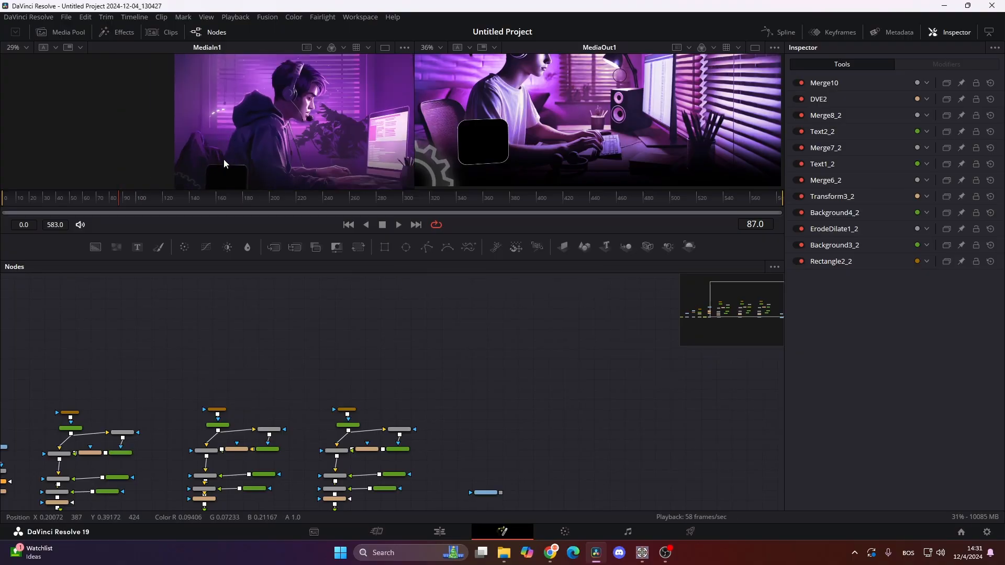
pyautogui.moveTo(109, 203); pyautogui.dragTo(214, 217)
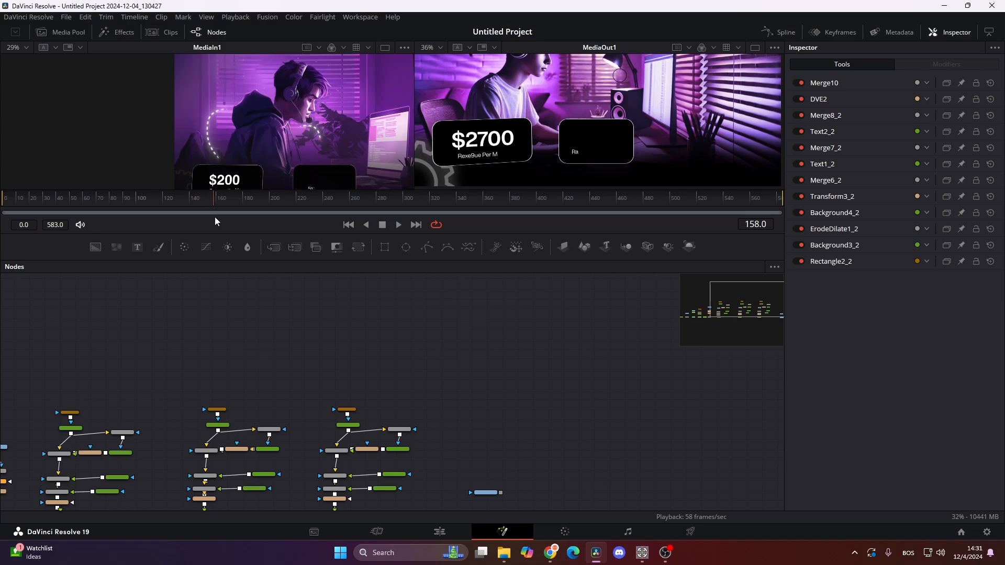
# - Move MediaIn1 and MediaOut1 farther away from the card nodes and merge a new Text+ node over Merge10's output
pyautogui.scroll(-5, 485, 446)
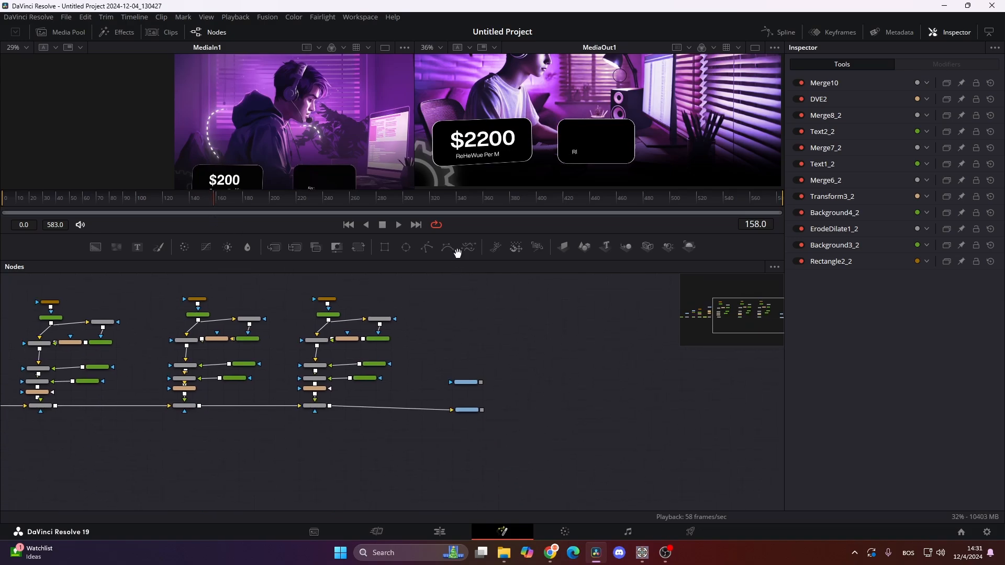
pyautogui.moveTo(429, 341); pyautogui.dragTo(780, 394)
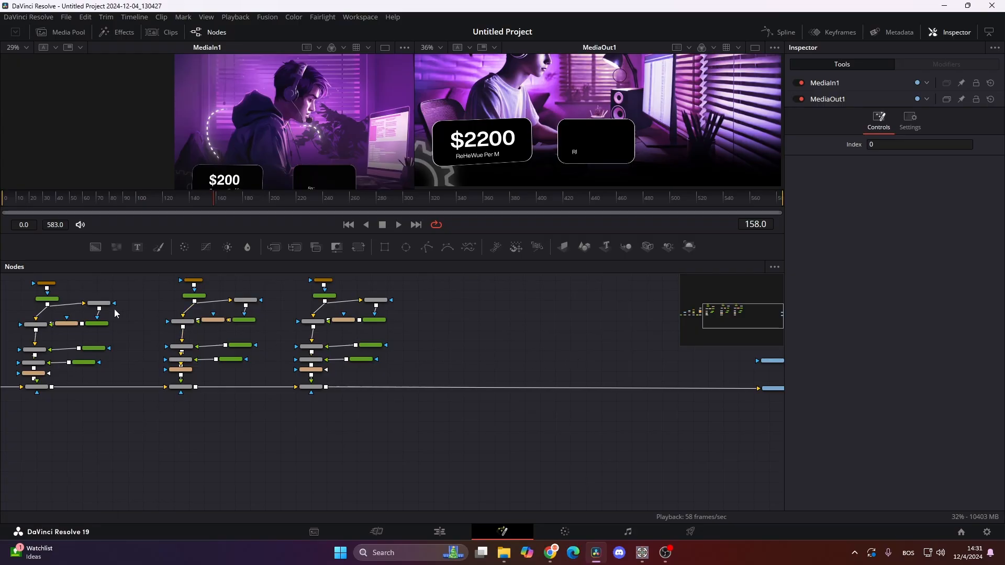
pyautogui.moveTo(494, 328); pyautogui.dragTo(371, 358)
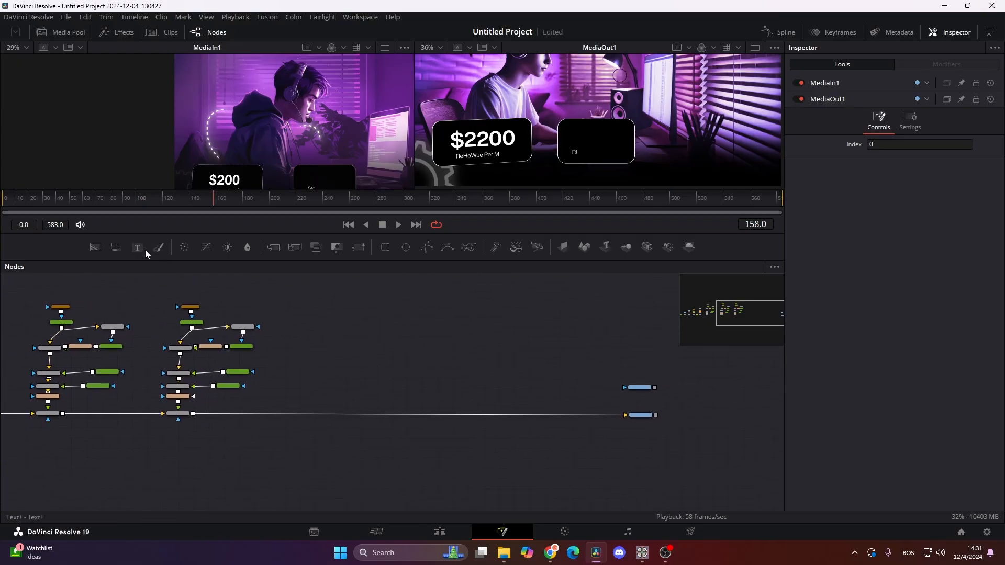
pyautogui.click(350, 341)
pyautogui.moveTo(365, 334); pyautogui.dragTo(195, 419)
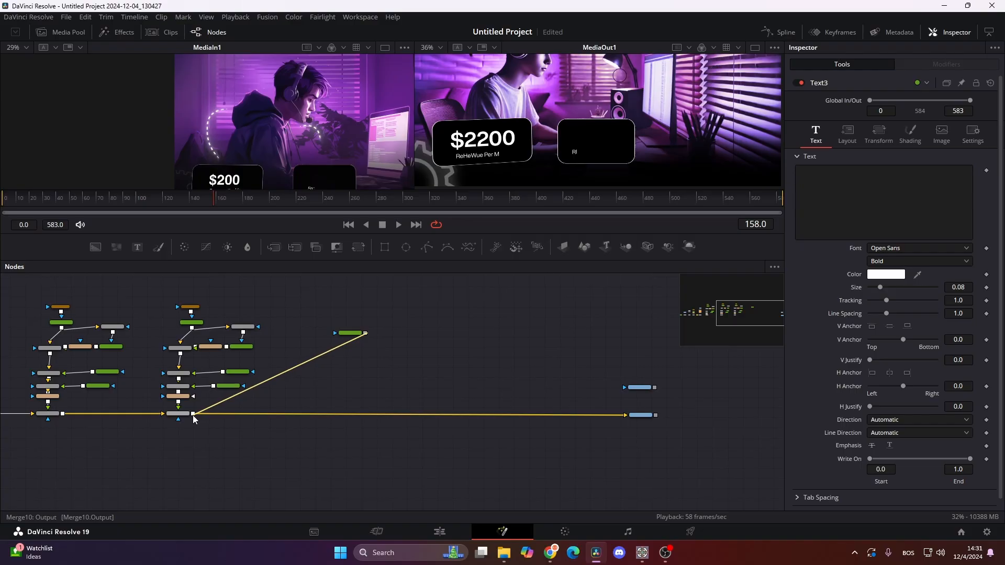
pyautogui.moveTo(194, 419); pyautogui.dragTo(193, 418)
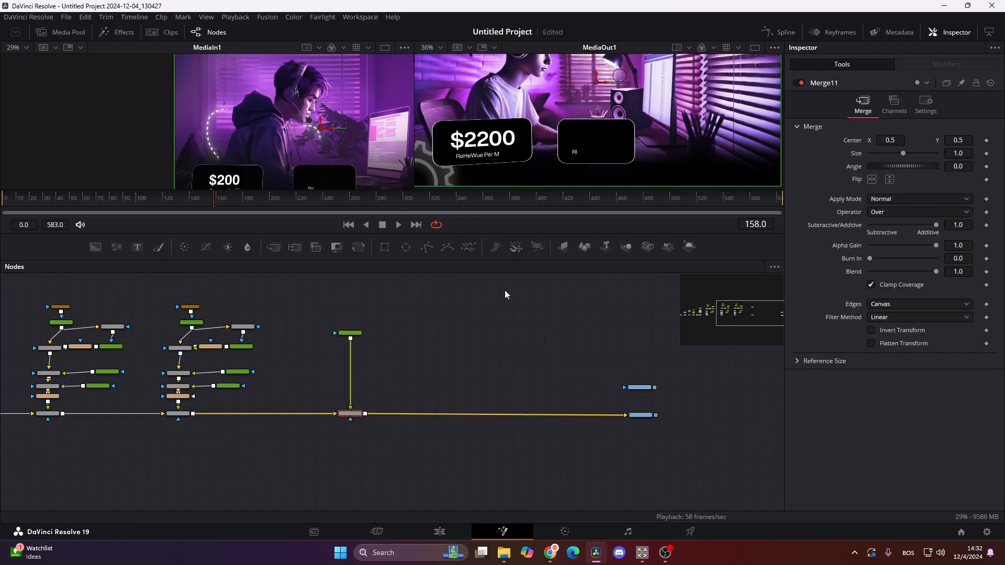
# - Fill the new Text+ node with one long row of hyphens that spans the full frame width as a dashed line
pyautogui.click(349, 333)
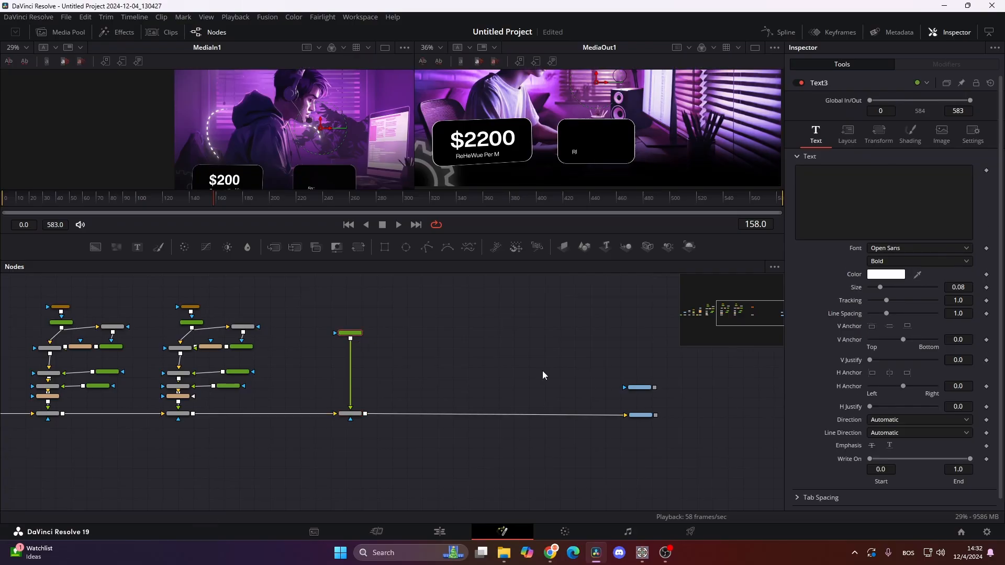
pyautogui.click(854, 198)
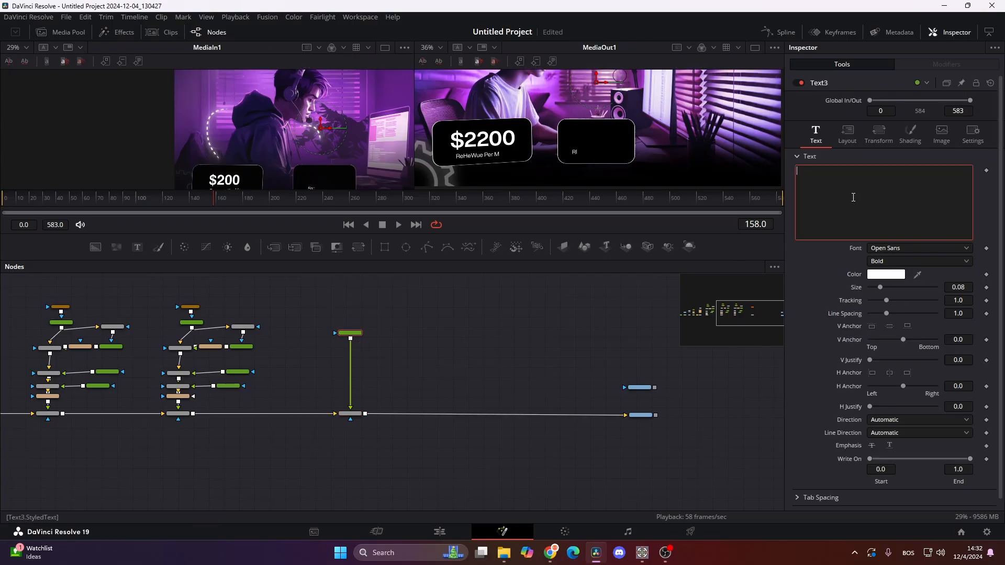
pyautogui.write('---------------------------------------------------------------------------------------')
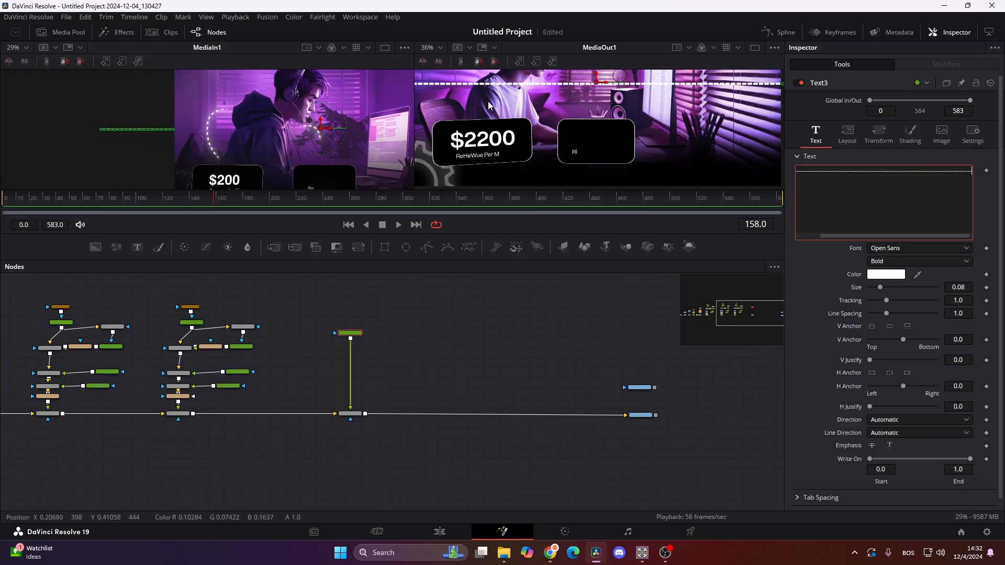
pyautogui.scroll(-4, 448, 174)
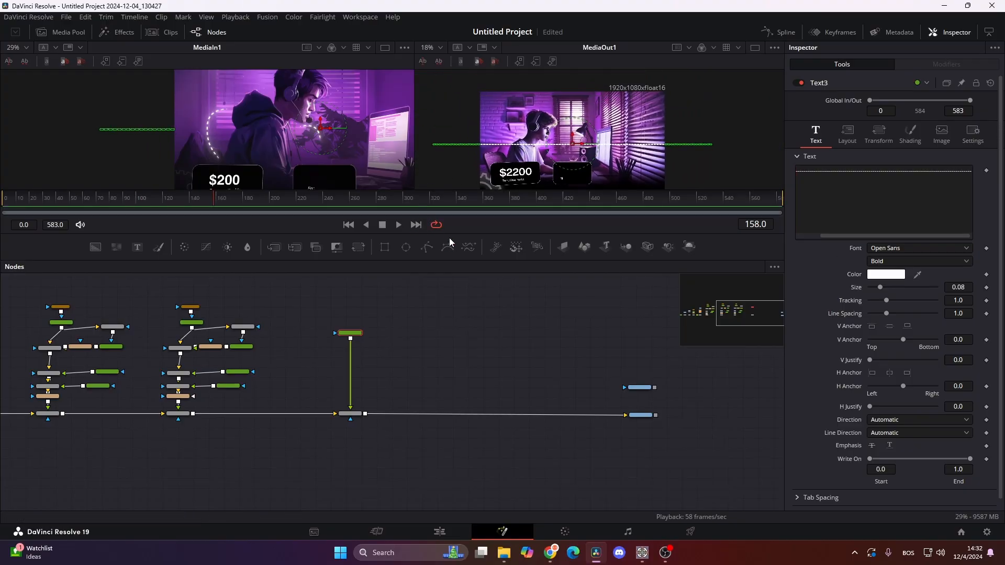
pyautogui.moveTo(444, 213); pyautogui.dragTo(445, 320)
pyautogui.scroll(2, 535, 234)
pyautogui.scroll(3, 534, 234)
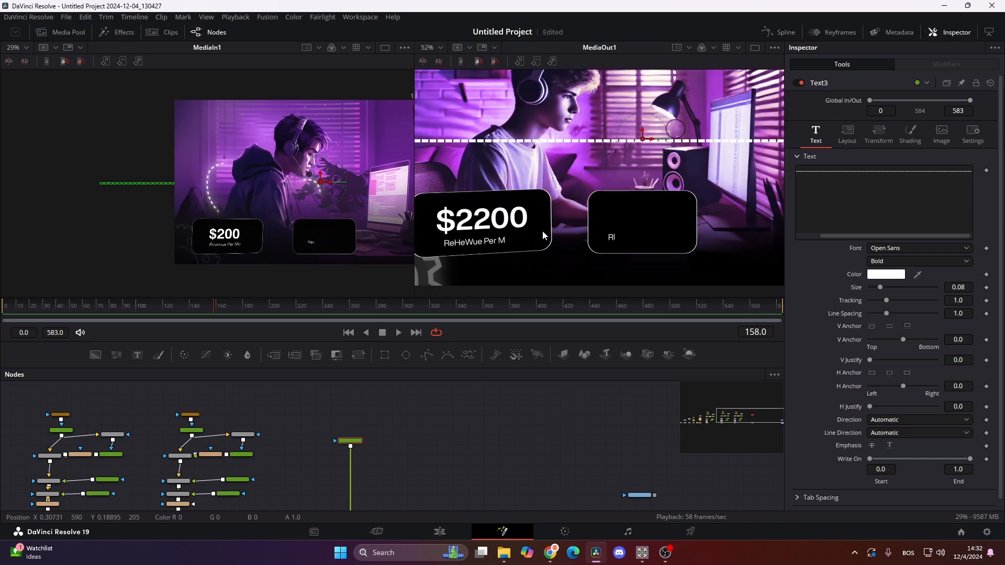
# - Lay out the dashed Text3 line along a curved path from the boy's back down to the first card, with layout size 0.981
pyautogui.moveTo(542, 252); pyautogui.dragTo(607, 275)
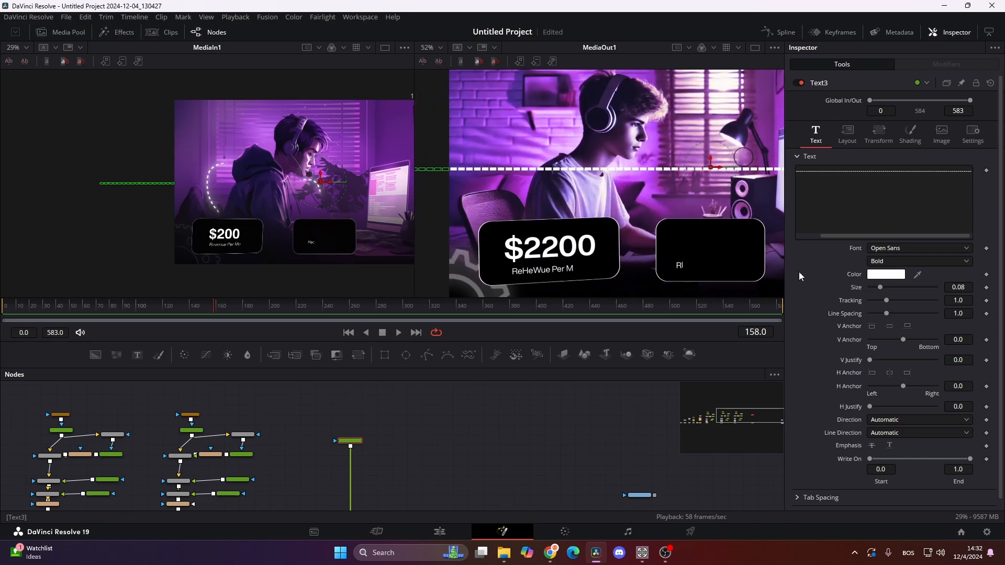
pyautogui.click(856, 134)
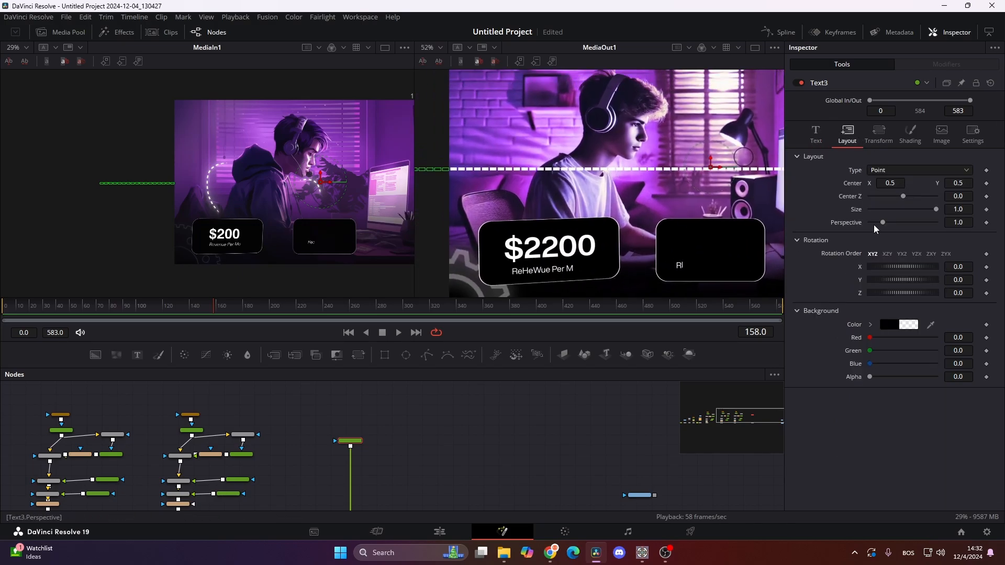
pyautogui.click(893, 169)
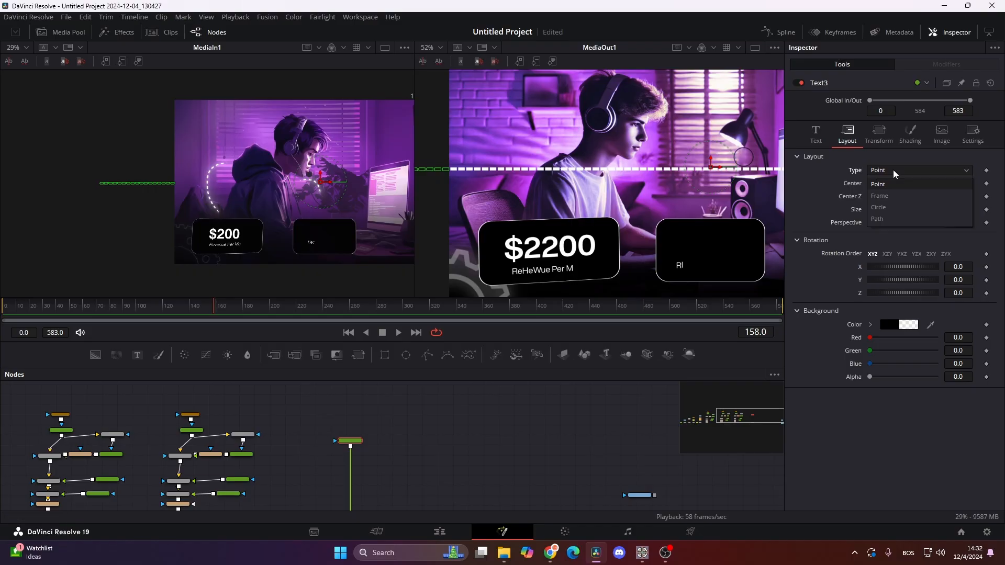
pyautogui.click(900, 219)
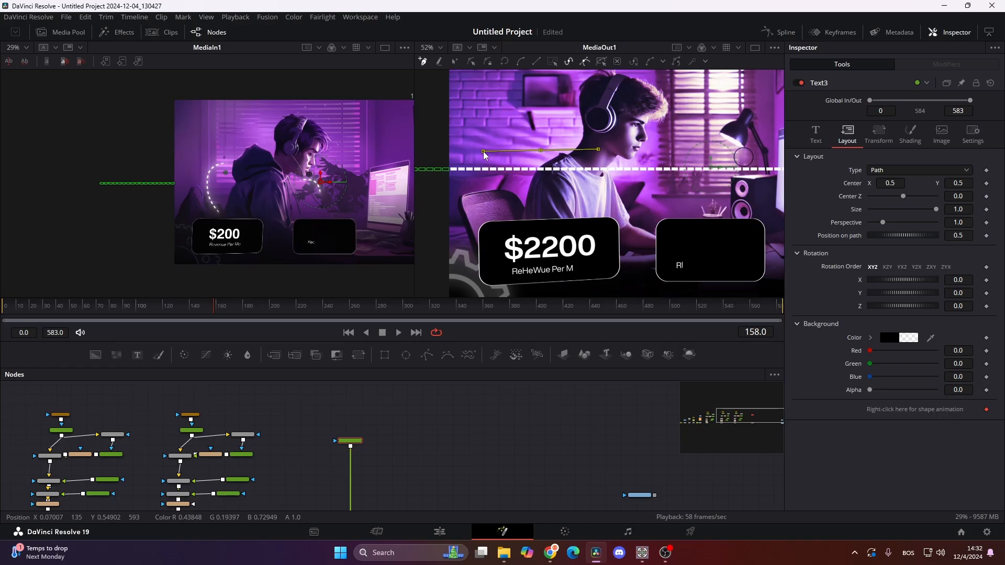
pyautogui.moveTo(501, 214); pyautogui.dragTo(535, 265)
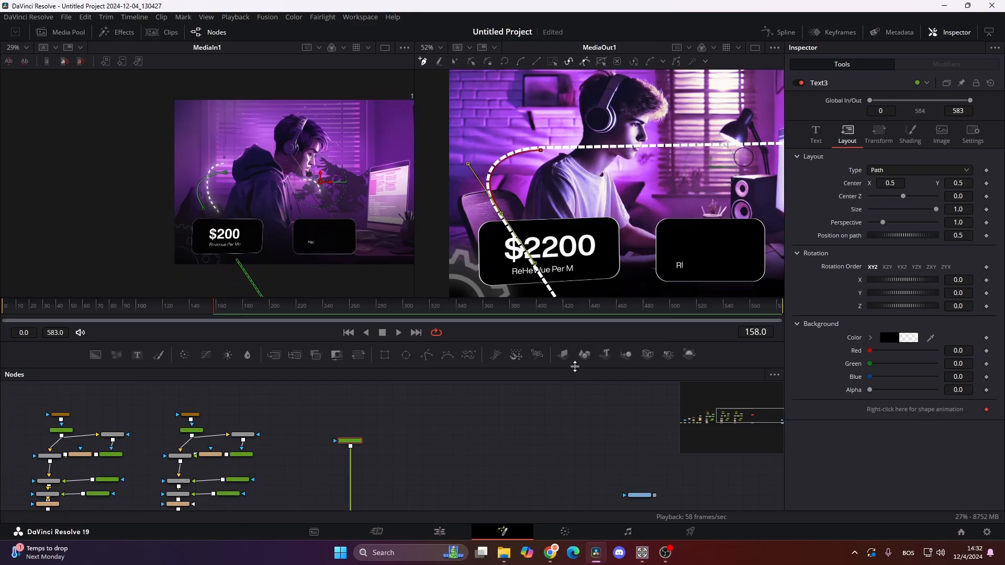
pyautogui.moveTo(377, 465); pyautogui.dragTo(401, 461)
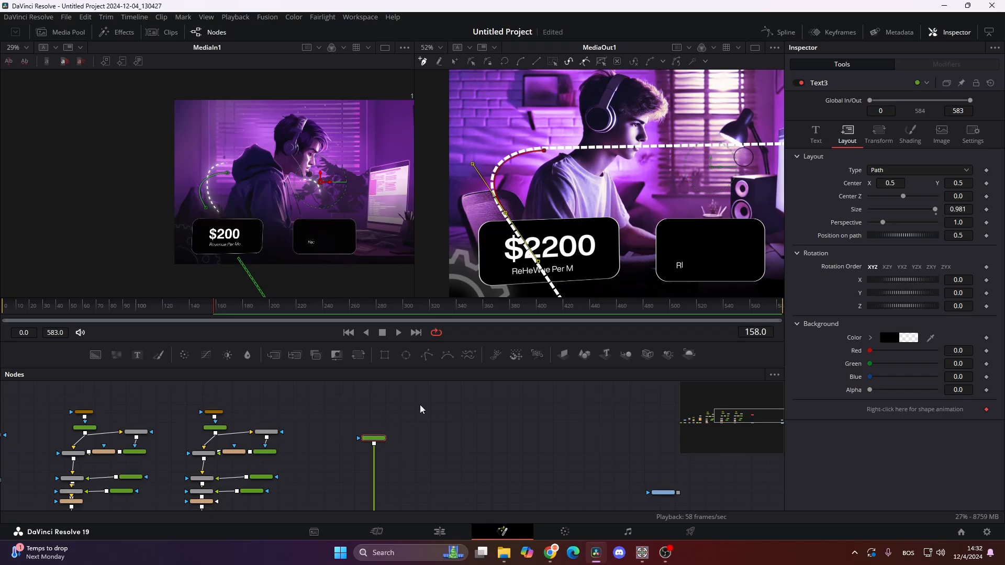
# - Mask Text3 with a rectangle about 0.21 wide and 0.35 high around the curve between boy and first card, with a slight soft edge
pyautogui.moveTo(384, 356); pyautogui.dragTo(371, 419)
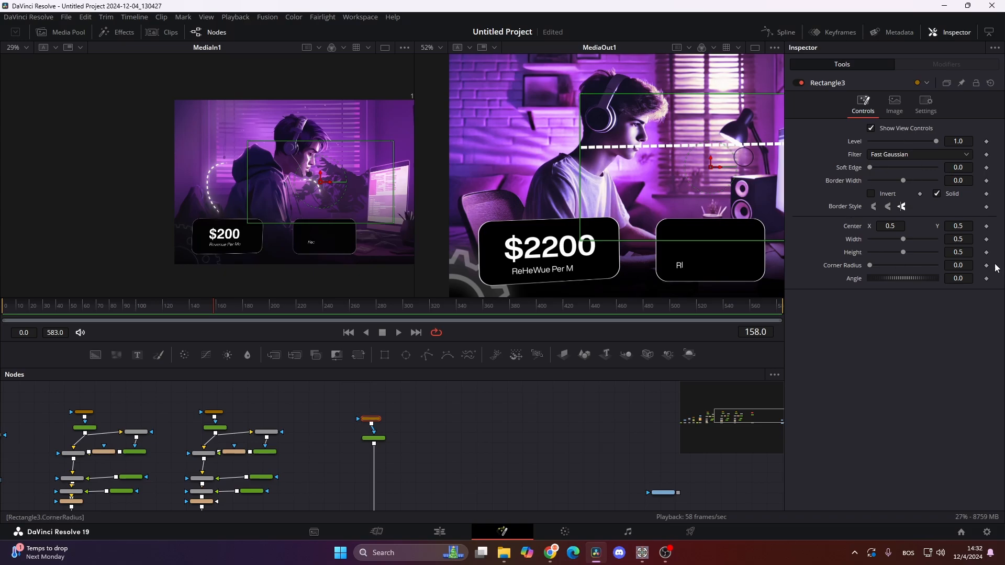
pyautogui.moveTo(891, 226); pyautogui.dragTo(860, 226)
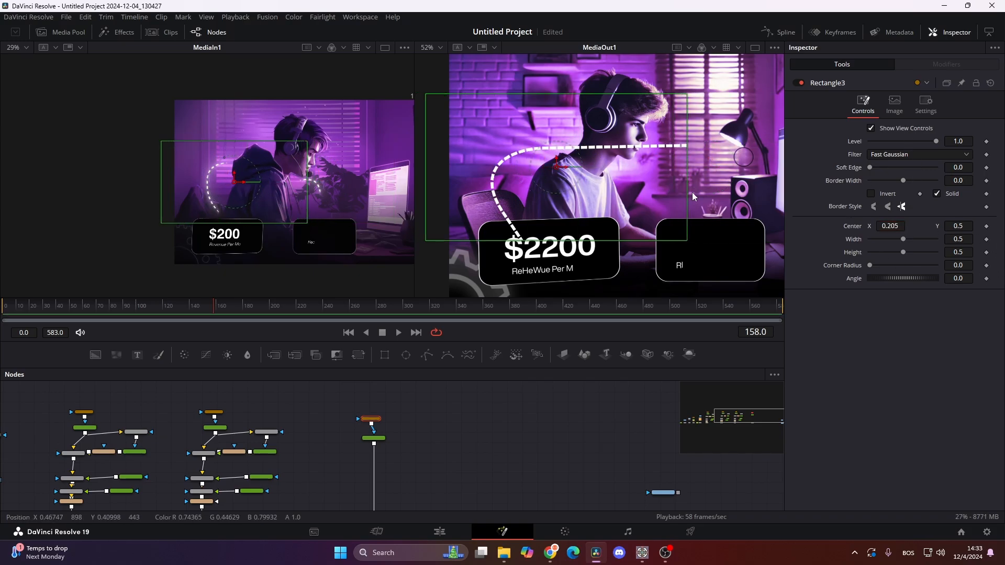
pyautogui.moveTo(687, 181); pyautogui.dragTo(527, 183)
pyautogui.moveTo(510, 95); pyautogui.dragTo(508, 115)
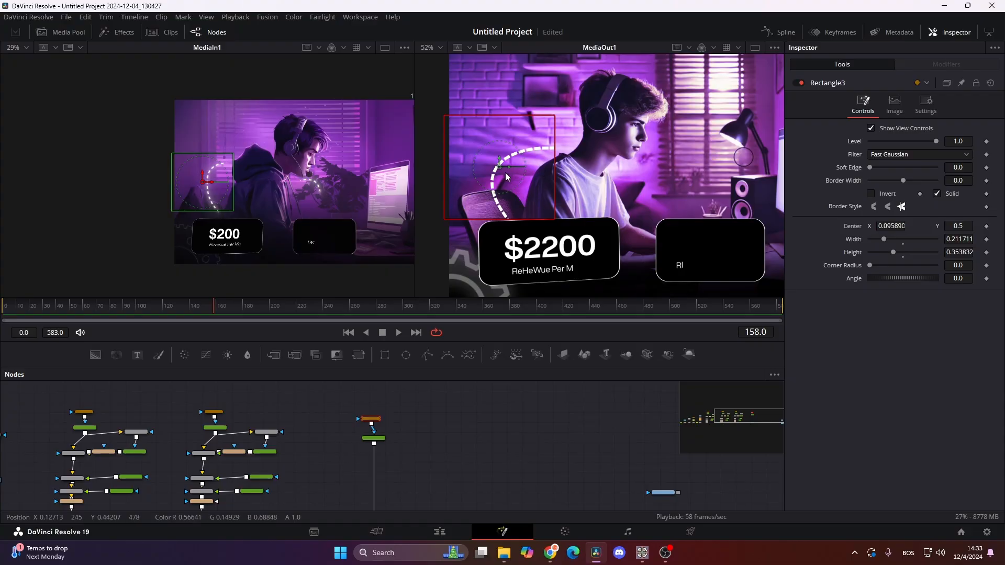
pyautogui.moveTo(506, 177); pyautogui.dragTo(506, 173)
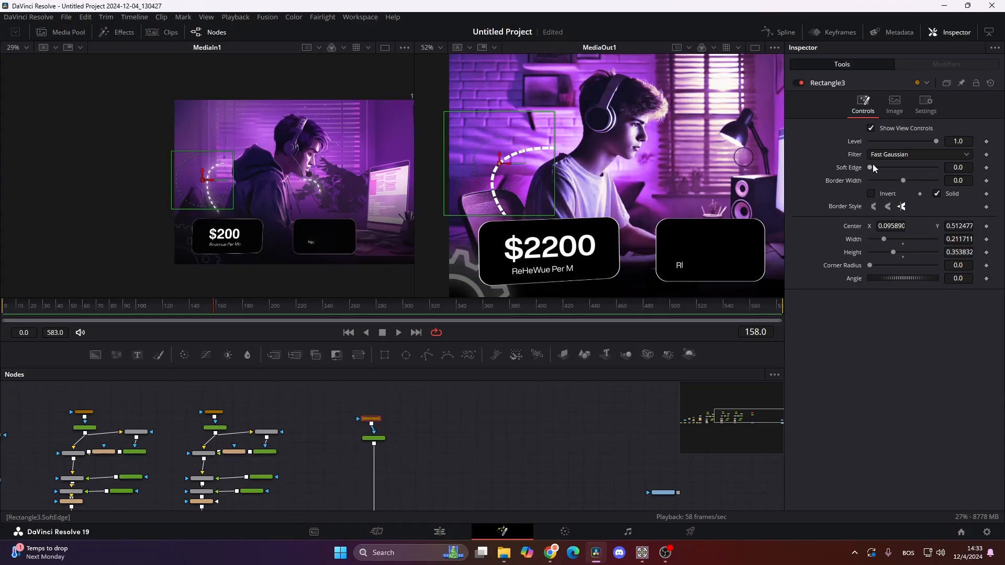
pyautogui.moveTo(871, 165); pyautogui.dragTo(874, 164)
# - Add a Soft Glow node after Text3 with glow size 5.8 and gain 1.416
pyautogui.click(374, 439)
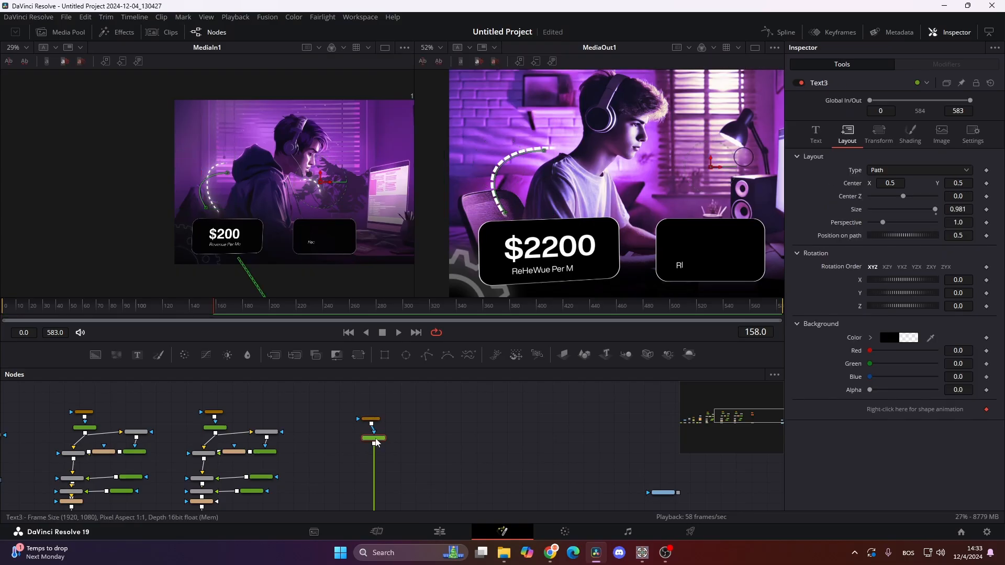
pyautogui.hotkey('shift', 'space')
pyautogui.write('dve')
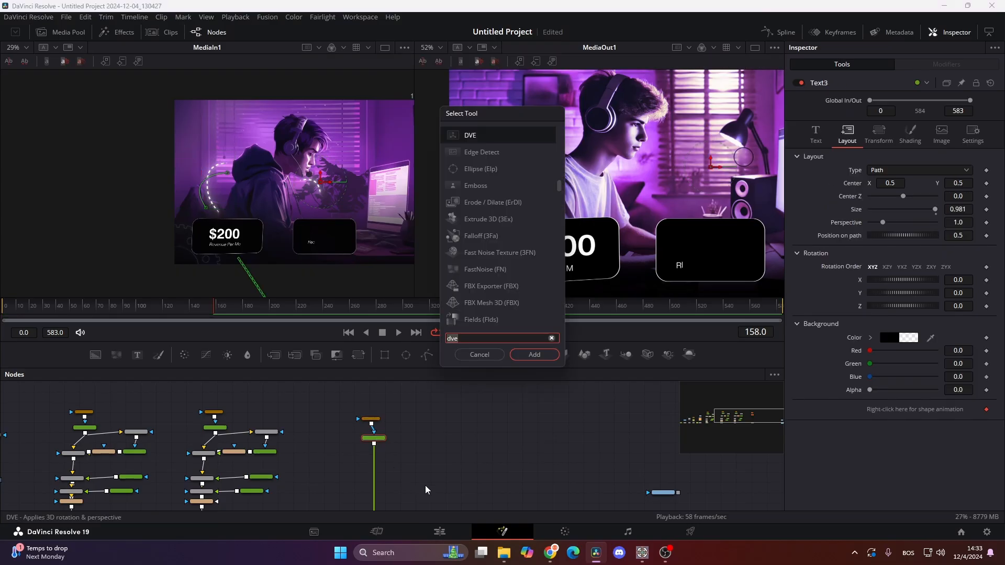
pyautogui.press('BackSpace')
pyautogui.press('BackSpace')
pyautogui.press('BackSpace')
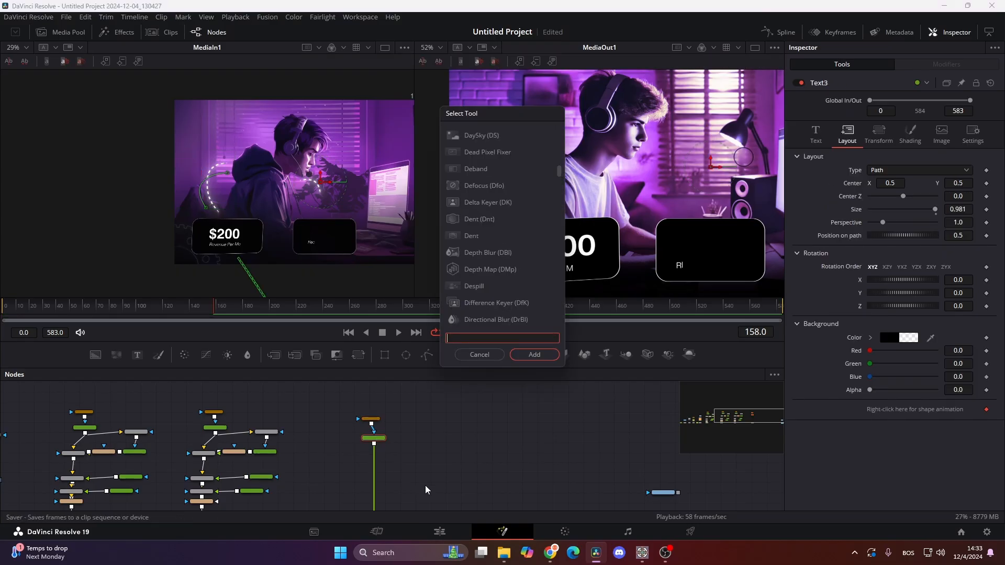
pyautogui.write('soft')
pyautogui.press('Return')
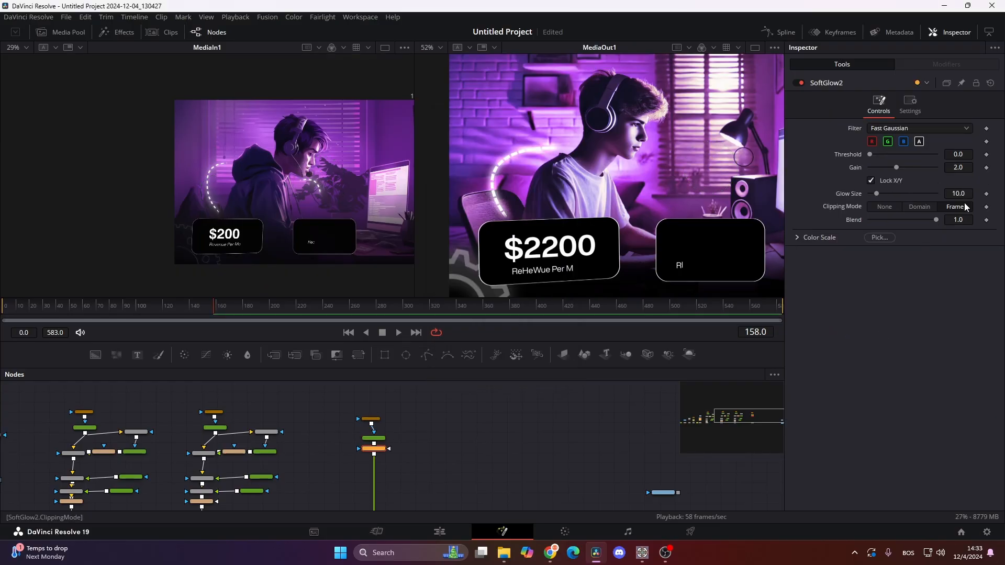
pyautogui.moveTo(876, 194); pyautogui.dragTo(896, 168)
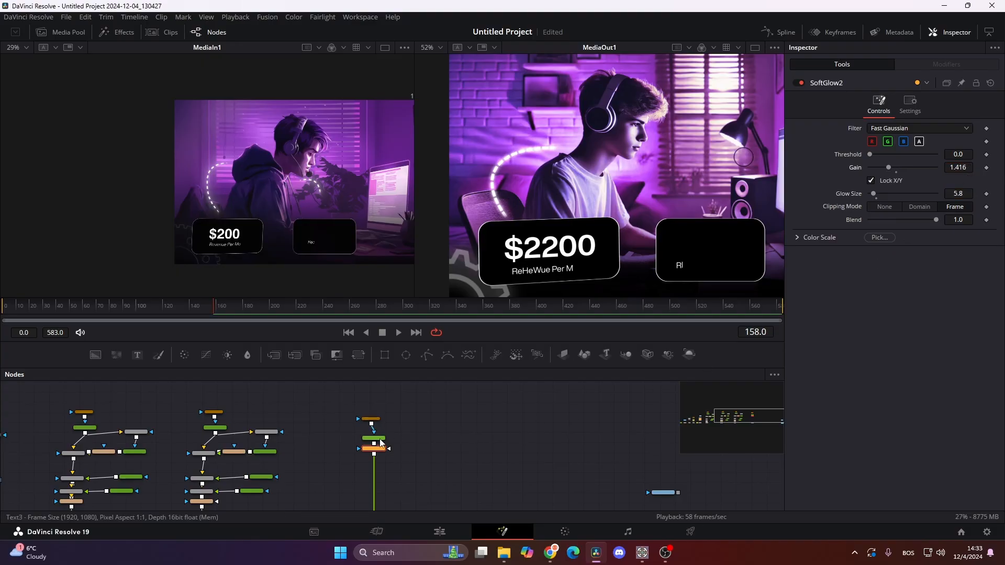
# - Set Text3's text size to 0.0616 and its tracking to 1.107 for thinner, more widely spaced dashes
pyautogui.click(374, 438)
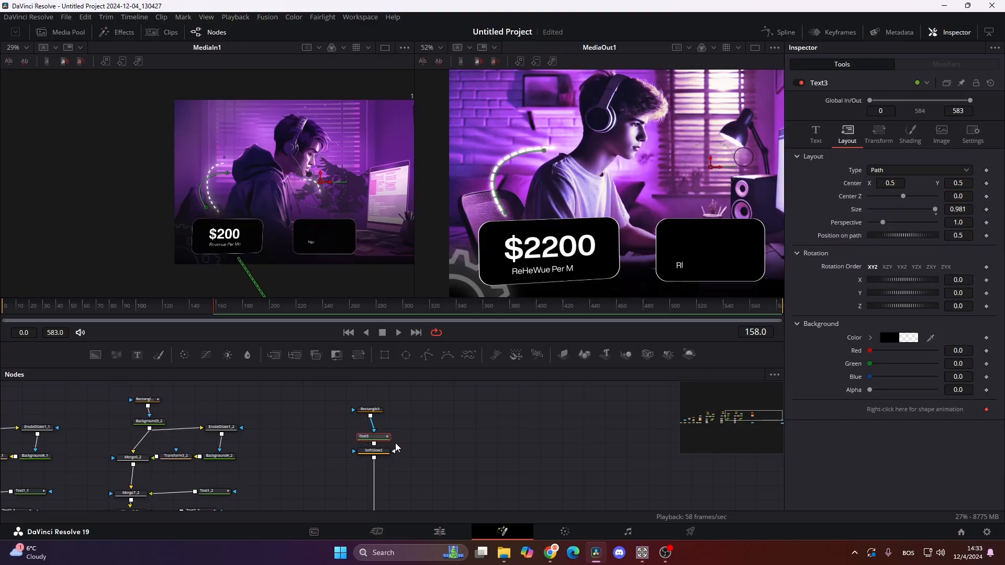
pyautogui.scroll(4, 408, 455)
pyautogui.moveTo(439, 463); pyautogui.dragTo(455, 468)
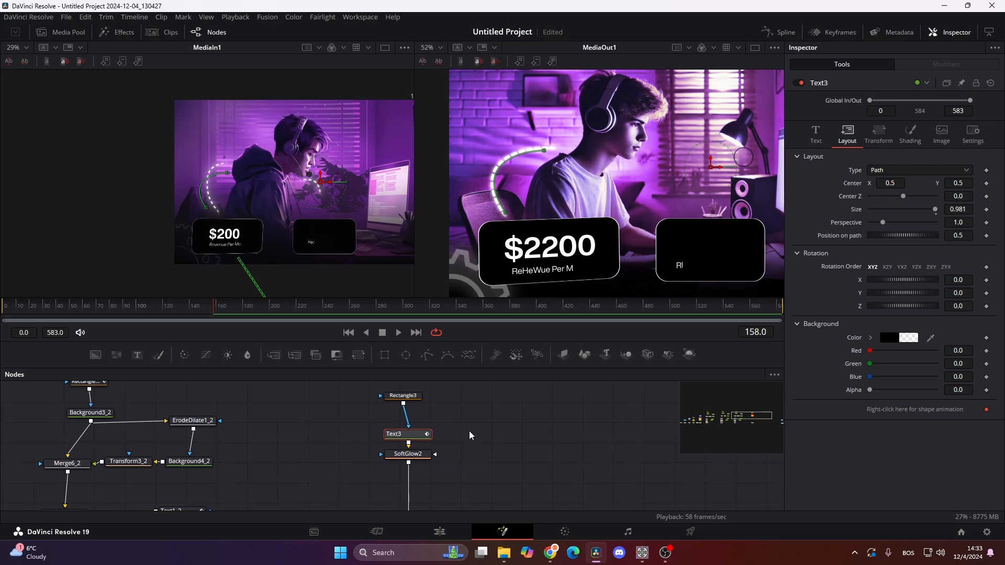
pyautogui.click(815, 133)
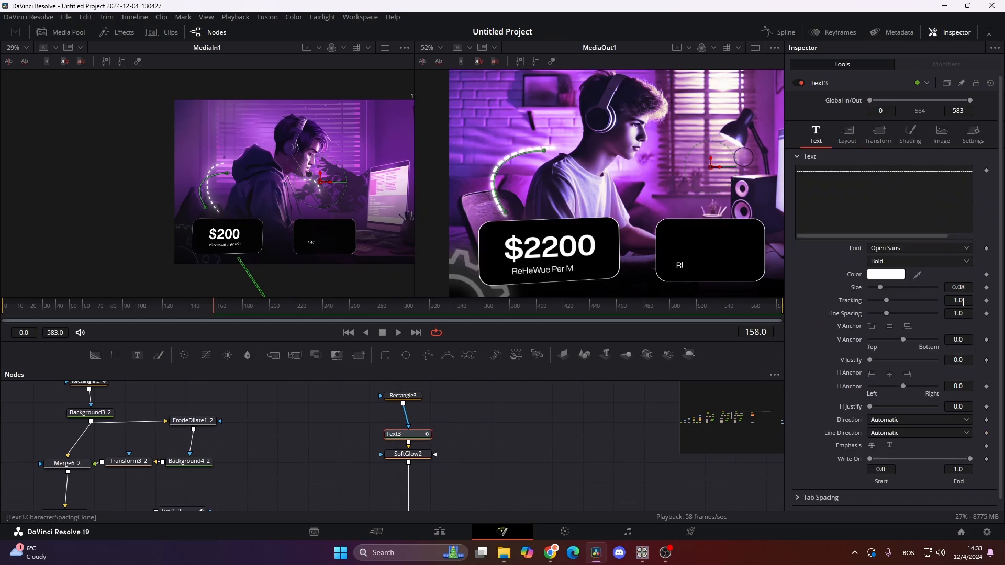
pyautogui.click(966, 288)
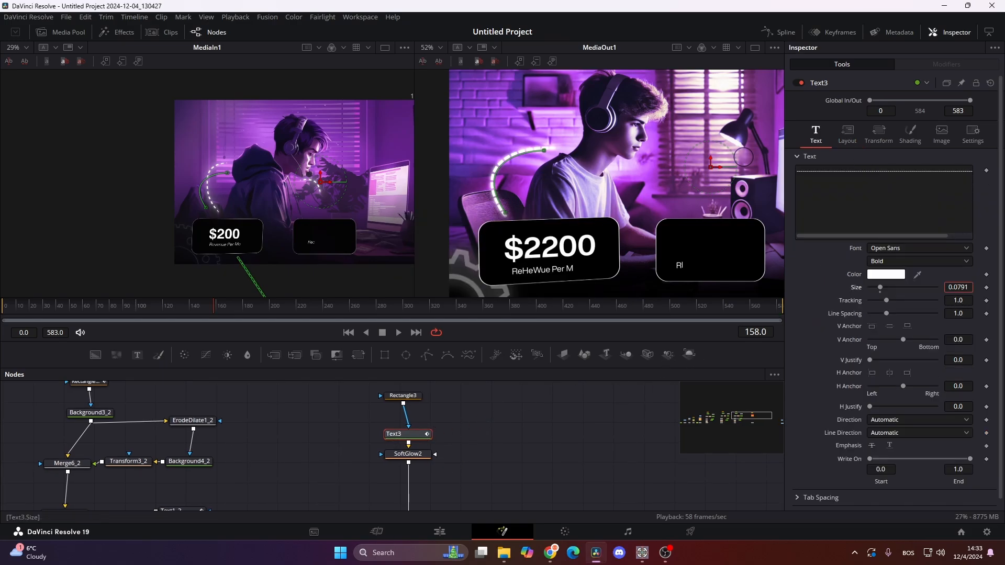
pyautogui.moveTo(961, 287); pyautogui.dragTo(958, 287)
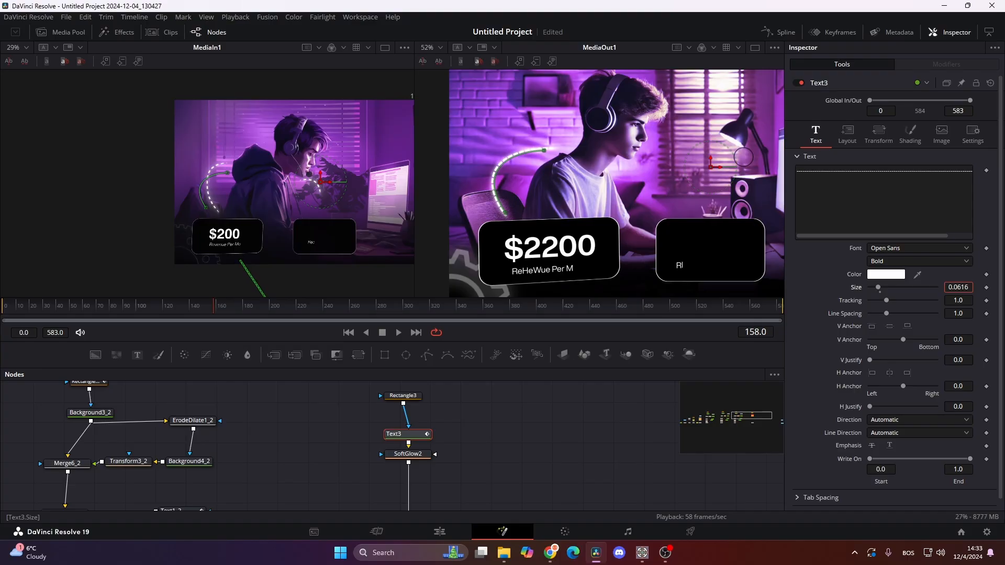
pyautogui.moveTo(957, 301); pyautogui.dragTo(953, 302)
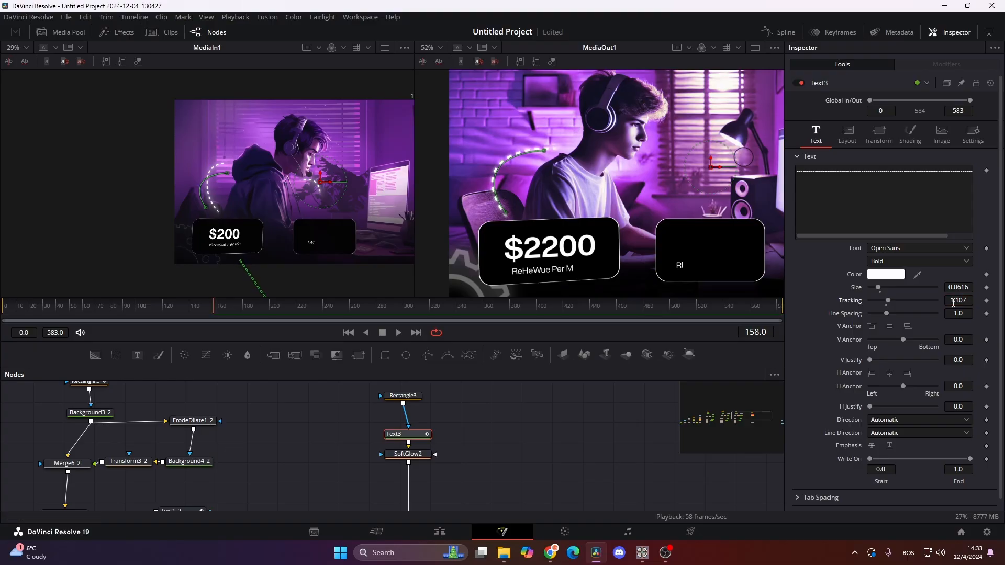
# - Keyframe Text3's Write On so its end value goes from 0.422 at frame 65 to 1.0 at frame 125
pyautogui.moveTo(203, 310); pyautogui.dragTo(92, 330)
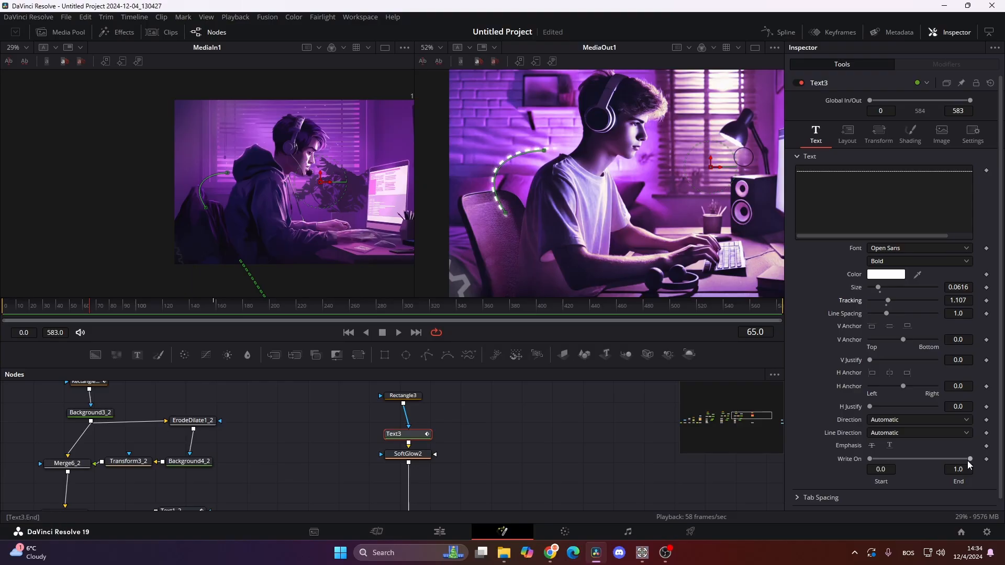
pyautogui.click(986, 459)
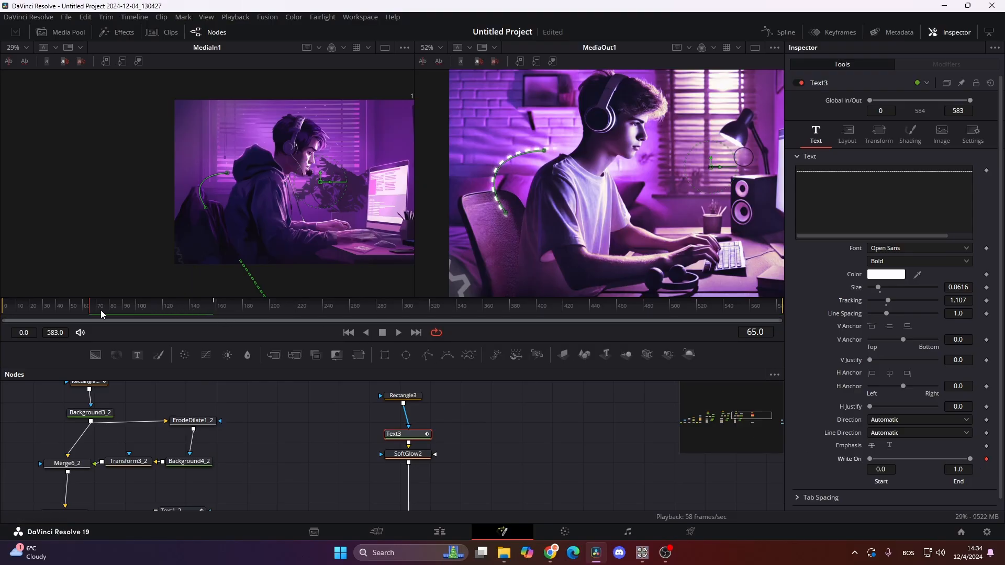
pyautogui.moveTo(100, 310); pyautogui.dragTo(169, 312)
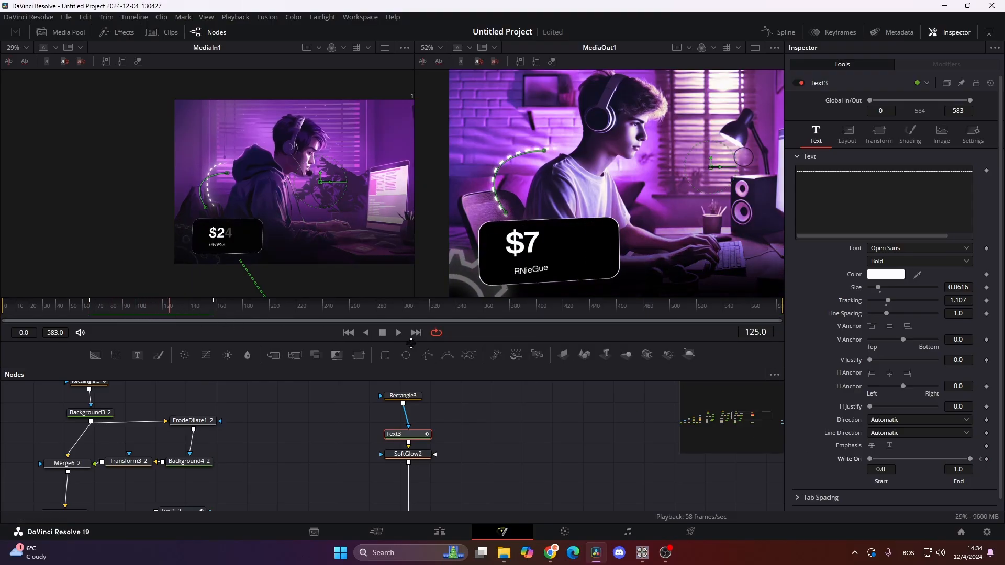
pyautogui.click(981, 459)
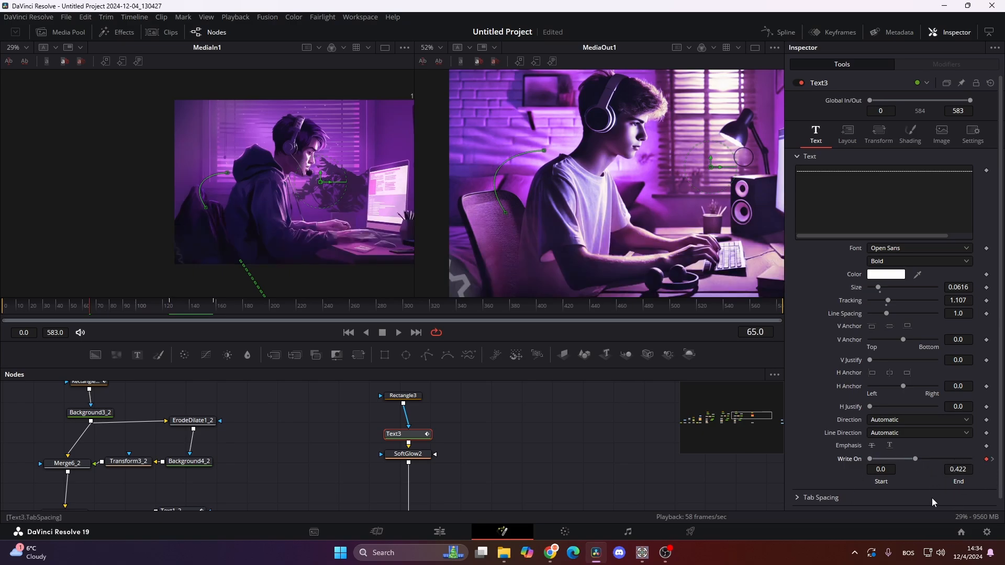
pyautogui.click(993, 460)
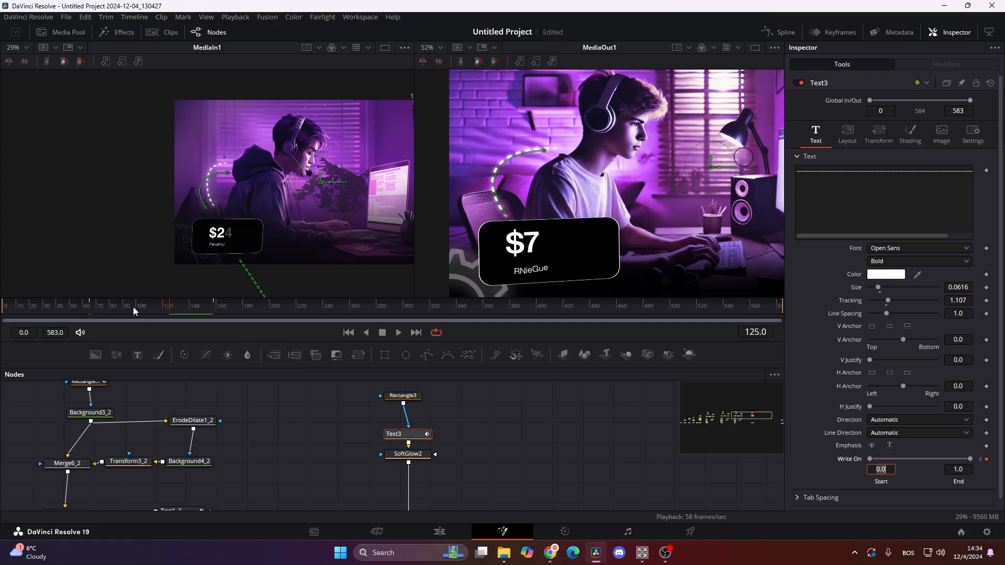
# - Preview the dashed line's reveal and smooth the Write On start and end curves with ease in and ease out of 33
pyautogui.click(88, 313)
pyautogui.moveTo(88, 313); pyautogui.dragTo(178, 316)
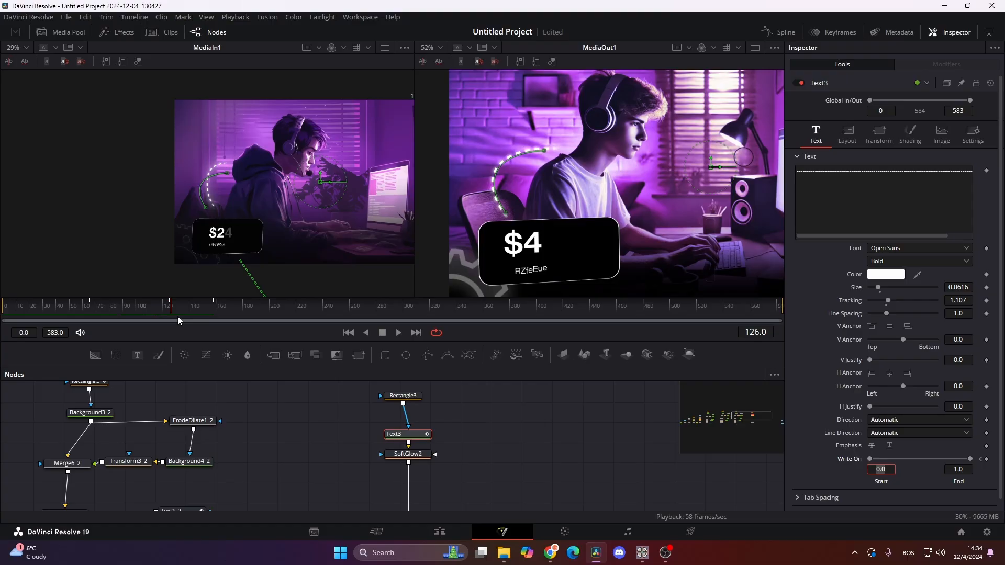
pyautogui.click(786, 33)
pyautogui.click(418, 454)
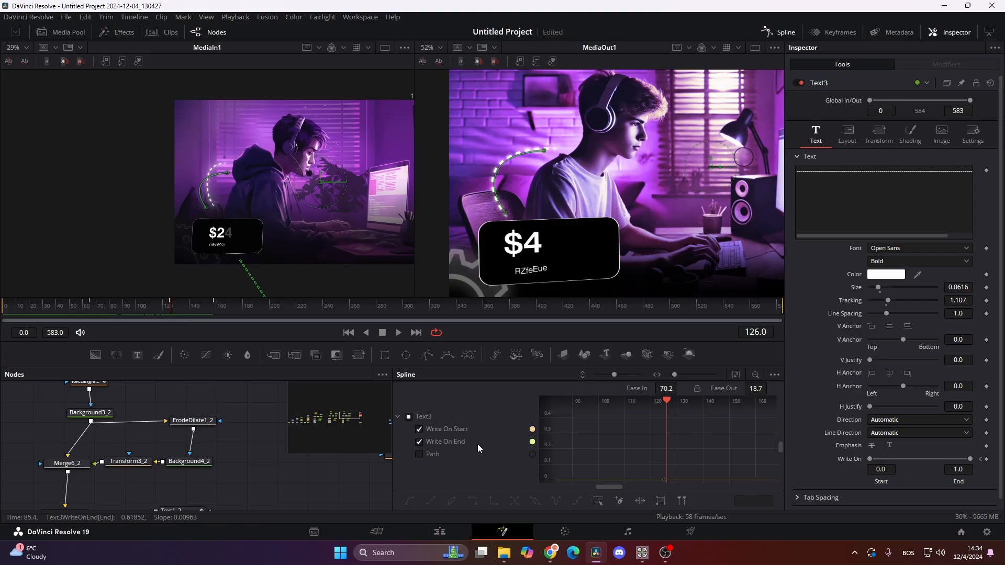
pyautogui.click(735, 374)
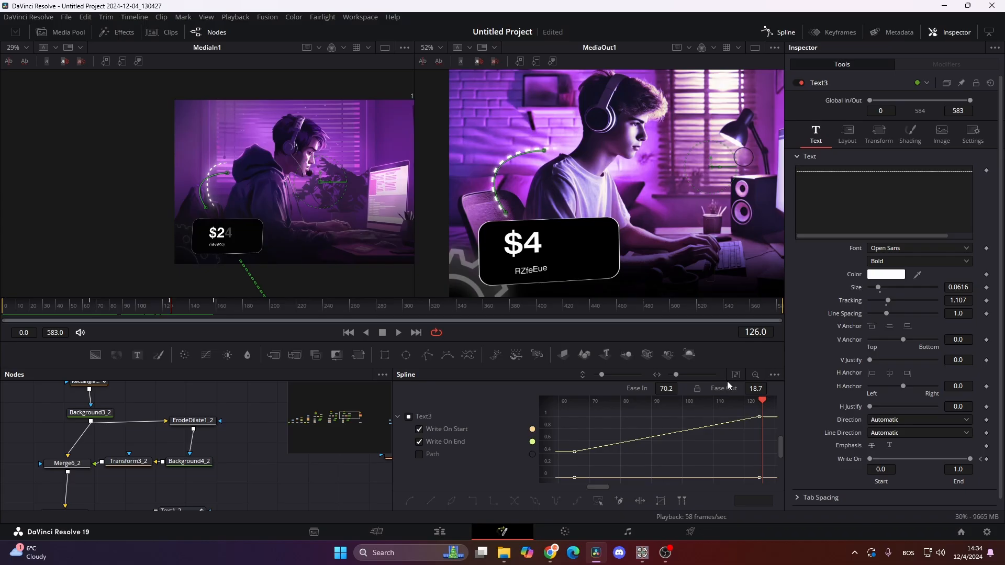
pyautogui.click(597, 502)
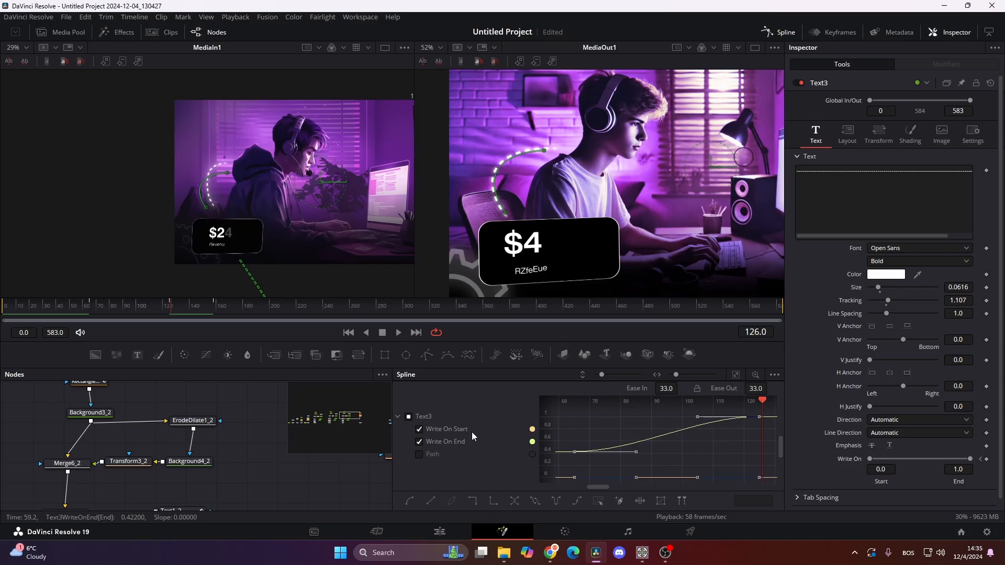
# - Add a keyframe for Text3's position on path at frame 65 with value 0.5
pyautogui.moveTo(121, 312); pyautogui.dragTo(151, 322)
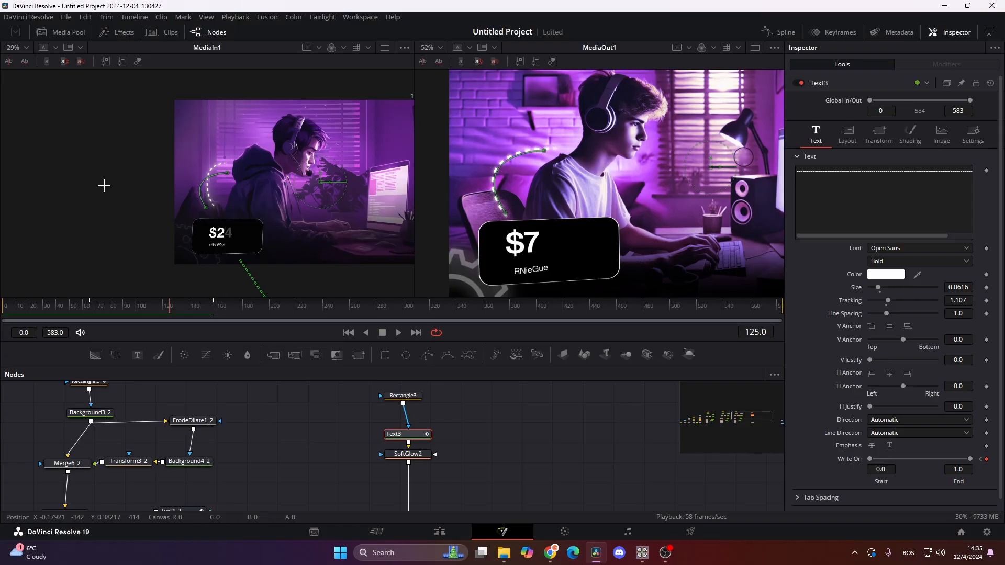
pyautogui.scroll(5, 193, 180)
pyautogui.moveTo(193, 313); pyautogui.dragTo(802, 337)
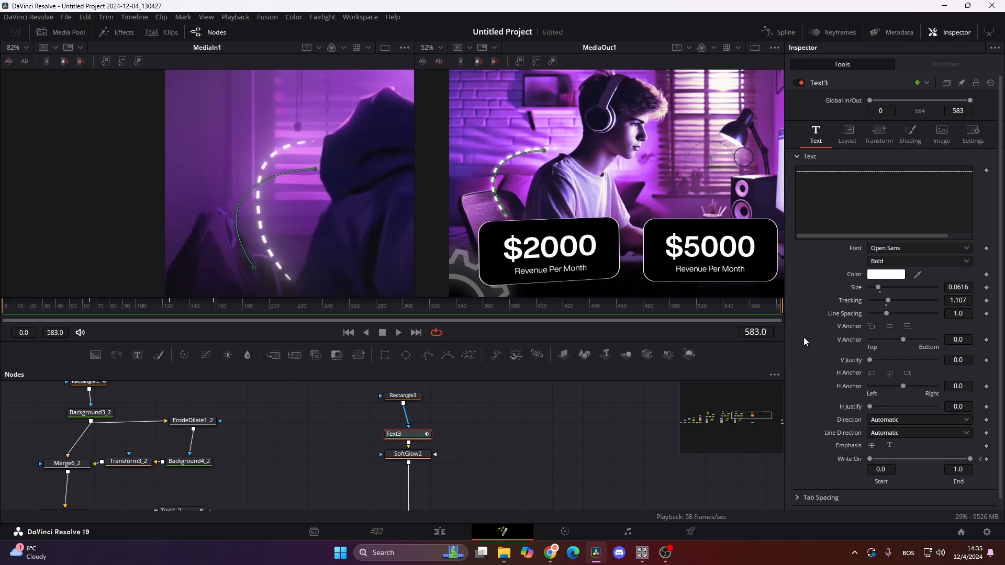
pyautogui.click(91, 311)
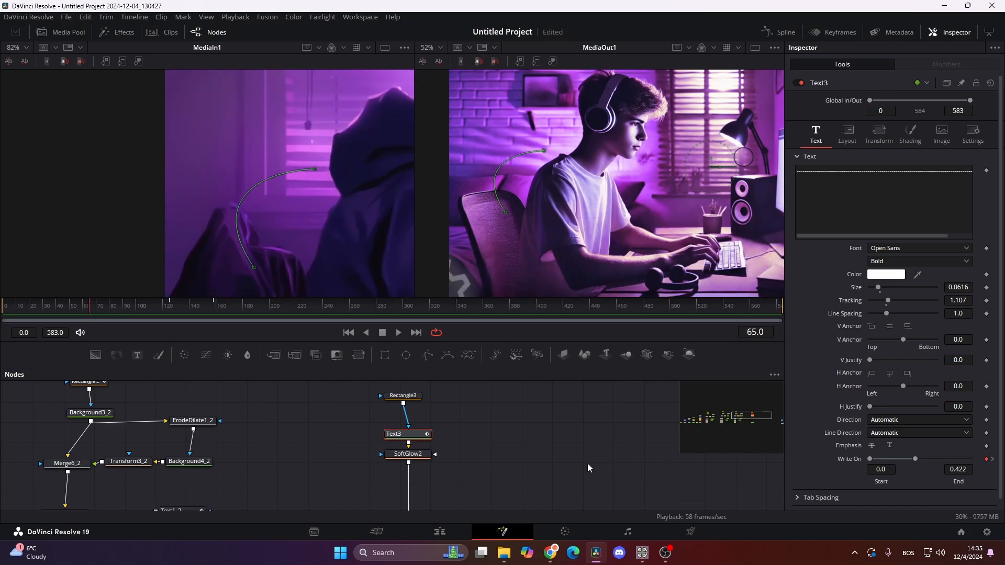
pyautogui.click(847, 134)
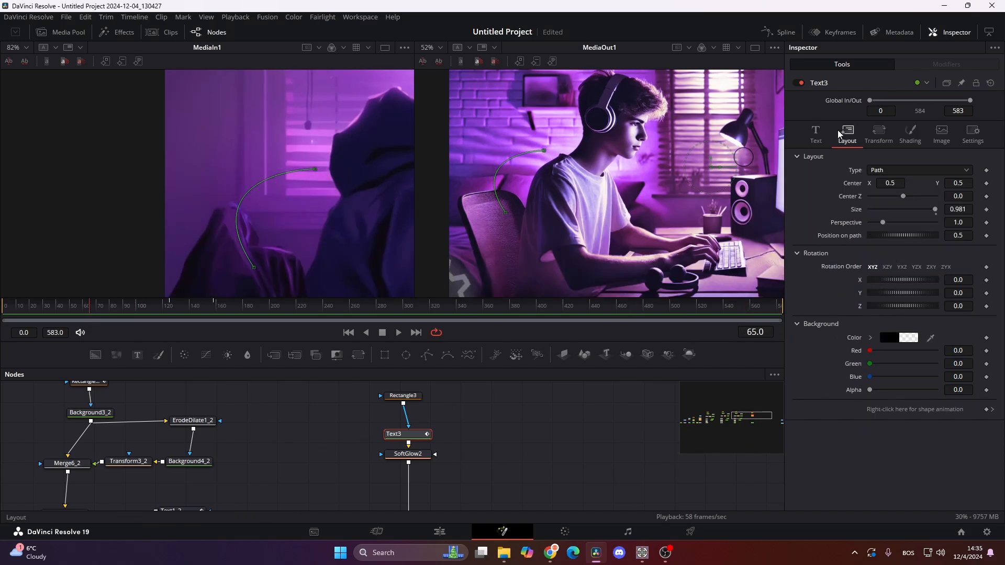
pyautogui.click(986, 236)
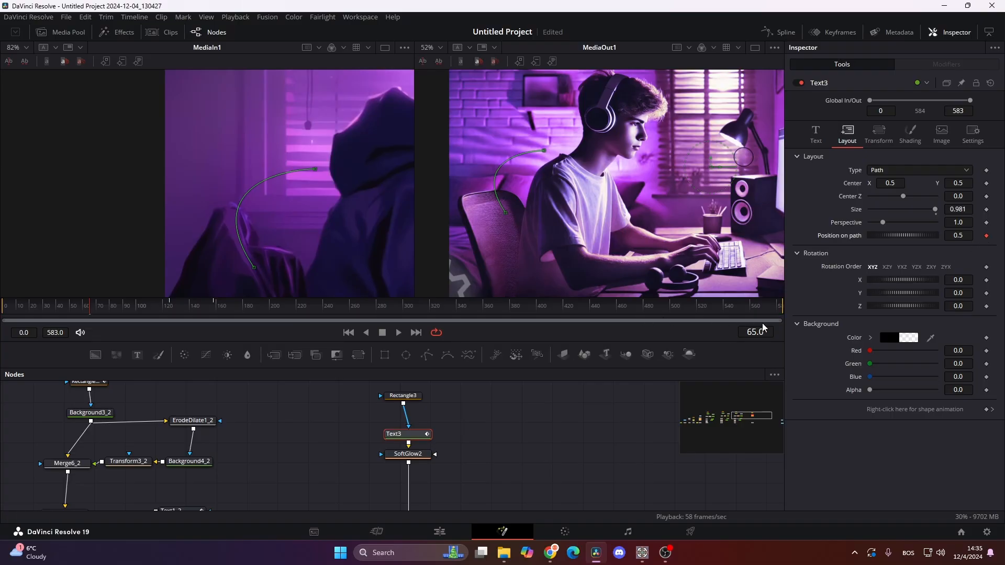
# - Keyframe a higher position on path for Text3 at frame 583 and preview the dashes moving along the curve
pyautogui.moveTo(748, 317); pyautogui.dragTo(779, 317)
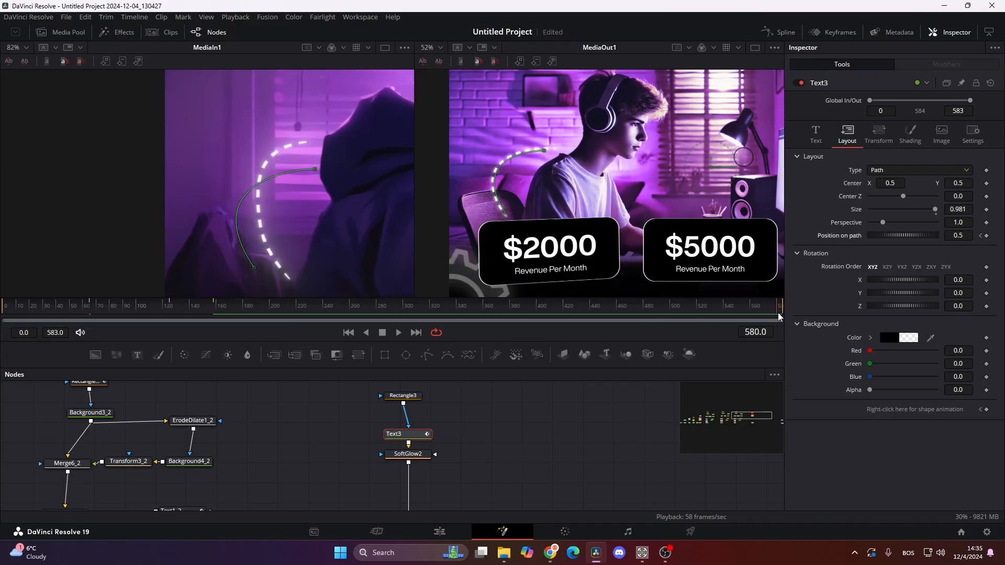
pyautogui.click(986, 236)
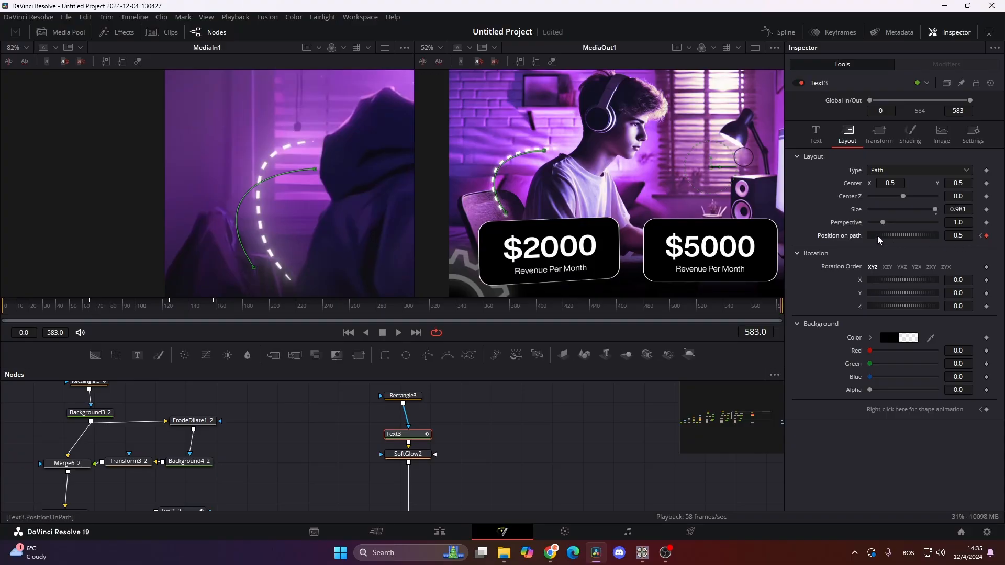
pyautogui.moveTo(920, 242); pyautogui.dragTo(1000, 257)
pyautogui.moveTo(98, 313); pyautogui.dragTo(253, 330)
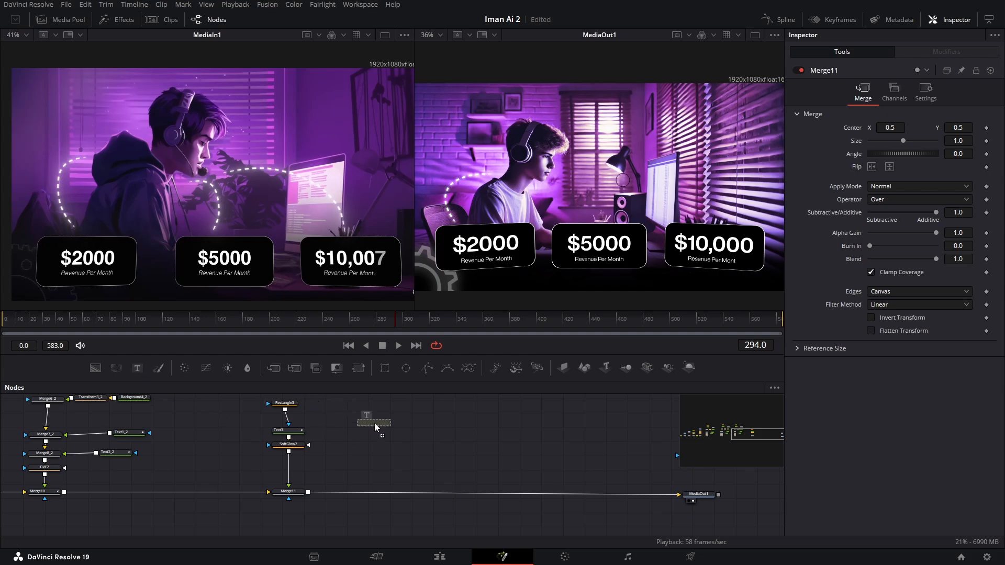
# - Add a Text+ node merged in after Merge11 and insert a copy of SoftGlow2 behind it
pyautogui.moveTo(375, 425); pyautogui.dragTo(309, 492)
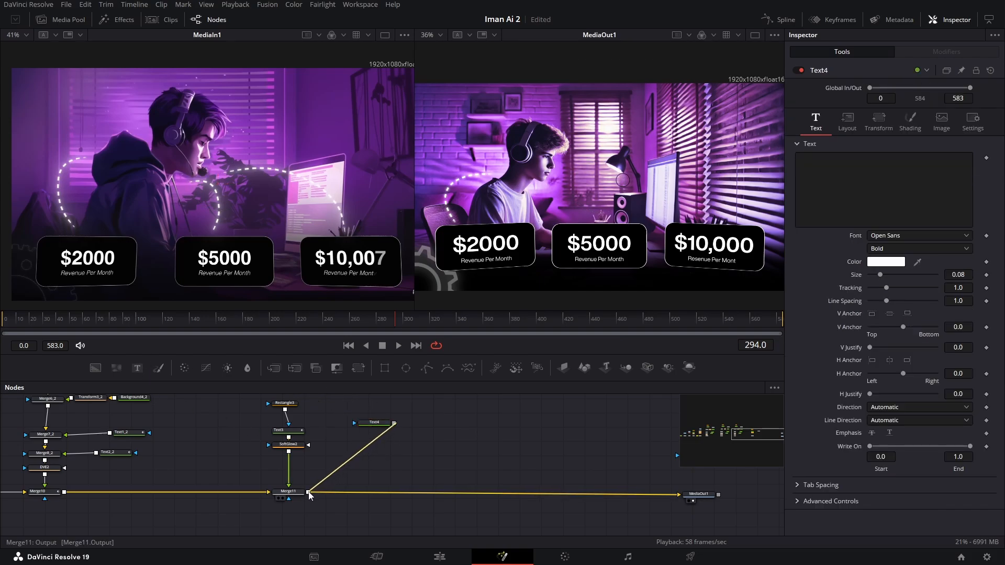
pyautogui.click(294, 445)
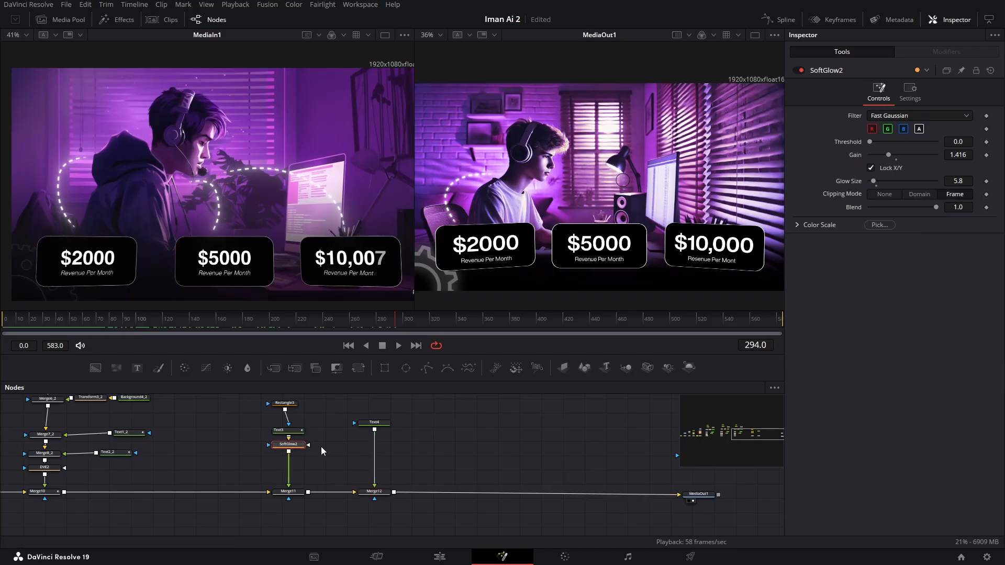
pyautogui.click(384, 423)
pyautogui.hotkey('ctrl', 'v')
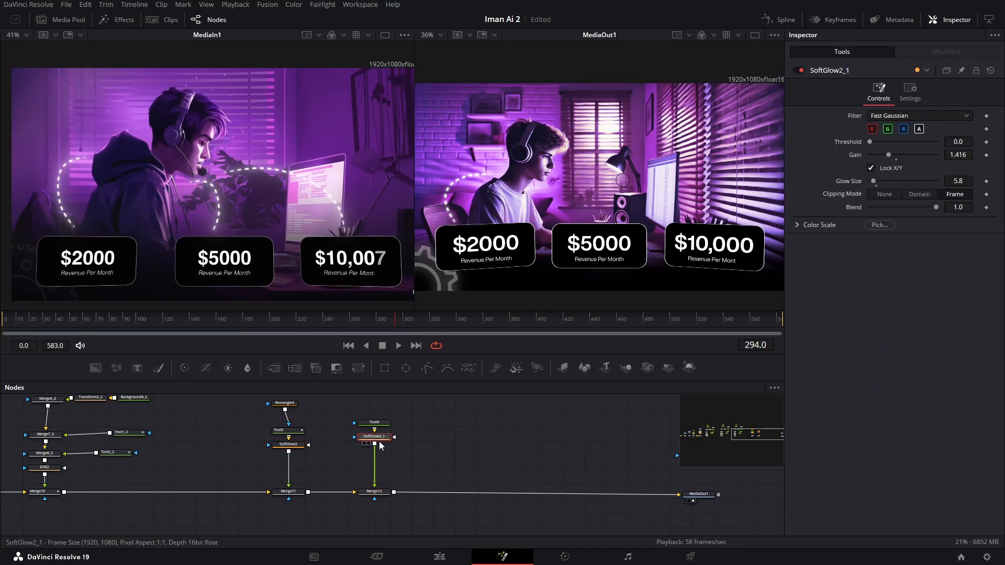
# - Copy the dashed line text from Text3 into the text of Text4
pyautogui.click(380, 424)
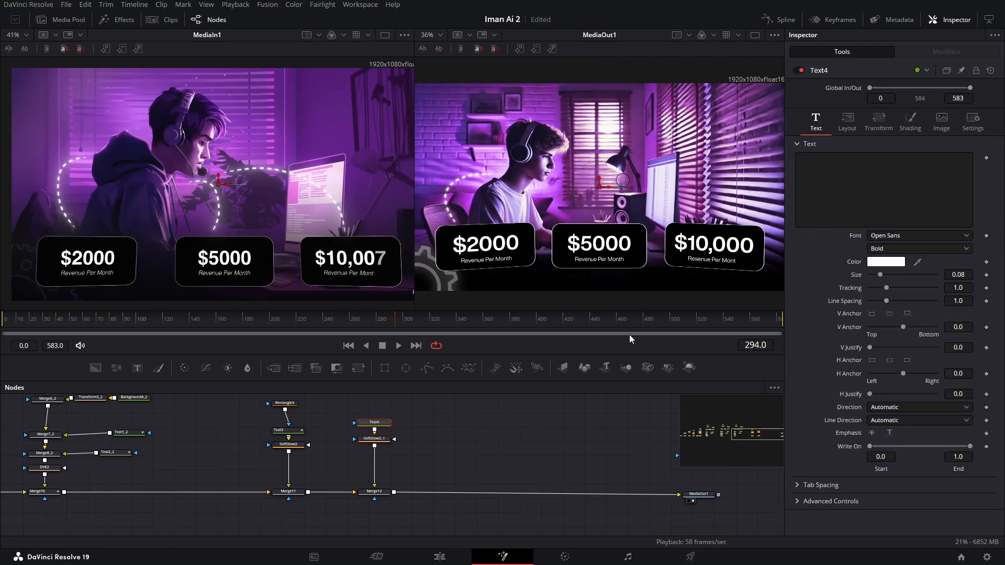
pyautogui.click(285, 431)
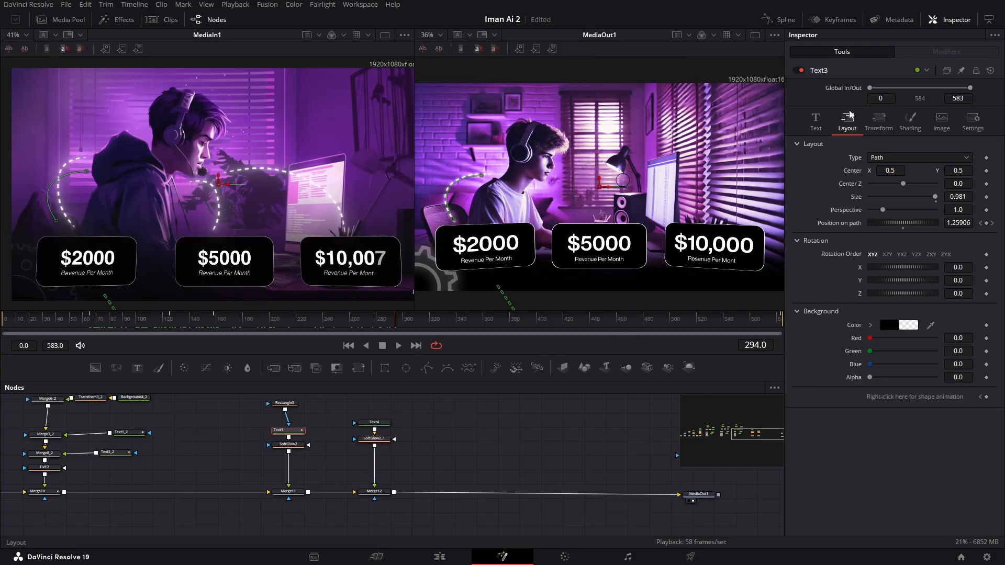
pyautogui.click(816, 121)
pyautogui.click(884, 181)
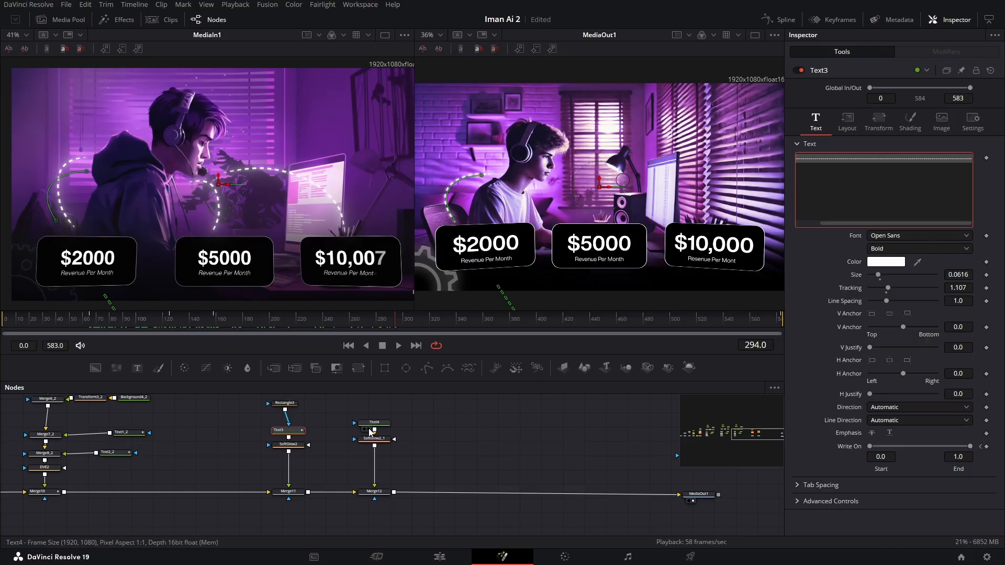
pyautogui.click(374, 424)
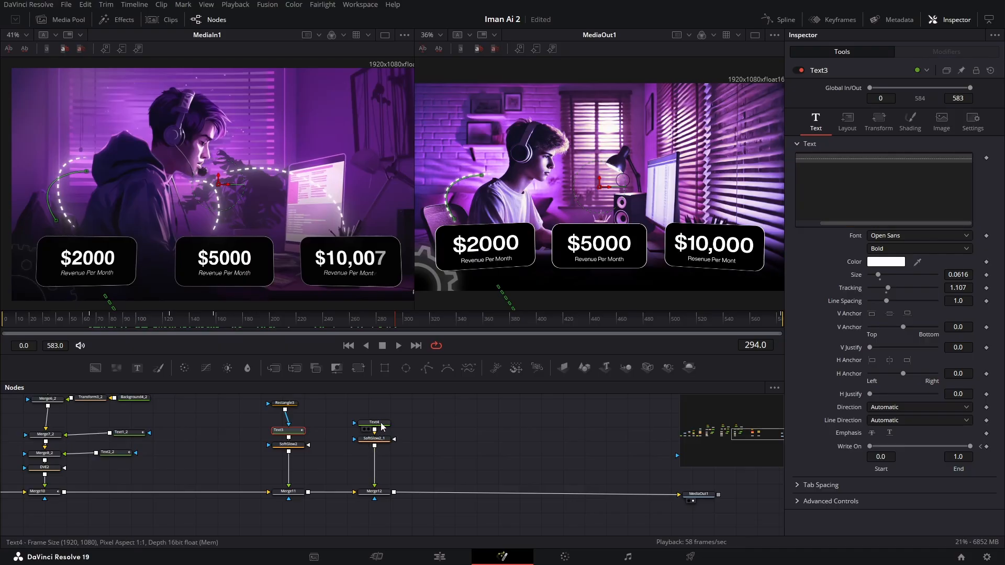
pyautogui.click(893, 176)
pyautogui.hotkey('ctrl', 'v')
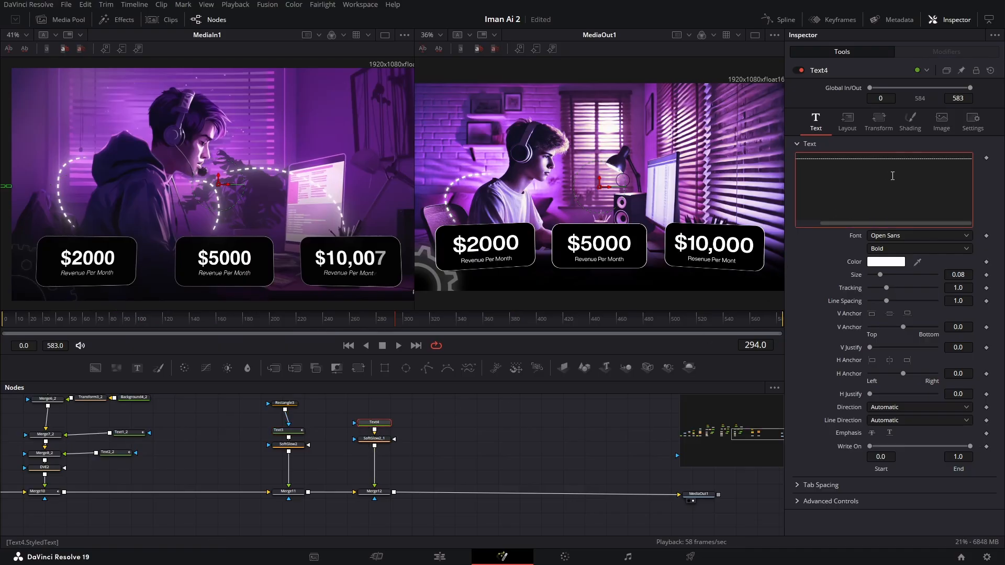
# - Match Text4 to Text3 by setting its size to 0.0616 and its tracking to 1.107
pyautogui.click(287, 431)
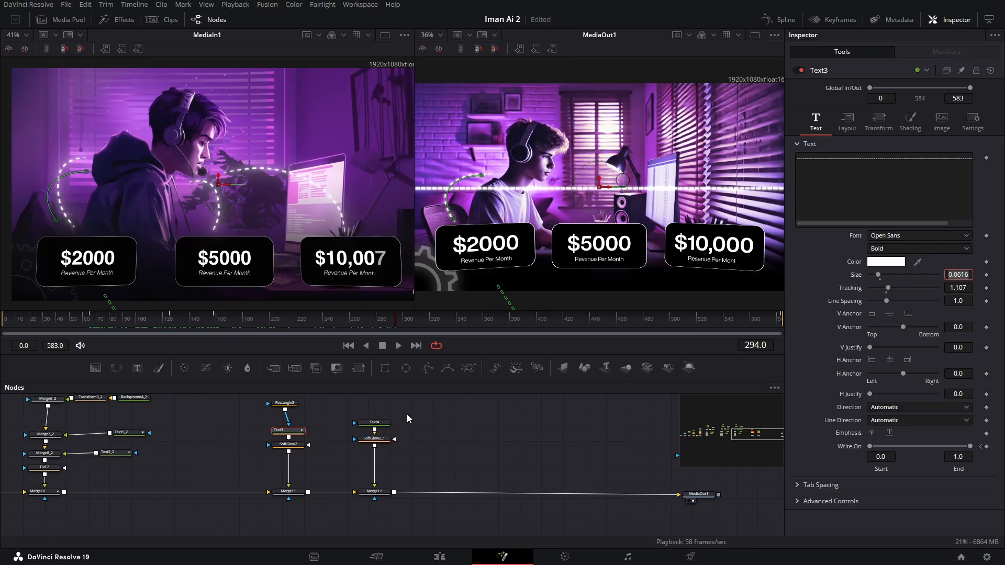
pyautogui.click(373, 423)
pyautogui.click(966, 271)
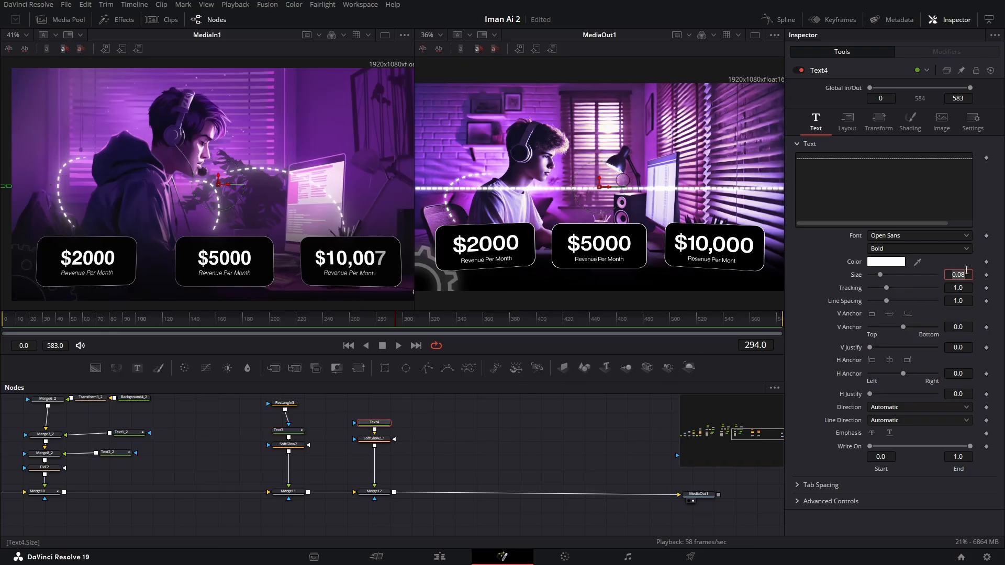
pyautogui.write('0.0616')
pyautogui.click(288, 431)
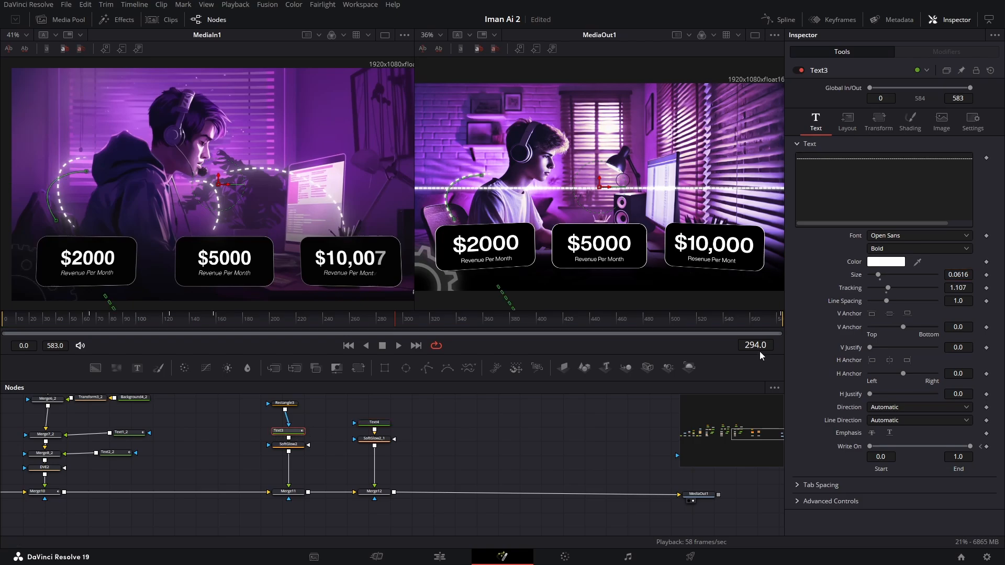
# - Duplicate Text4 with its Soft Glow node and place the unconnected copy beside the original pair
pyautogui.moveTo(339, 403); pyautogui.dragTo(398, 451)
pyautogui.hotkey('ctrl', 'c')
pyautogui.hotkey('ctrl', 'v')
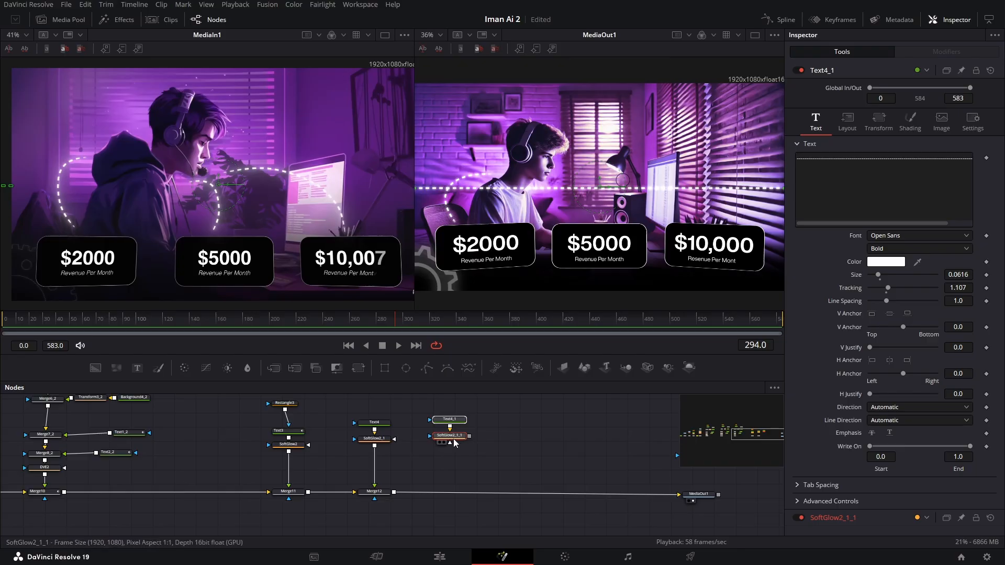
pyautogui.moveTo(452, 438); pyautogui.dragTo(461, 442)
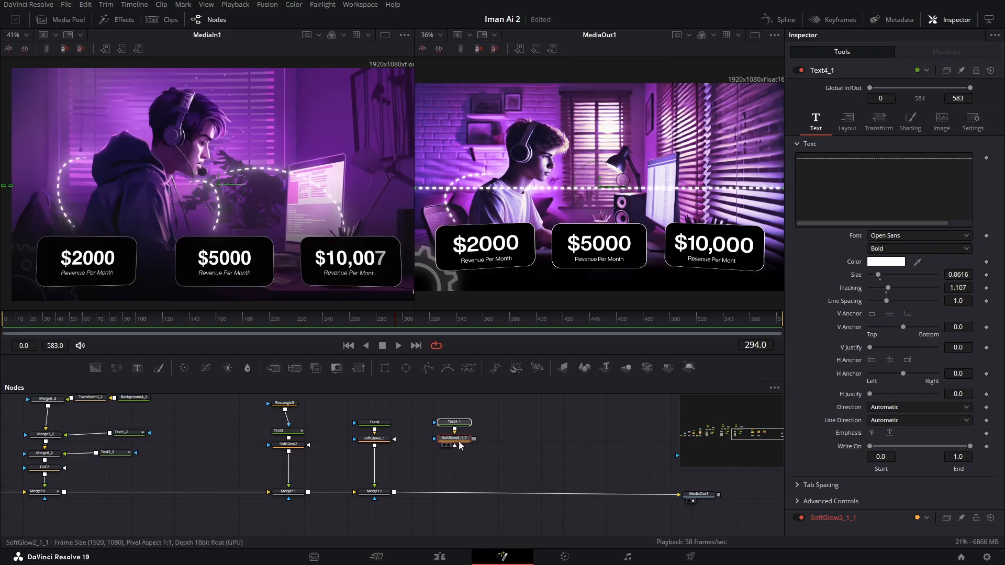
# - Change Text4's layout type from Point to Path
pyautogui.click(379, 425)
pyautogui.click(847, 121)
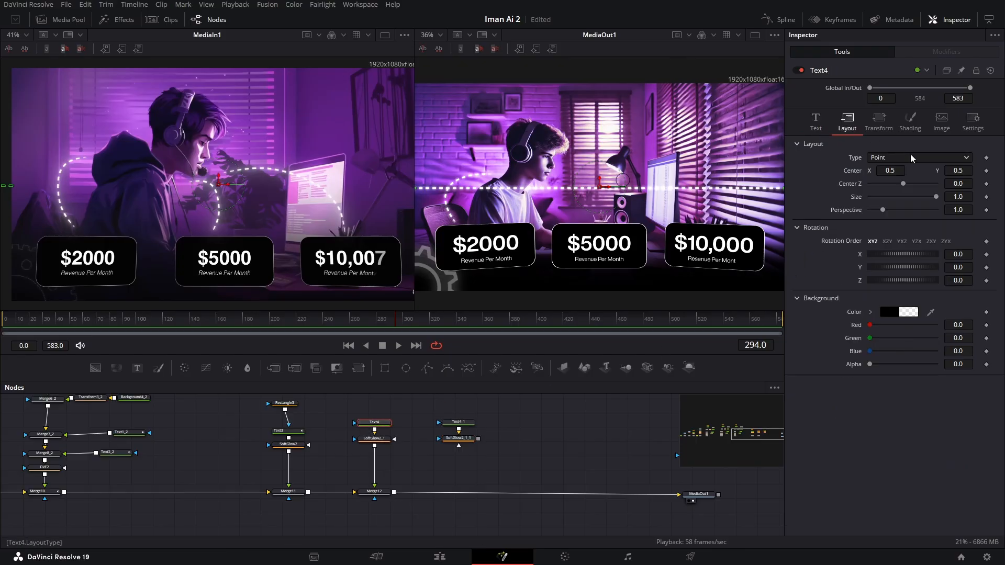
pyautogui.click(913, 158)
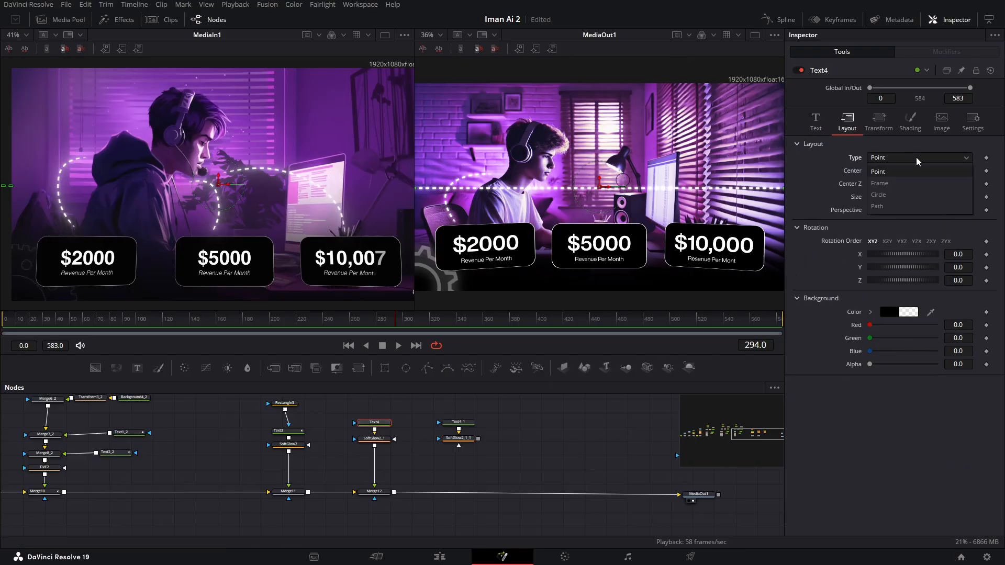
pyautogui.click(894, 208)
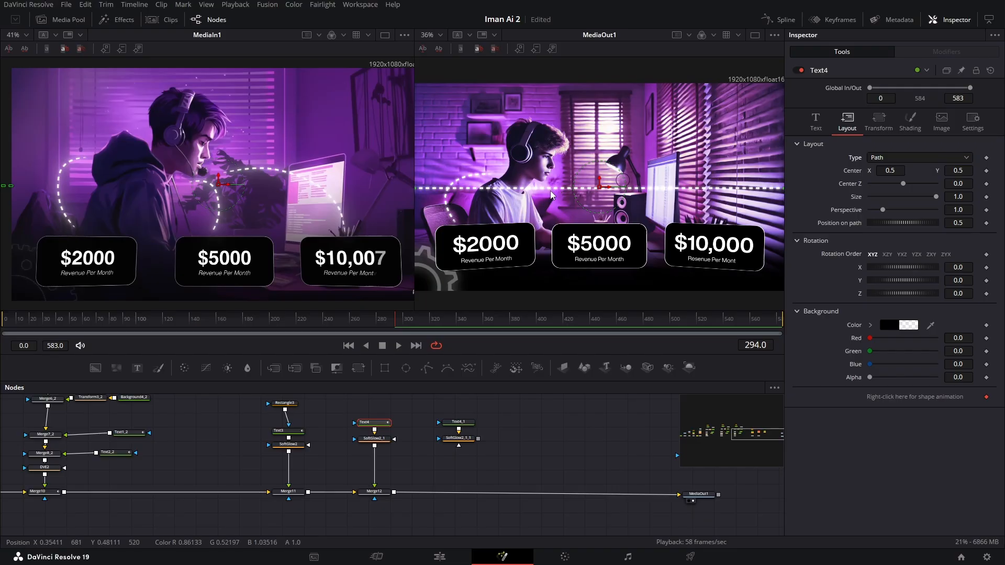
# - Draw a curved two-point text path for Text4 from just in front of the boy's neck down to the $5000 card
pyautogui.scroll(2, 550, 186)
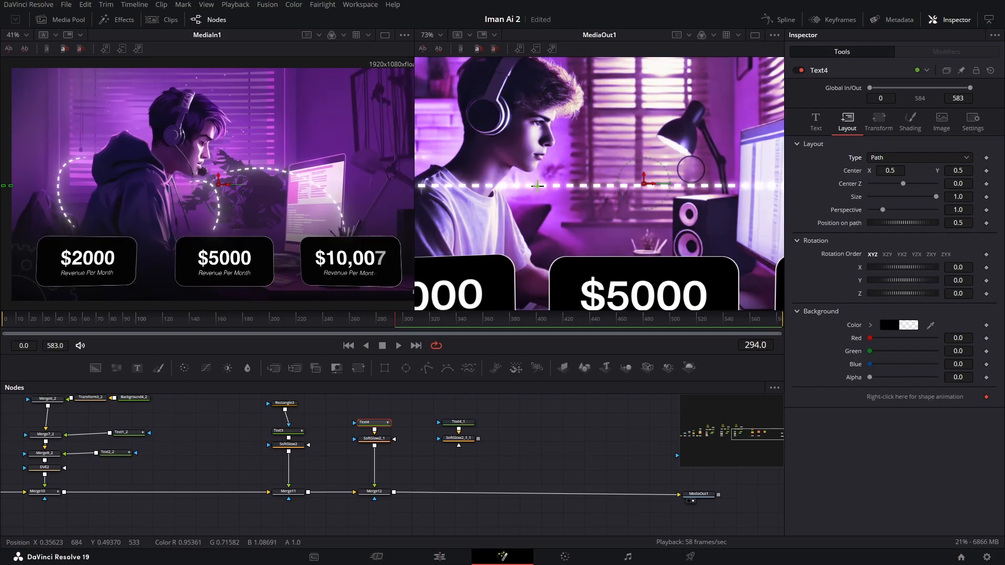
pyautogui.click(536, 184)
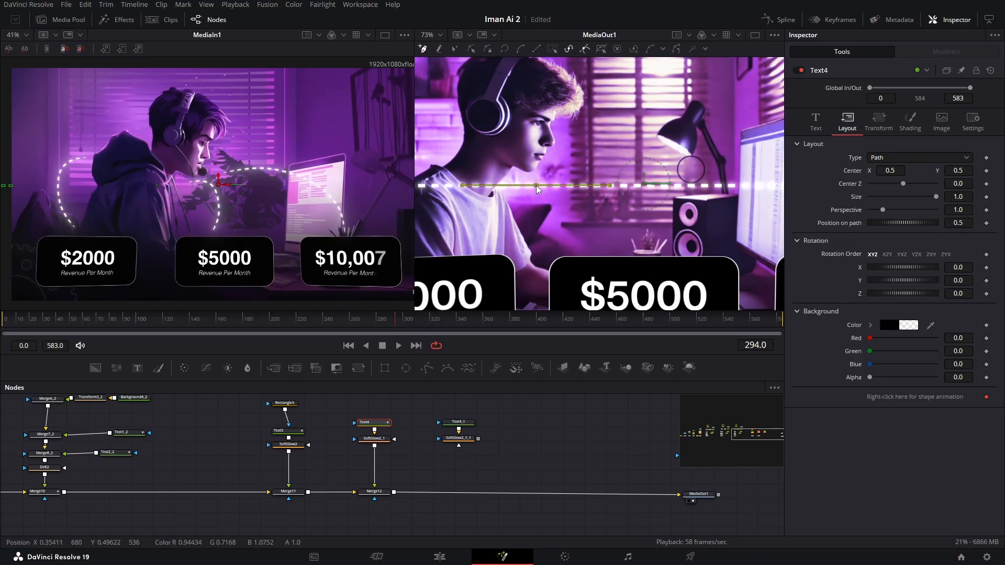
pyautogui.moveTo(625, 250); pyautogui.dragTo(580, 338)
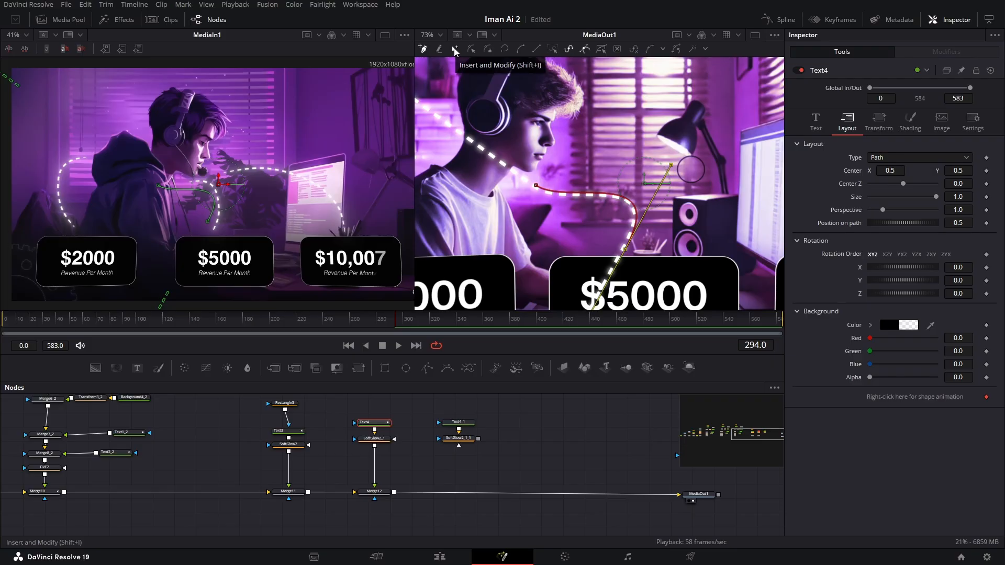
# - Reshape Text4's path by adjusting its start point and curve handles so the dashed line arches smoothly down to the $5000 card
pyautogui.click(455, 50)
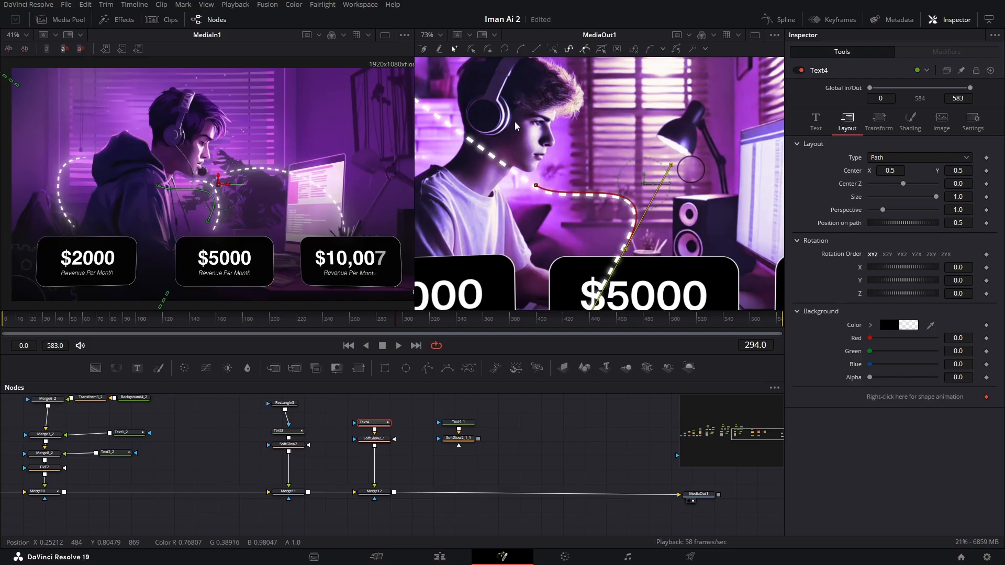
pyautogui.click(536, 186)
pyautogui.moveTo(566, 206); pyautogui.dragTo(541, 181)
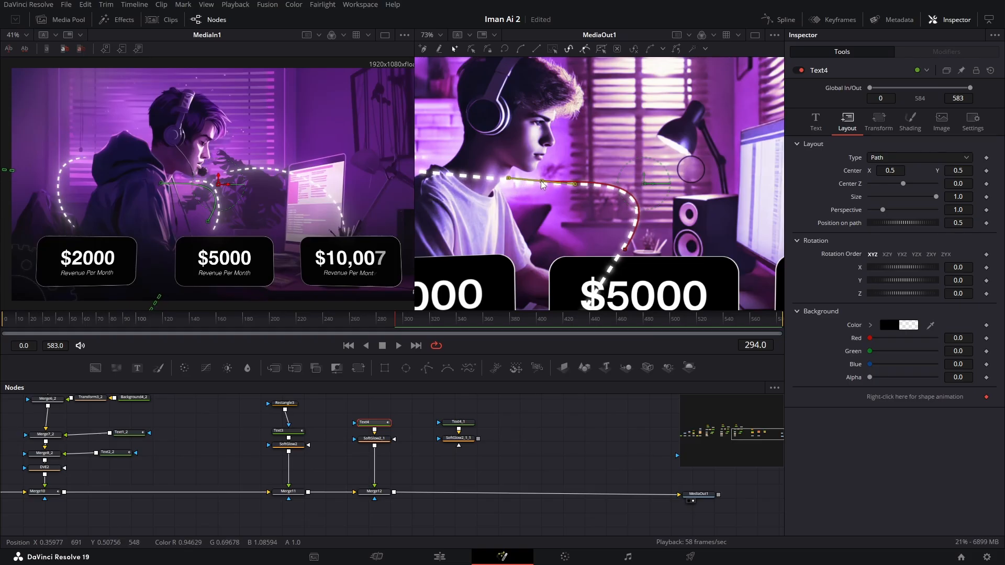
pyautogui.click(627, 253)
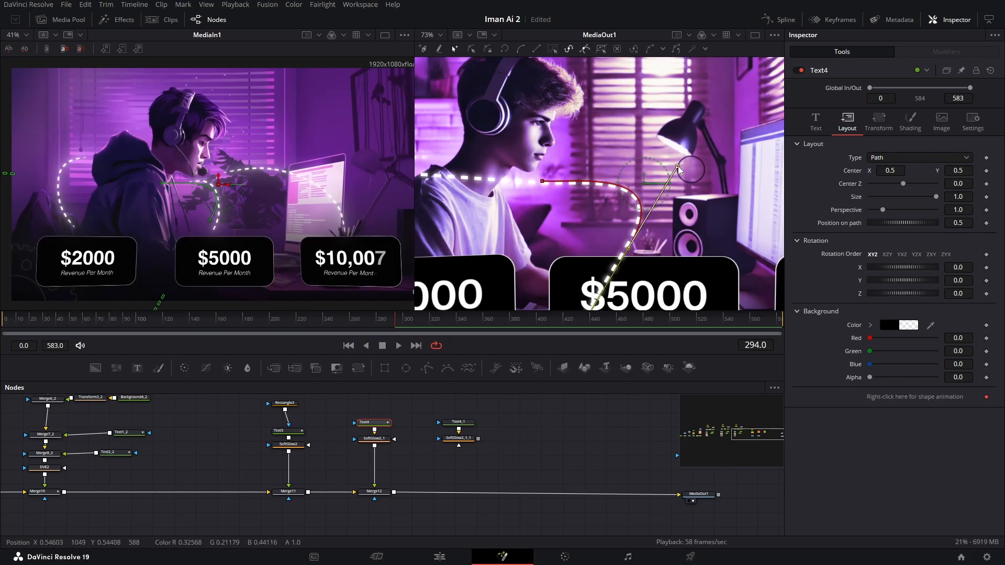
pyautogui.moveTo(677, 166); pyautogui.dragTo(667, 159)
pyautogui.moveTo(542, 181); pyautogui.dragTo(540, 179)
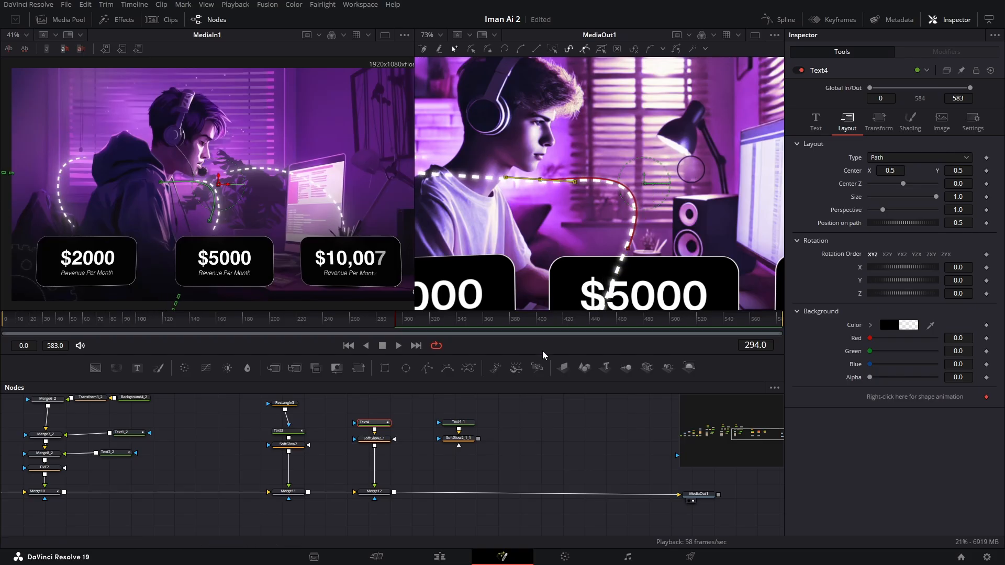
pyautogui.click(559, 459)
pyautogui.moveTo(384, 371); pyautogui.dragTo(362, 403)
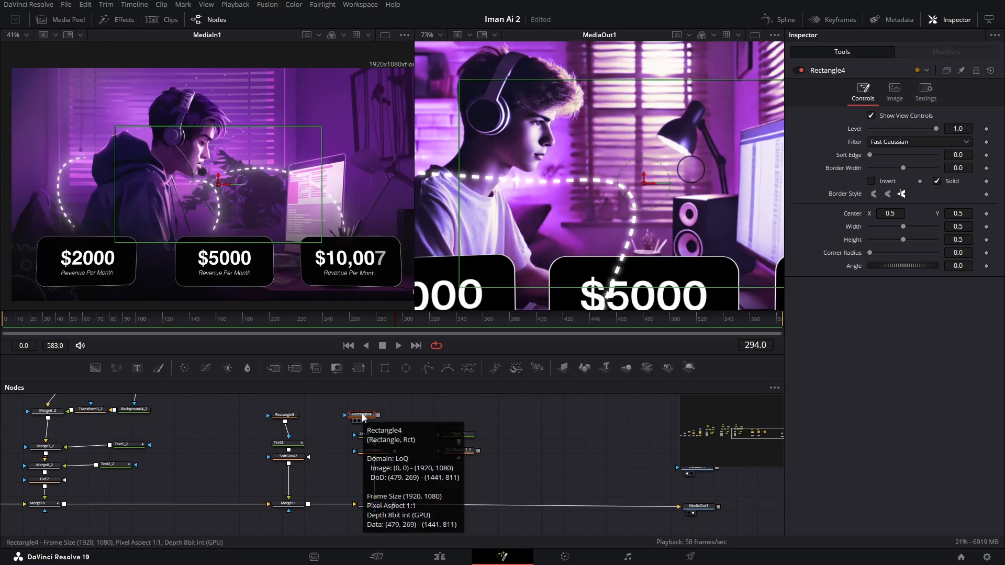
pyautogui.press('Delete')
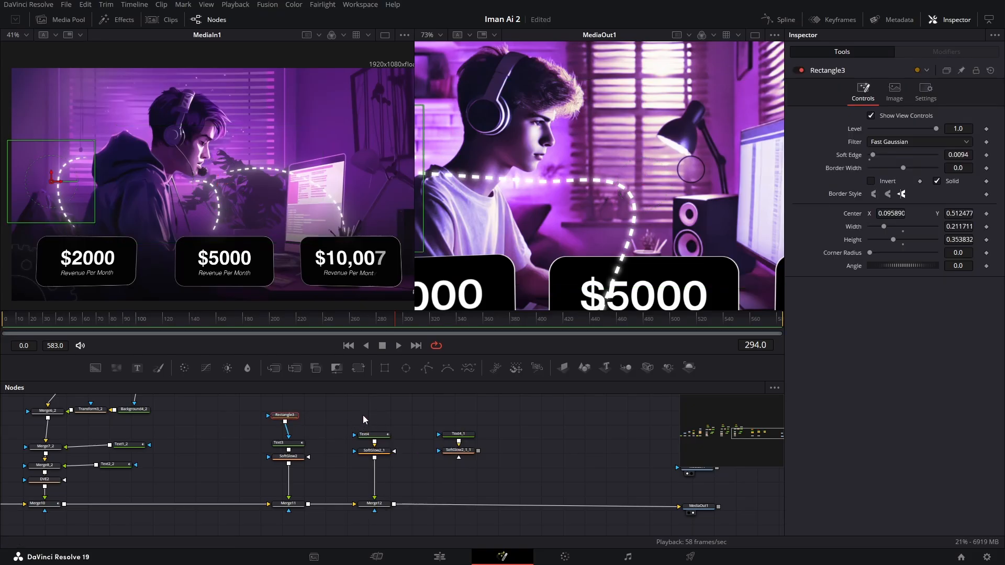
# - Paste a copy of Rectangle3 as Text4's mask and move it over the dashed line above the $5000 card
pyautogui.hotkey('ctrl', 'v')
pyautogui.moveTo(386, 415); pyautogui.dragTo(375, 440)
pyautogui.scroll(-2, 492, 222)
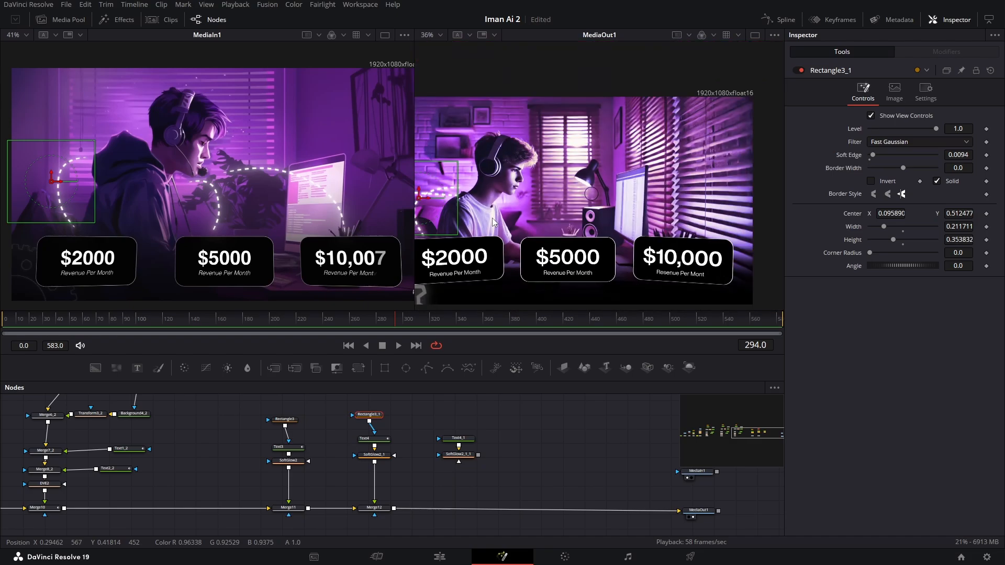
pyautogui.moveTo(492, 218); pyautogui.dragTo(553, 225)
pyautogui.moveTo(491, 210); pyautogui.dragTo(618, 216)
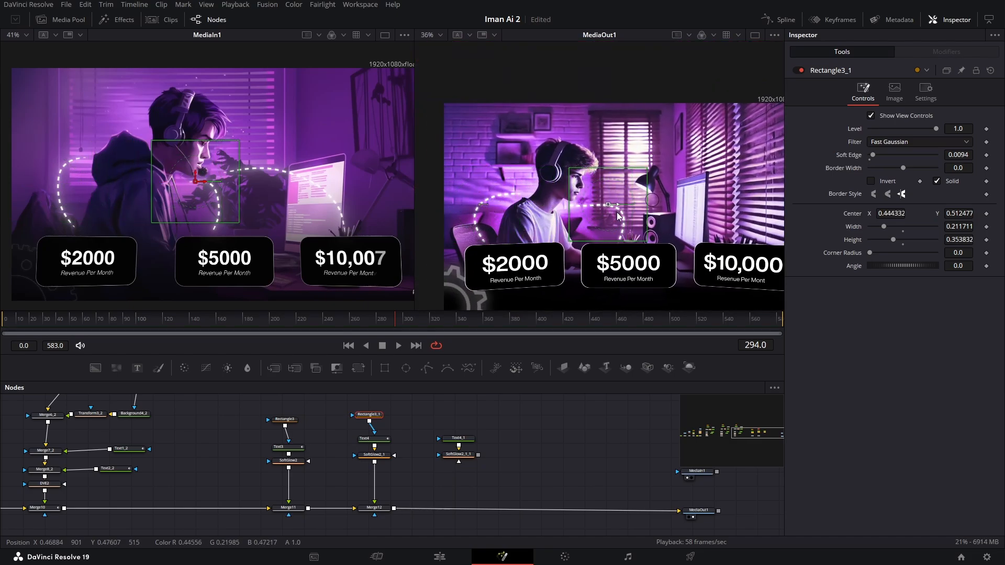
# - Fine-tune the centre of Text4's rectangle mask to about X 0.438, Y 0.520
pyautogui.scroll(4, 601, 218)
pyautogui.scroll(-1, 601, 218)
pyautogui.moveTo(630, 182); pyautogui.dragTo(624, 186)
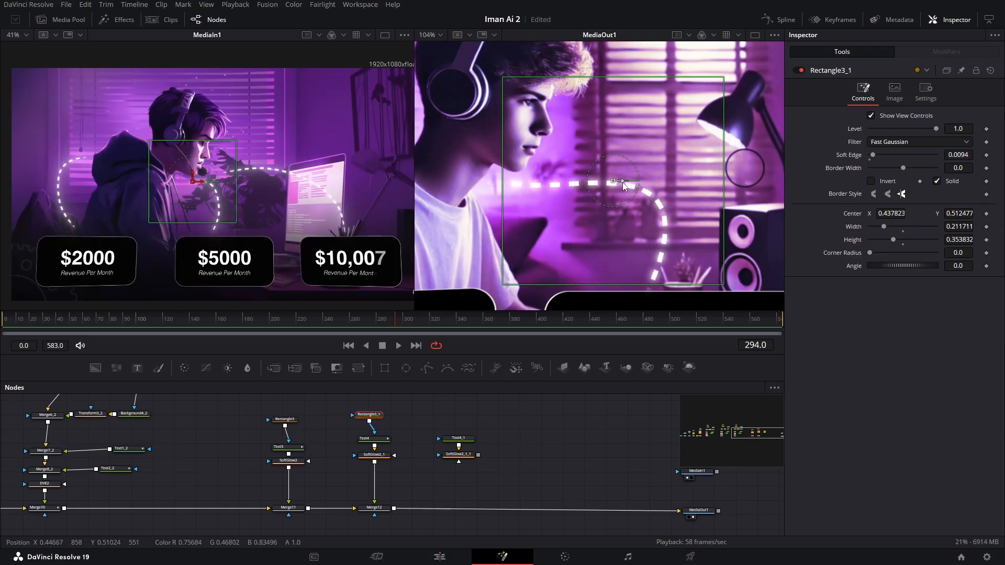
pyautogui.scroll(-2, 631, 236)
pyautogui.scroll(1, 612, 129)
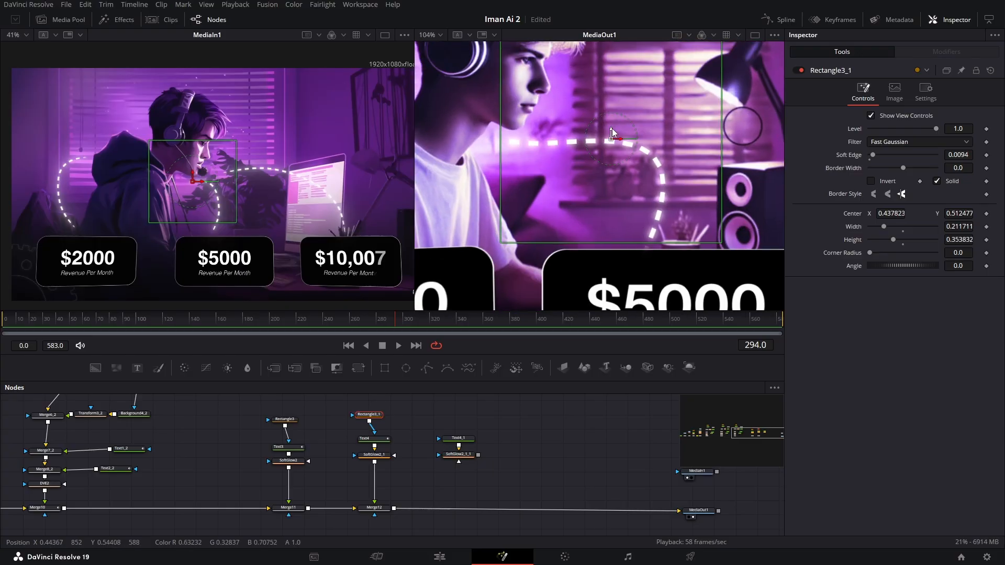
pyautogui.moveTo(612, 129); pyautogui.dragTo(611, 124)
pyautogui.click(520, 121)
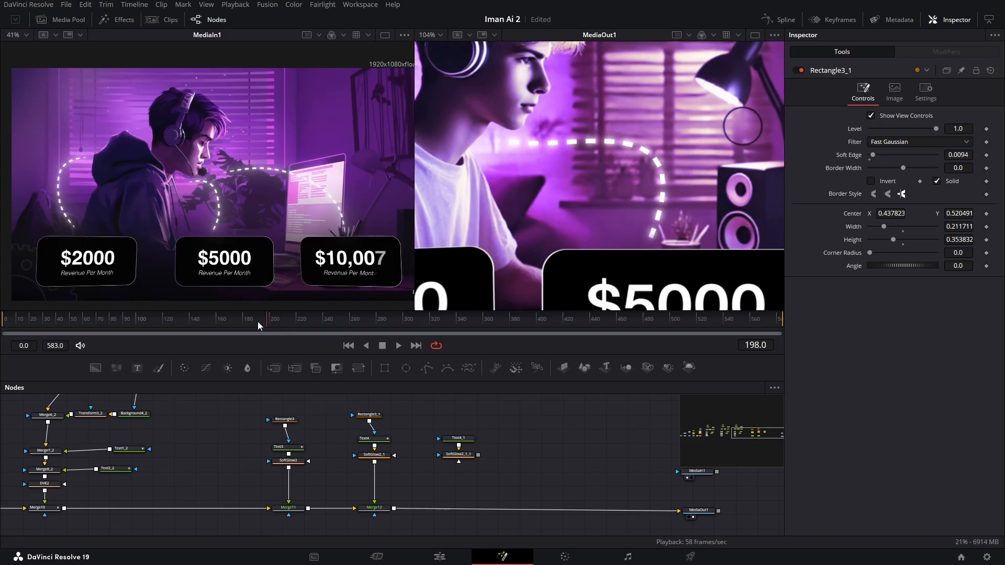
# - Animate Text4's Write On end from 0.4 at frame 124 to 0.639 at frame 186
pyautogui.moveTo(258, 321); pyautogui.dragTo(168, 321)
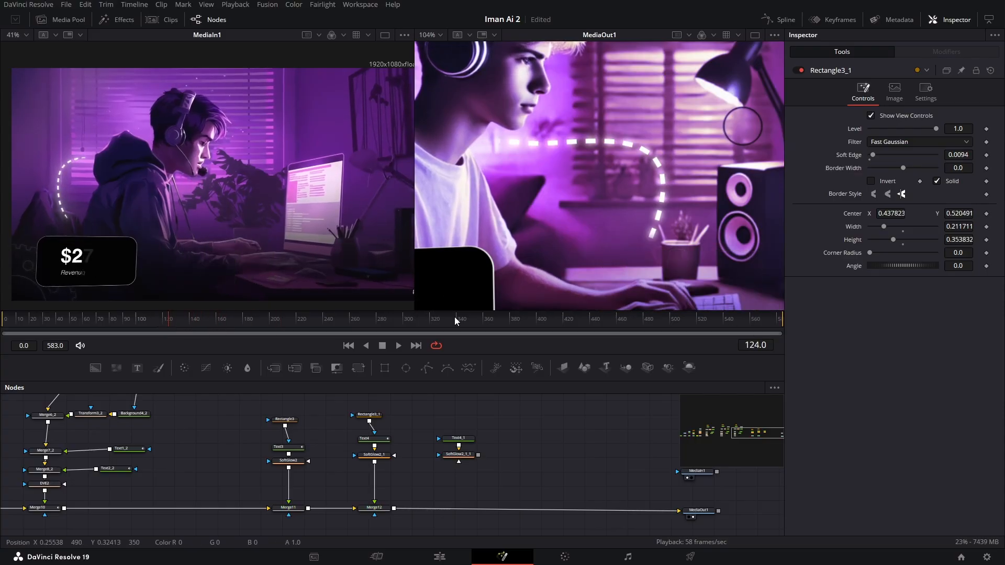
pyautogui.click(376, 443)
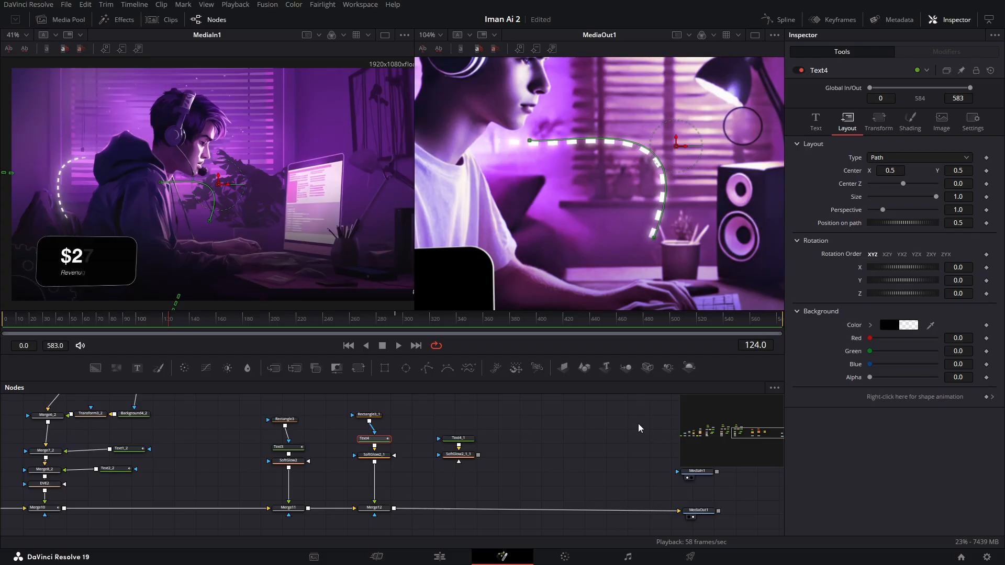
pyautogui.click(816, 122)
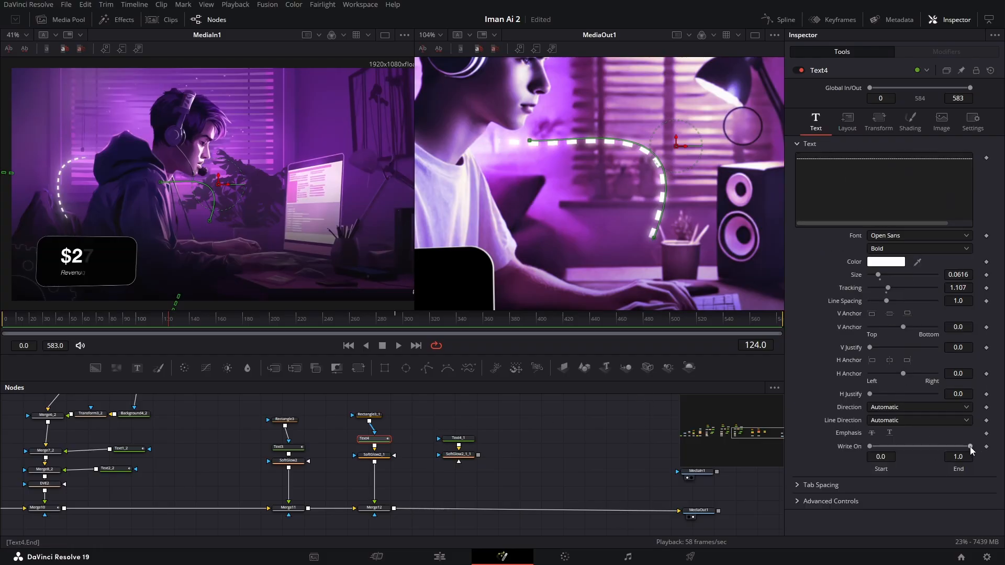
pyautogui.moveTo(969, 450); pyautogui.dragTo(913, 447)
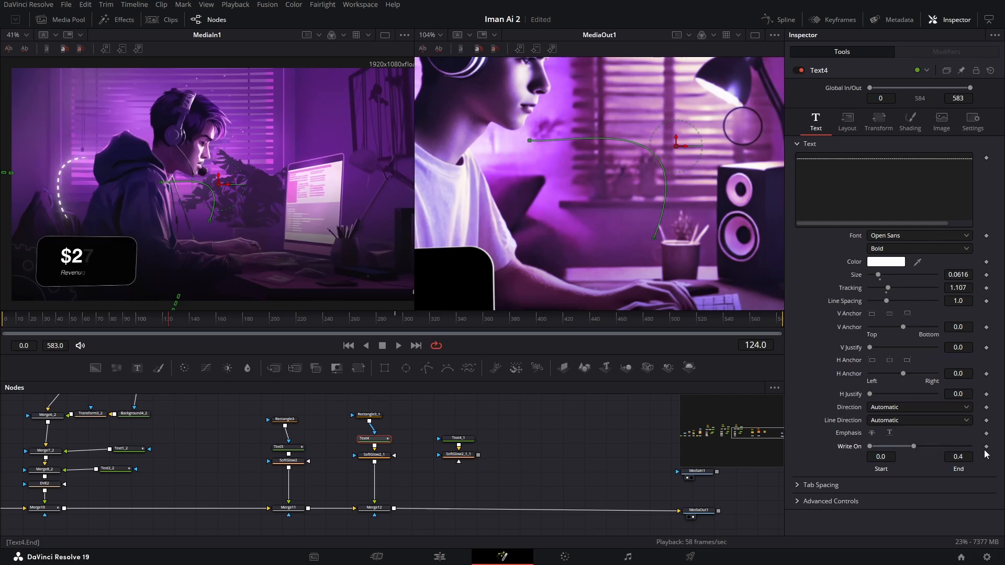
pyautogui.moveTo(169, 324); pyautogui.dragTo(252, 327)
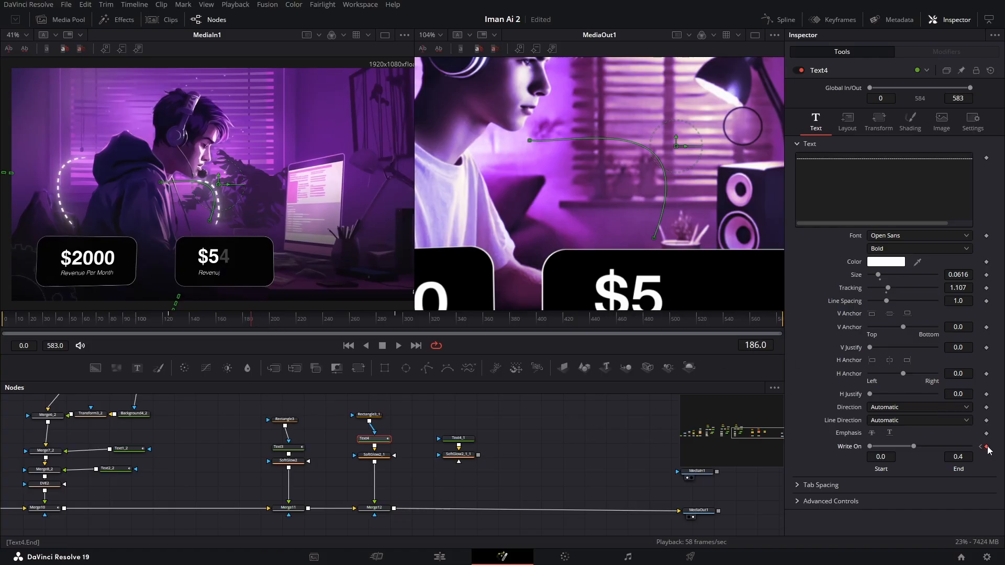
pyautogui.moveTo(916, 445); pyautogui.dragTo(931, 446)
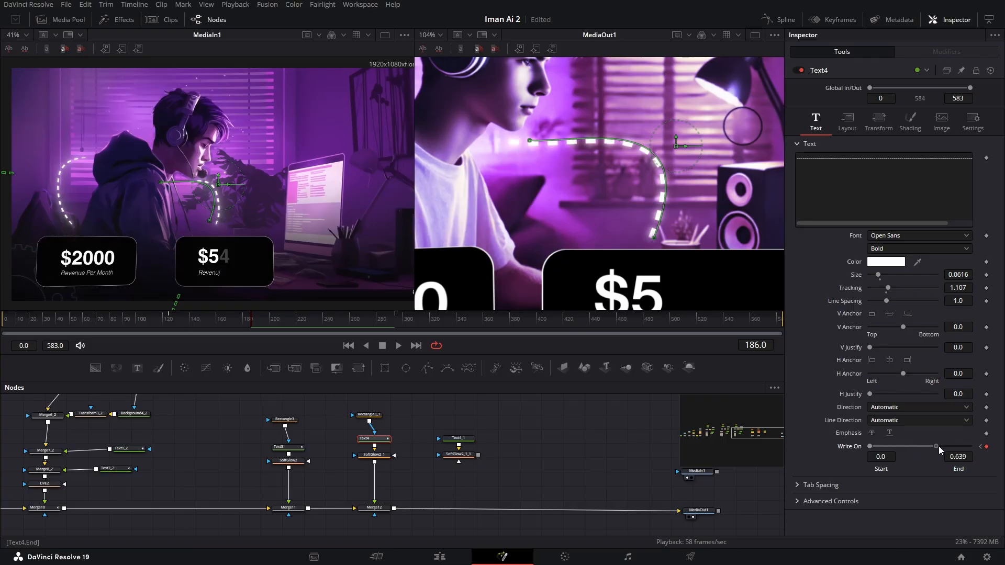
# - Keyframe Text4's Position on path at 0.5 on frame 124
pyautogui.moveTo(251, 328); pyautogui.dragTo(170, 323)
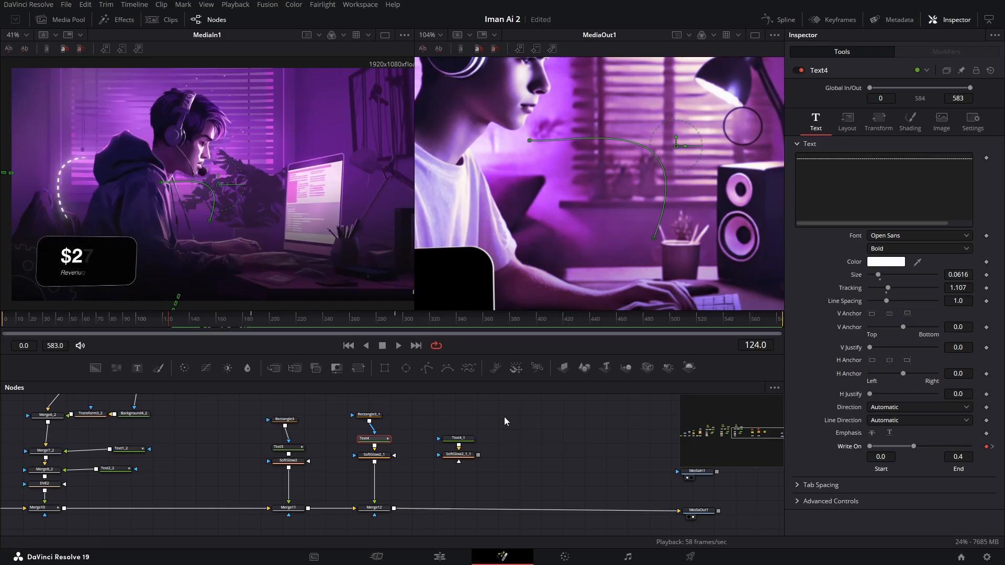
pyautogui.click(849, 124)
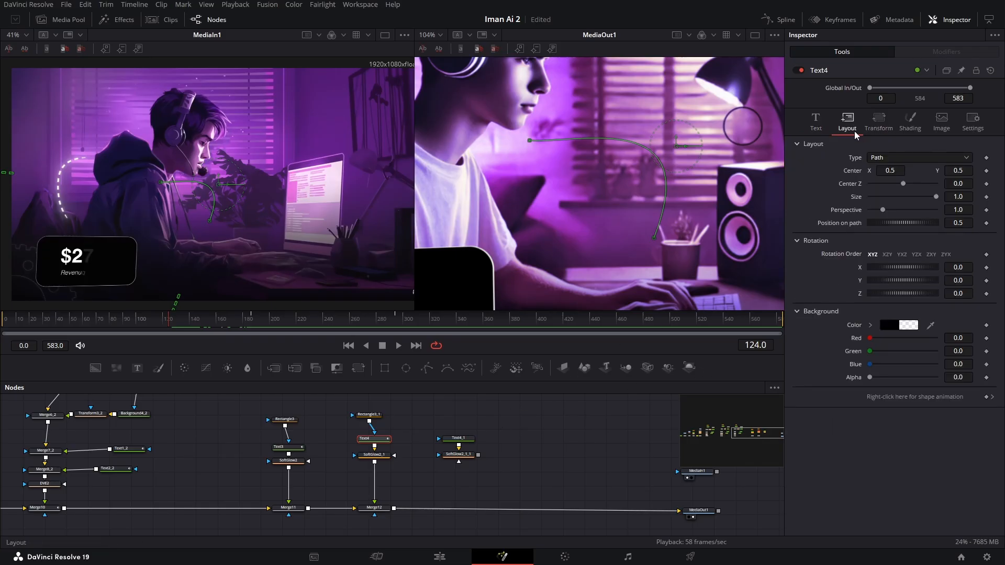
pyautogui.click(985, 223)
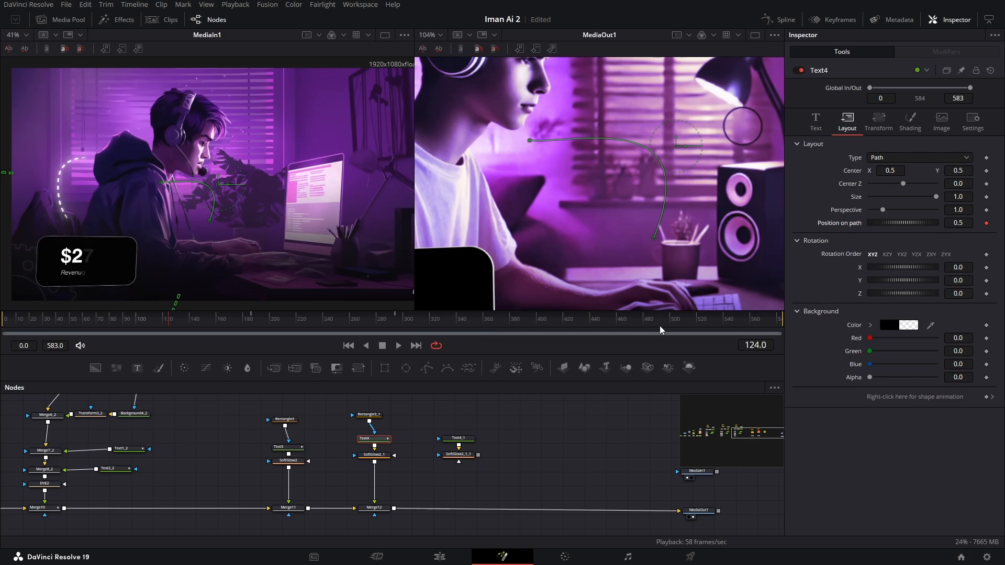
# - Keyframe Text4's Position on path on frame 583 with the value 2.217 copied from Text3, and scrub through the animation
pyautogui.moveTo(680, 325); pyautogui.dragTo(785, 327)
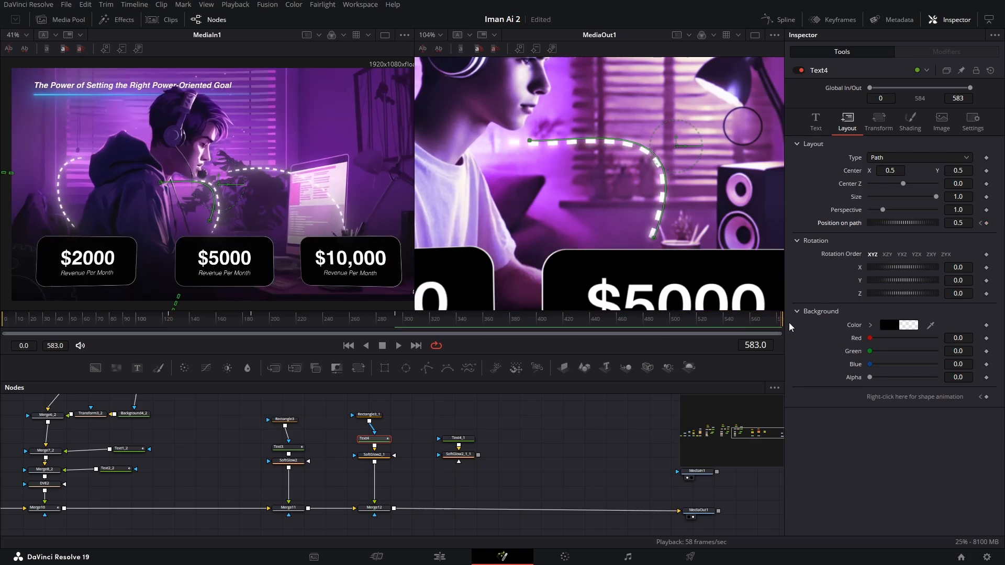
pyautogui.click(986, 224)
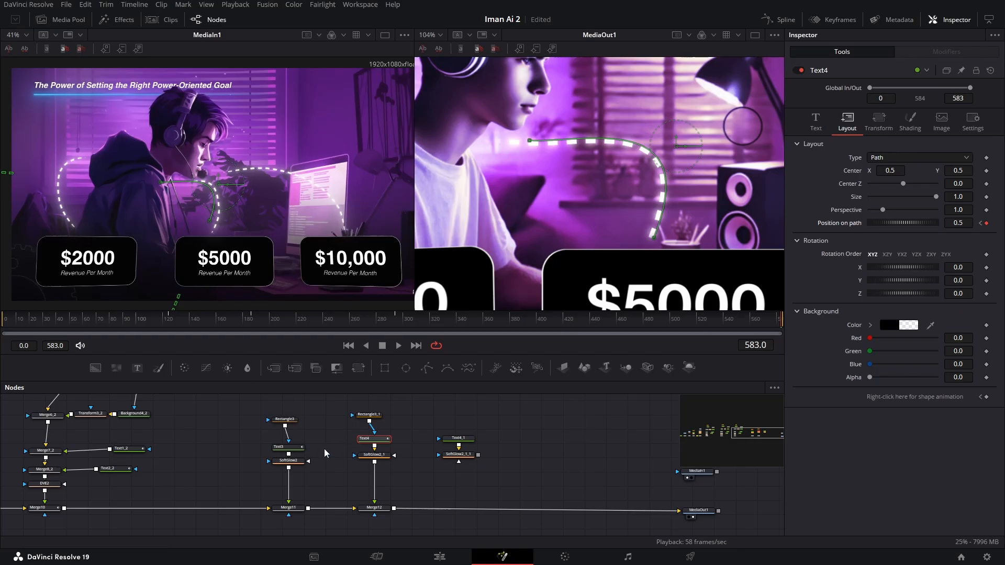
pyautogui.click(293, 447)
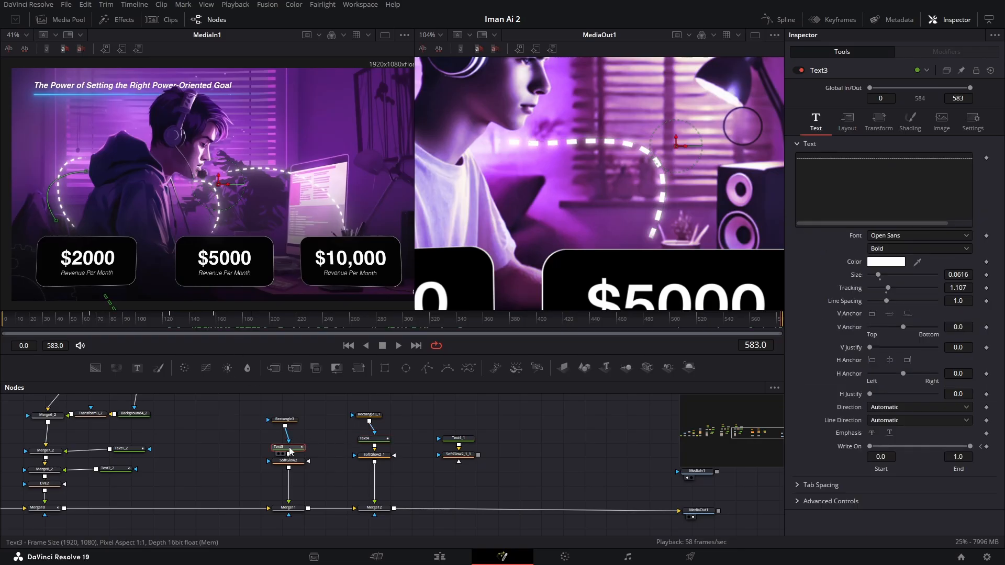
pyautogui.click(843, 130)
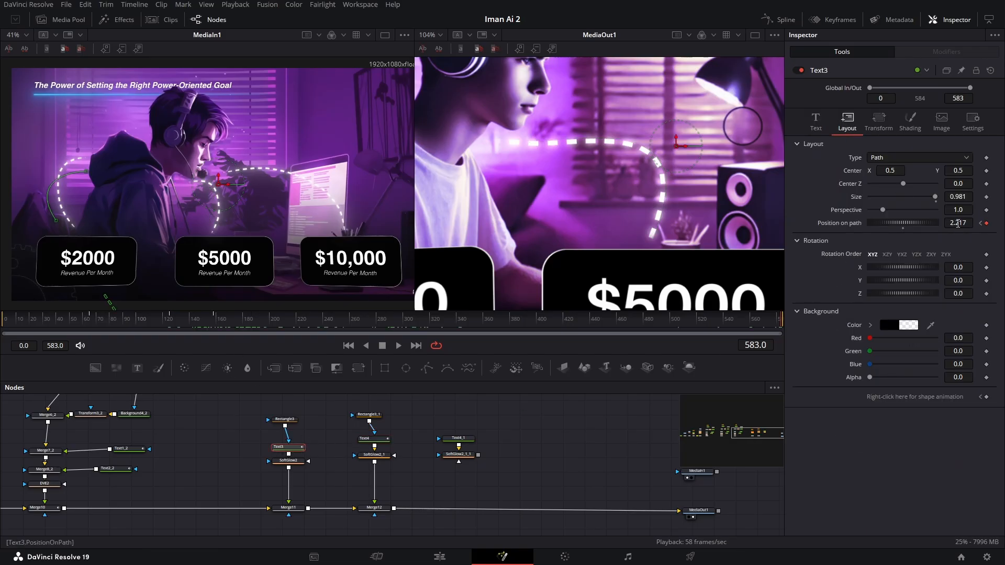
pyautogui.click(955, 222)
pyautogui.click(379, 441)
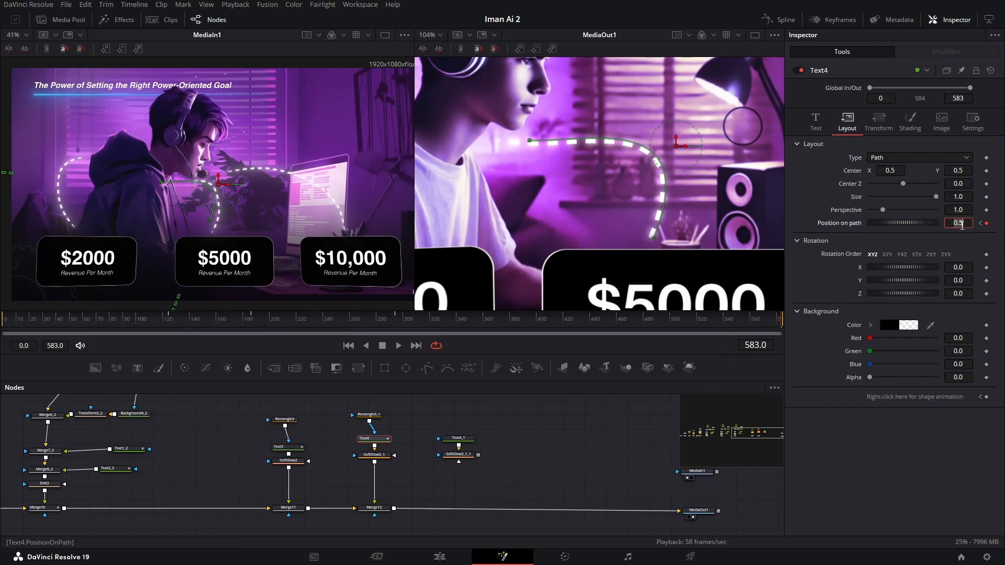
pyautogui.write('2.217')
pyautogui.press('Return')
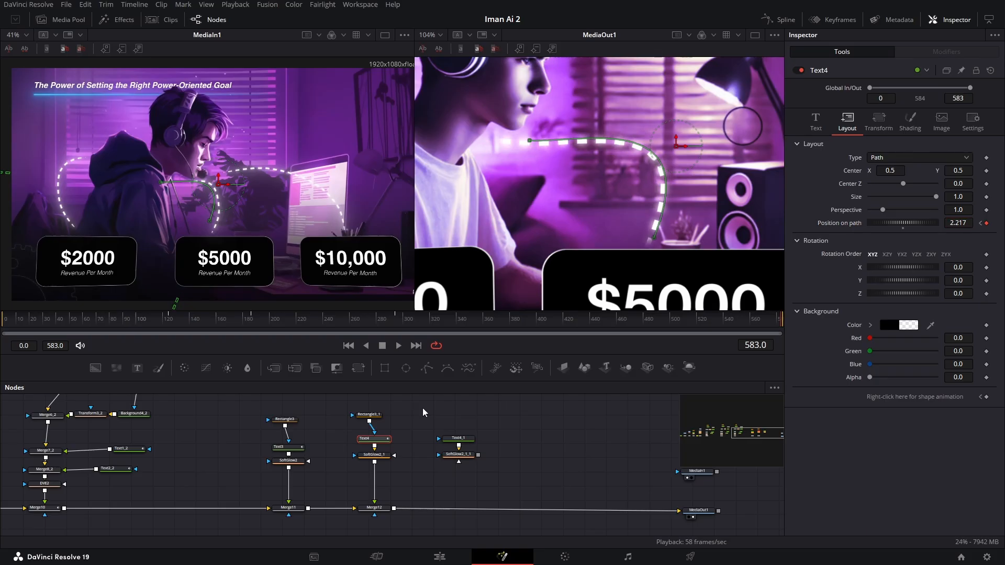
pyautogui.moveTo(179, 327); pyautogui.dragTo(408, 327)
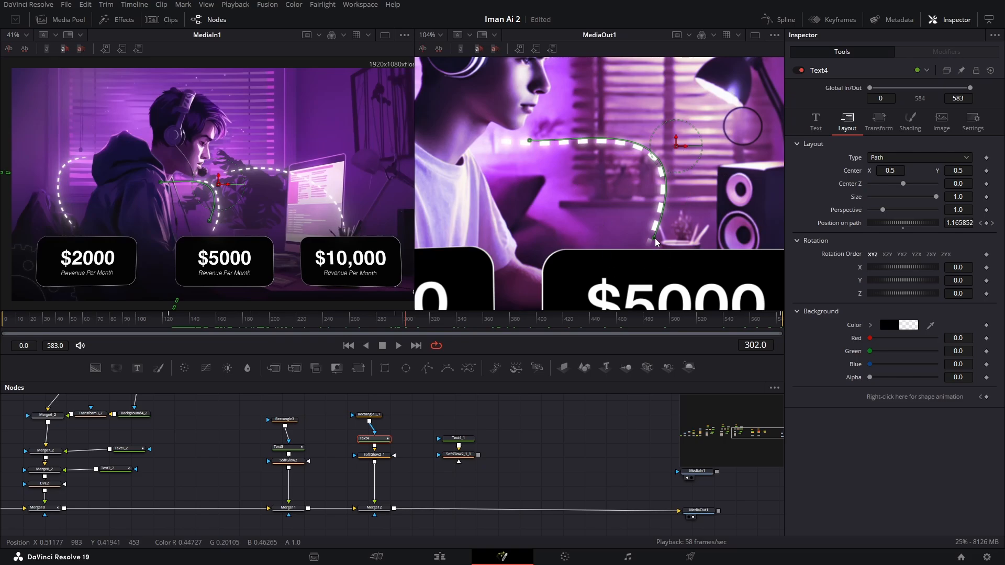
# - Merge the duplicated Soft Glow of Text4_1 into the main node line after Merge12
pyautogui.moveTo(647, 191); pyautogui.dragTo(639, 191)
pyautogui.scroll(-5, 686, 206)
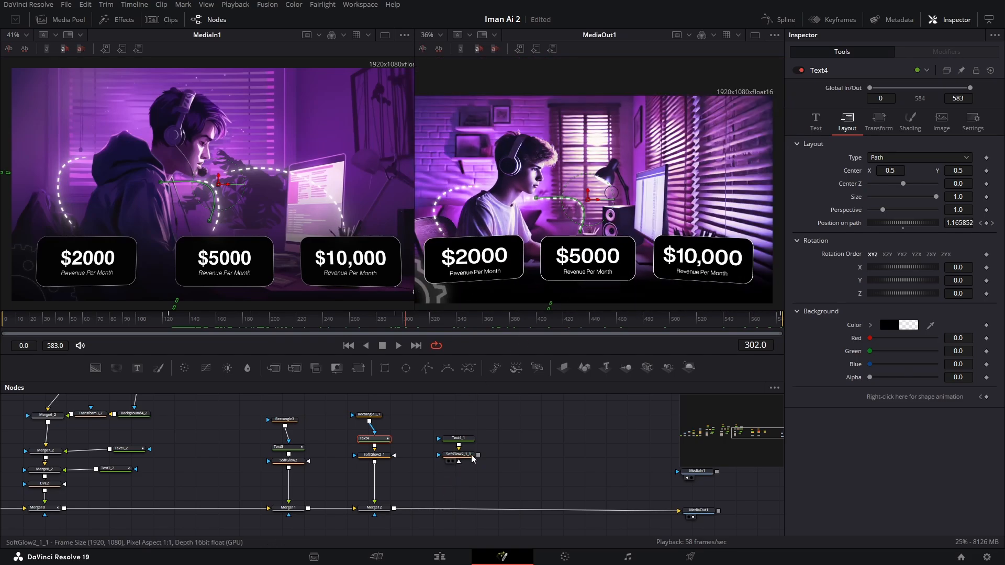
pyautogui.moveTo(478, 455); pyautogui.dragTo(395, 511)
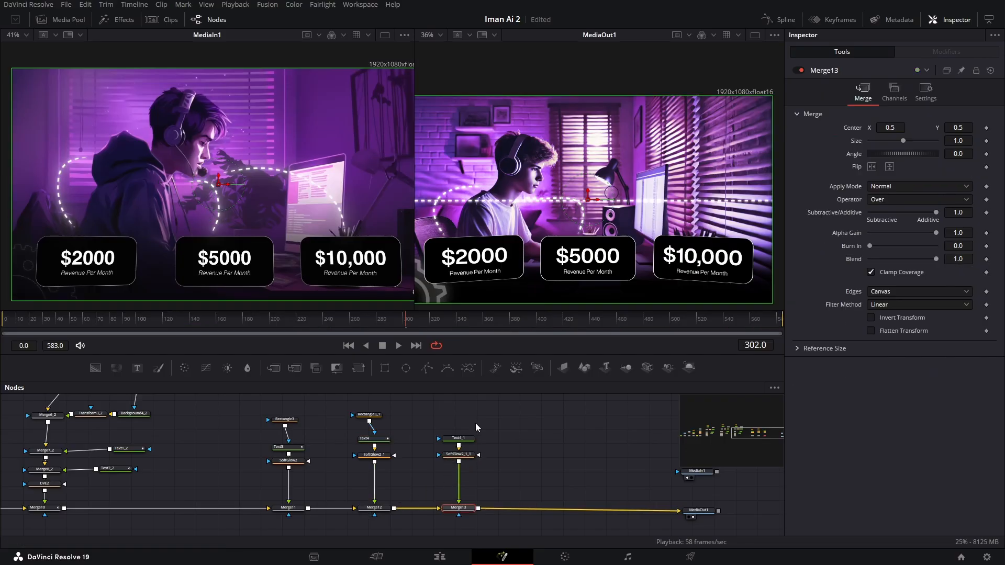
# - Set Text4_1's layout type to Path and draw a curved path from beside the boy's face over the lamp down through the $10,000 card
pyautogui.click(460, 440)
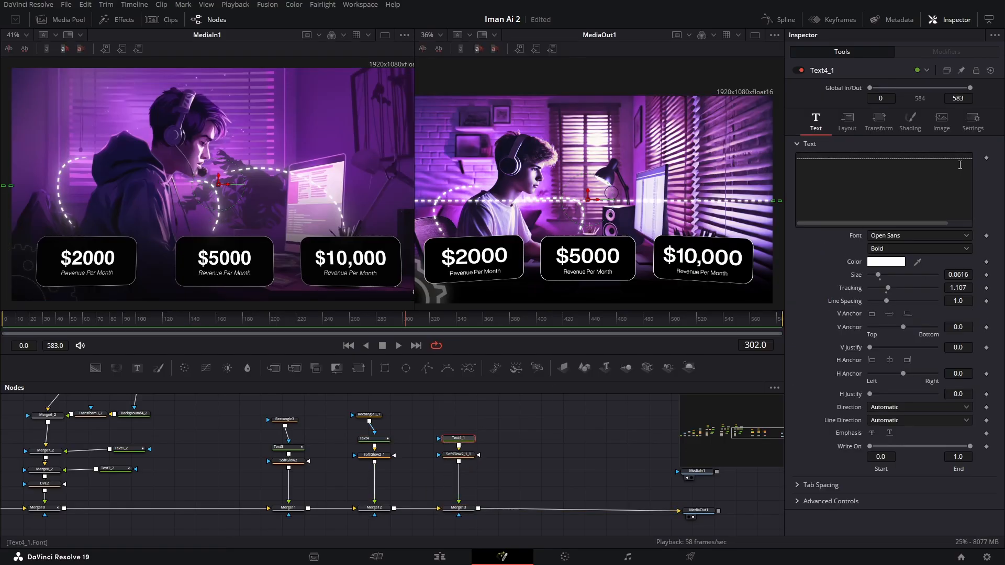
pyautogui.click(855, 122)
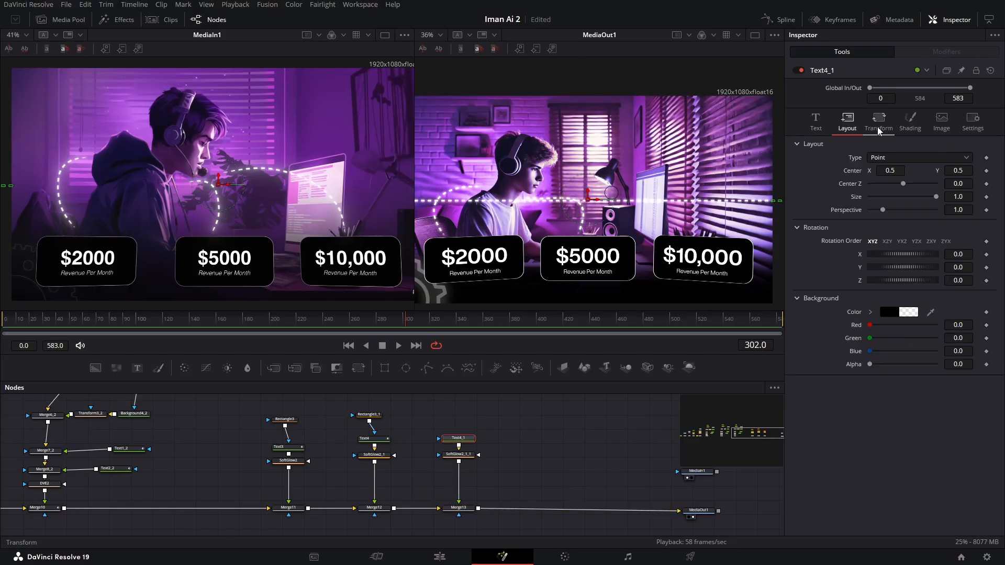
pyautogui.click(922, 159)
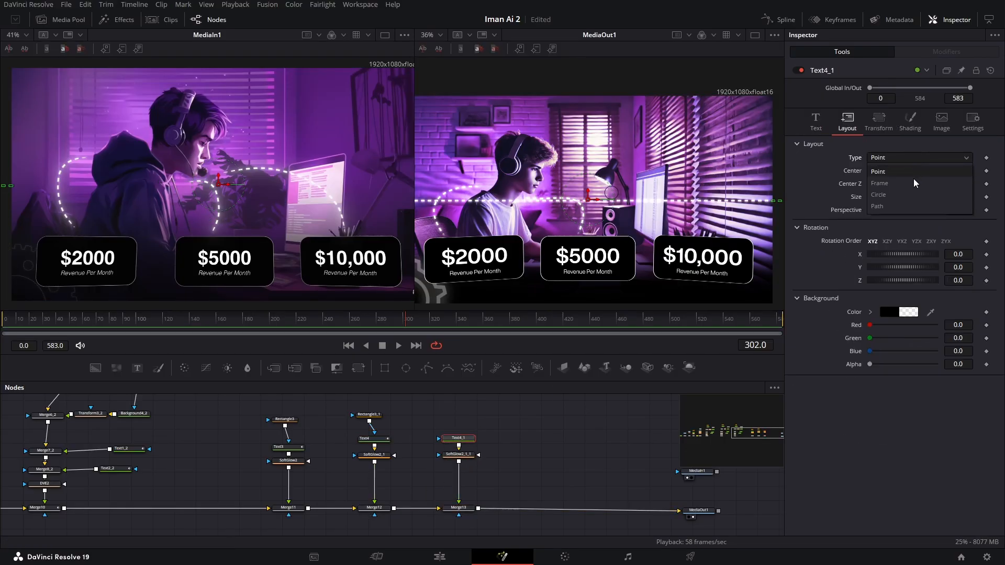
pyautogui.click(910, 208)
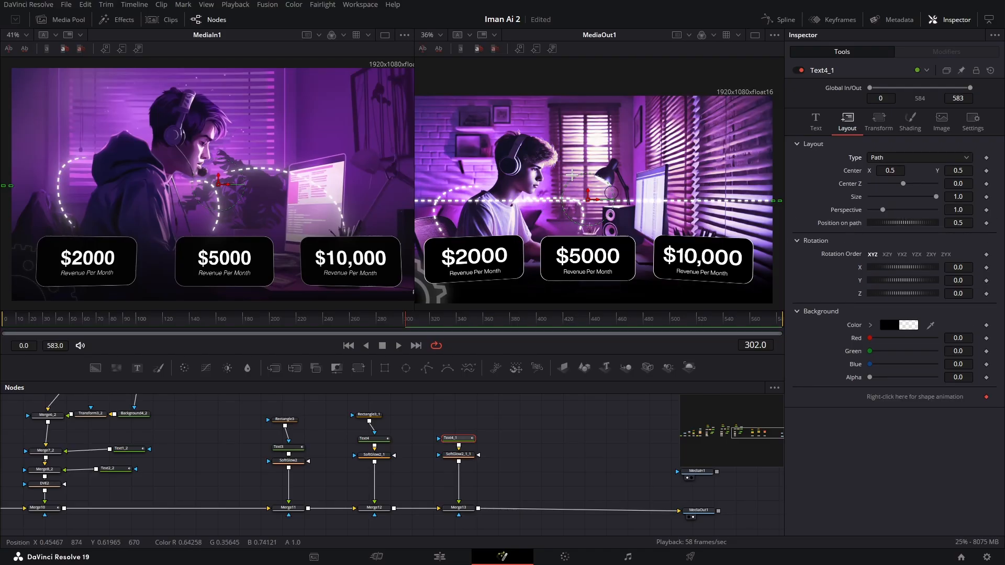
pyautogui.click(561, 186)
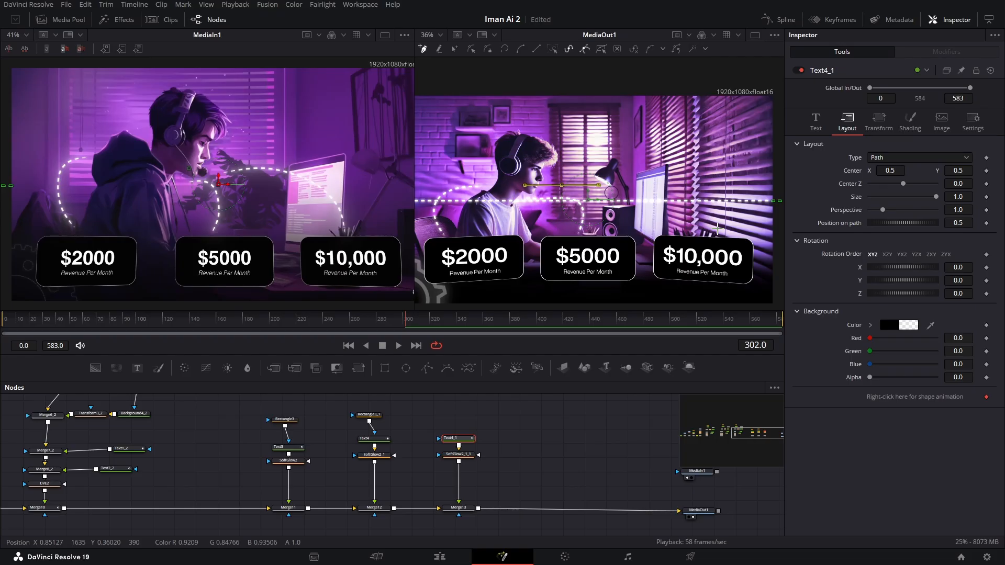
pyautogui.moveTo(704, 228); pyautogui.dragTo(715, 294)
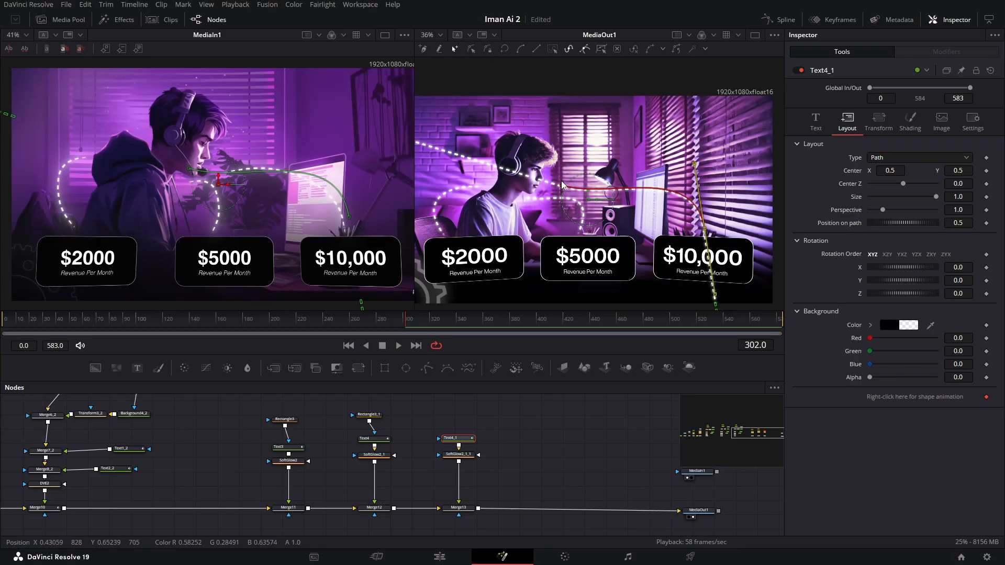
pyautogui.moveTo(561, 187); pyautogui.dragTo(617, 181)
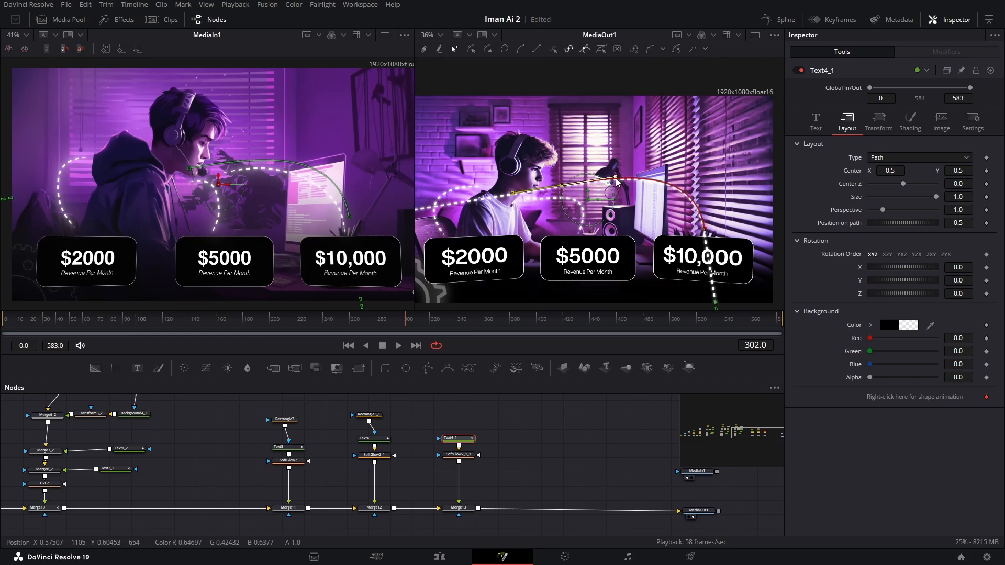
pyautogui.click(504, 429)
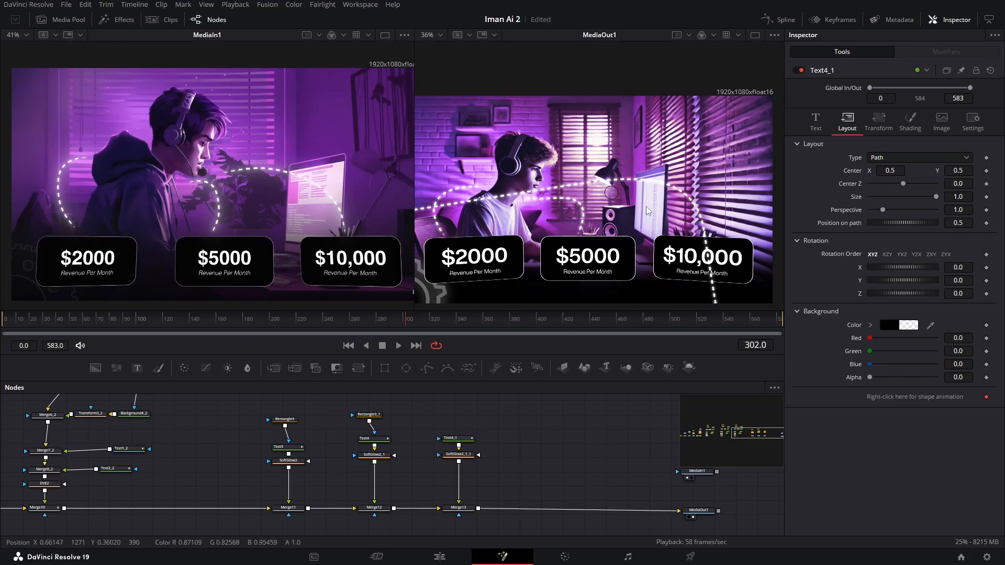
# - Duplicate the Rectangle3_1 mask and connect the copy to Text4_1
pyautogui.click(369, 415)
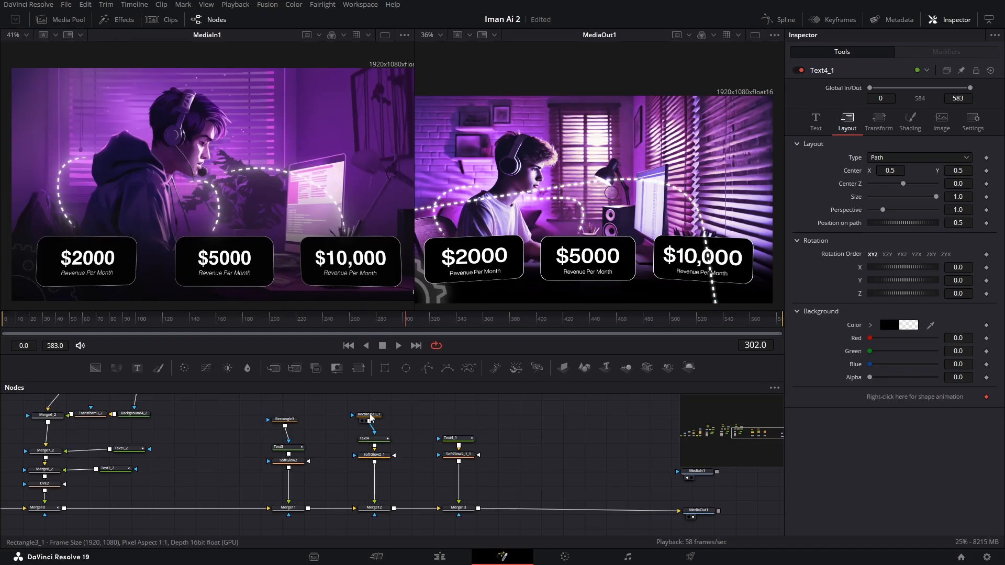
pyautogui.hotkey('ctrl', 'v')
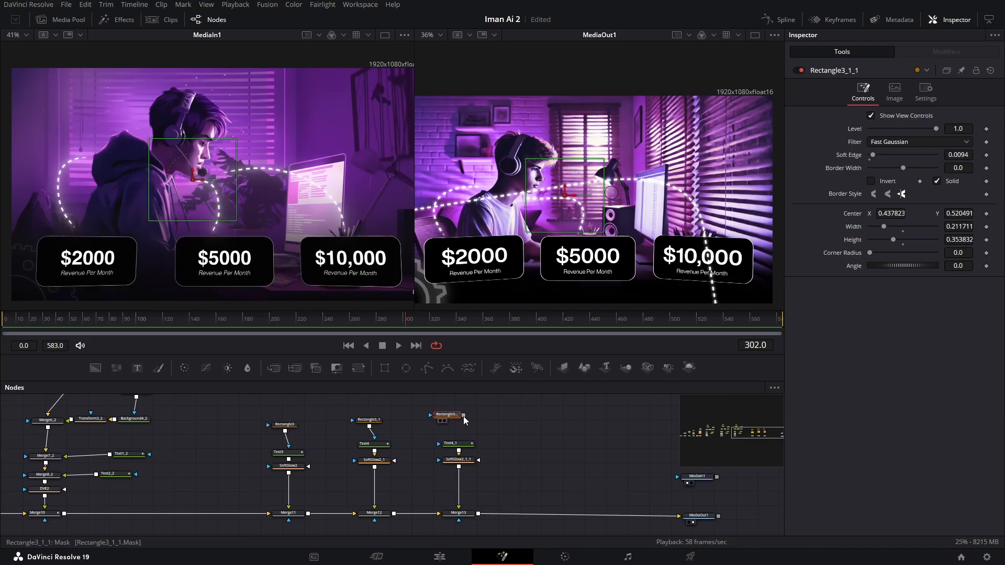
pyautogui.moveTo(463, 415)
pyautogui.mouseDown()
pyautogui.moveTo(444, 451)
pyautogui.moveTo(456, 420)
pyautogui.mouseUp()
# - Reposition and enlarge the Rectangle3_1_1 mask around the third dashed line, about 0.433 wide and 0.369 high, with a soft edge of 0.0153
pyautogui.moveTo(572, 195); pyautogui.dragTo(690, 202)
pyautogui.moveTo(619, 195); pyautogui.dragTo(647, 197)
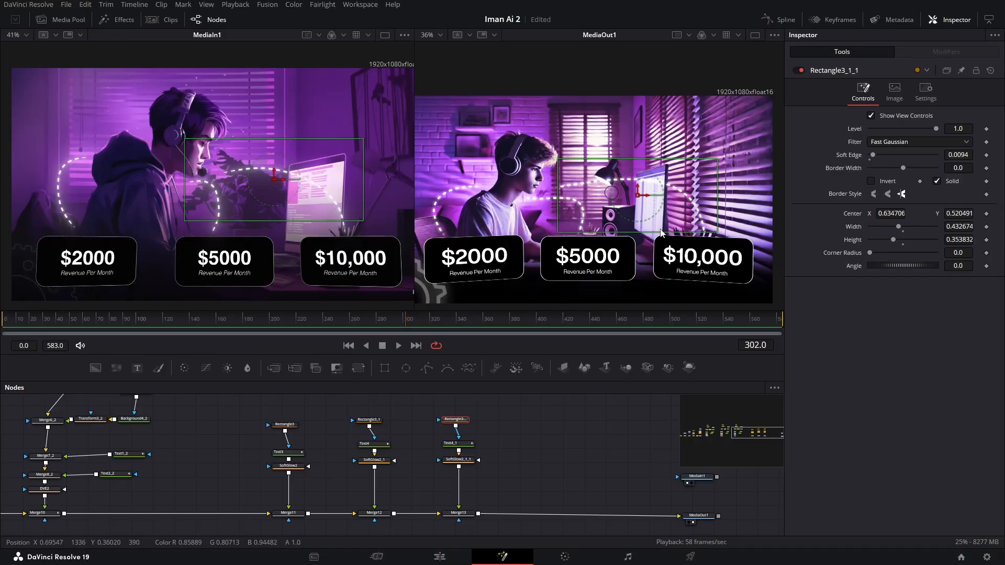
pyautogui.moveTo(658, 232); pyautogui.dragTo(658, 237)
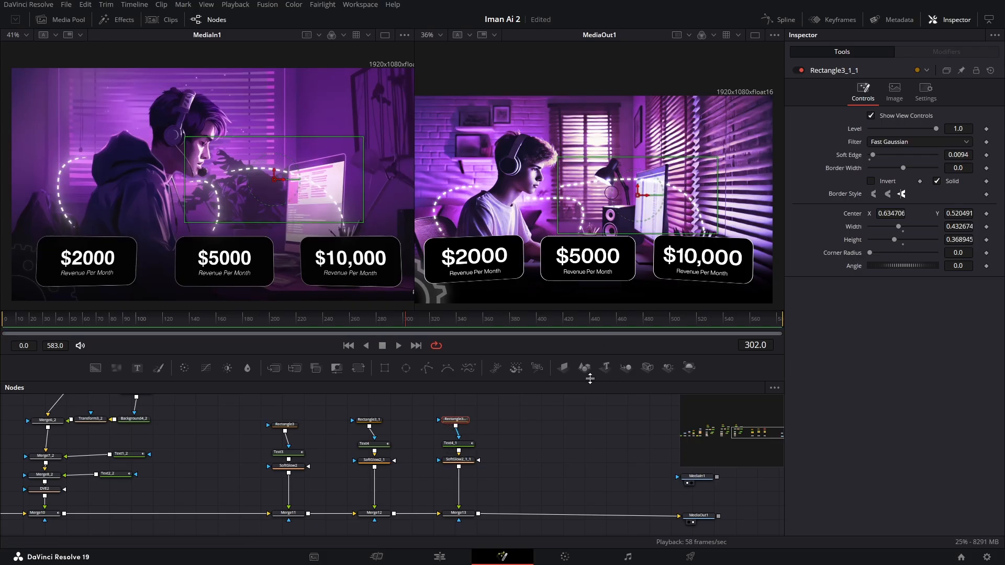
pyautogui.click(960, 156)
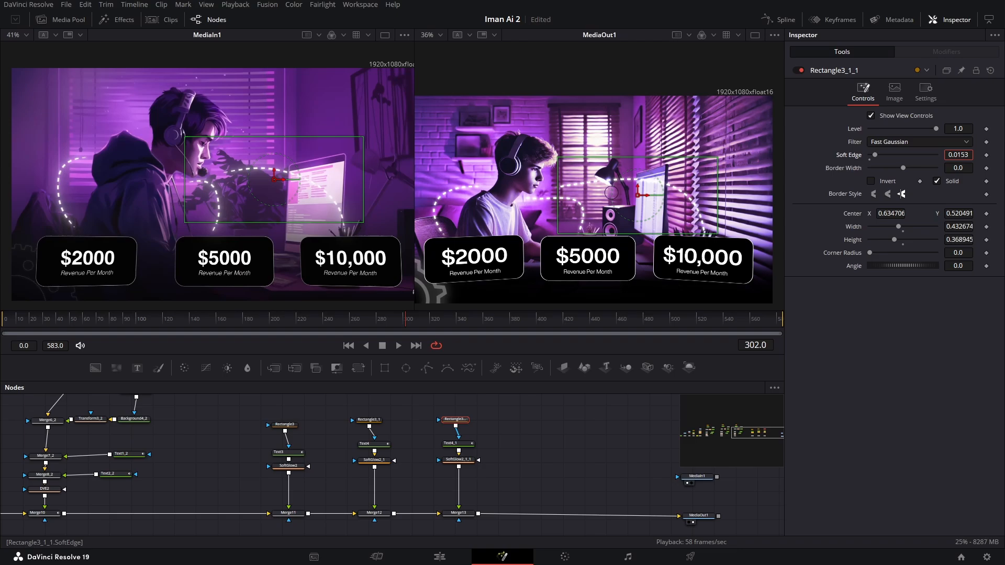
pyautogui.press('Return')
# - Animate Text4_1's Write On end from 0.35 at frame 182 to 0.644 at frame 263
pyautogui.moveTo(365, 330); pyautogui.dragTo(246, 333)
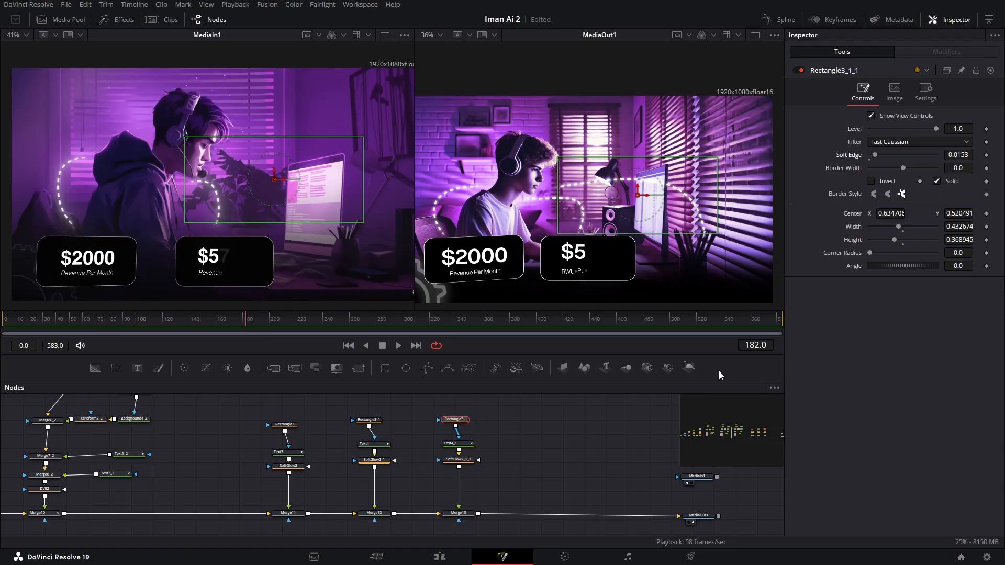
pyautogui.click(457, 443)
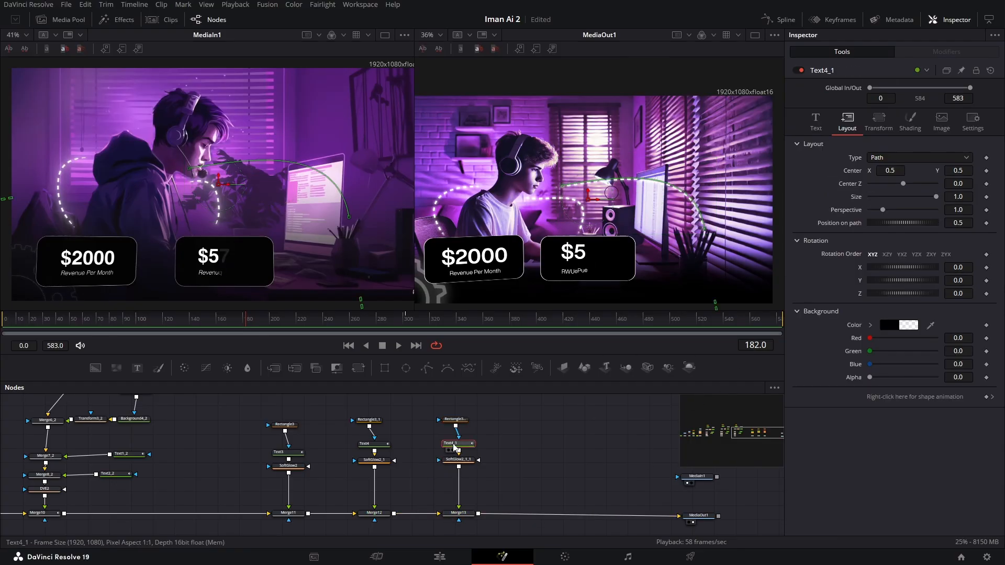
pyautogui.click(817, 124)
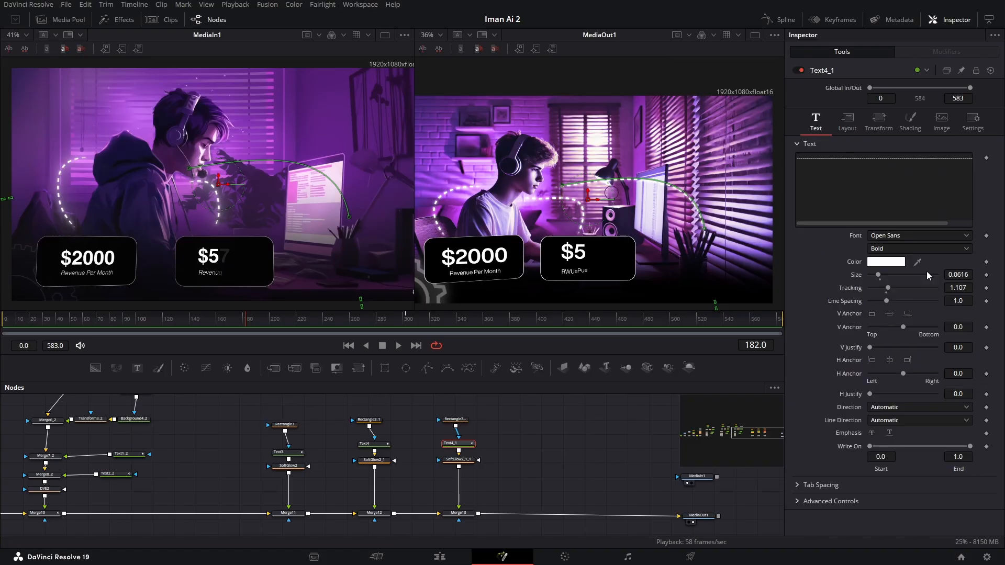
pyautogui.click(987, 447)
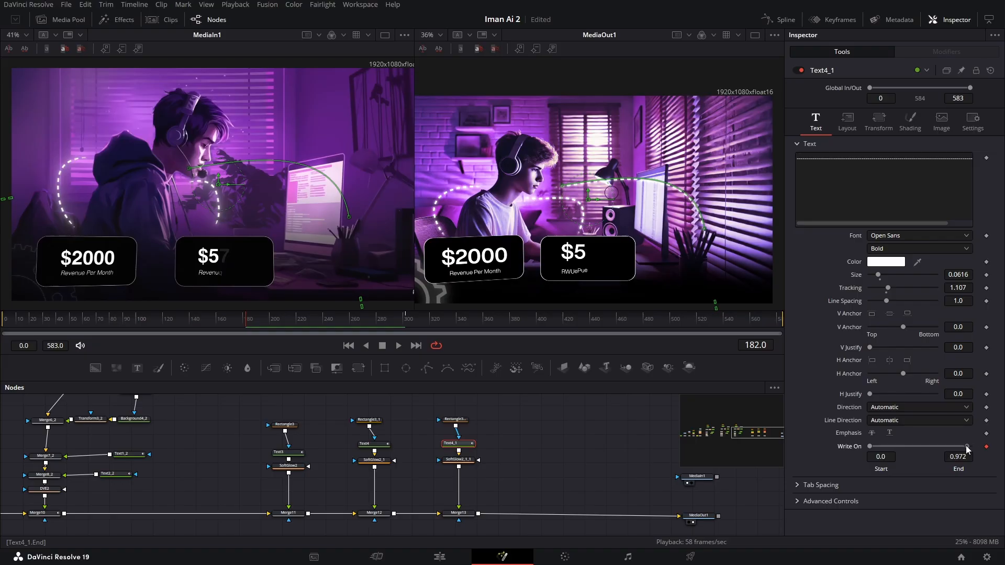
pyautogui.moveTo(932, 447); pyautogui.dragTo(907, 449)
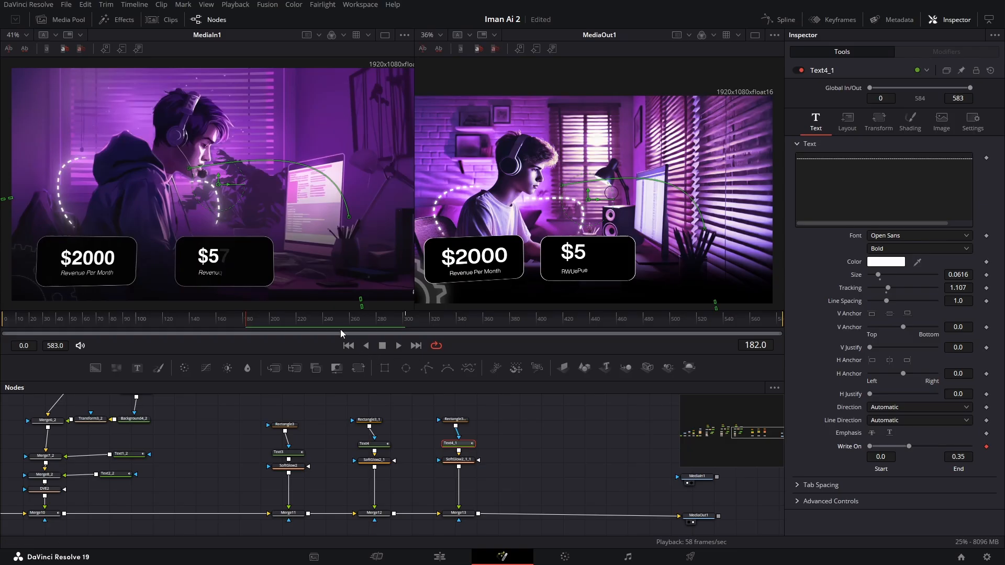
pyautogui.moveTo(260, 319); pyautogui.dragTo(354, 332)
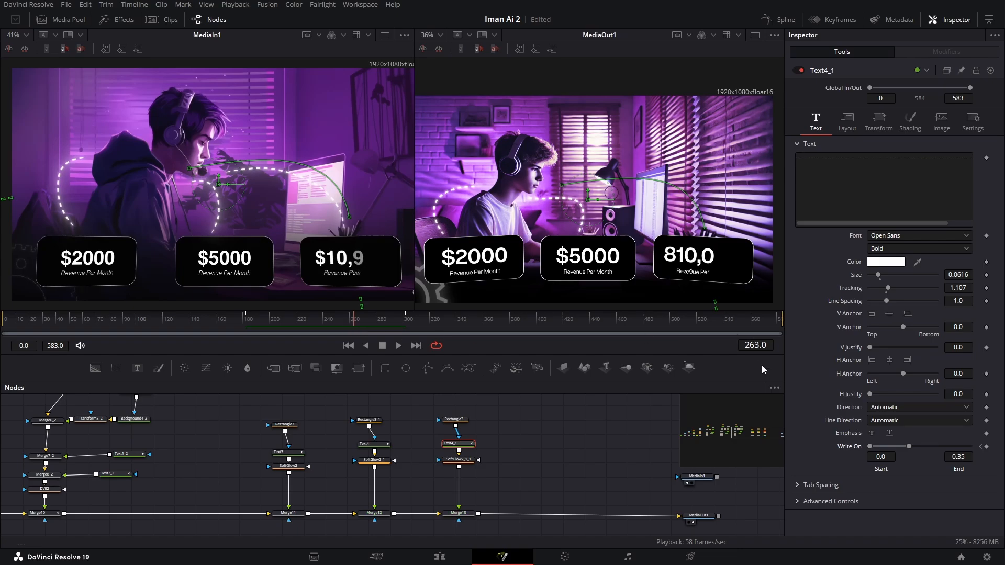
pyautogui.click(986, 447)
pyautogui.moveTo(909, 446); pyautogui.dragTo(936, 446)
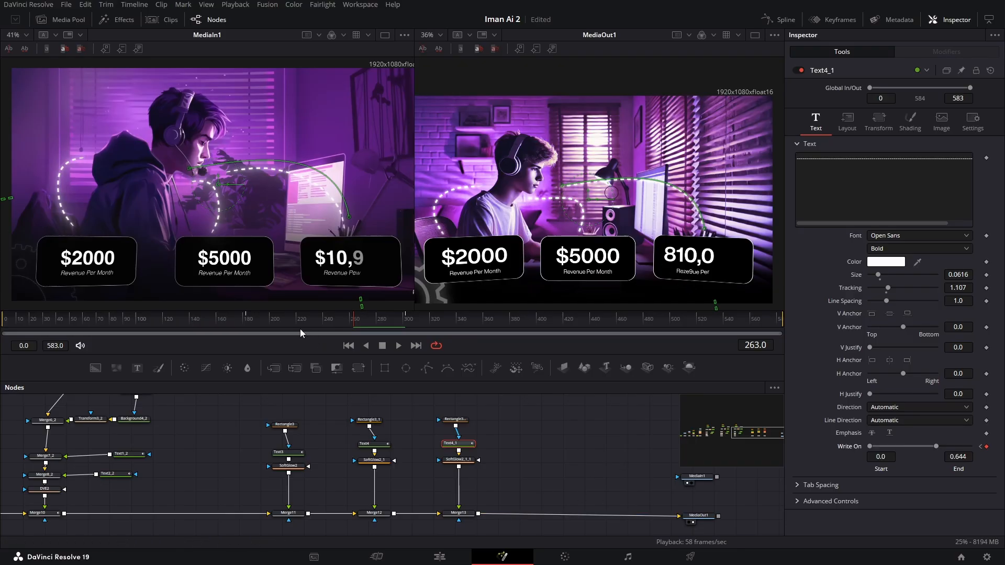
# - Animate Text4_1's Position on path from 0.5 at frame 182 to 2.217 at frame 583, copying the end value from Text4
pyautogui.click(248, 320)
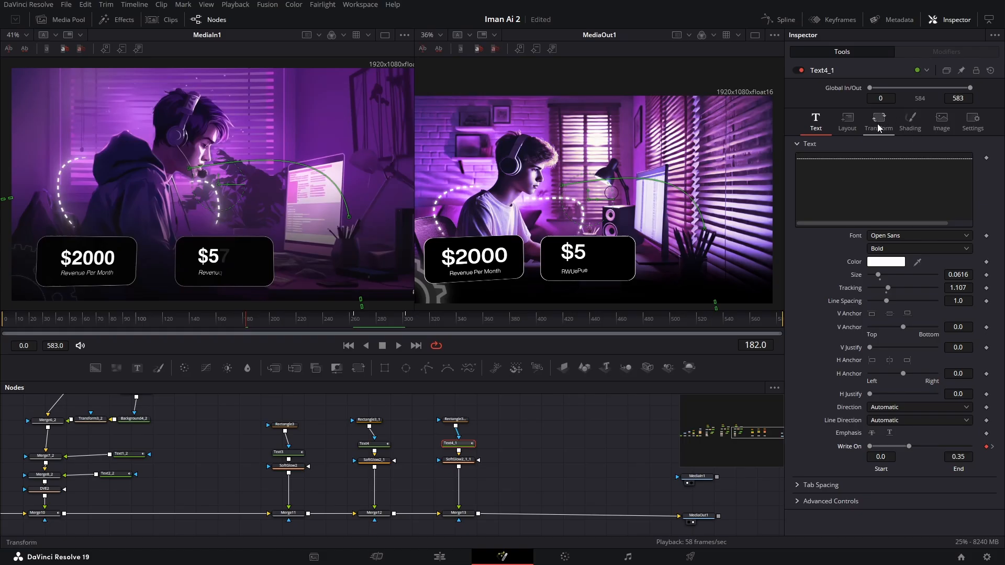
pyautogui.click(850, 123)
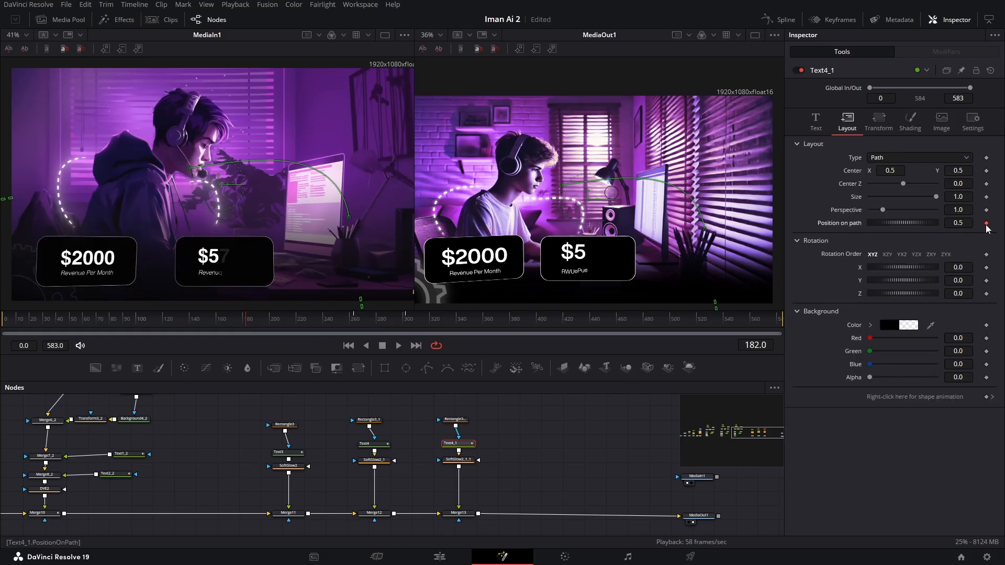
pyautogui.moveTo(759, 321); pyautogui.dragTo(786, 321)
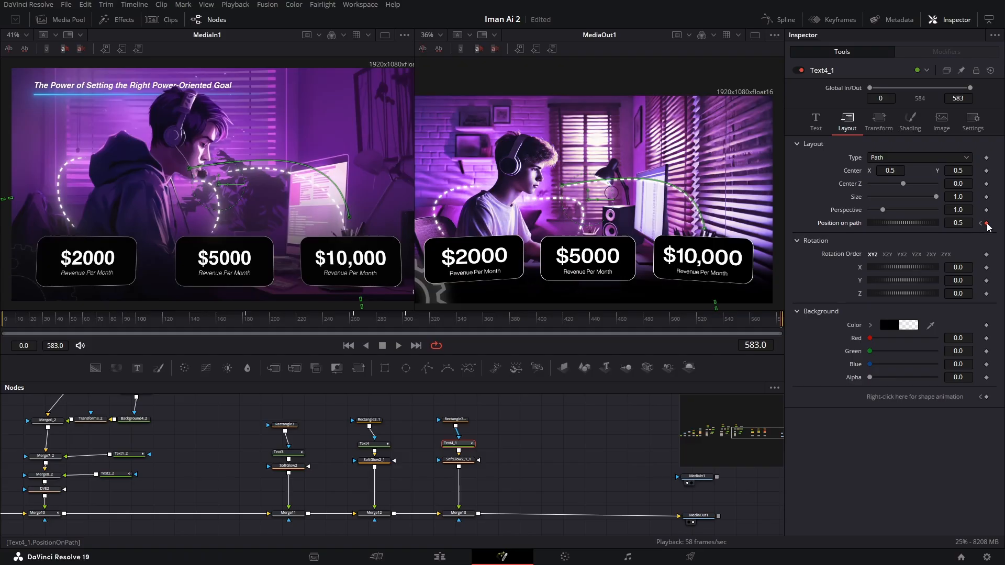
pyautogui.click(373, 444)
pyautogui.click(966, 222)
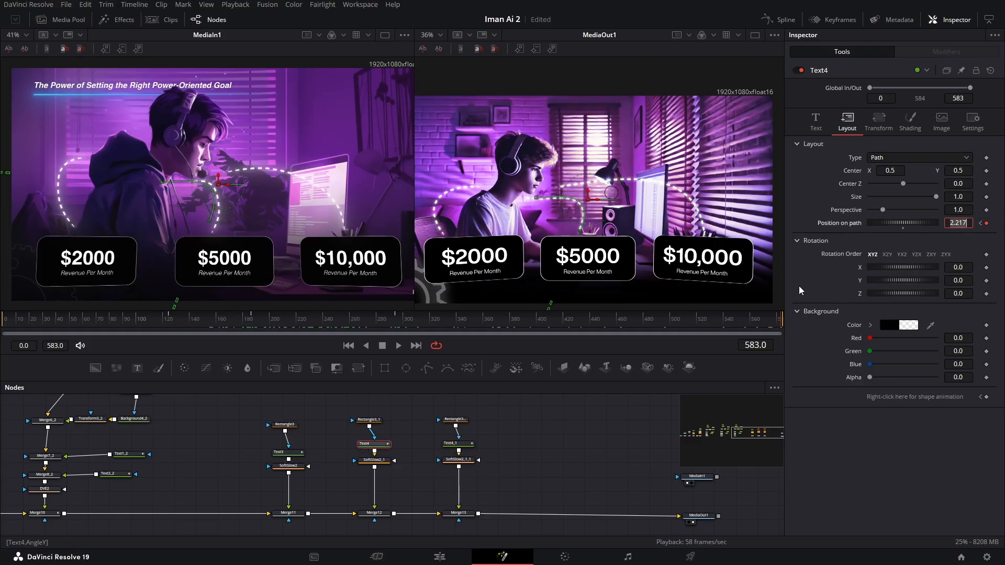
pyautogui.click(458, 443)
# - Lengthen Text4_1's dashed text with additional characters so the third line fills the start of its path
pyautogui.scroll(3, 742, 211)
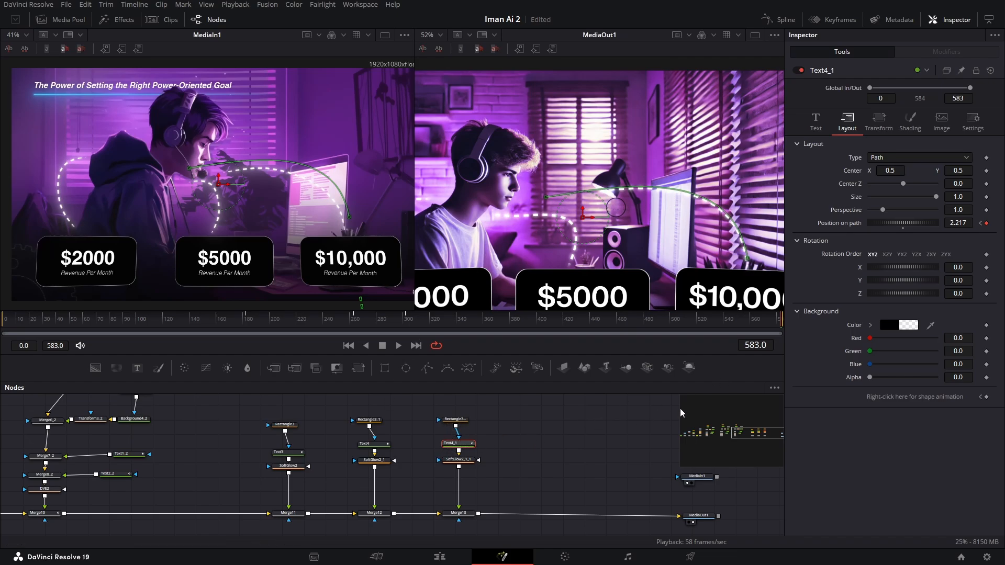
pyautogui.click(573, 449)
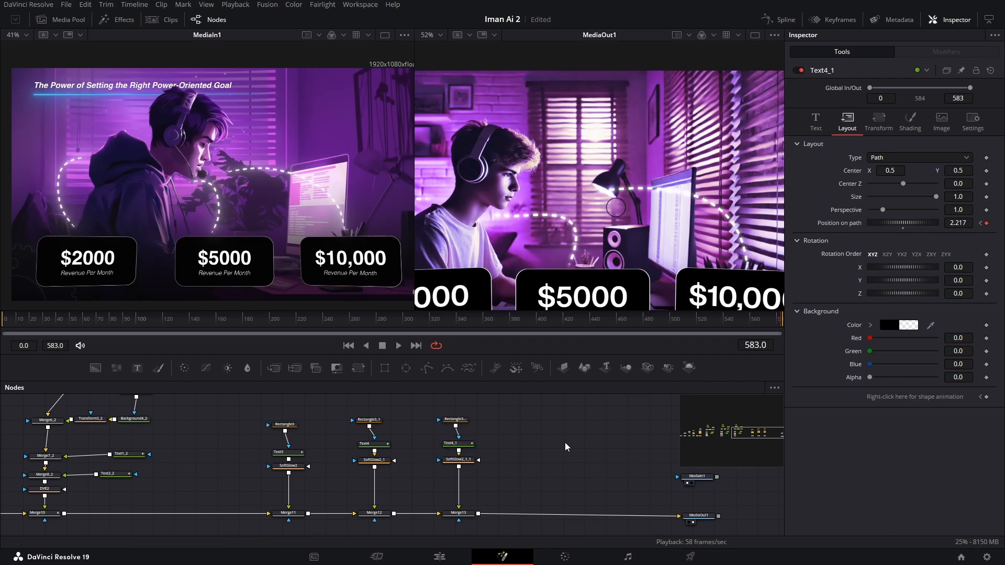
pyautogui.click(465, 446)
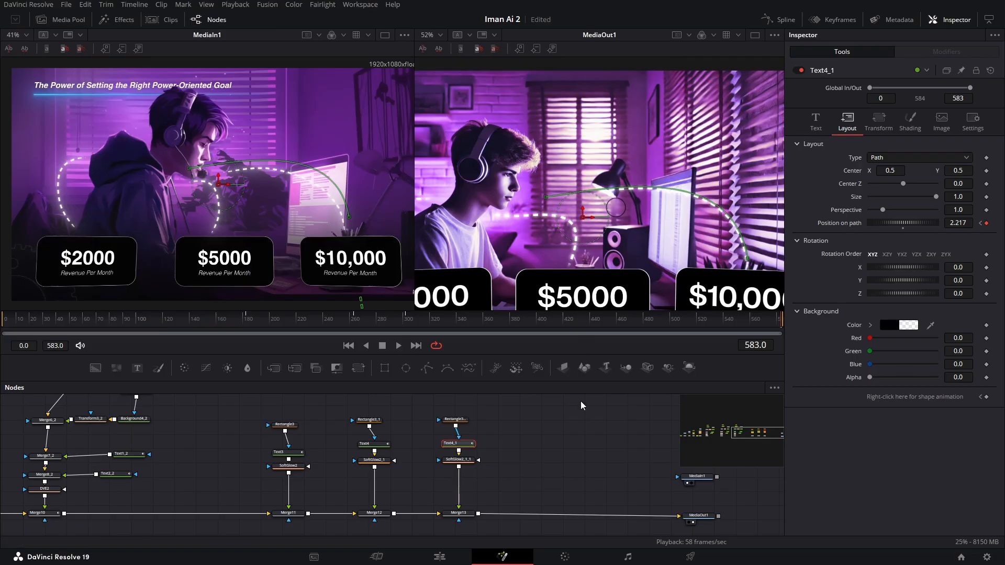
pyautogui.click(577, 196)
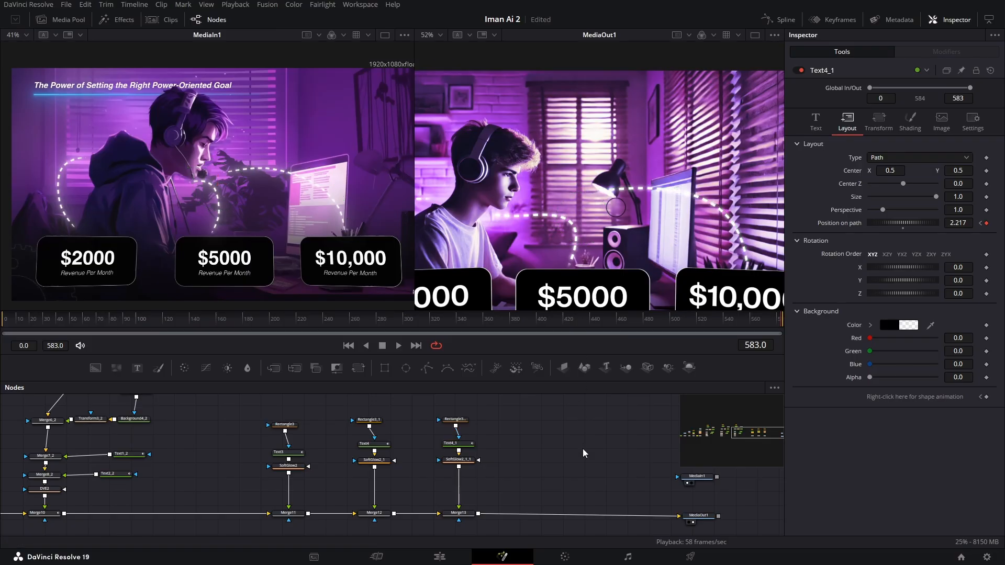
pyautogui.click(460, 446)
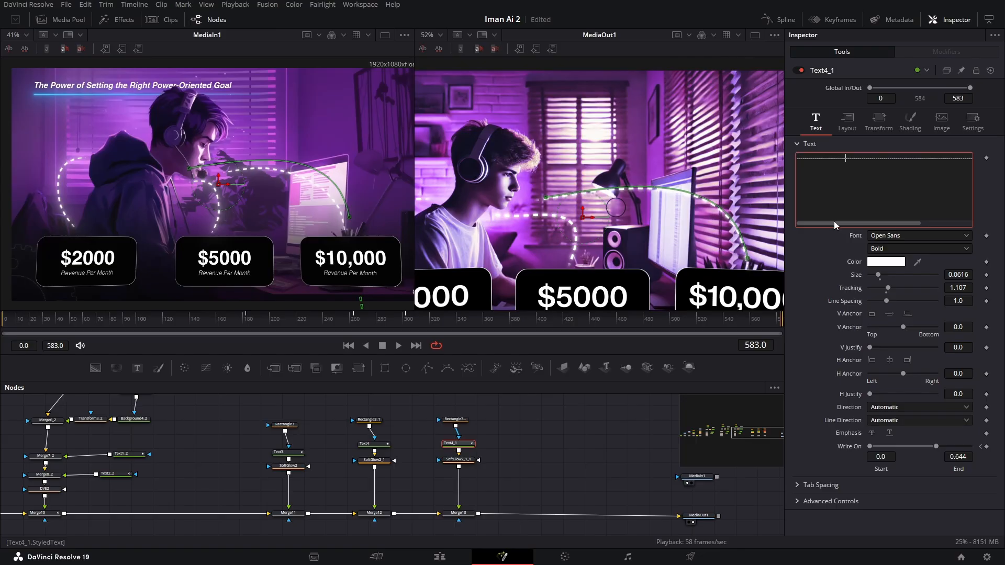
pyautogui.click(528, 461)
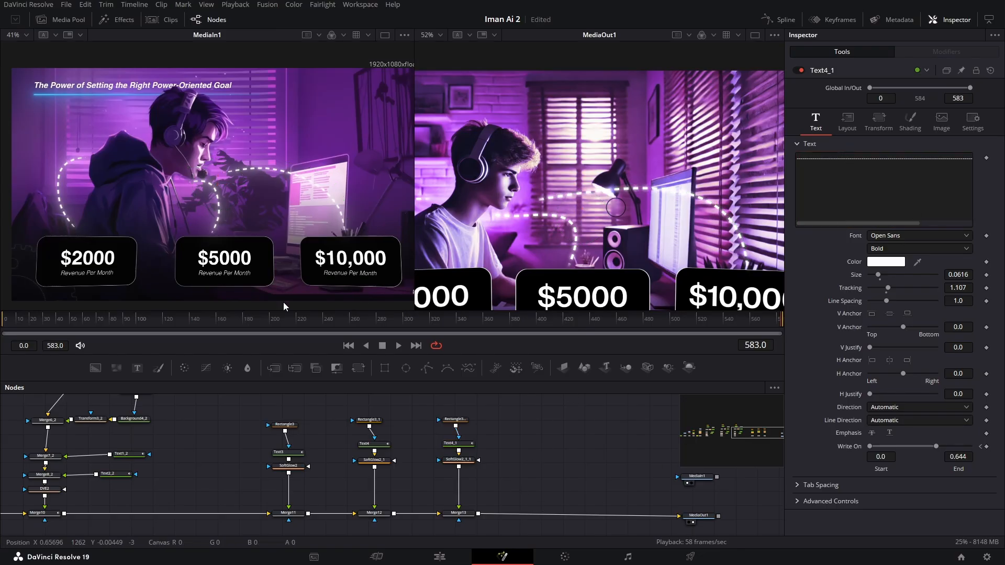
# - Scrub the animation to frame 459 and examine the reference clip's title animation and blue underline
pyautogui.scroll(-4, 500, 221)
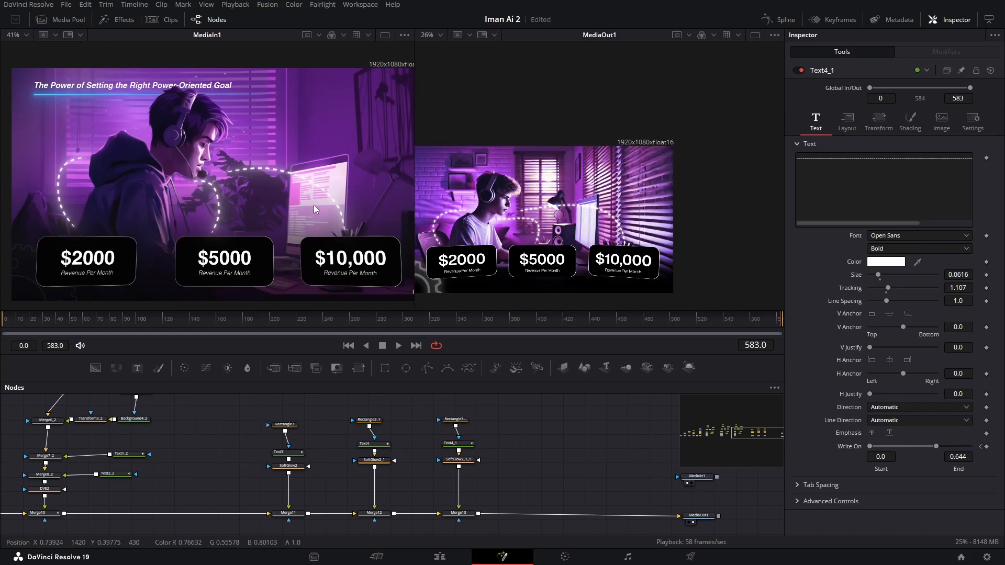
pyautogui.scroll(-2, 276, 185)
pyautogui.moveTo(103, 321); pyautogui.dragTo(524, 320)
pyautogui.scroll(5, 143, 127)
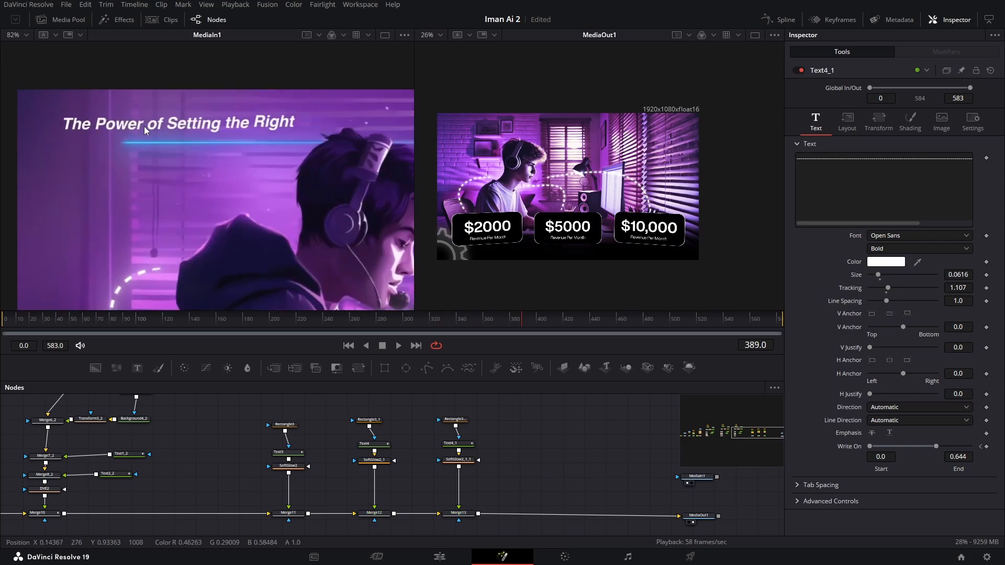
pyautogui.scroll(-3, 189, 160)
pyautogui.moveTo(523, 319); pyautogui.dragTo(616, 327)
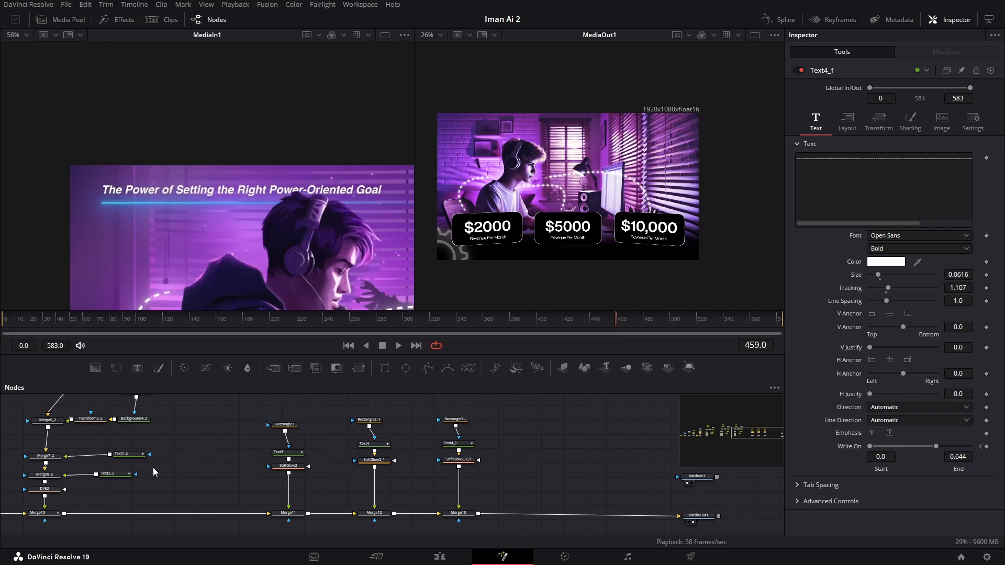
# - Move Background1, bg and Merge1 aside and insert a new Text+ node merged directly after Merge1
pyautogui.hscroll(-10, 153, 467)
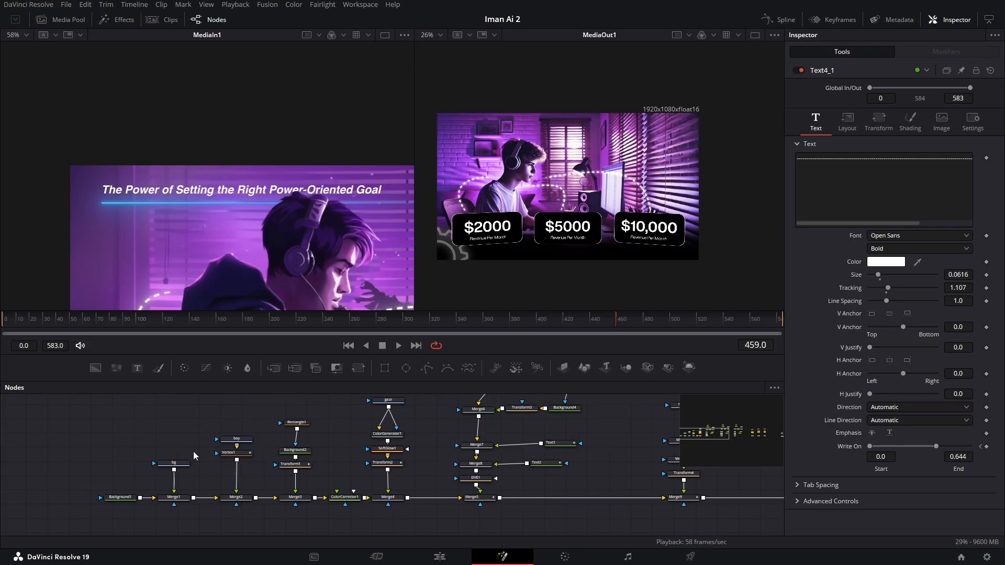
pyautogui.moveTo(102, 434); pyautogui.dragTo(206, 533)
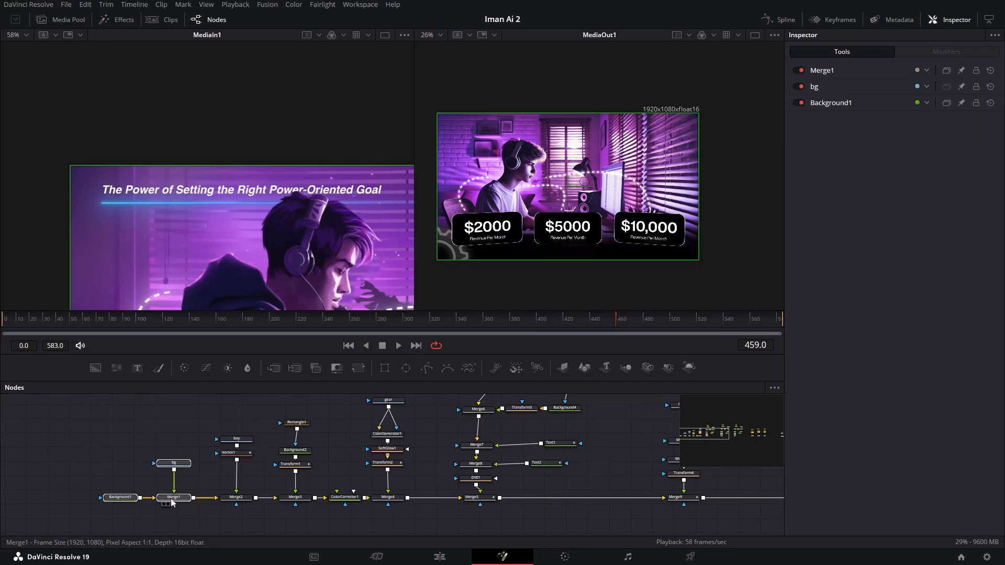
pyautogui.moveTo(173, 502); pyautogui.dragTo(42, 502)
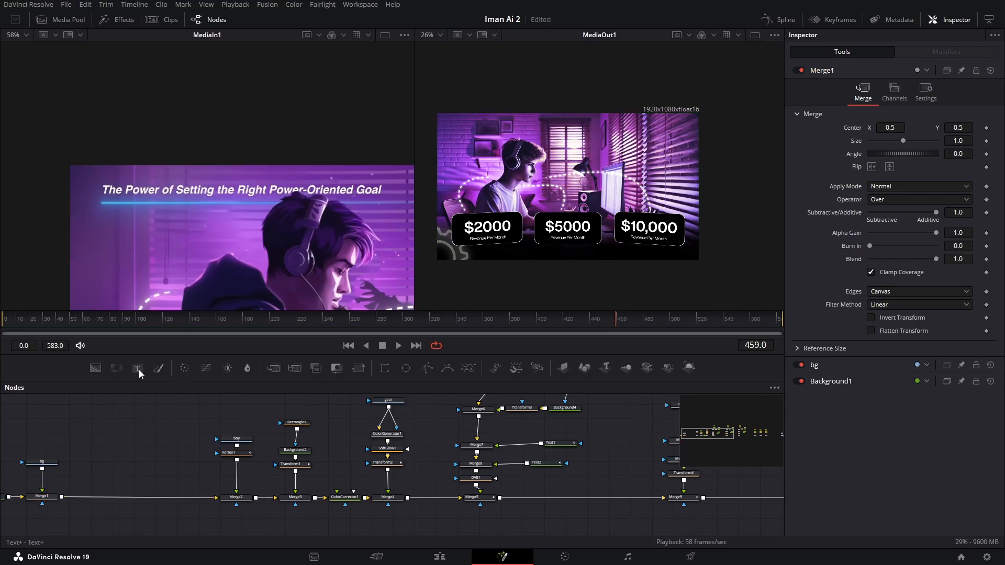
pyautogui.moveTo(137, 368); pyautogui.dragTo(62, 497)
# - At frame 434, enter "Edited by mbvisualedits on yt" as the text of the new Text5 node
pyautogui.moveTo(135, 324); pyautogui.dragTo(582, 321)
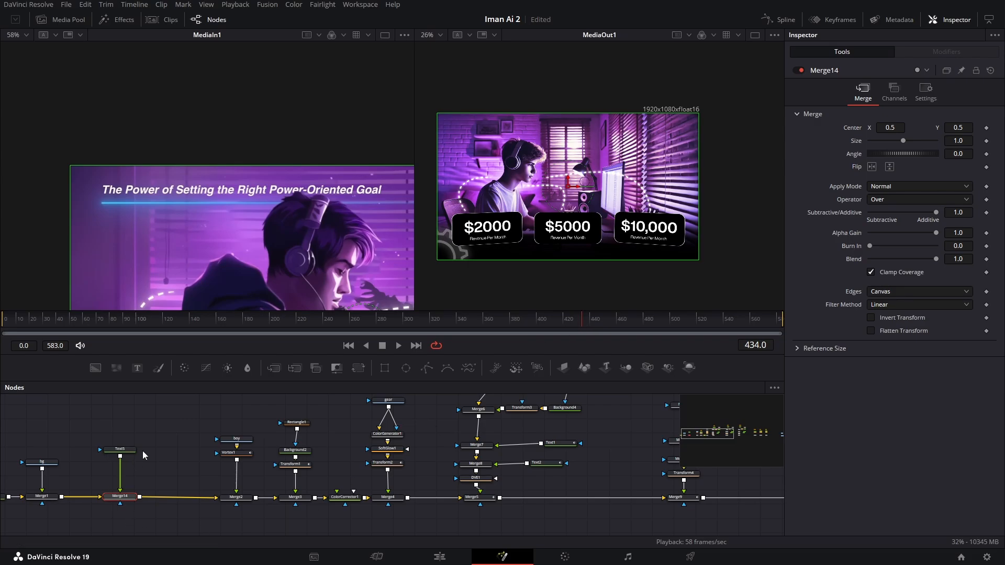
pyautogui.click(120, 449)
pyautogui.click(891, 197)
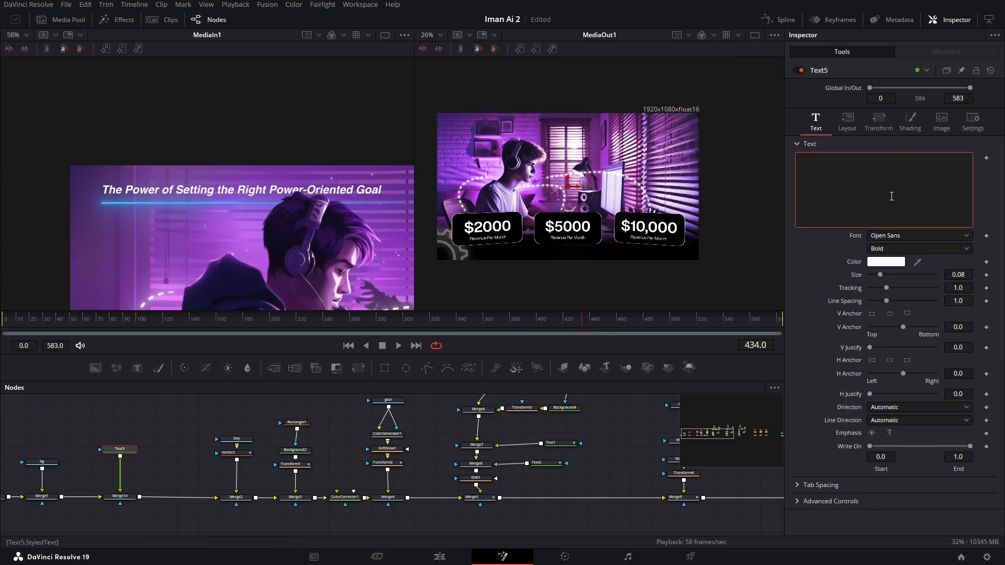
pyautogui.write('Edite')
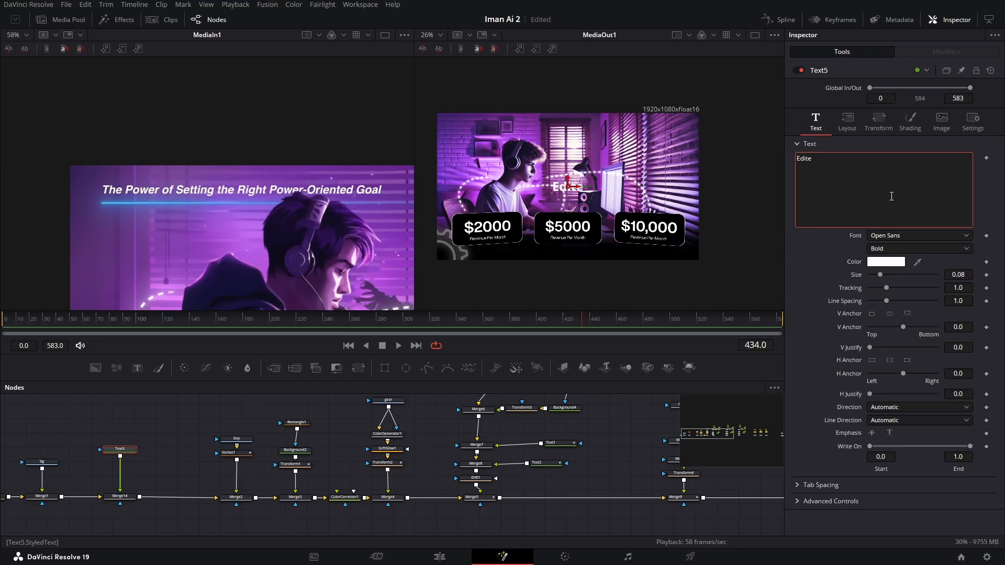
pyautogui.write('d by mbvisua')
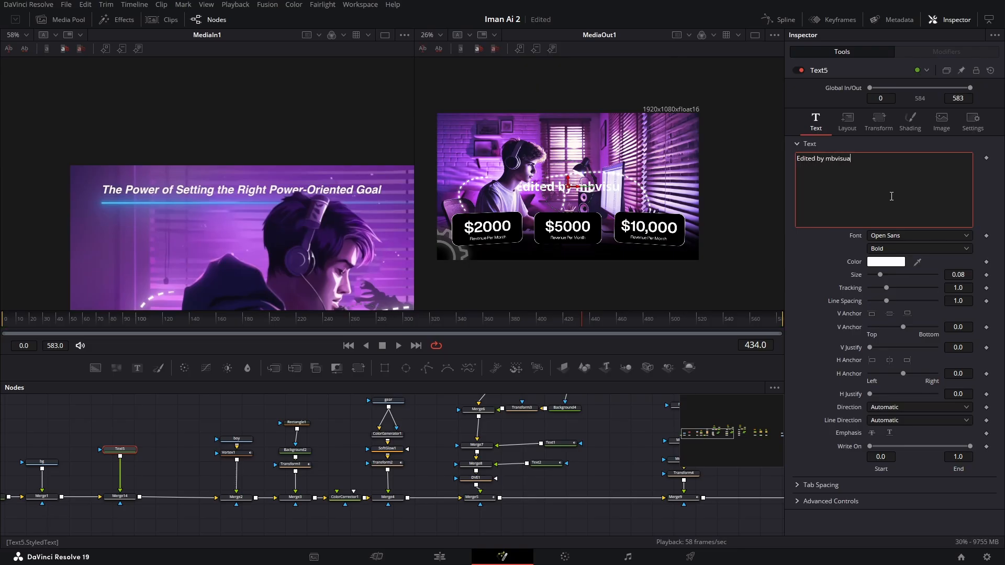
pyautogui.write('ledits on yt')
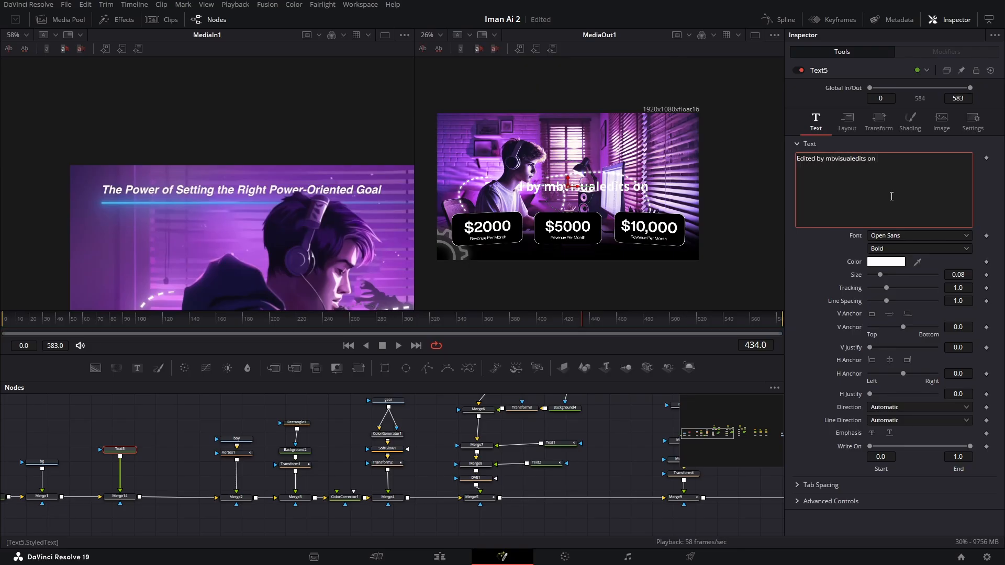
# - Set Text5's font to Helvetica Now Display and its size to 0.0331
pyautogui.click(920, 235)
pyautogui.press('h')
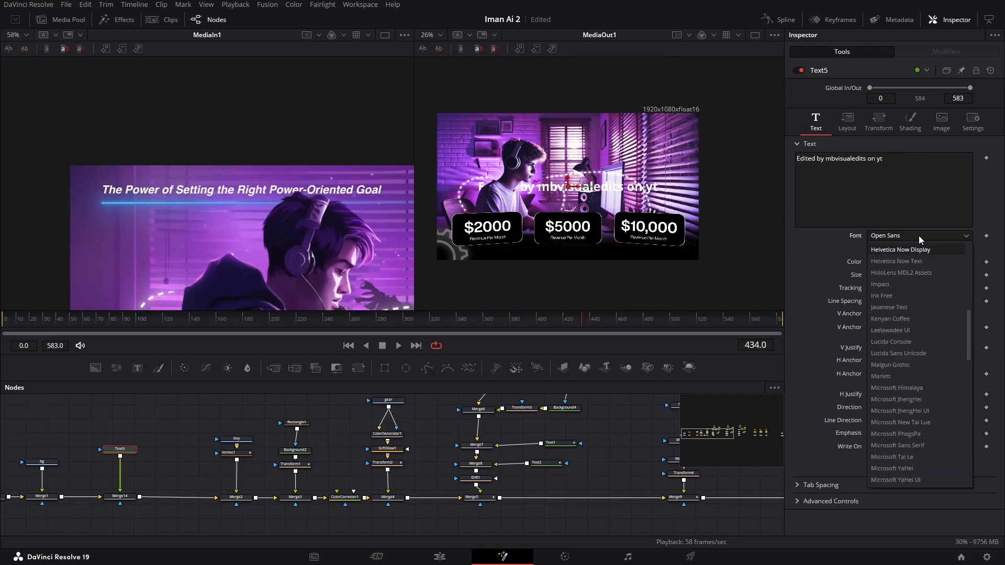
pyautogui.click(891, 246)
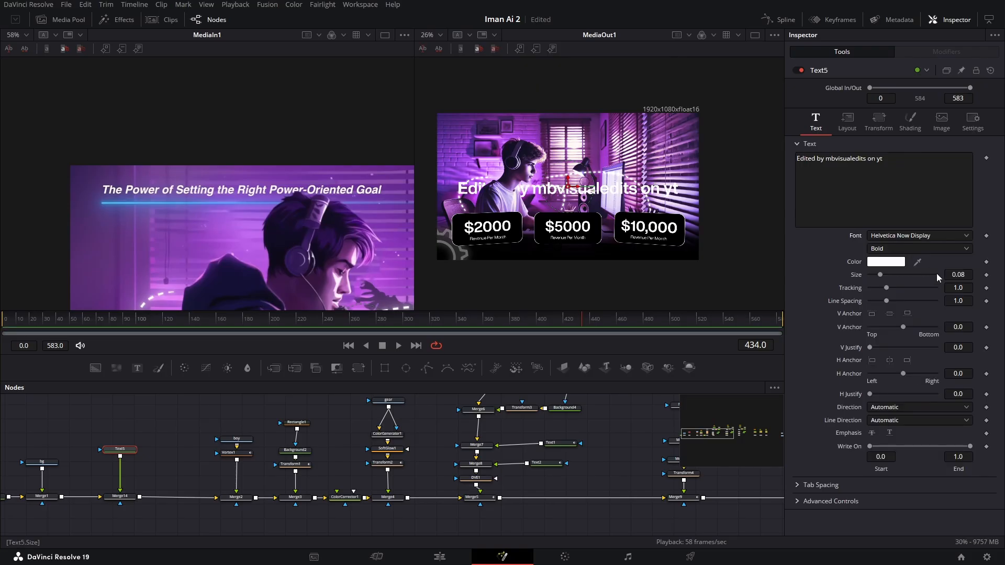
pyautogui.moveTo(967, 276); pyautogui.dragTo(922, 276)
# - Place the title in the upper-left area of the picture, just above the boy's head
pyautogui.moveTo(550, 181); pyautogui.dragTo(489, 138)
pyautogui.moveTo(491, 127); pyautogui.dragTo(492, 126)
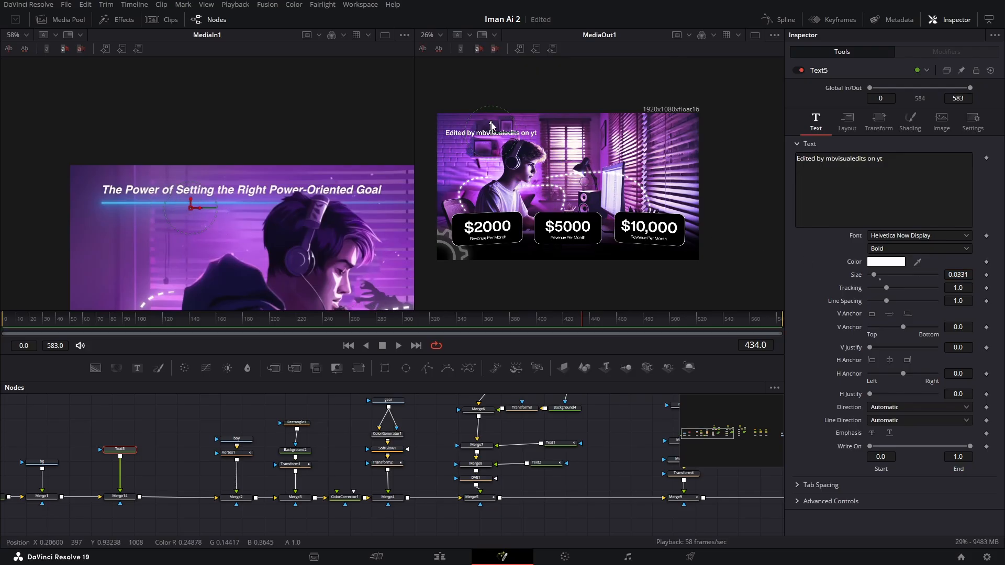
pyautogui.scroll(3, 456, 119)
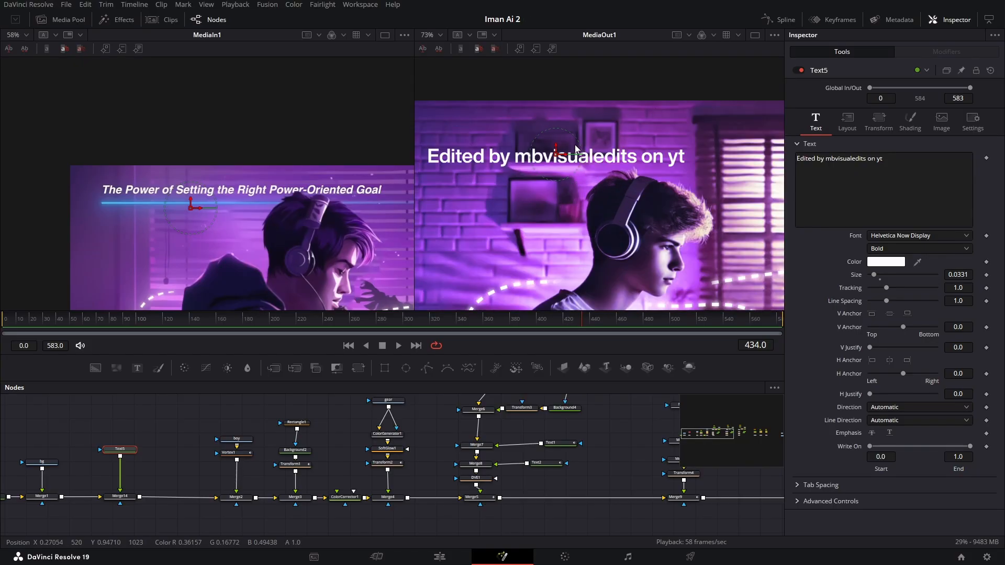
# - Add a Follower modifier to Text5's text and set its delay between each character to 3.0
pyautogui.rightClick(900, 181)
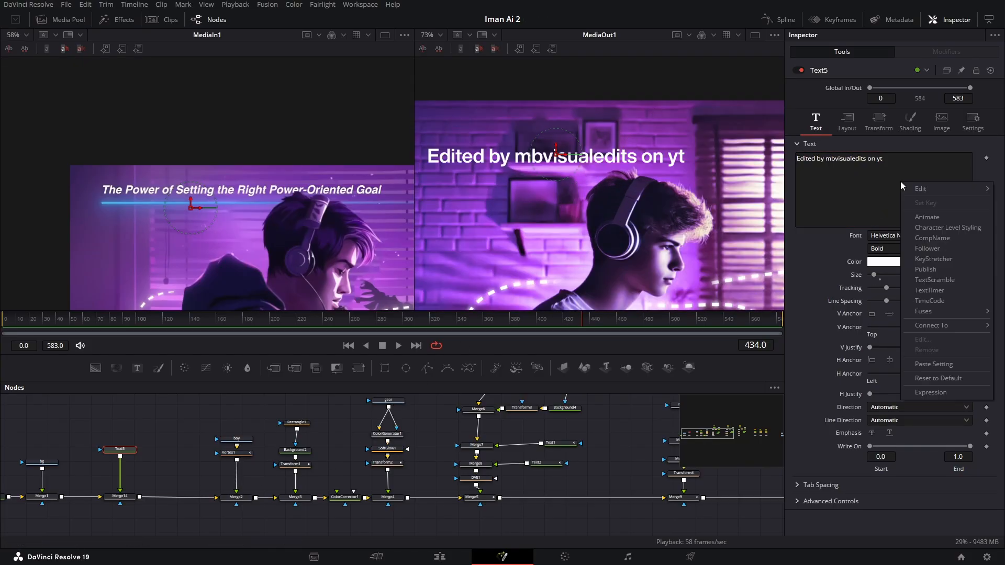
pyautogui.click(941, 247)
pyautogui.click(950, 51)
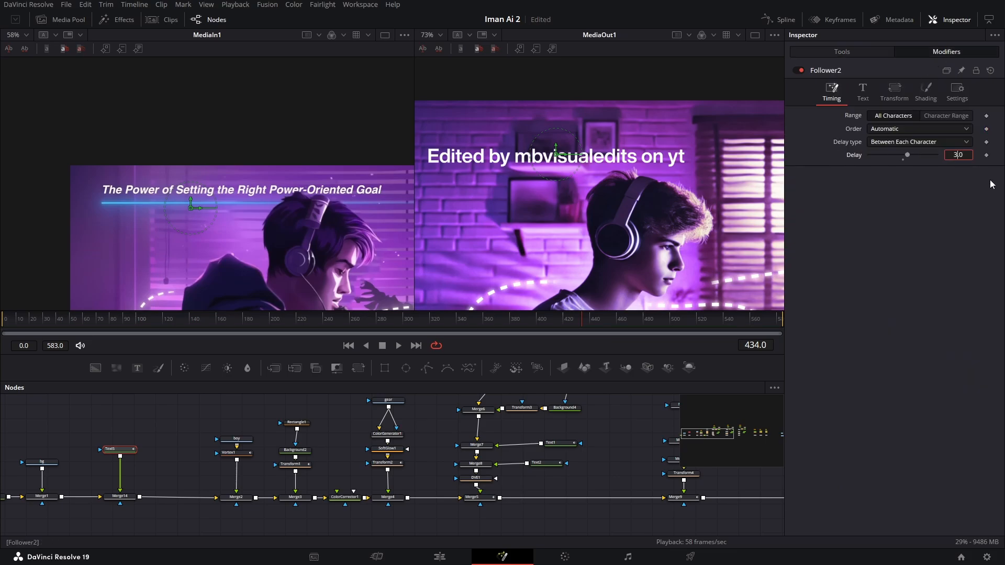
# - Keyframe the Follower's shading position offset at 0 on frame 355
pyautogui.click(917, 89)
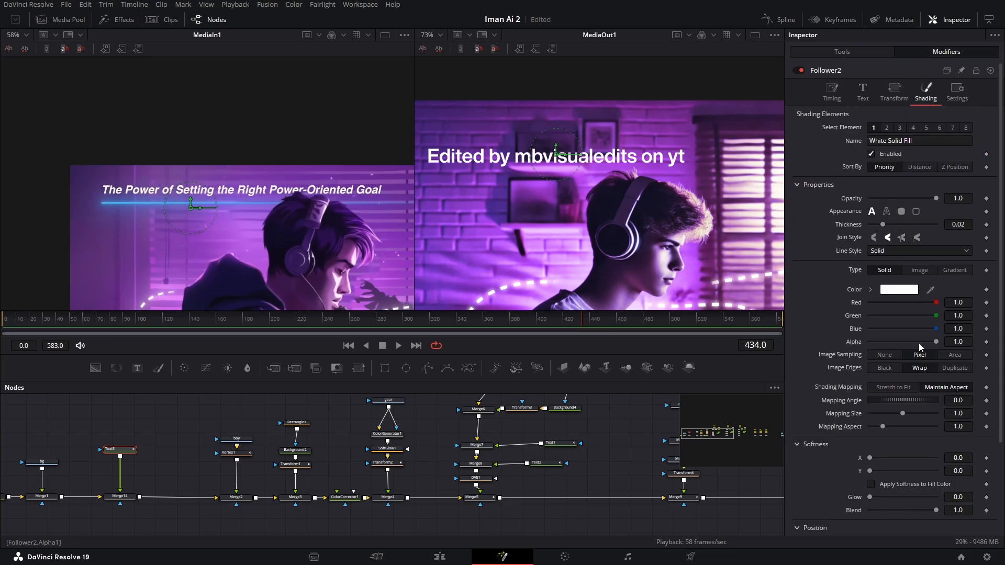
pyautogui.scroll(-3, 919, 343)
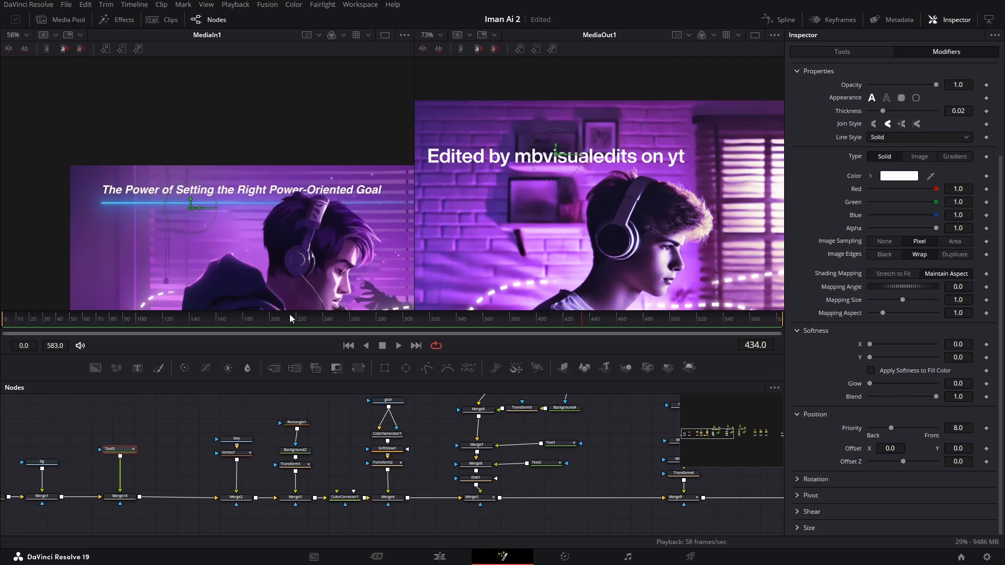
pyautogui.moveTo(290, 318); pyautogui.dragTo(477, 332)
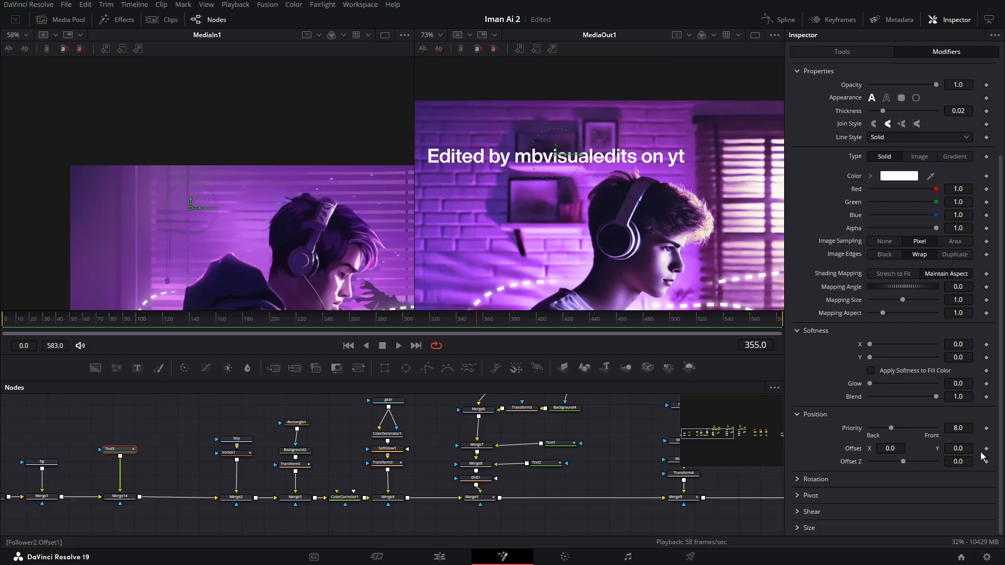
pyautogui.click(826, 52)
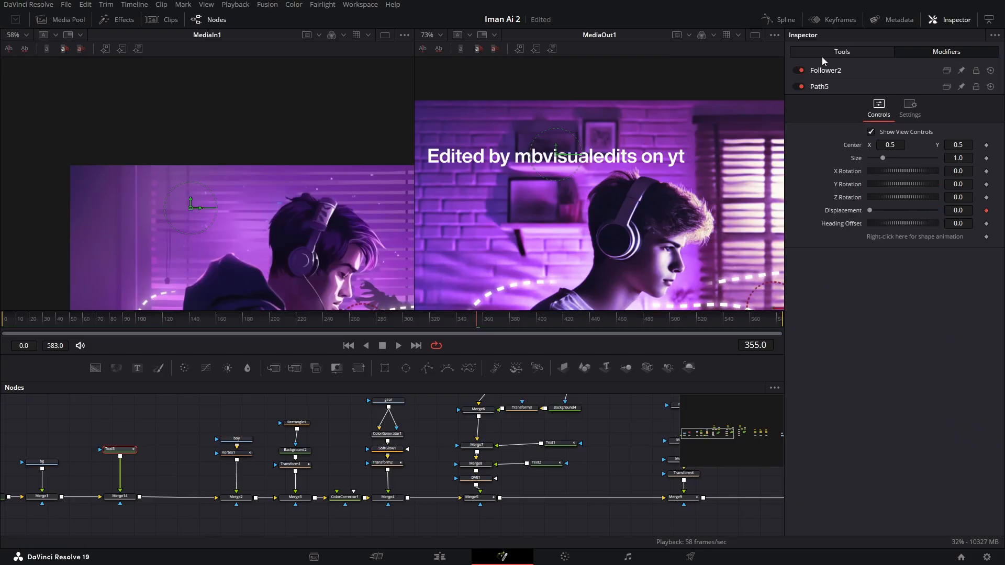
# - Keyframe the Follower's shading Y offset at -0.5 on frame 380
pyautogui.click(842, 67)
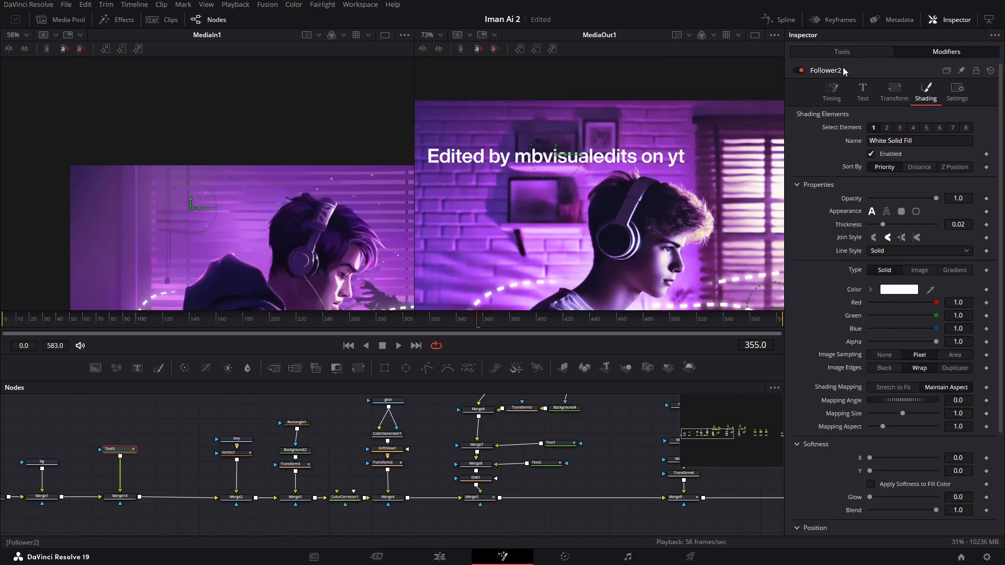
pyautogui.scroll(-3, 840, 350)
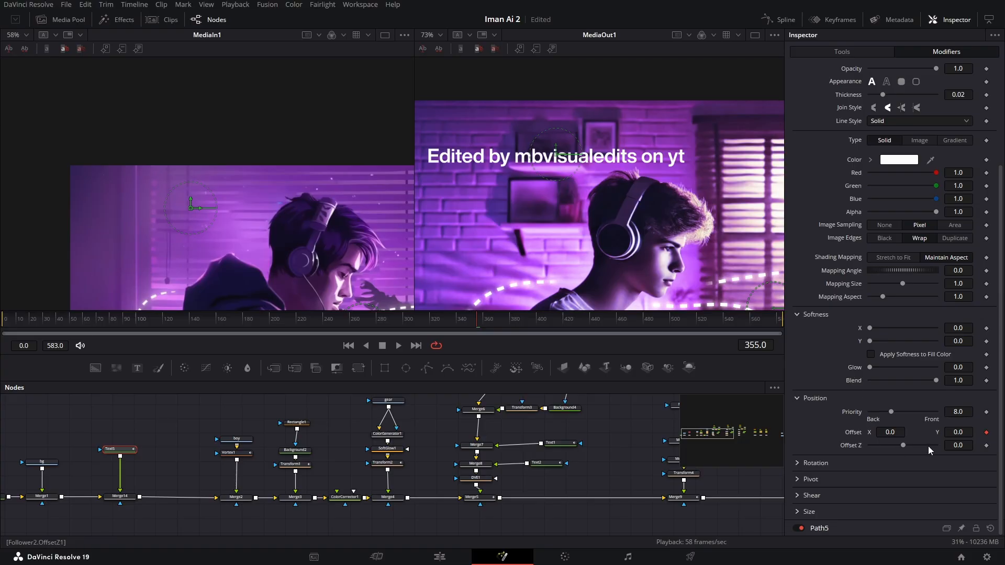
pyautogui.moveTo(516, 332)
pyautogui.mouseDown()
pyautogui.moveTo(537, 331)
pyautogui.moveTo(512, 332)
pyautogui.mouseUp()
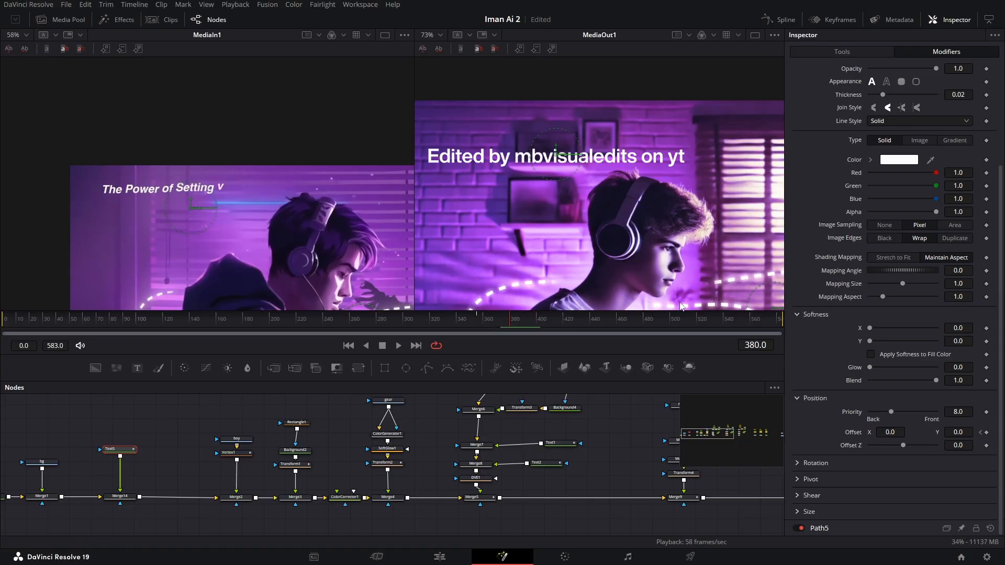
pyautogui.click(984, 432)
pyautogui.moveTo(966, 432); pyautogui.dragTo(959, 431)
pyautogui.press('BackSpace')
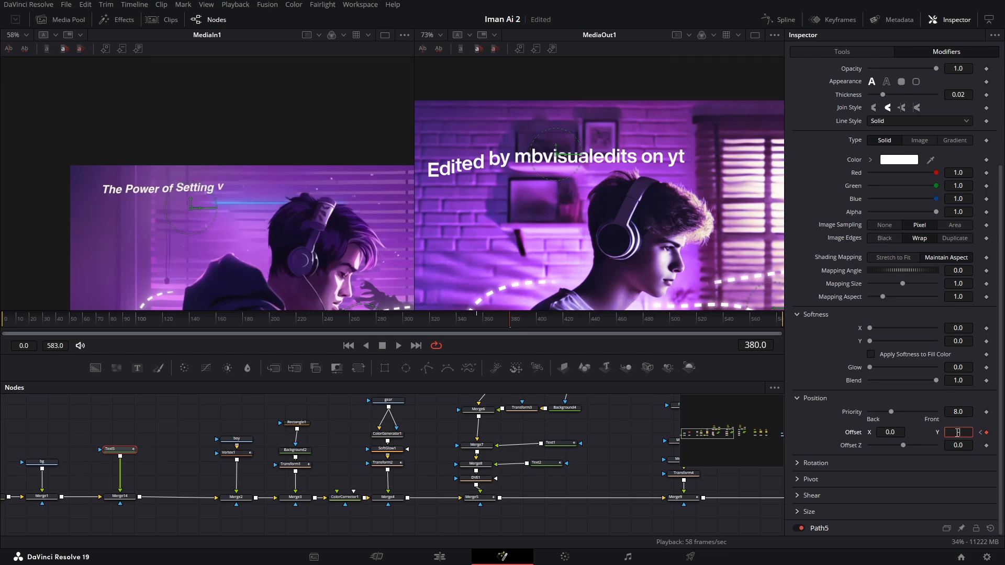
pyautogui.write('-0.5')
pyautogui.press('Tab')
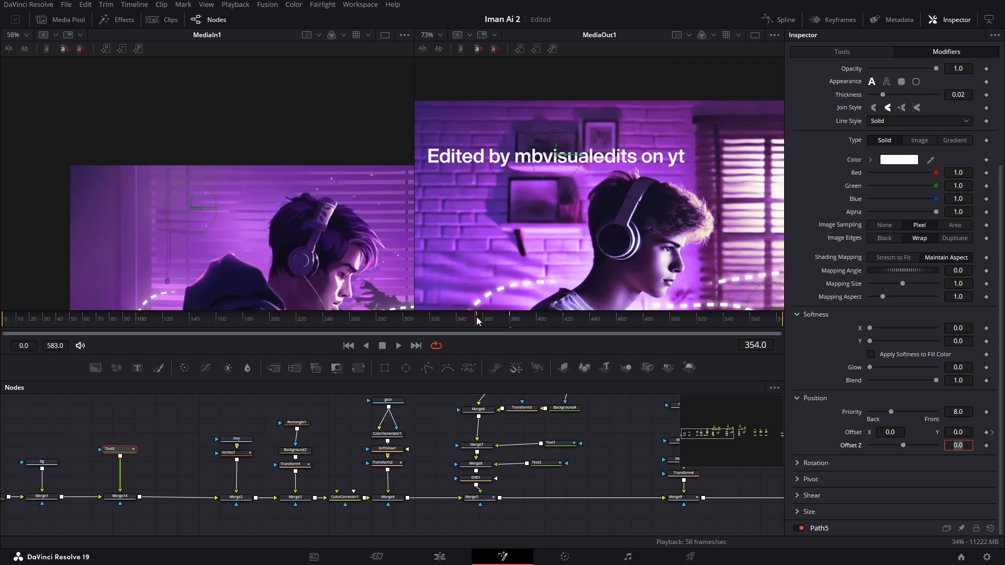
# - Set the Follower's delay between each character to 1.5 and preview the title's wave by scrubbing
pyautogui.scroll(10, 854, 120)
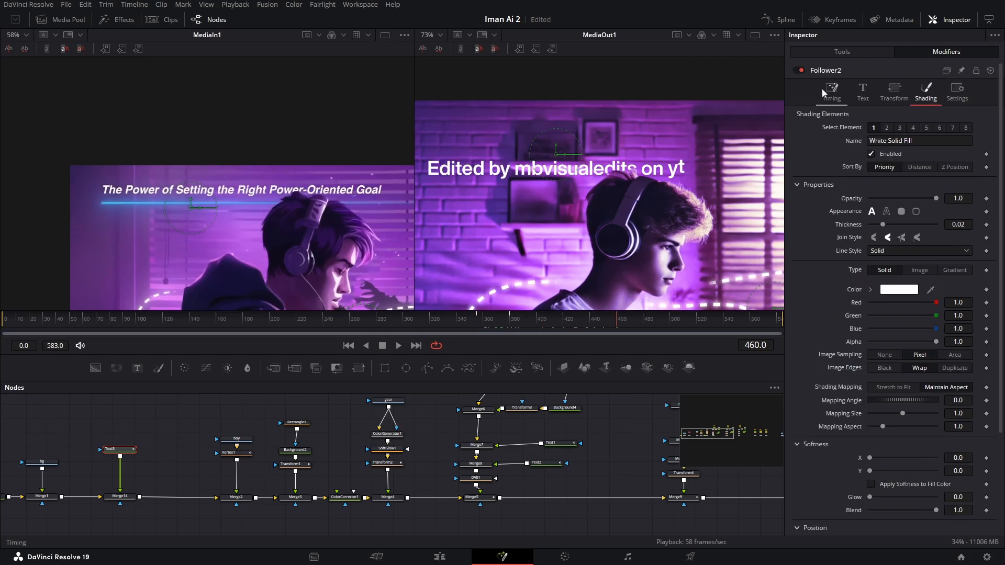
pyautogui.click(832, 88)
pyautogui.moveTo(961, 158); pyautogui.dragTo(951, 156)
pyautogui.moveTo(471, 319); pyautogui.dragTo(561, 329)
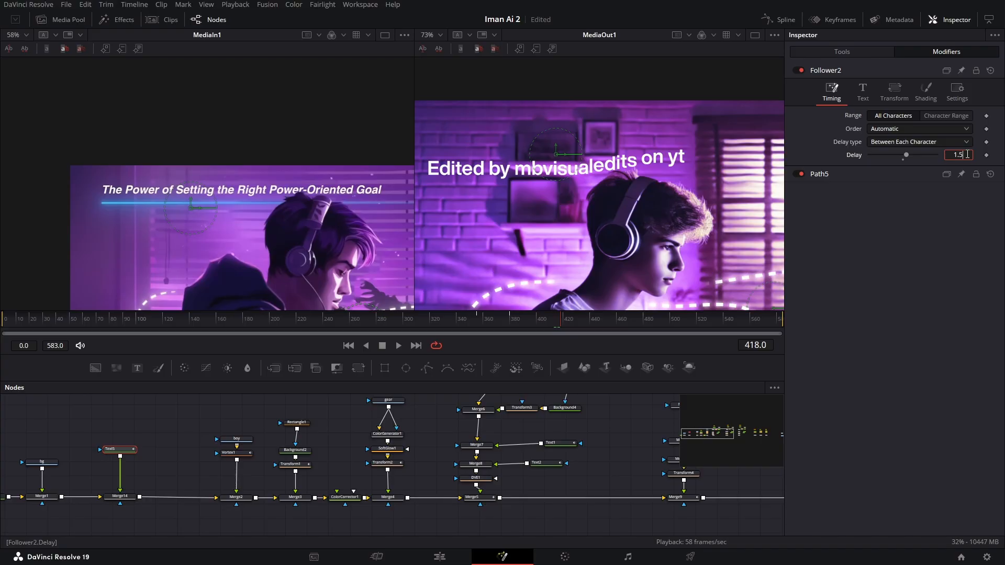
pyautogui.moveTo(518, 329); pyautogui.dragTo(476, 326)
pyautogui.click(861, 92)
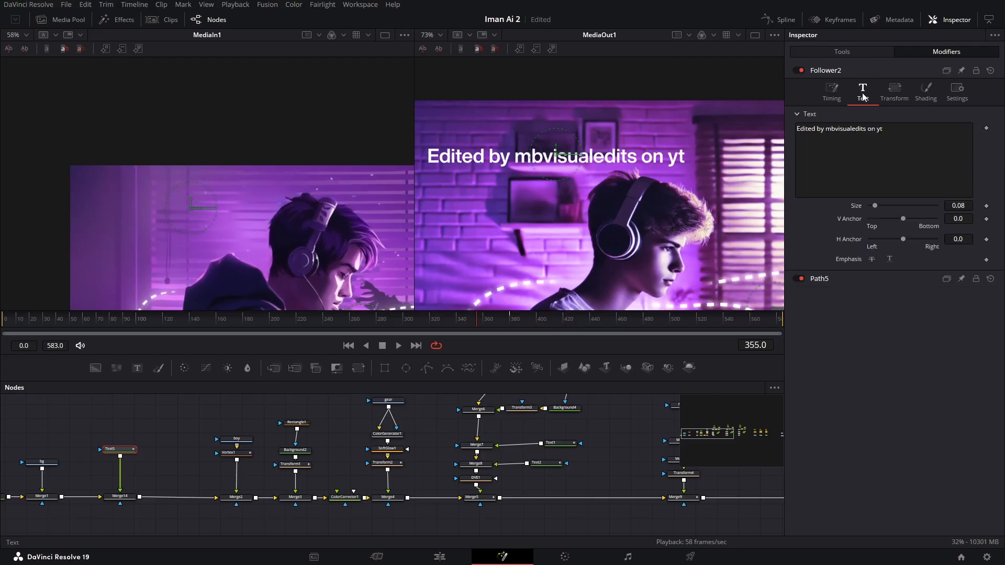
pyautogui.rightClick(899, 163)
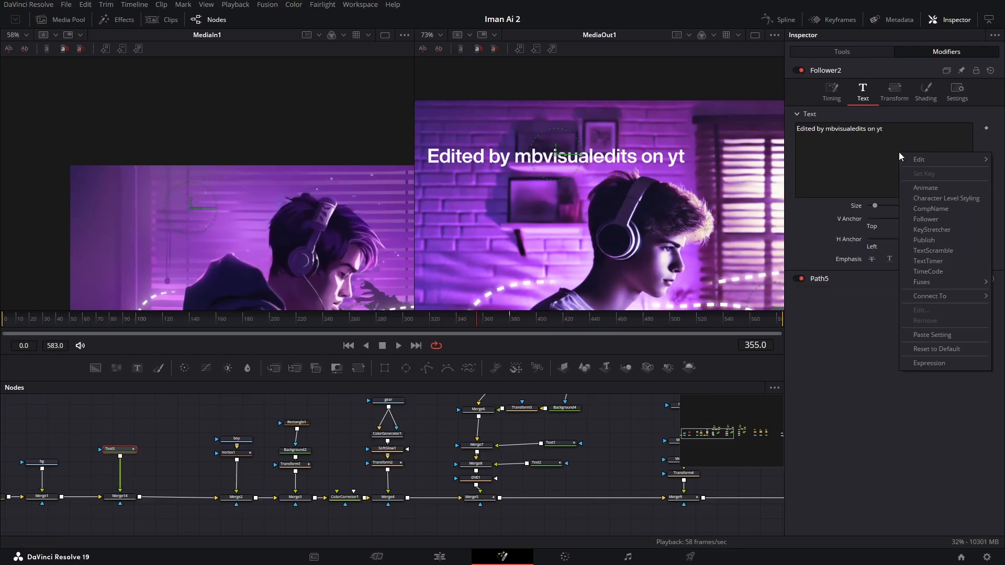
pyautogui.click(942, 251)
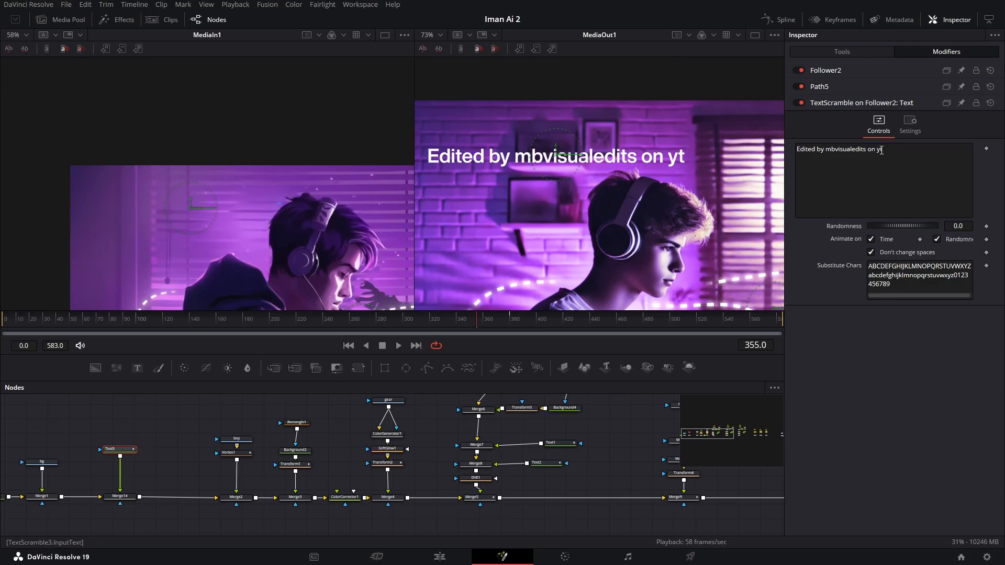
pyautogui.moveTo(893, 285); pyautogui.dragTo(958, 275)
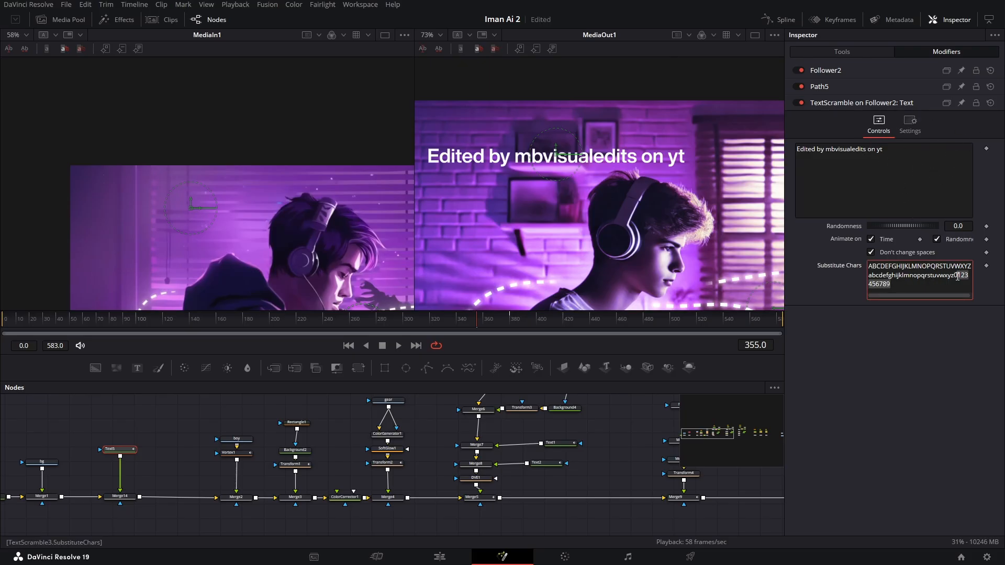
pyautogui.press('BackSpace')
# - Animate the TextScramble's Randomness from 0.557 at frame 355 to 0.0 at frame 400
pyautogui.click(987, 227)
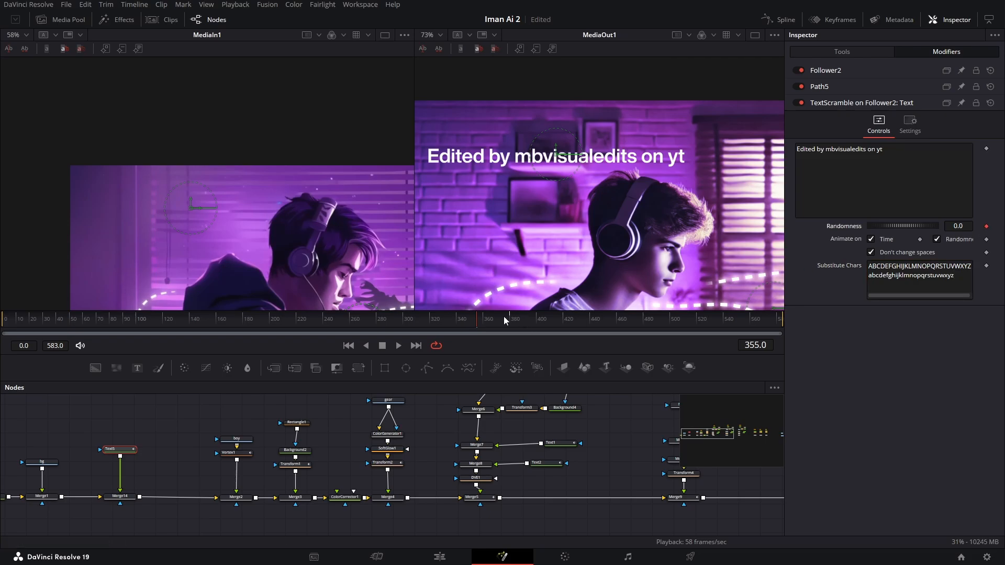
pyautogui.moveTo(504, 321); pyautogui.dragTo(512, 323)
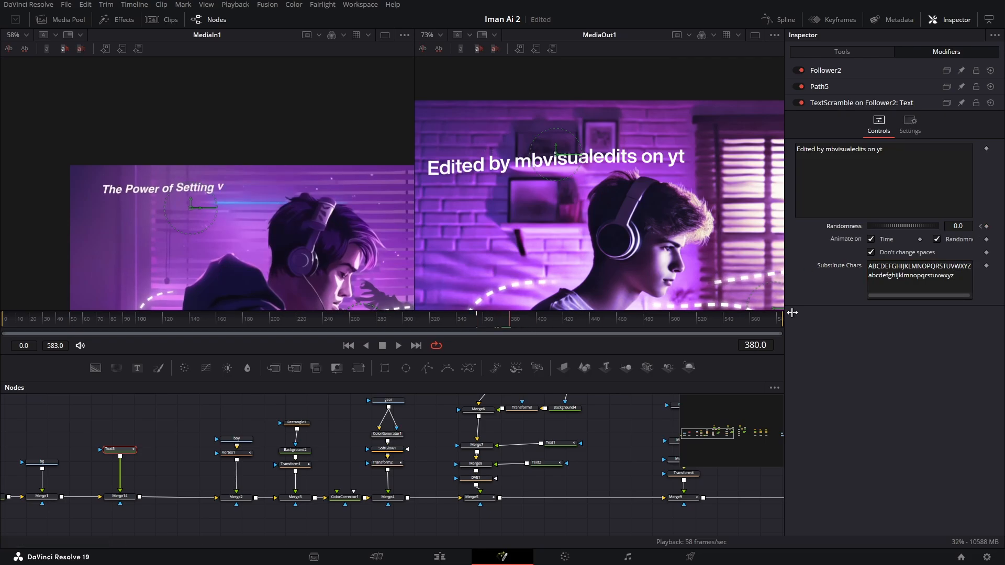
pyautogui.click(539, 322)
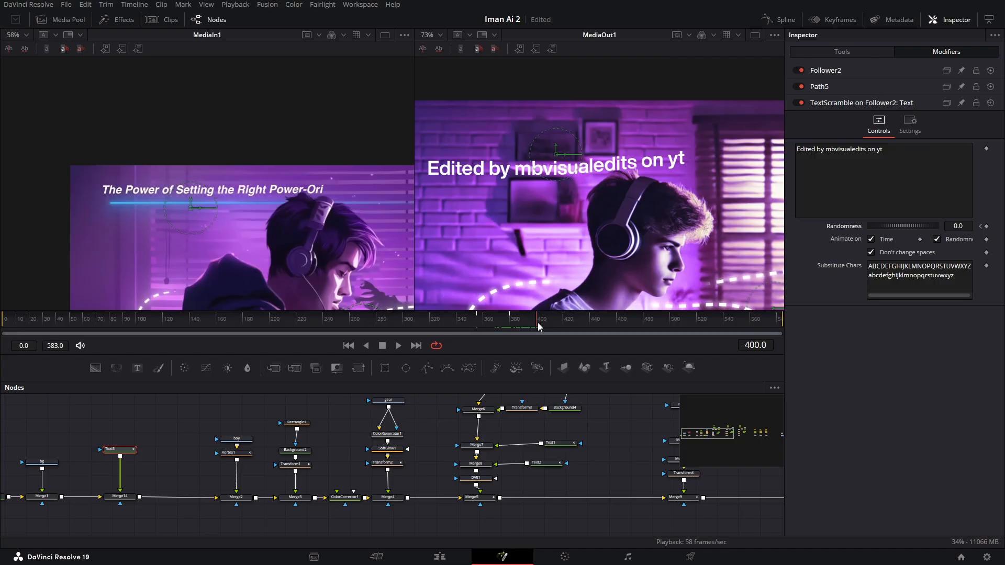
pyautogui.click(987, 226)
pyautogui.click(980, 226)
pyautogui.write('38')
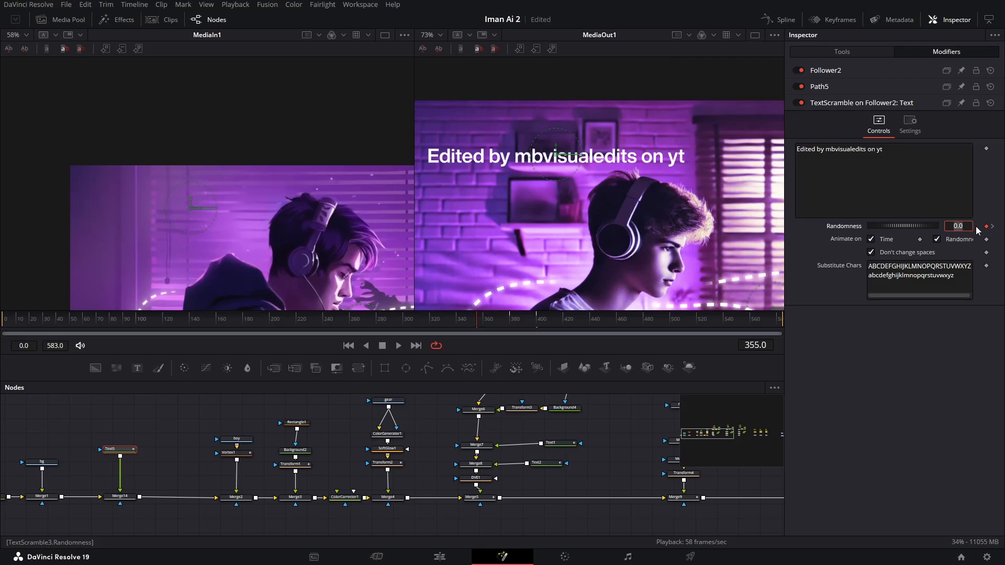
pyautogui.press('Return')
pyautogui.moveTo(964, 226); pyautogui.dragTo(992, 226)
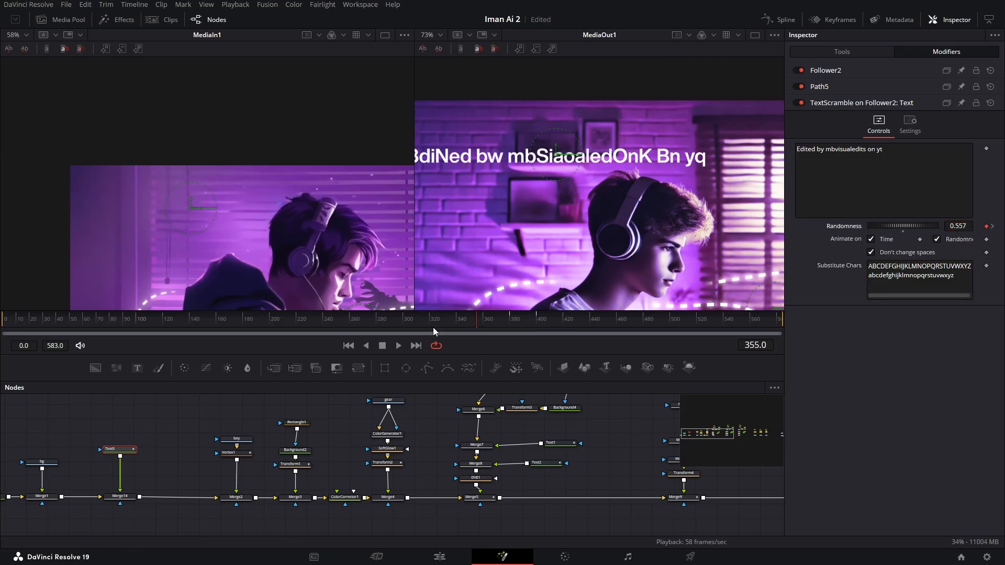
# - Animate the title's Write On End from 0.0 at frame 355 to 1.0 around frame 414 and play it back
pyautogui.moveTo(466, 318)
pyautogui.mouseDown()
pyautogui.moveTo(566, 329)
pyautogui.moveTo(440, 331)
pyautogui.moveTo(476, 332)
pyautogui.mouseUp()
pyautogui.click(839, 48)
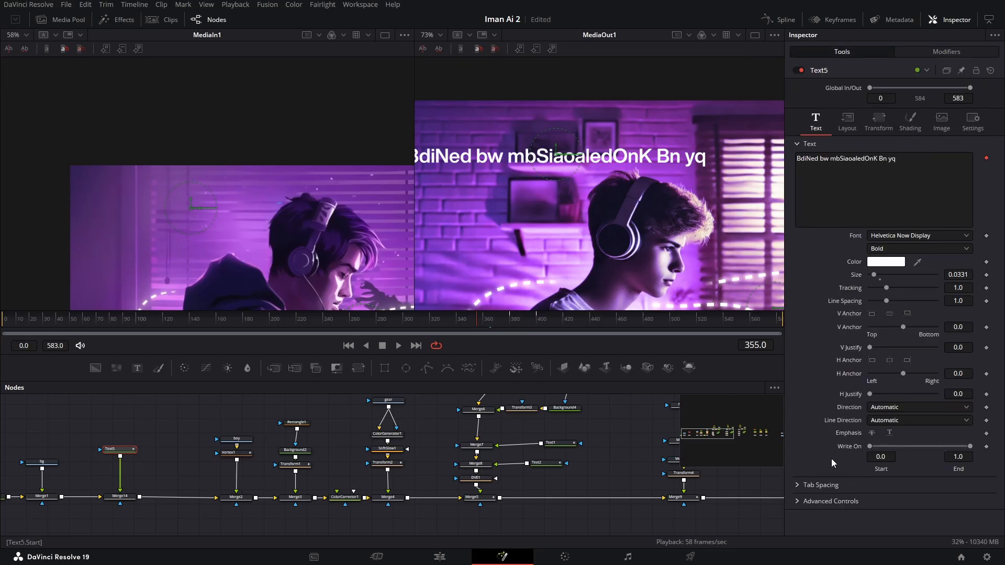
pyautogui.click(986, 447)
pyautogui.click(556, 331)
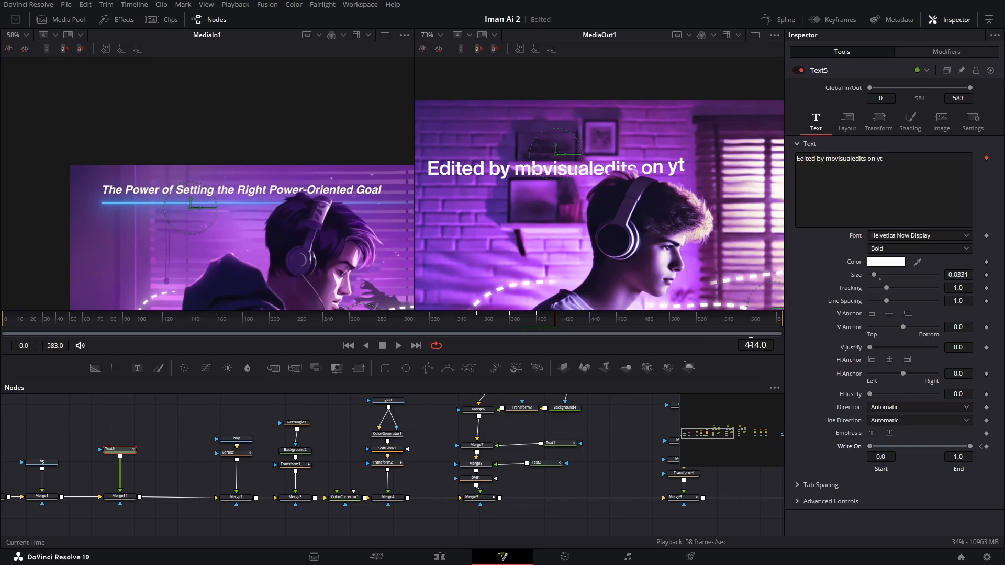
pyautogui.click(555, 323)
pyautogui.click(554, 323)
pyautogui.click(980, 448)
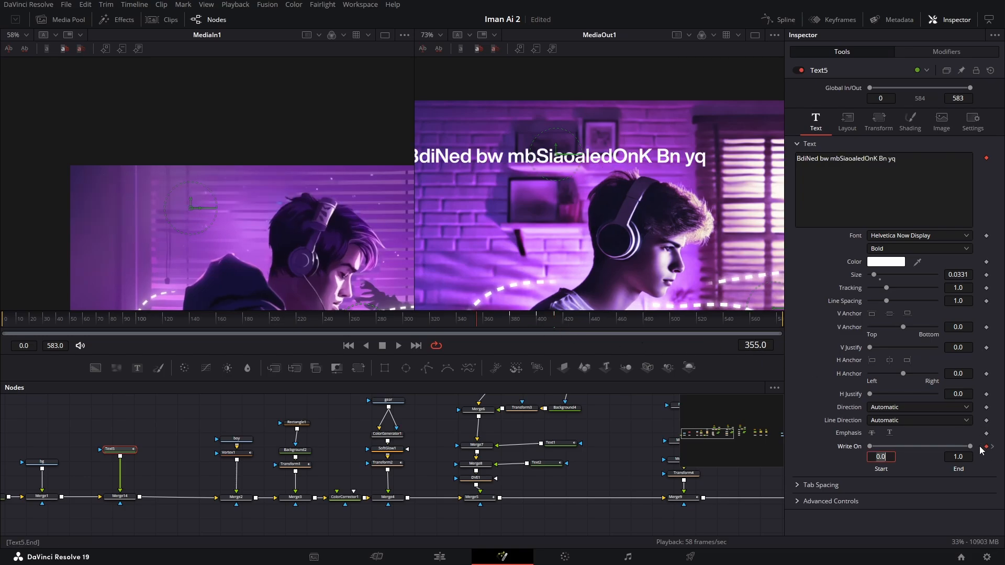
pyautogui.moveTo(971, 449); pyautogui.dragTo(871, 447)
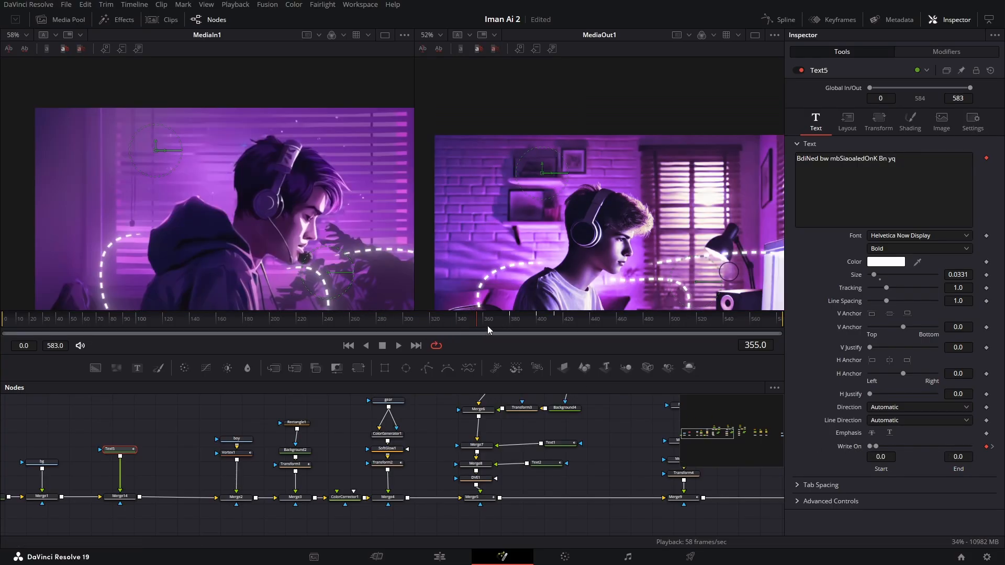
pyautogui.press('space')
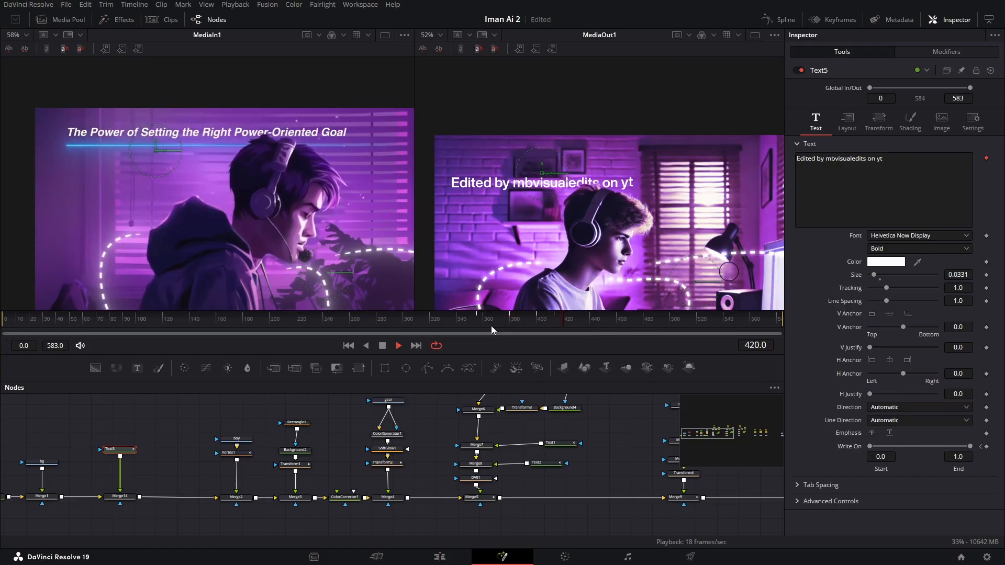
pyautogui.press('space')
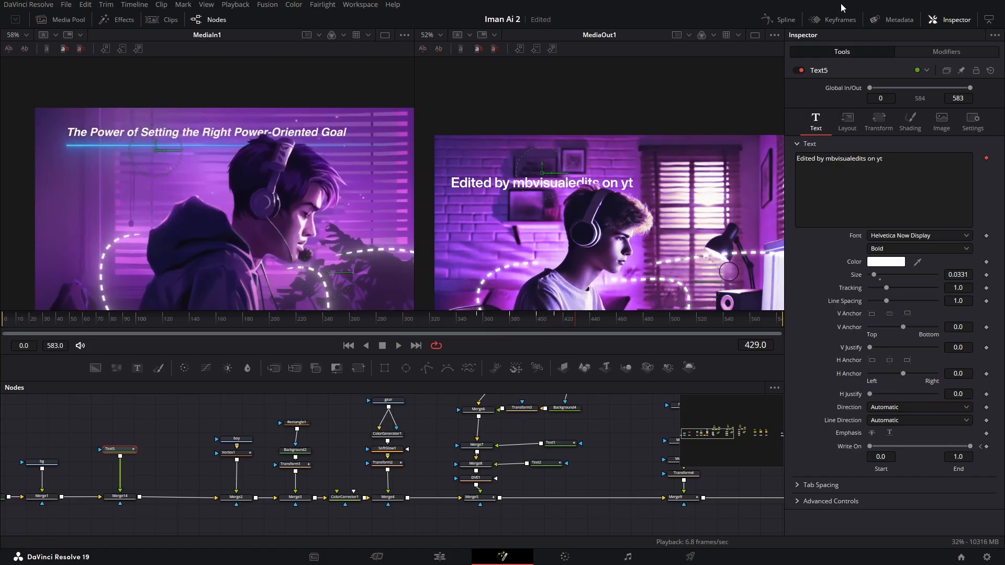
# - Fit the title's animation curves in the Spline editor and smooth all of their keyframes
pyautogui.click(785, 20)
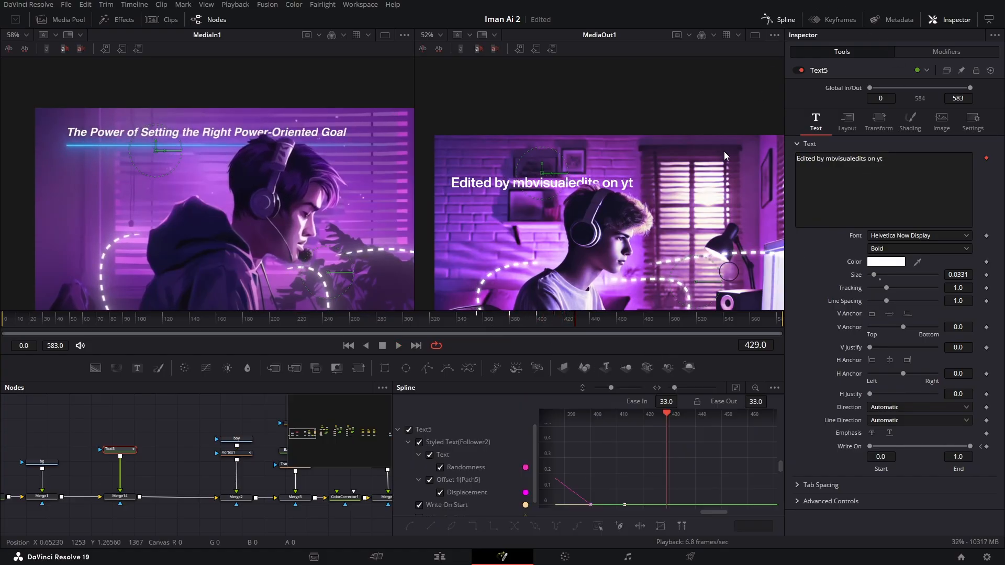
pyautogui.click(735, 388)
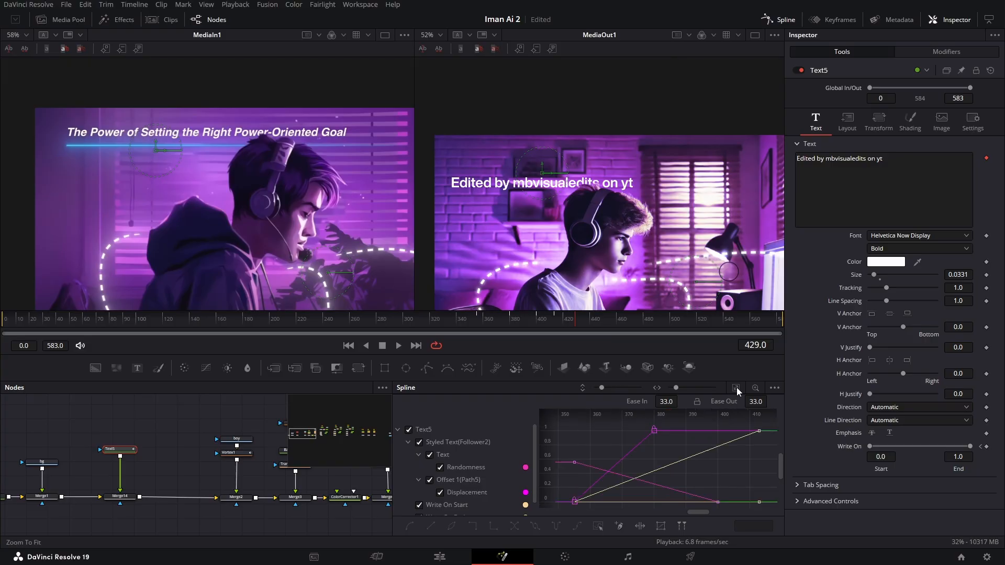
pyautogui.click(597, 526)
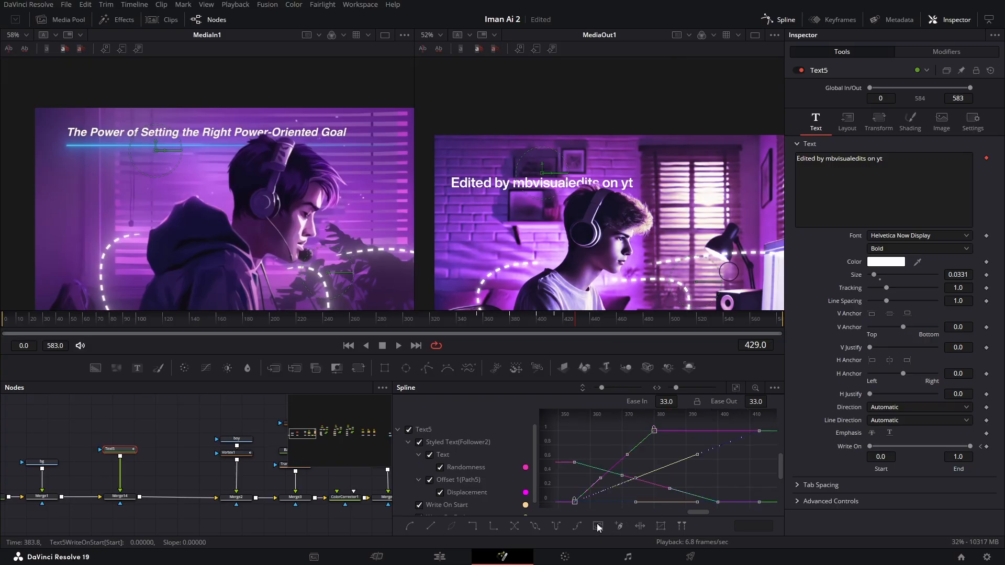
pyautogui.hotkey('shift', 's')
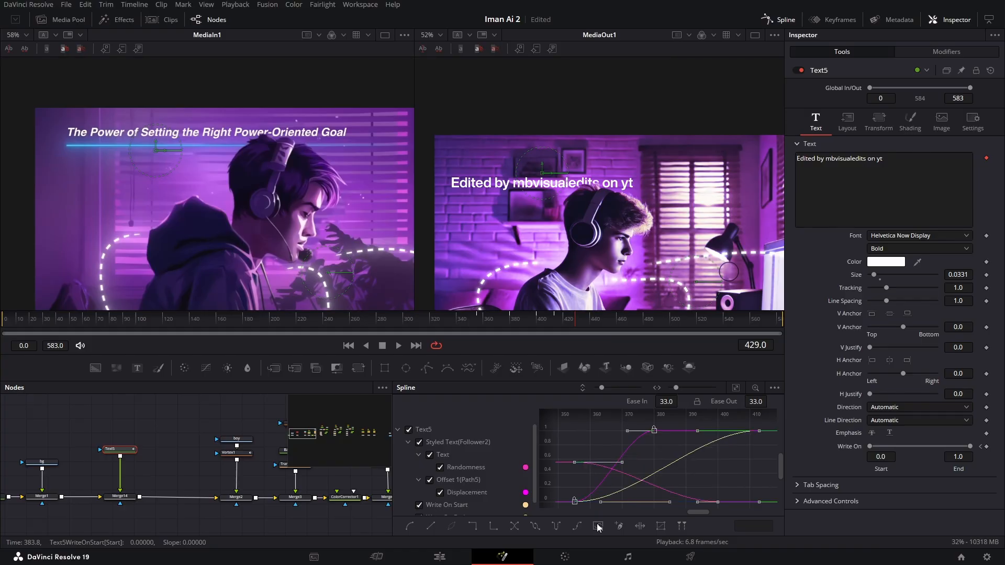
# - Scrub through the smoothed title animation to frame 431 and move the title slightly higher in the frame
pyautogui.moveTo(515, 309); pyautogui.dragTo(578, 334)
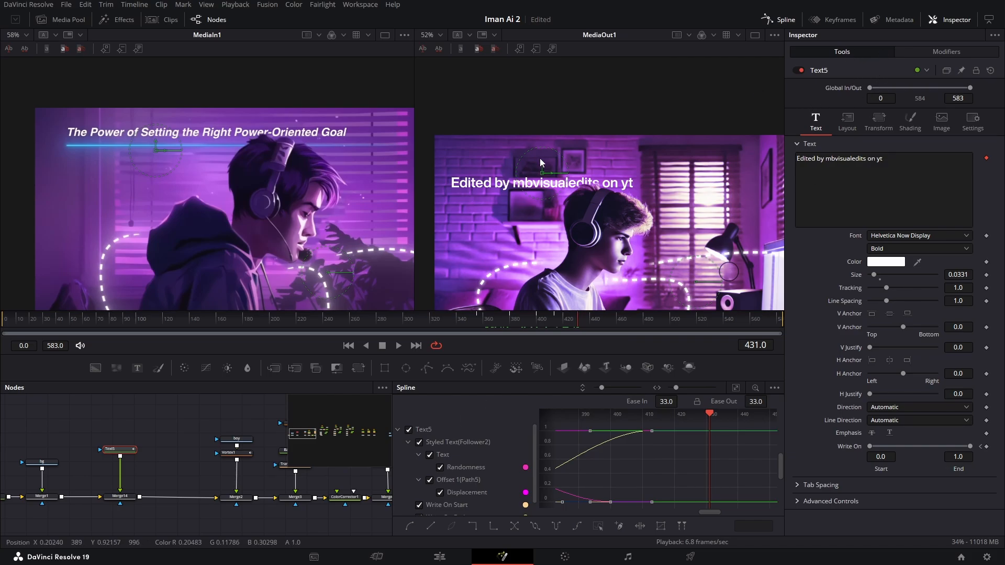
pyautogui.moveTo(541, 166); pyautogui.dragTo(541, 159)
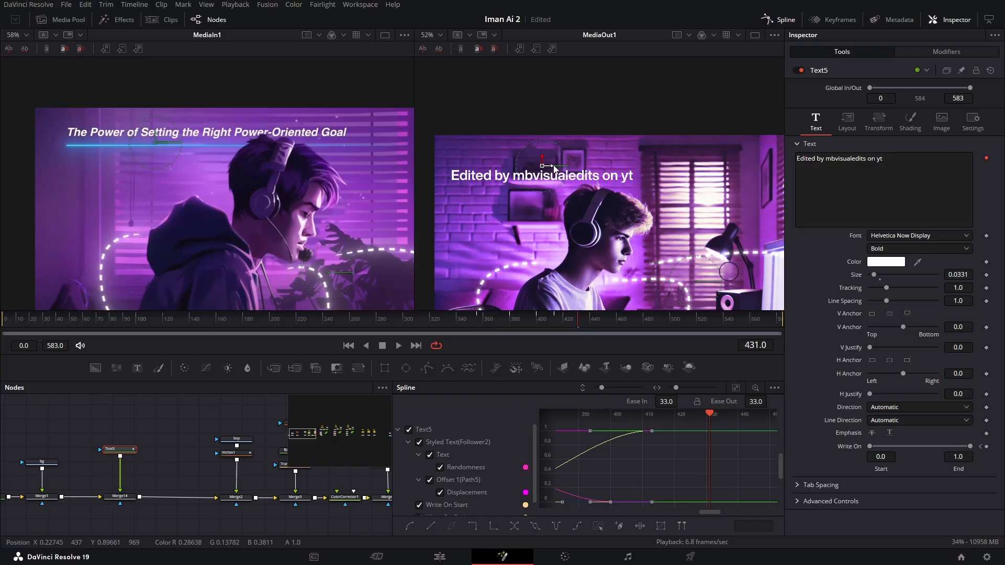
pyautogui.click(185, 413)
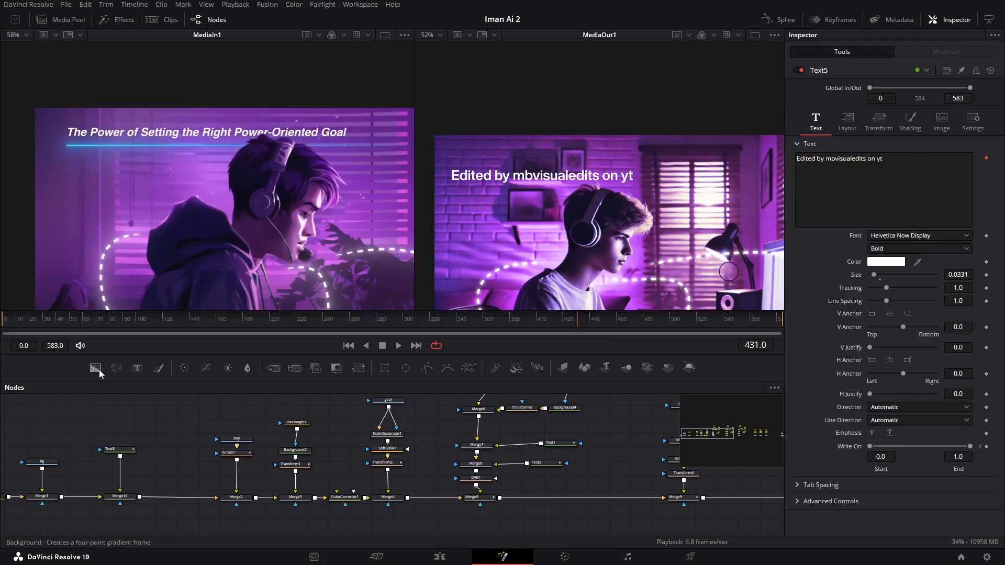
# - Add a Background node masked by a Polygon node beside the title's Text5 node
pyautogui.moveTo(95, 368); pyautogui.dragTo(174, 441)
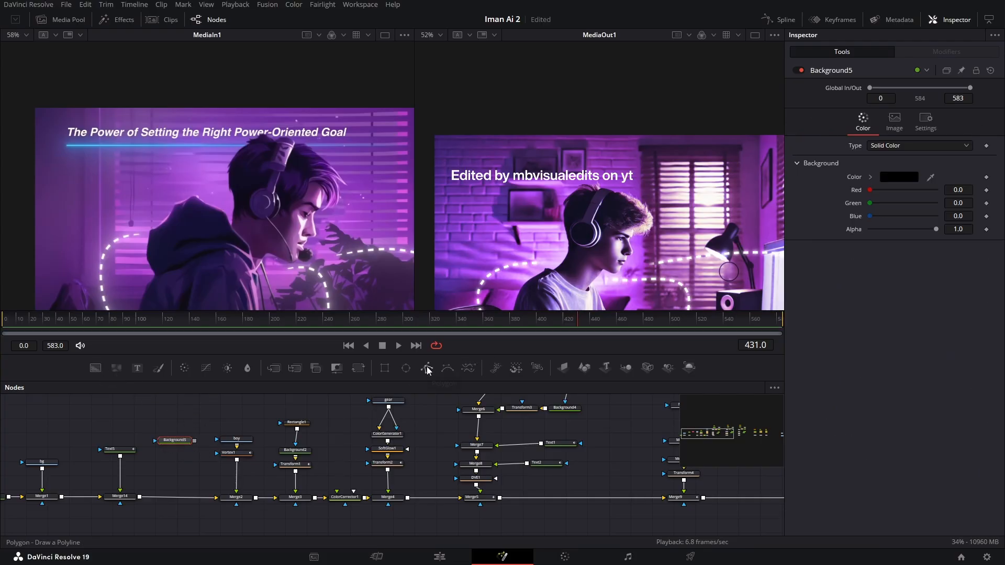
pyautogui.moveTo(427, 370); pyautogui.dragTo(156, 441)
pyautogui.click(180, 442)
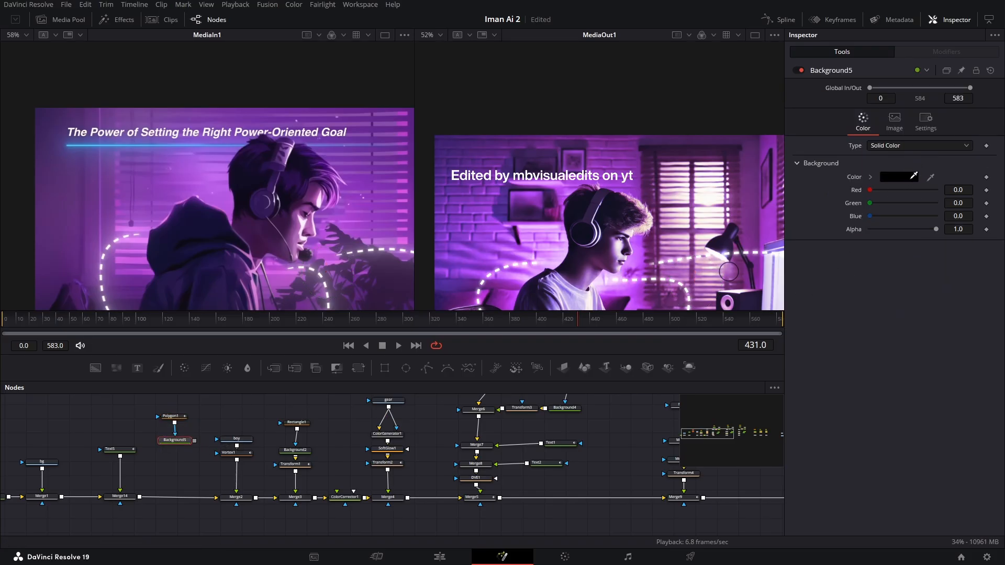
# - Sample the new Background's colour from the reference clip's light-blue underline and merge it into the main chain after Merge14
pyautogui.moveTo(913, 176); pyautogui.dragTo(80, 140)
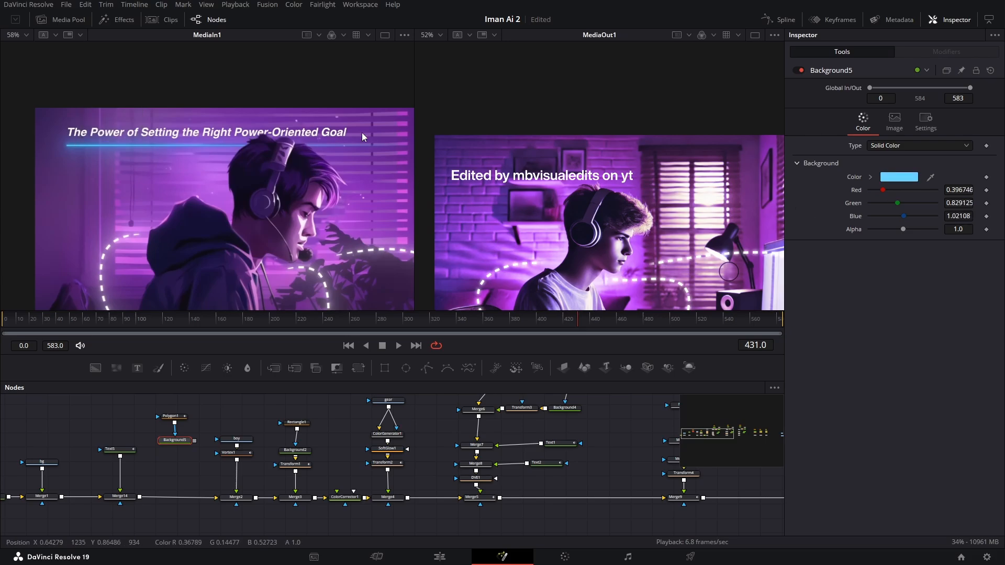
pyautogui.moveTo(338, 369); pyautogui.dragTo(175, 496)
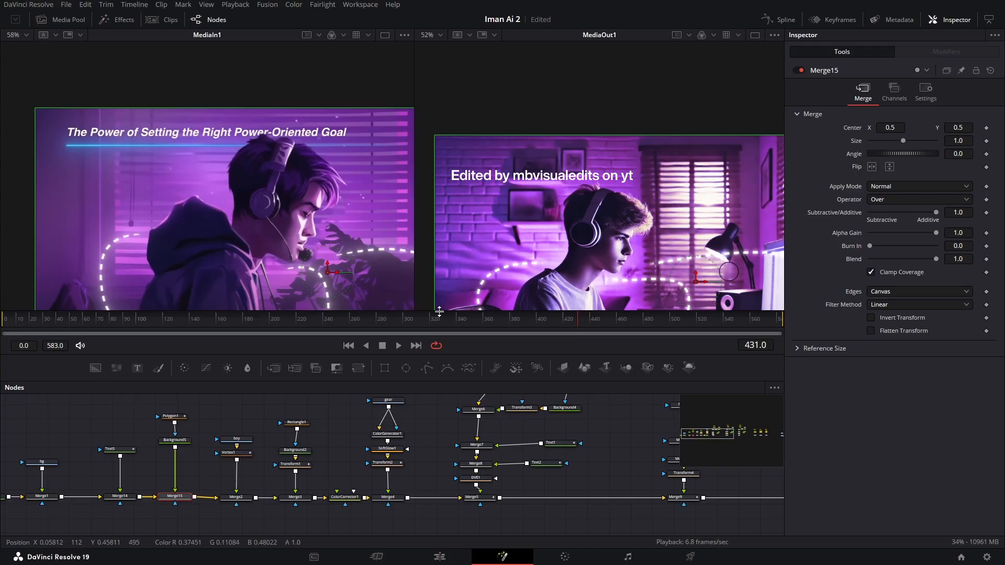
# - Draw a straight horizontal two-point Polygon line beneath the title, extending past the title's right end
pyautogui.click(171, 416)
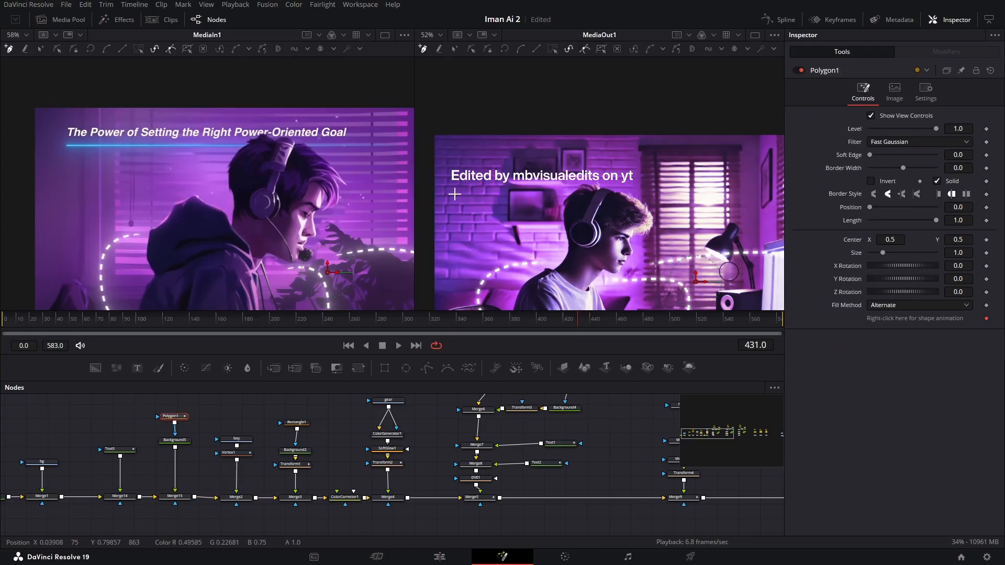
pyautogui.scroll(5, 458, 199)
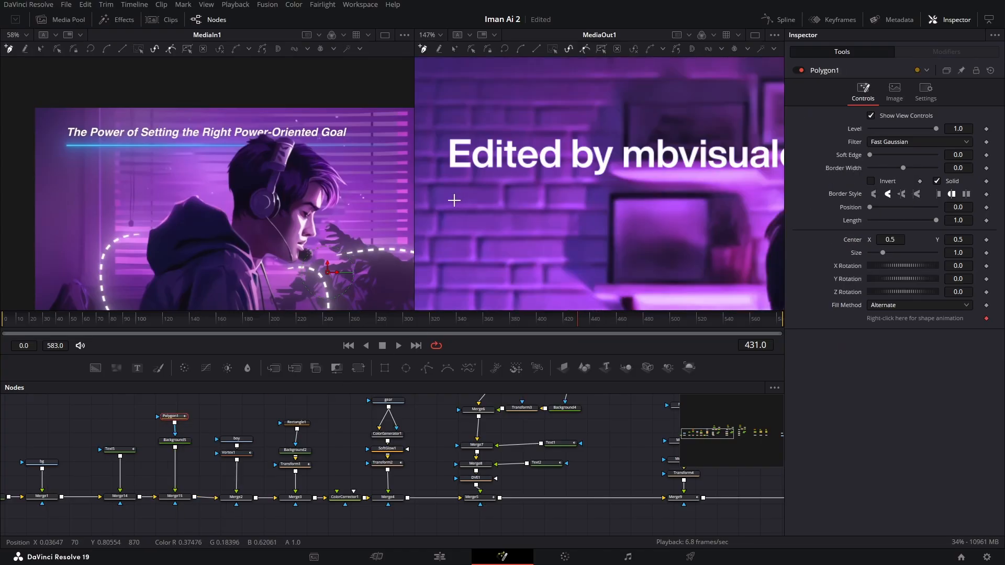
pyautogui.moveTo(452, 200); pyautogui.dragTo(598, 199)
pyautogui.scroll(-4, 611, 231)
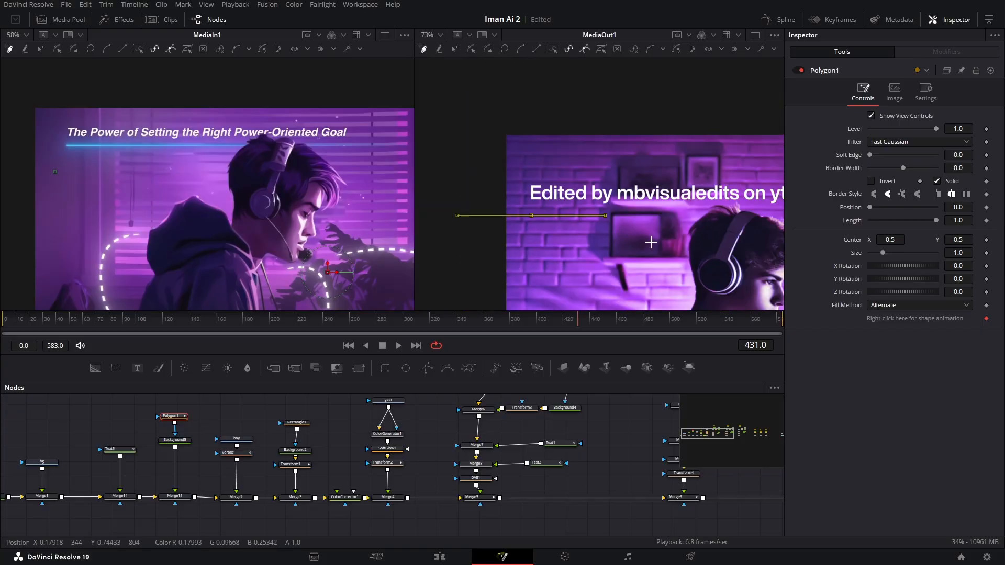
pyautogui.moveTo(651, 241); pyautogui.dragTo(440, 233)
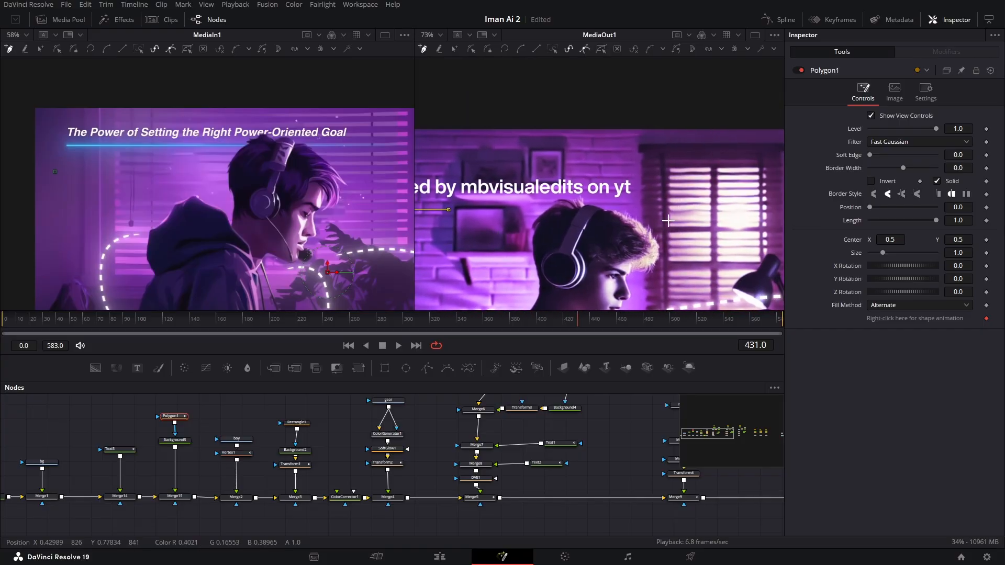
pyautogui.click(697, 207)
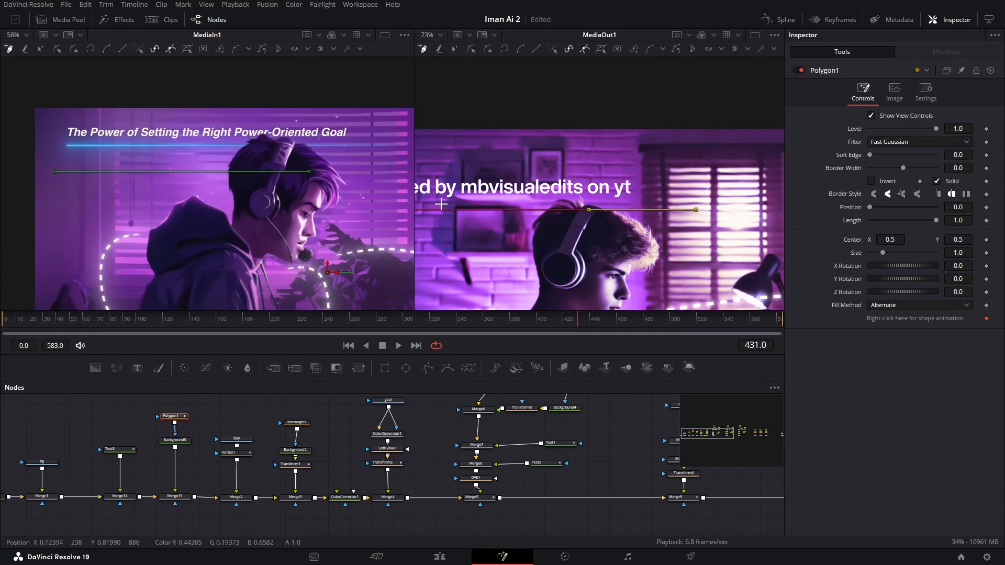
pyautogui.moveTo(521, 235); pyautogui.dragTo(626, 220)
pyautogui.click(238, 412)
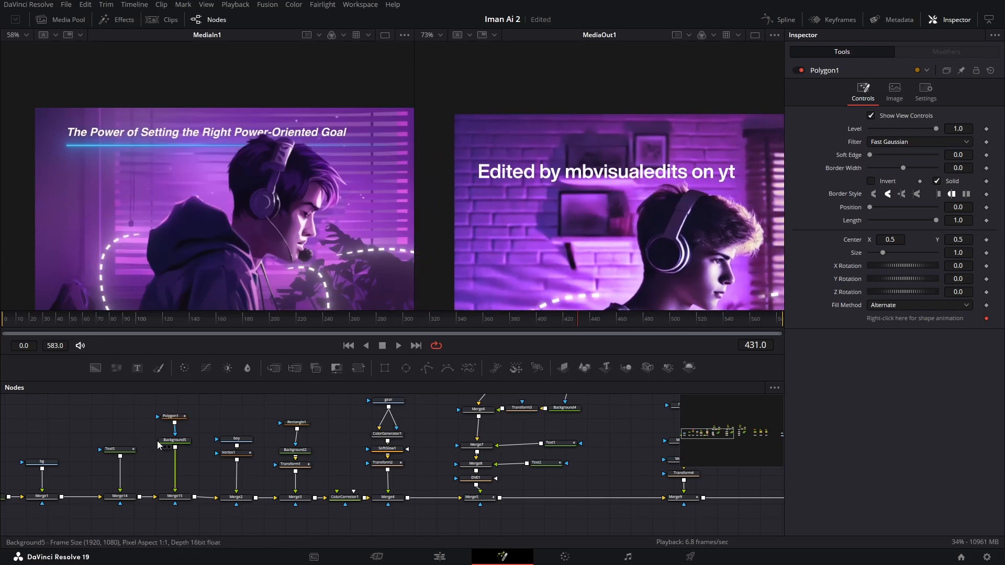
# - Set the underline Polygon's Border Width to 0.003
pyautogui.click(176, 418)
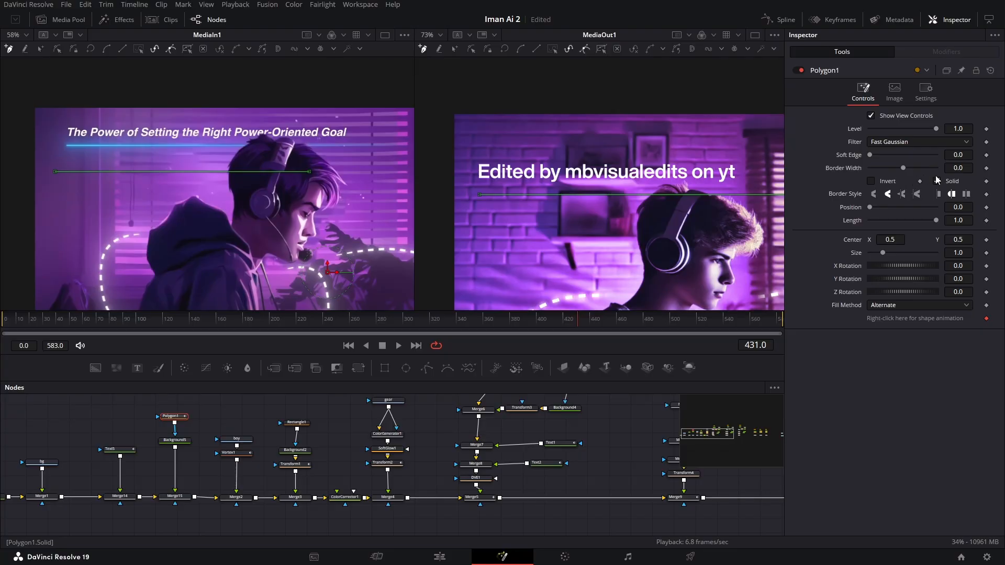
pyautogui.click(958, 168)
pyautogui.write('0.0011')
pyautogui.moveTo(957, 167); pyautogui.dragTo(965, 167)
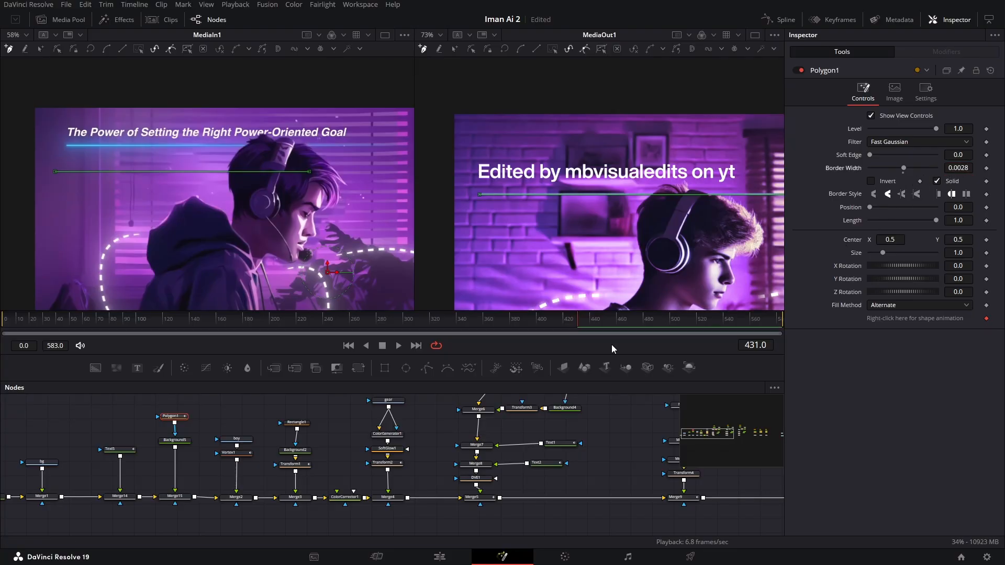
pyautogui.click(231, 417)
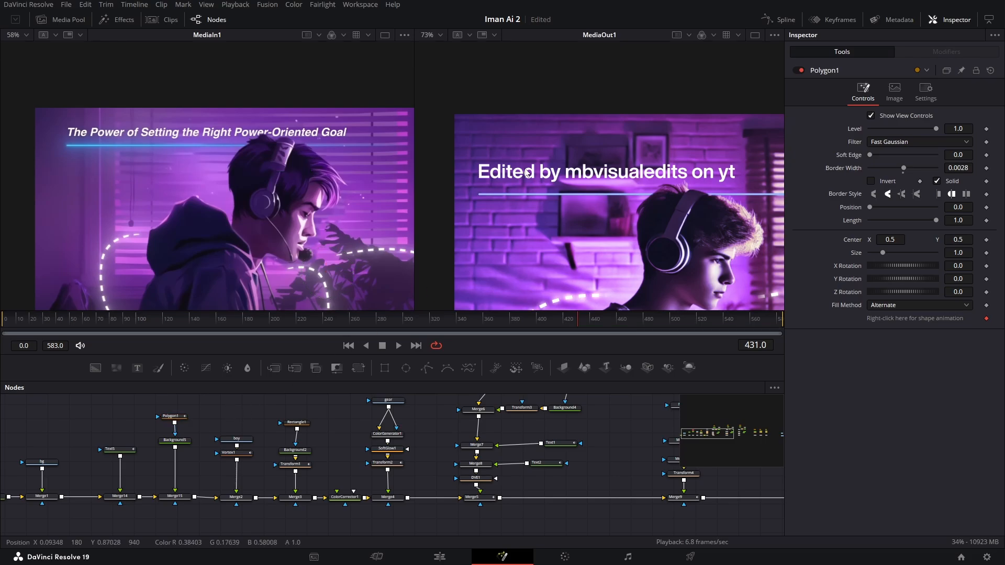
pyautogui.scroll(3, 564, 196)
pyautogui.moveTo(621, 218); pyautogui.dragTo(605, 186)
pyautogui.scroll(-3, 605, 186)
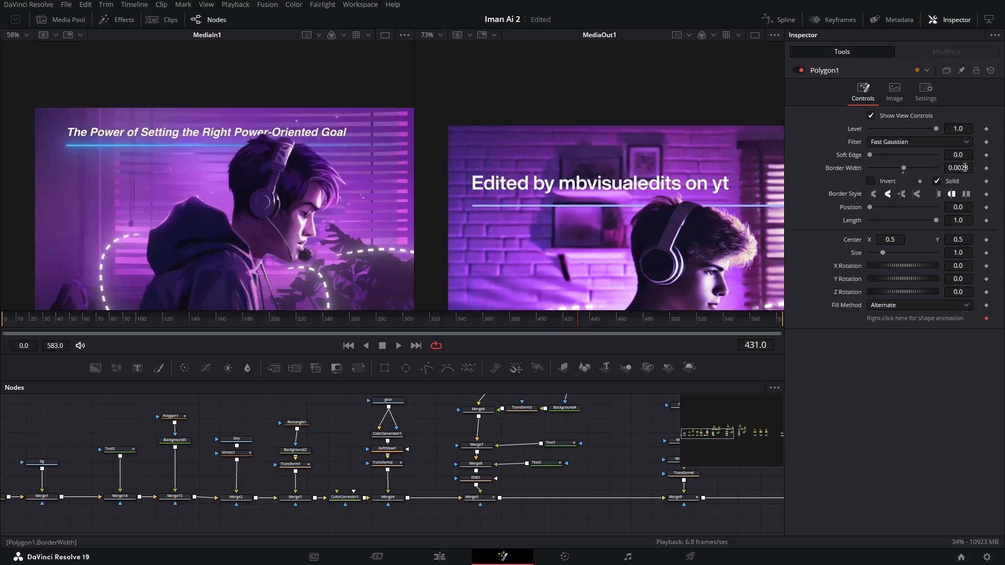
pyautogui.moveTo(965, 168); pyautogui.dragTo(962, 168)
# - Keyframe the underline Polygon's Position at 0.0 and Length at 1.0 on frames 350 and 410
pyautogui.moveTo(522, 321); pyautogui.dragTo(474, 321)
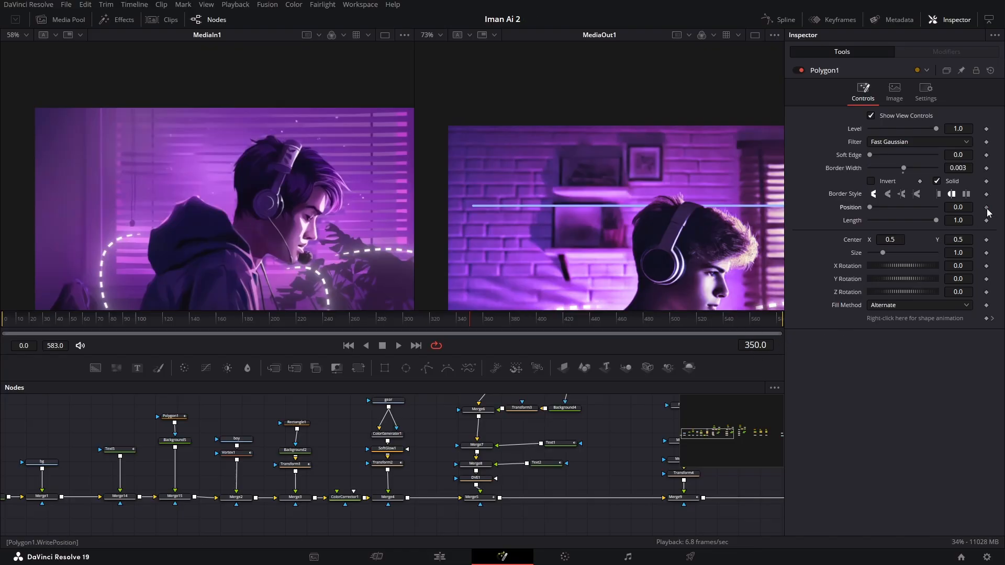
pyautogui.click(987, 208)
pyautogui.click(987, 220)
pyautogui.moveTo(875, 208); pyautogui.dragTo(909, 209)
pyautogui.moveTo(470, 320); pyautogui.dragTo(550, 321)
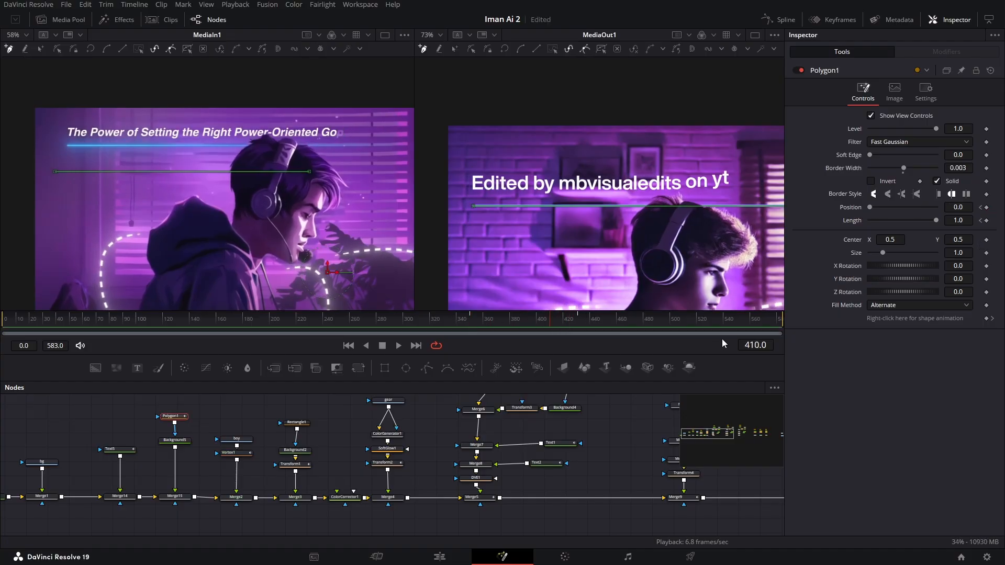
pyautogui.click(987, 208)
pyautogui.click(987, 220)
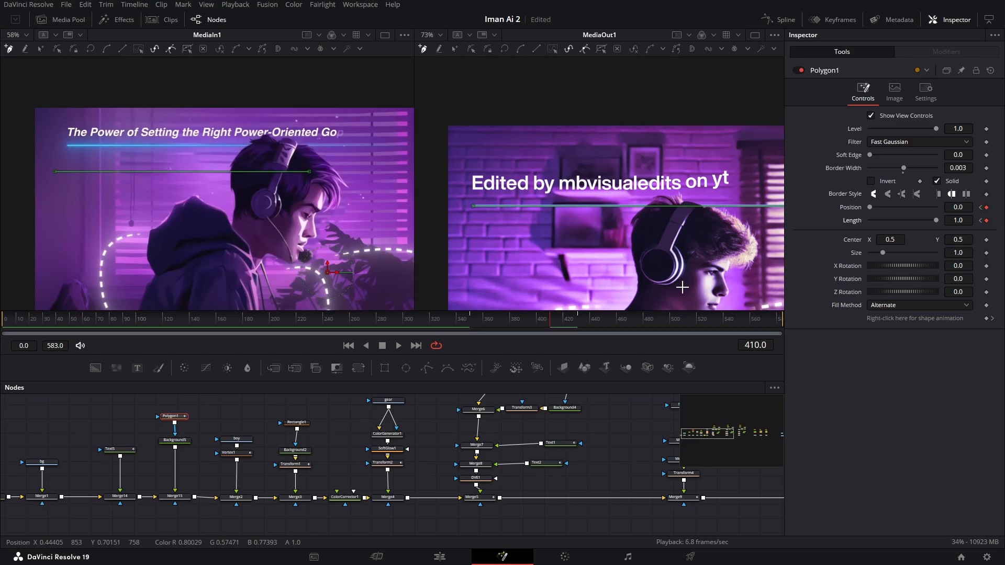
# - Set the underline's Position to 0.555 and Length to 0.123 on frame 350 and scrub through its animation
pyautogui.click(981, 208)
pyautogui.click(962, 222)
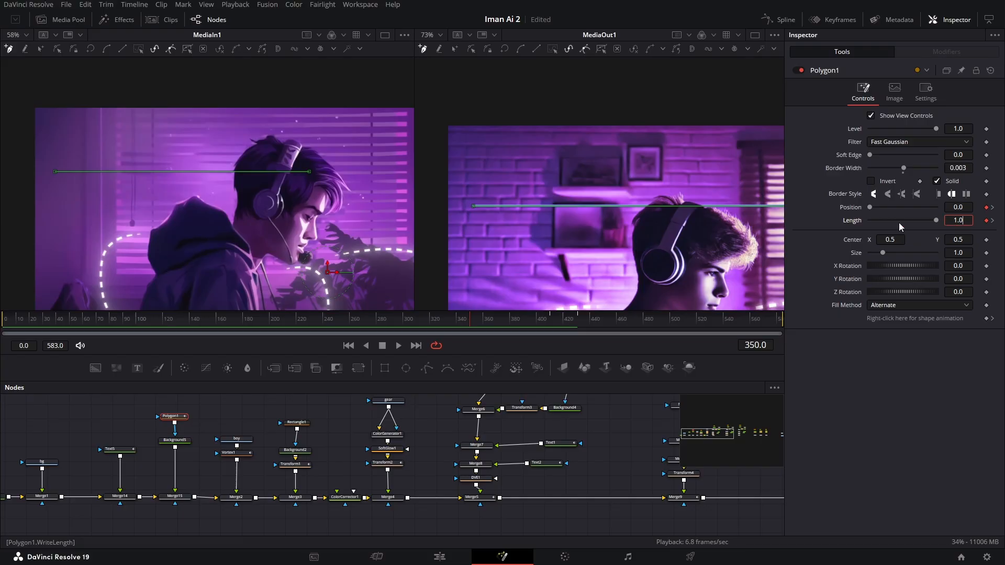
pyautogui.moveTo(712, 225); pyautogui.dragTo(644, 239)
pyautogui.moveTo(936, 220); pyautogui.dragTo(913, 221)
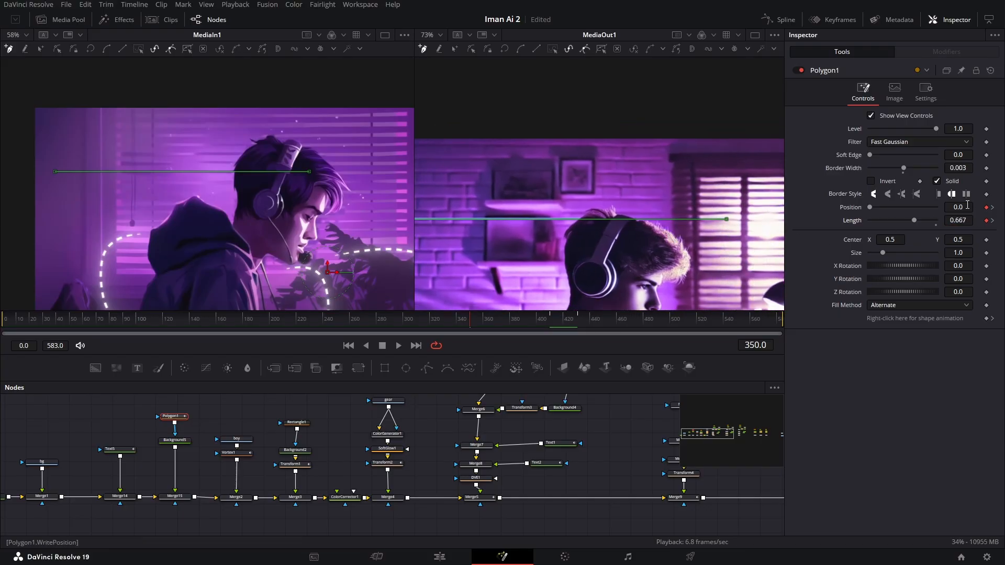
pyautogui.moveTo(962, 208); pyautogui.dragTo(998, 208)
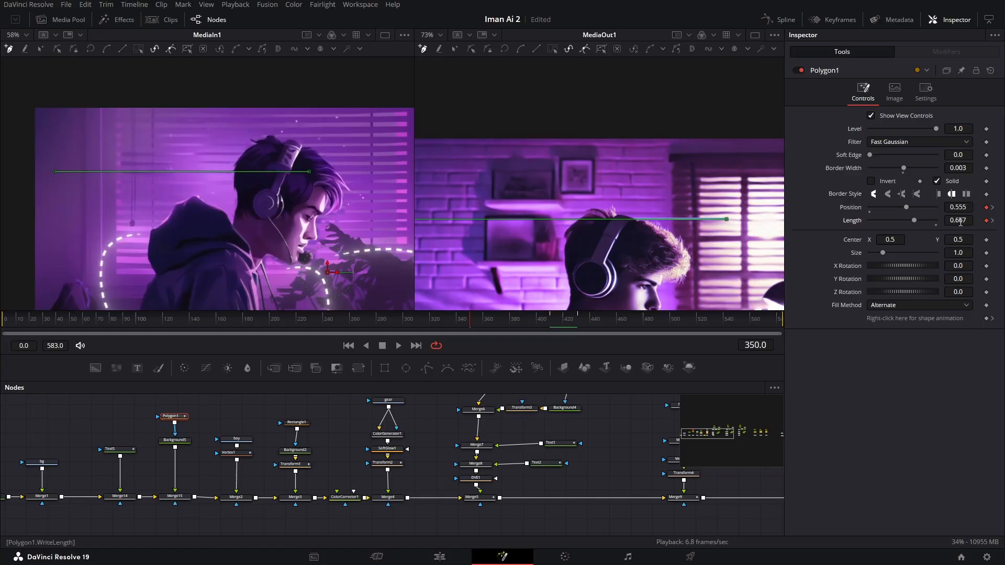
pyautogui.moveTo(807, 234); pyautogui.dragTo(674, 247)
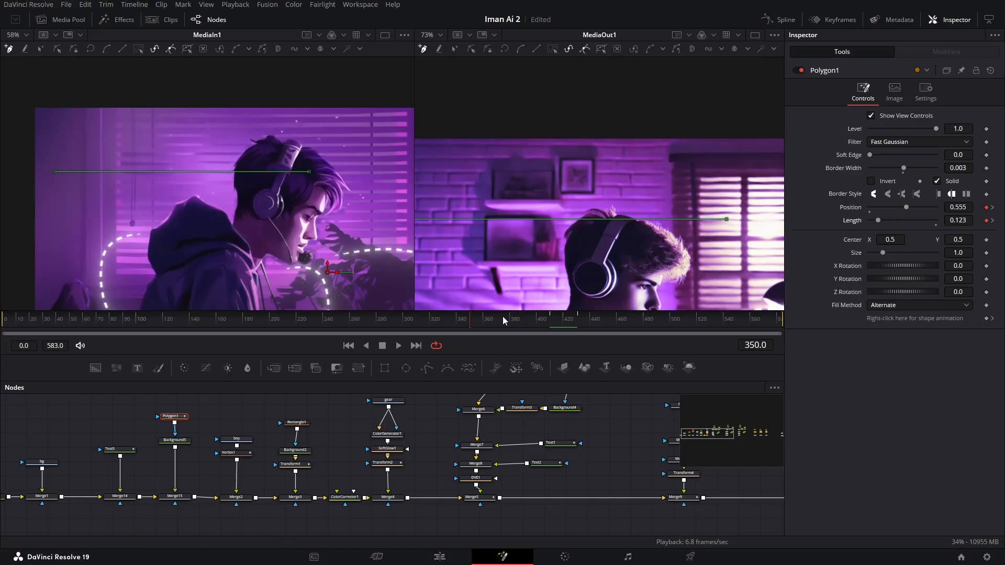
pyautogui.moveTo(469, 321); pyautogui.dragTo(576, 327)
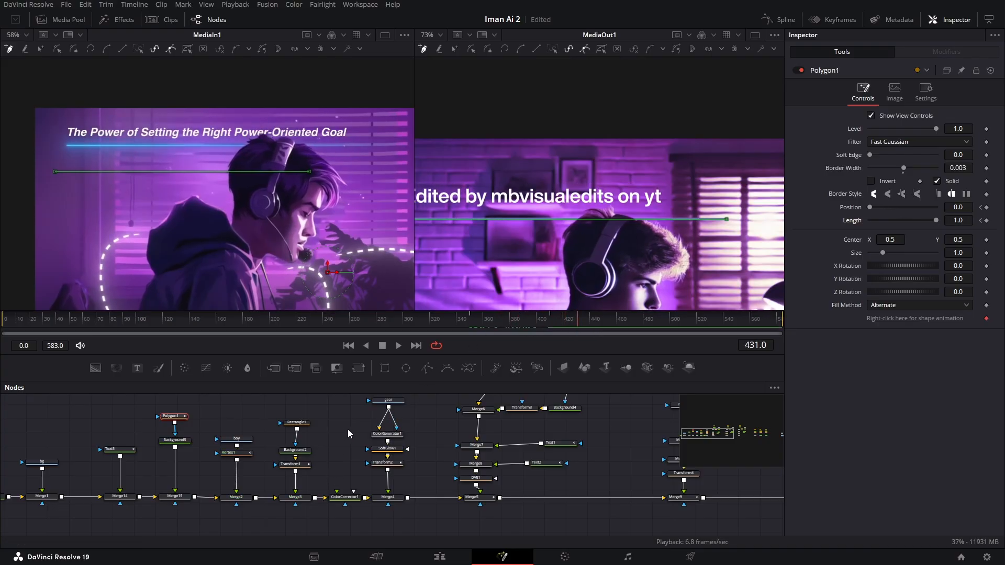
pyautogui.click(321, 410)
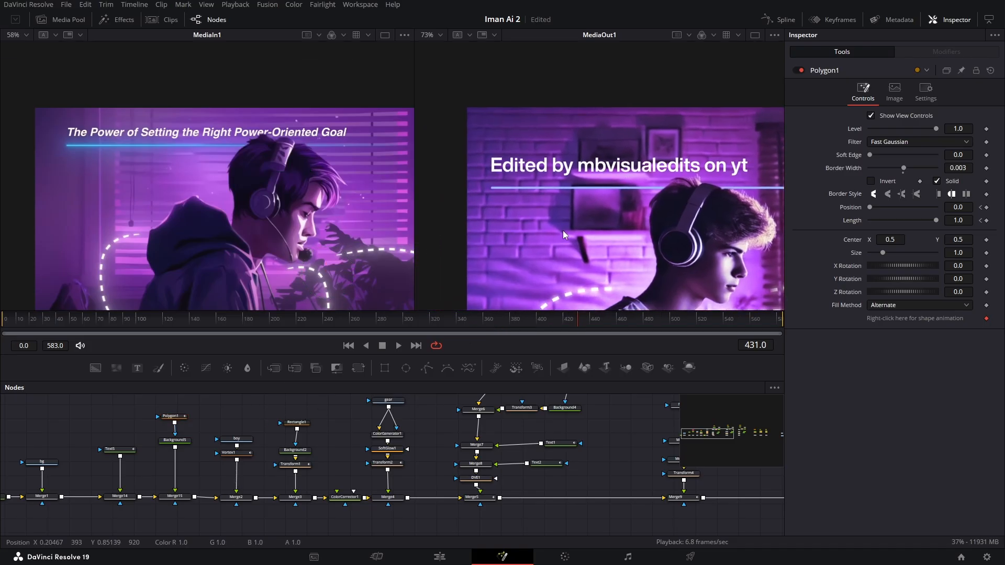
# - Add a Soft Glow after the underline's Background5 node, with Gain about 2.4 and Glow Size about 7.1
pyautogui.click(180, 441)
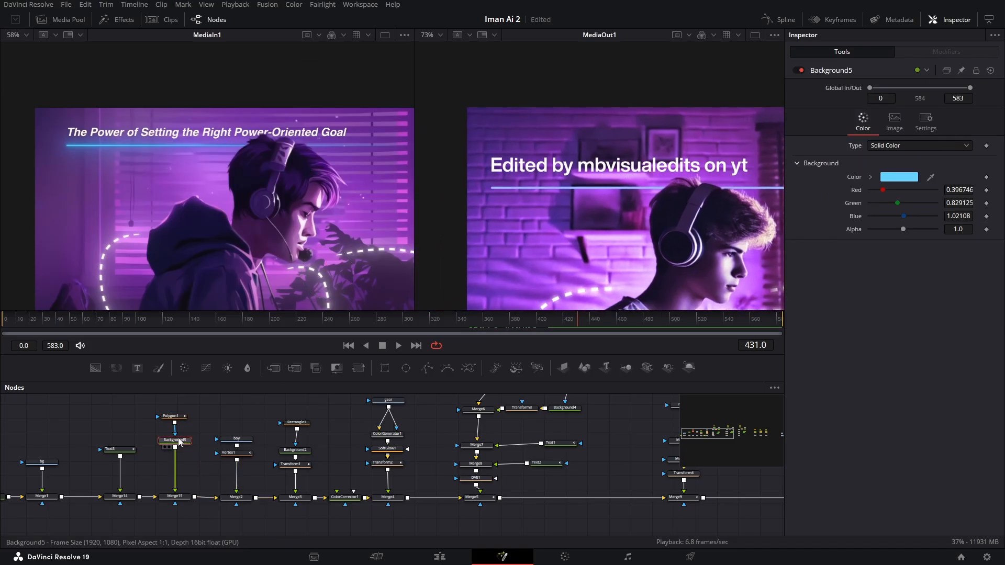
pyautogui.hotkey('shift', 'space')
pyautogui.write('sof')
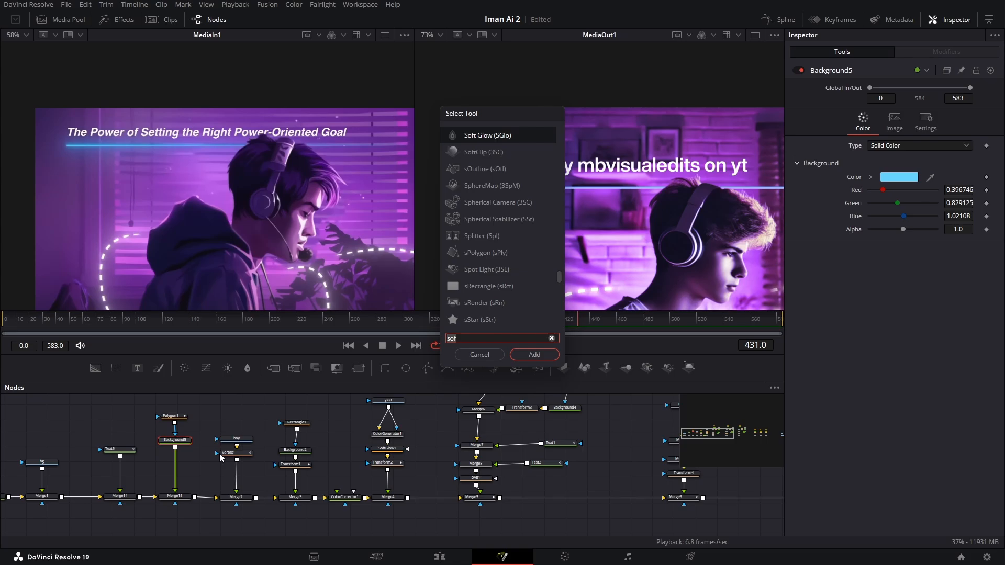
pyautogui.press('Return')
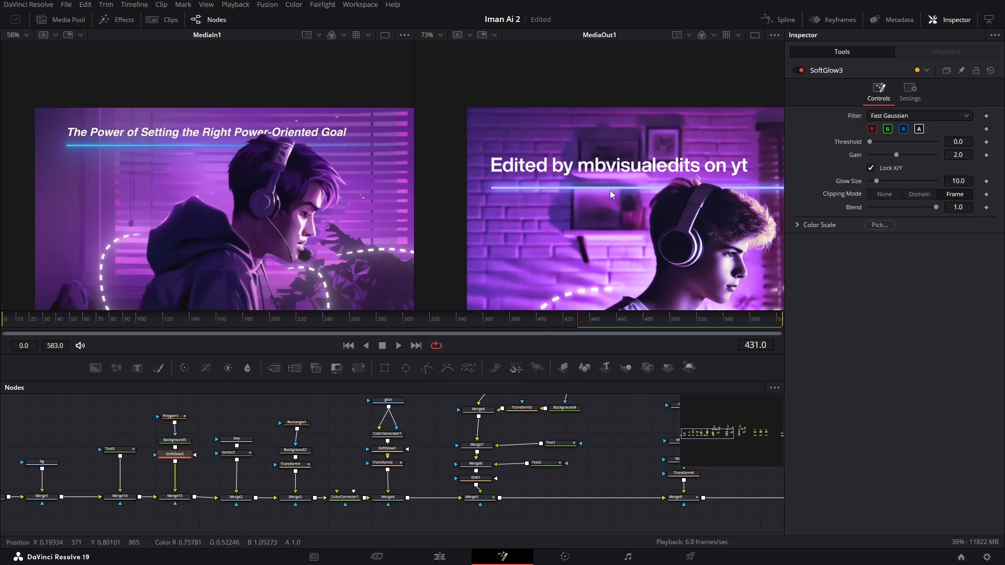
pyautogui.moveTo(876, 181)
pyautogui.mouseDown()
pyautogui.moveTo(902, 154)
pyautogui.moveTo(877, 181)
pyautogui.mouseUp()
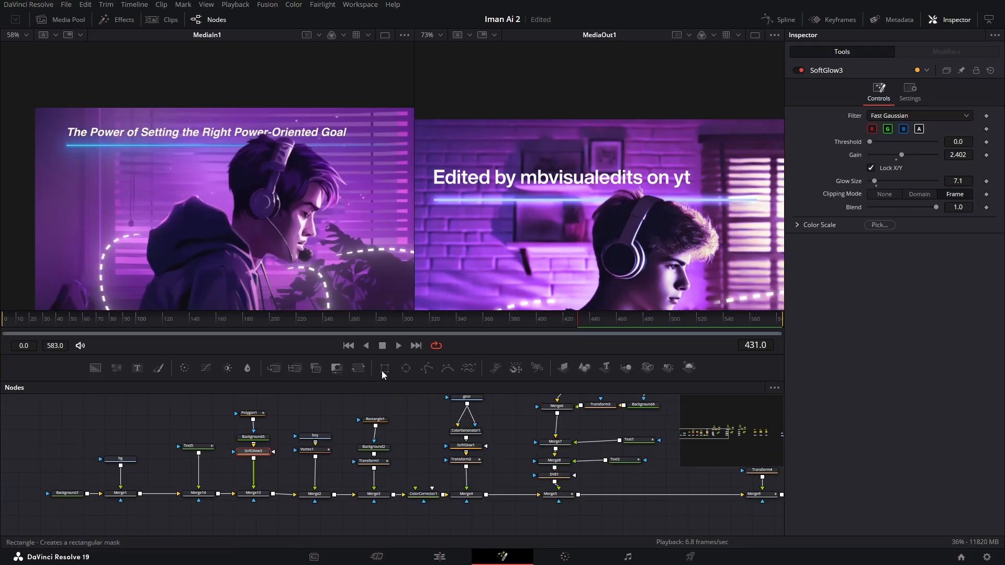
# - Mask the underline's Merge node with a Rectangle around the title area, about 0.55 wide, 0.81 high and centred near X 0.115, Y 0.80
pyautogui.moveTo(240, 527); pyautogui.dragTo(241, 527)
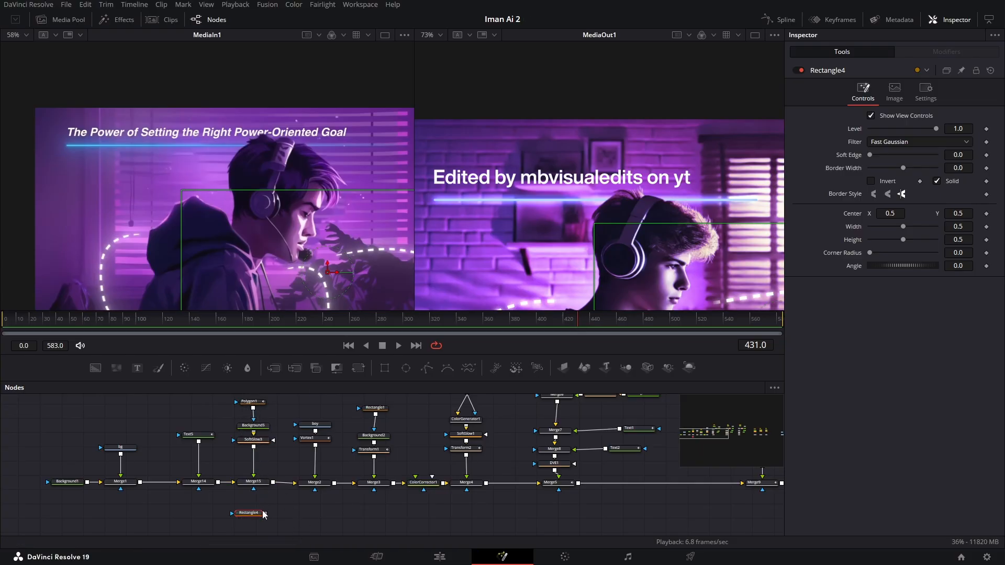
pyautogui.moveTo(264, 513); pyautogui.dragTo(253, 482)
pyautogui.scroll(-3, 600, 279)
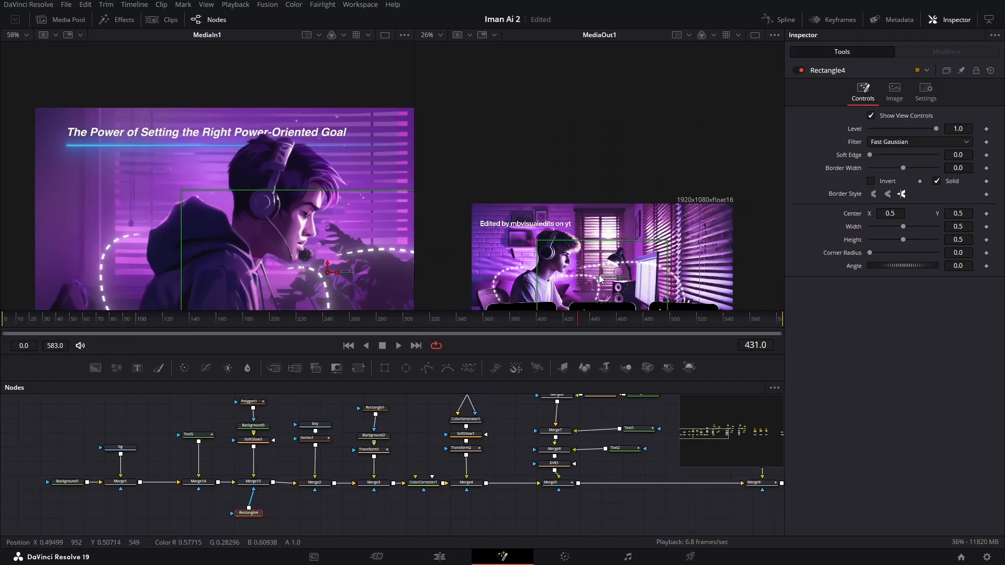
pyautogui.moveTo(601, 278); pyautogui.dragTo(510, 232)
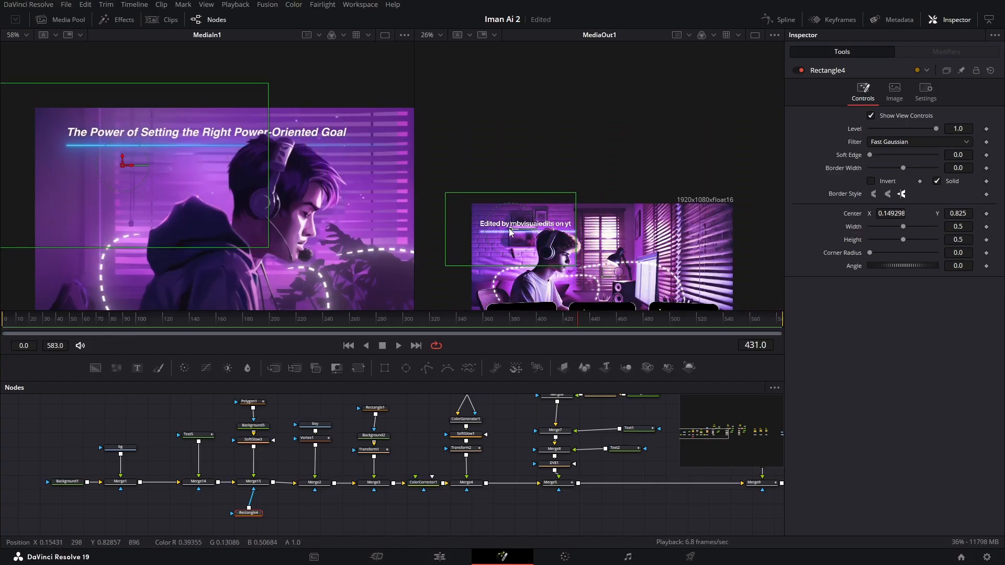
pyautogui.moveTo(520, 195); pyautogui.dragTo(521, 178)
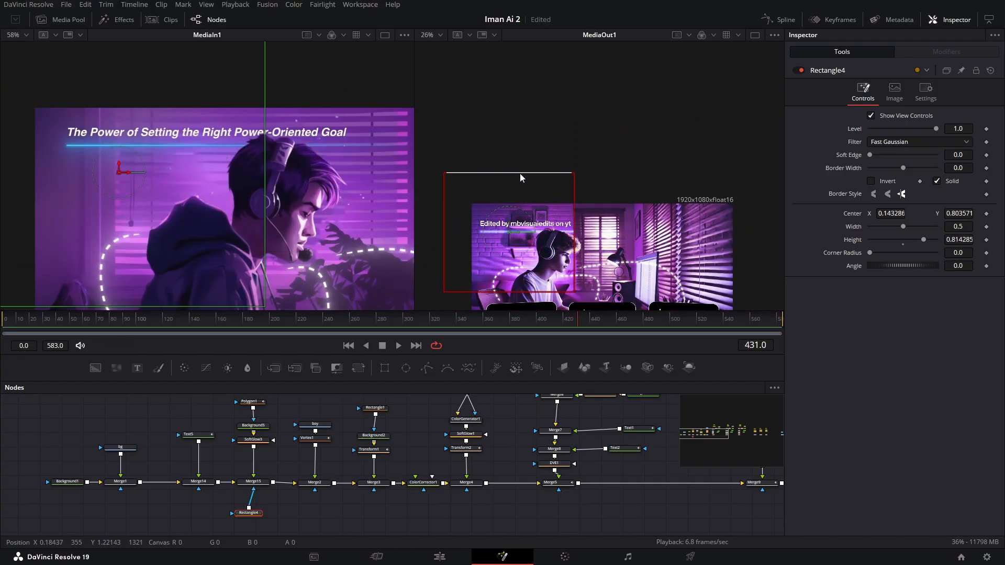
pyautogui.moveTo(445, 237); pyautogui.dragTo(438, 237)
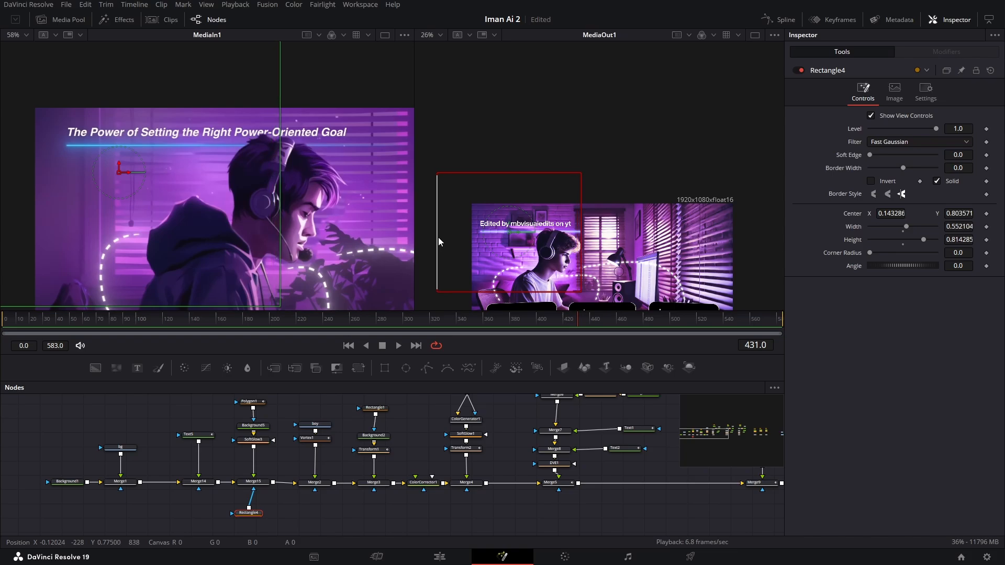
pyautogui.moveTo(517, 234); pyautogui.dragTo(510, 234)
pyautogui.scroll(2, 572, 245)
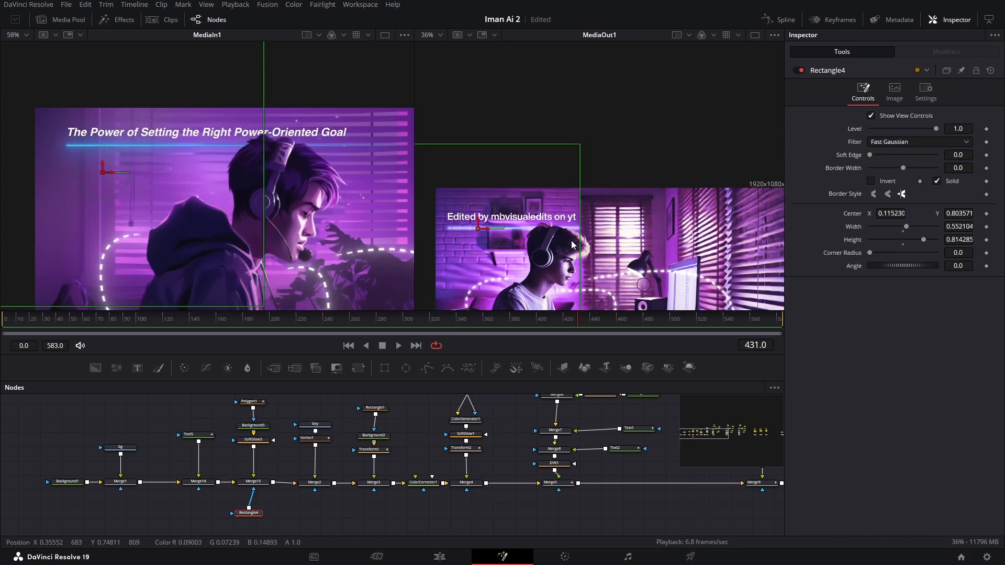
# - Set the Rectangle mask's Soft Edge to 0.2 and fine-tune its horizontal position so the underline's right end fades out
pyautogui.scroll(2, 572, 245)
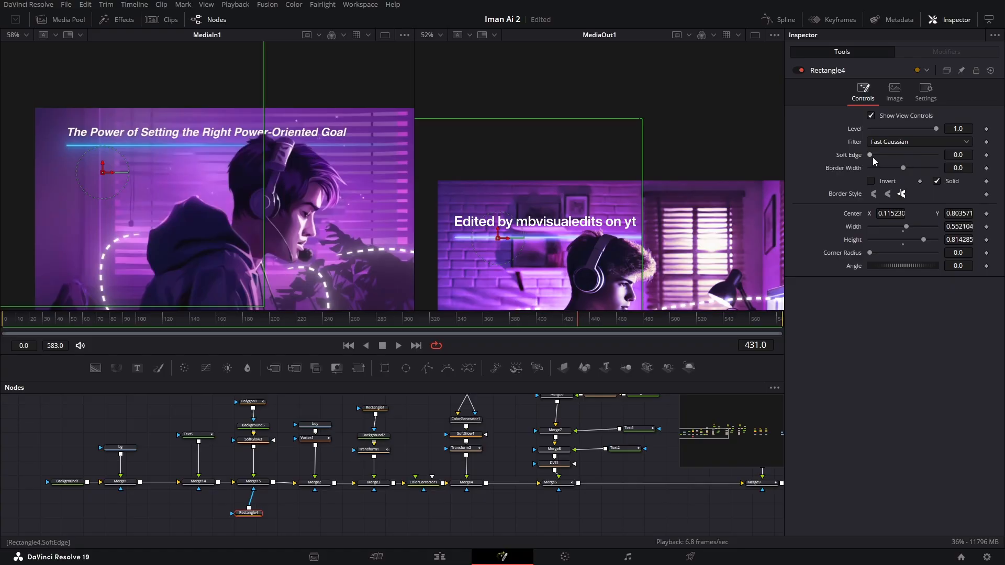
pyautogui.moveTo(872, 157); pyautogui.dragTo(916, 159)
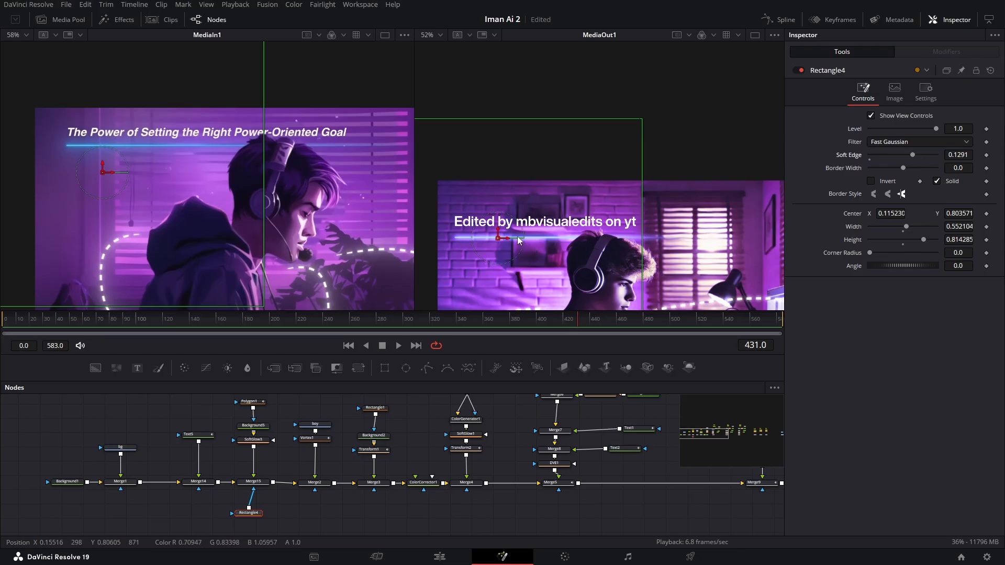
pyautogui.moveTo(511, 239); pyautogui.dragTo(507, 239)
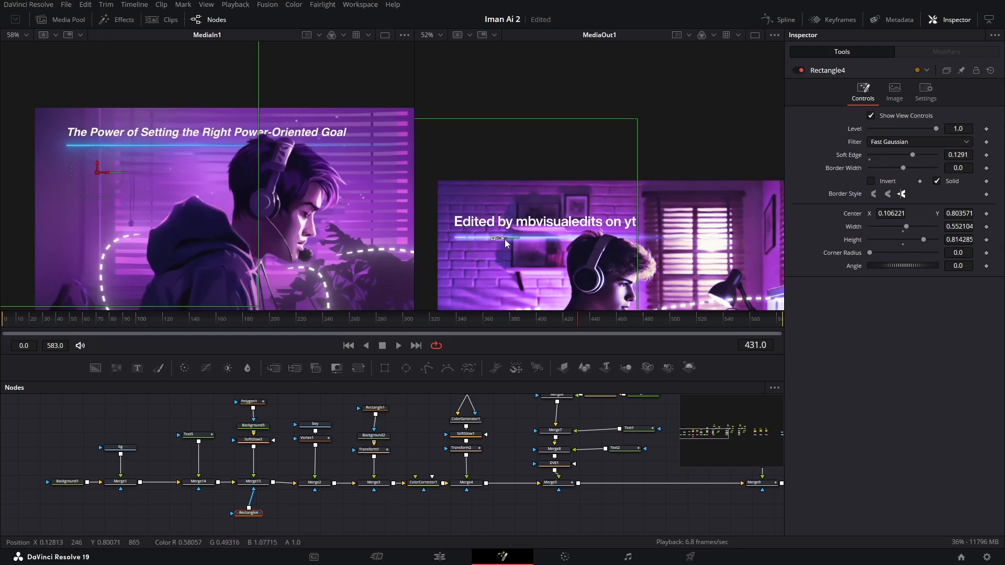
pyautogui.moveTo(909, 155); pyautogui.dragTo(931, 158)
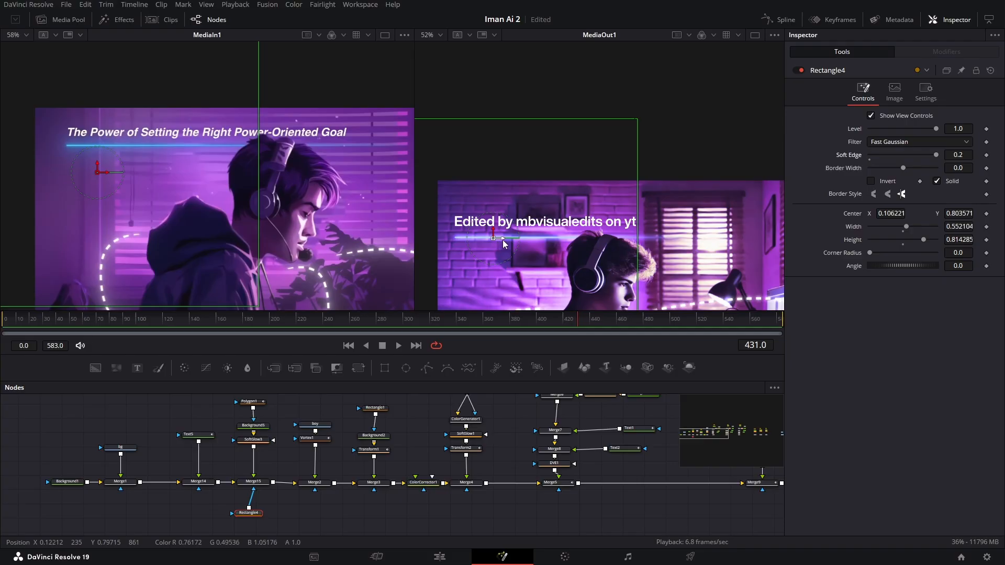
pyautogui.moveTo(503, 241); pyautogui.dragTo(520, 240)
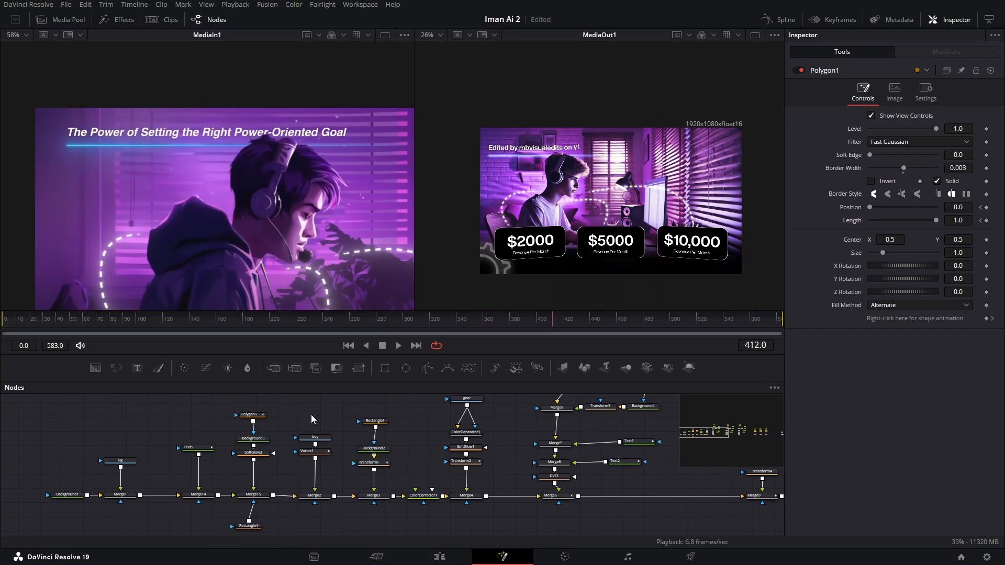
# - Enable Motion Blur on the underline's Polygon1 node
pyautogui.click(255, 418)
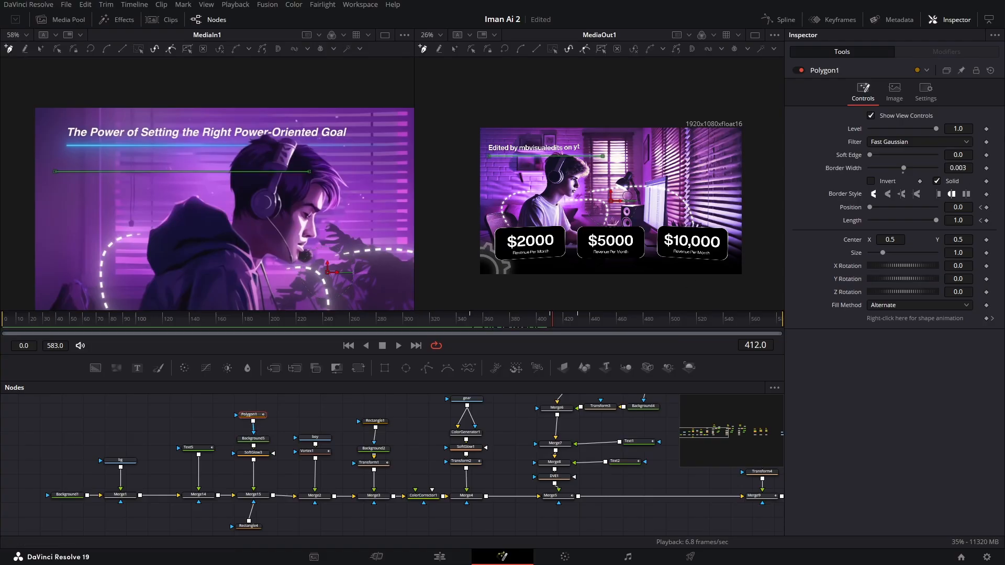
pyautogui.click(925, 92)
pyautogui.click(871, 127)
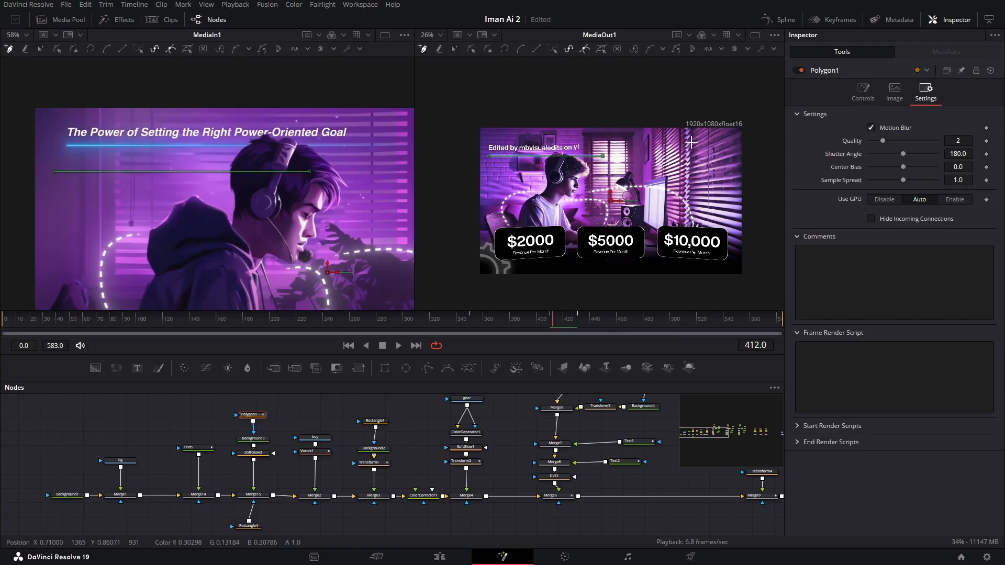
# - Enable Motion Blur on the three dashed-path text nodes Text3, Text4 and Text4_1
pyautogui.moveTo(330, 408); pyautogui.dragTo(295, 436)
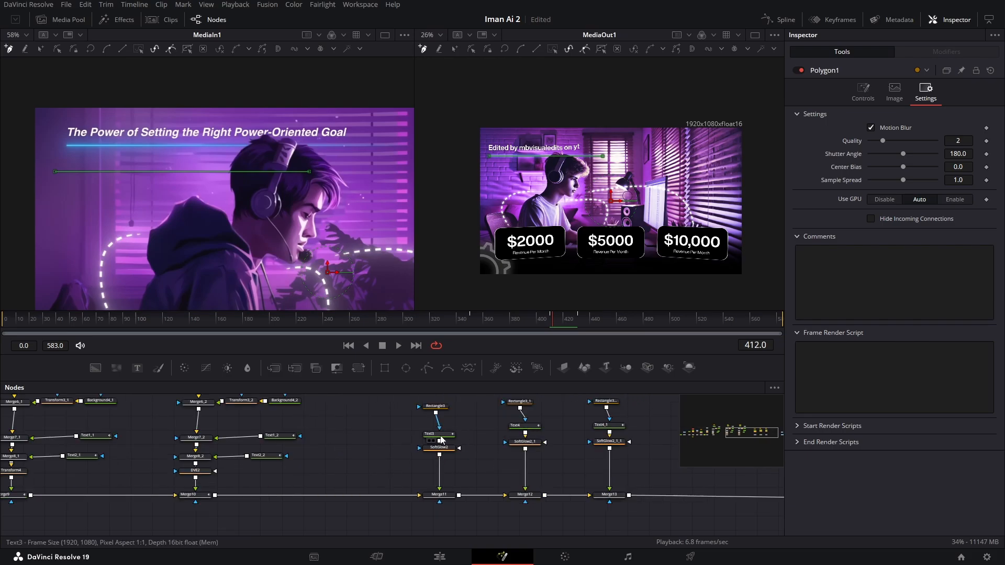
pyautogui.click(441, 439)
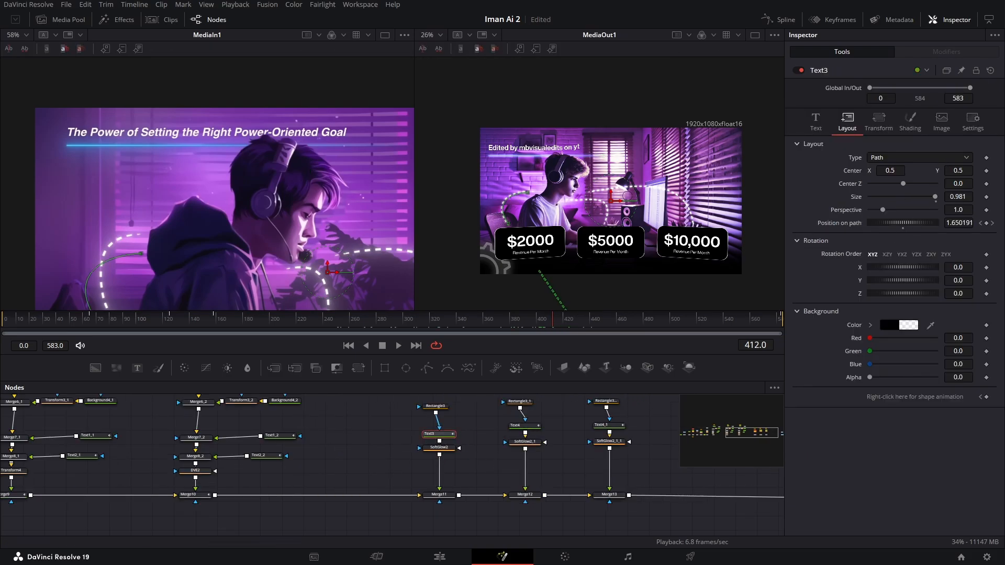
pyautogui.click(973, 121)
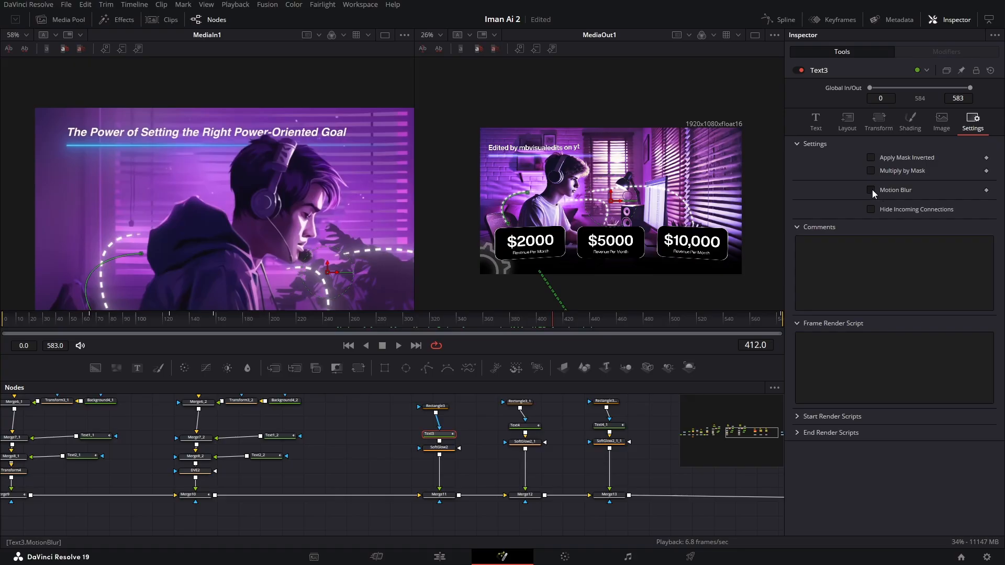
pyautogui.click(872, 190)
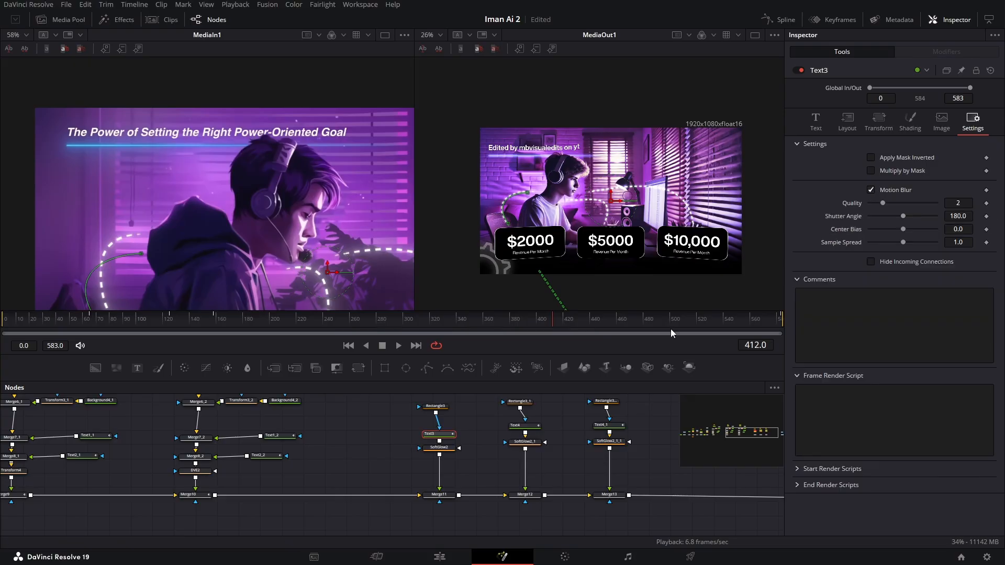
pyautogui.click(530, 432)
pyautogui.click(972, 122)
pyautogui.click(871, 190)
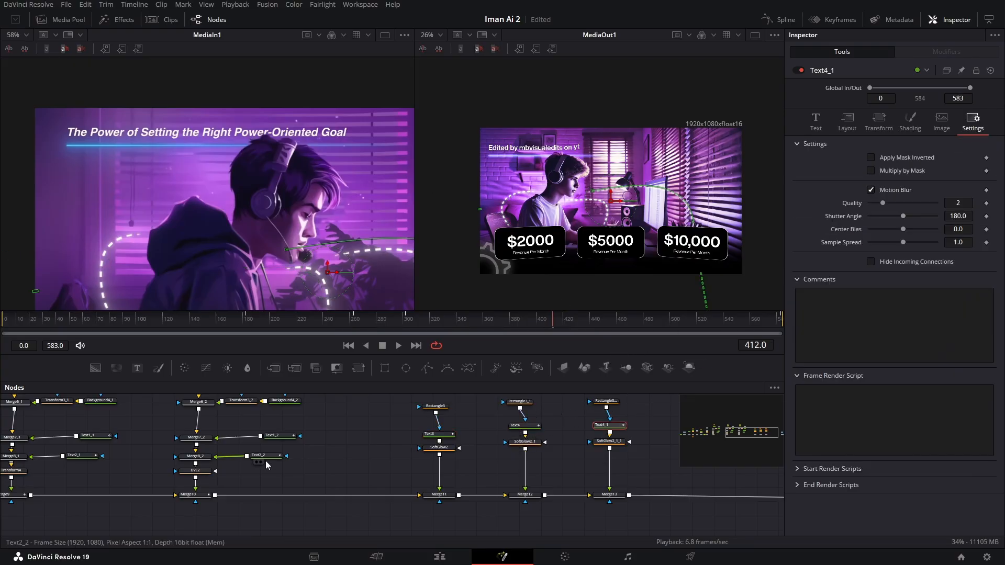
# - Check the Motion Blur setting on the amount and Revenue Per Month text nodes of the $10,000 and $5000 cards
pyautogui.moveTo(367, 446); pyautogui.dragTo(507, 459)
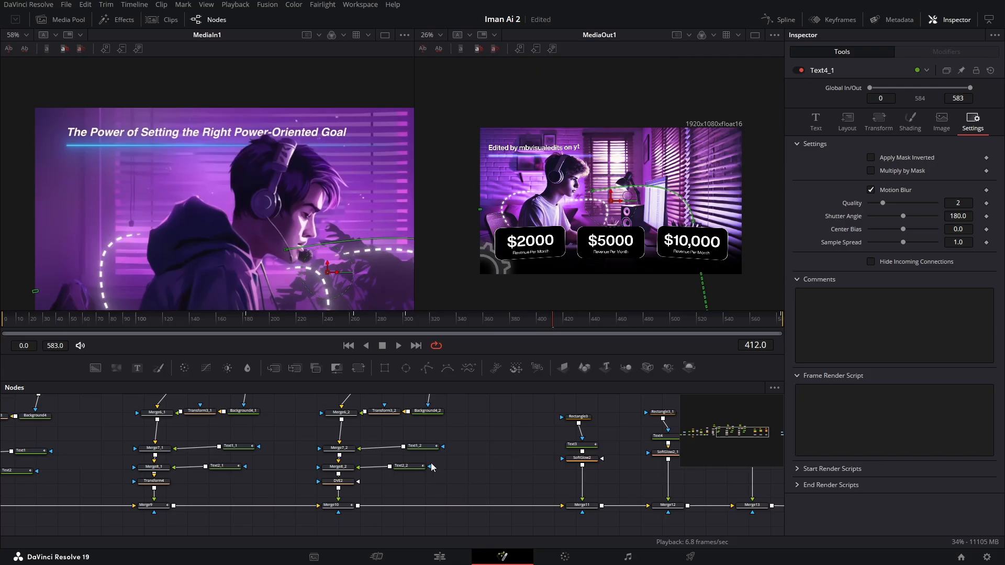
pyautogui.click(424, 449)
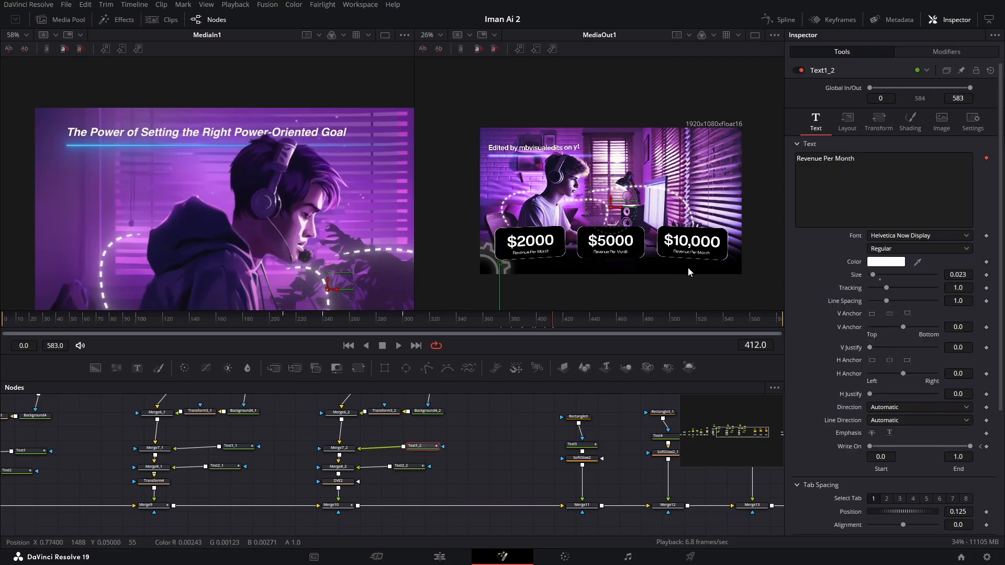
pyautogui.click(972, 121)
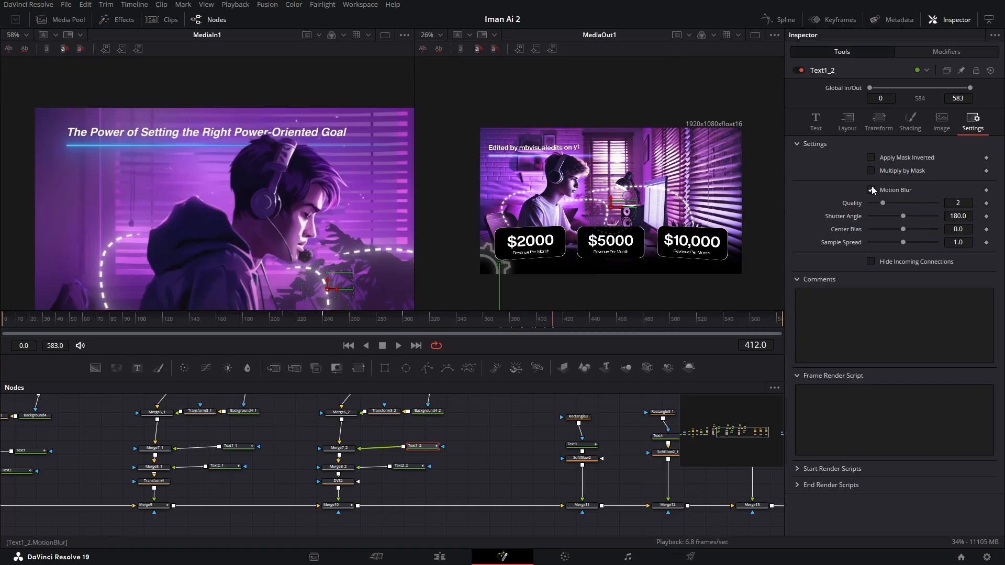
pyautogui.click(411, 466)
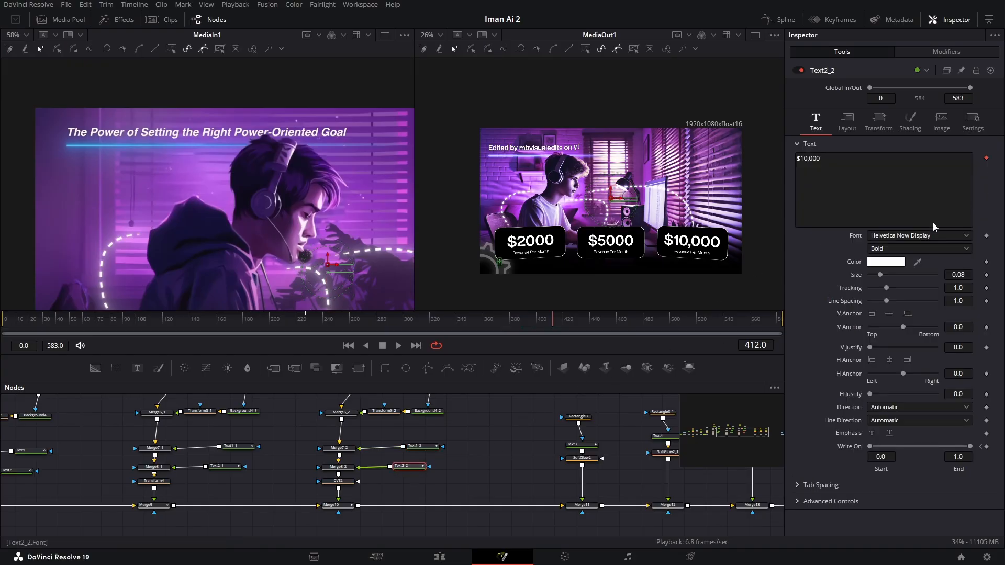
pyautogui.click(972, 123)
pyautogui.hscroll(-3, 316, 455)
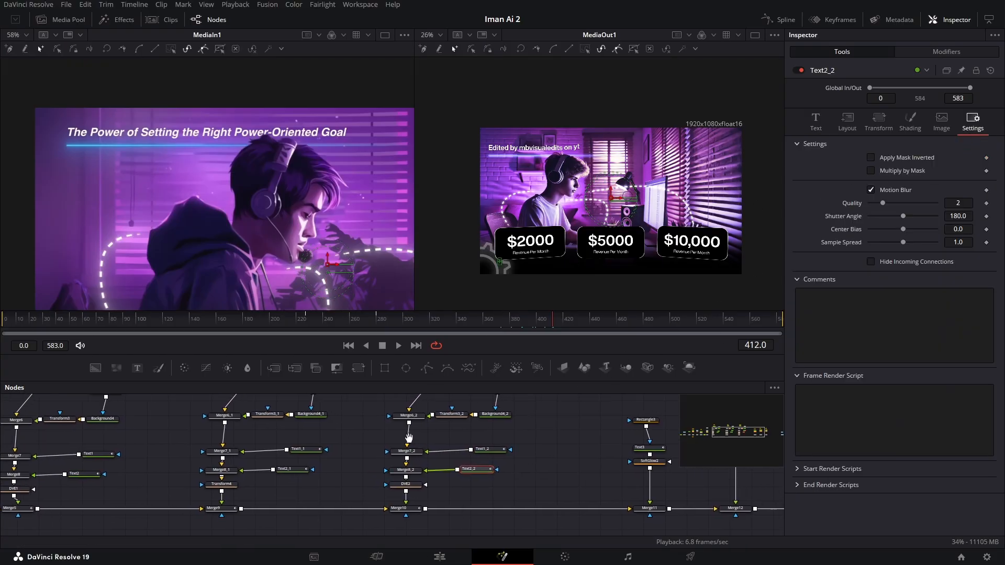
pyautogui.click(316, 451)
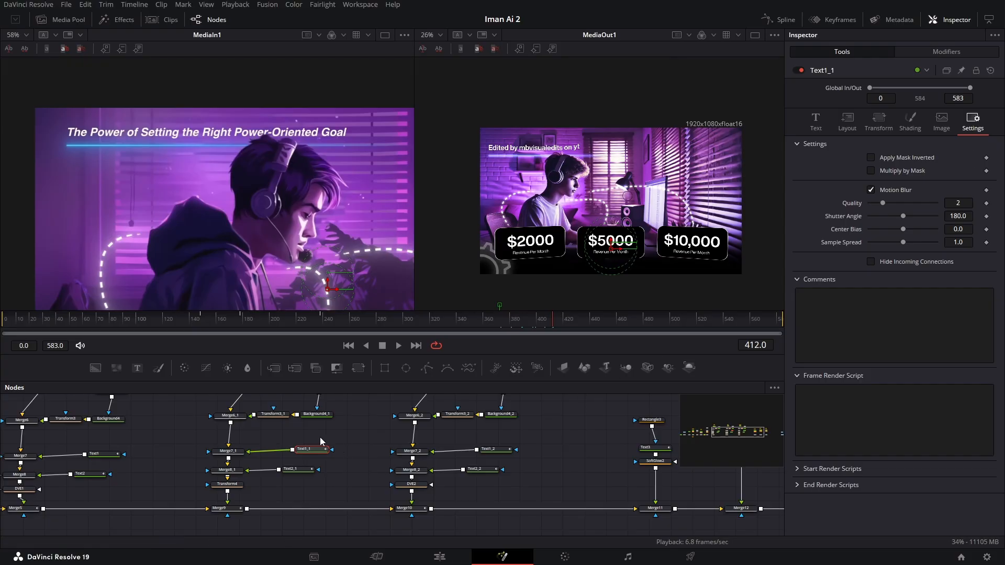
pyautogui.click(298, 469)
pyautogui.click(976, 122)
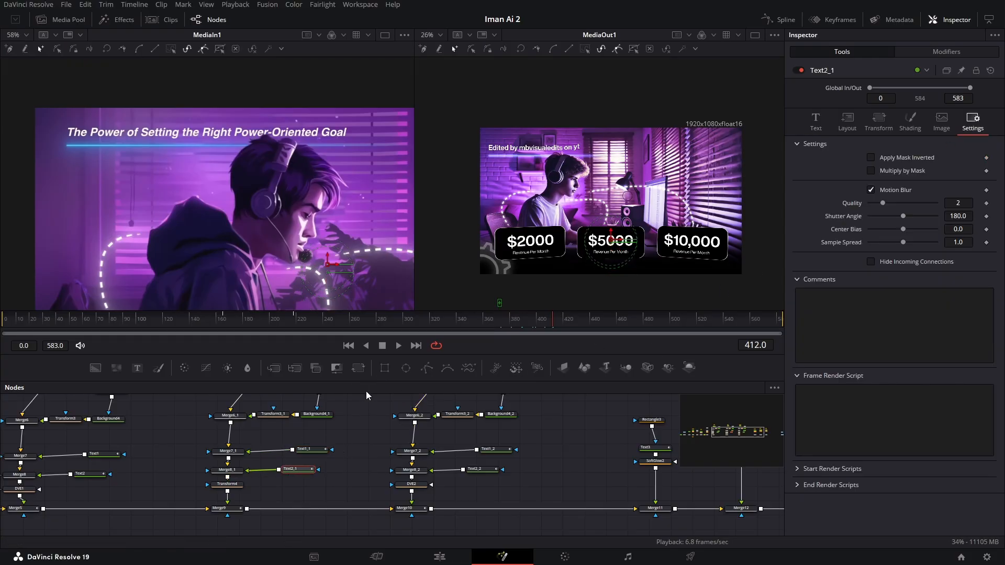
# - Enable Motion Blur on the title's Text5 node and bring the whole node tree into view
pyautogui.moveTo(361, 407); pyautogui.dragTo(848, 410)
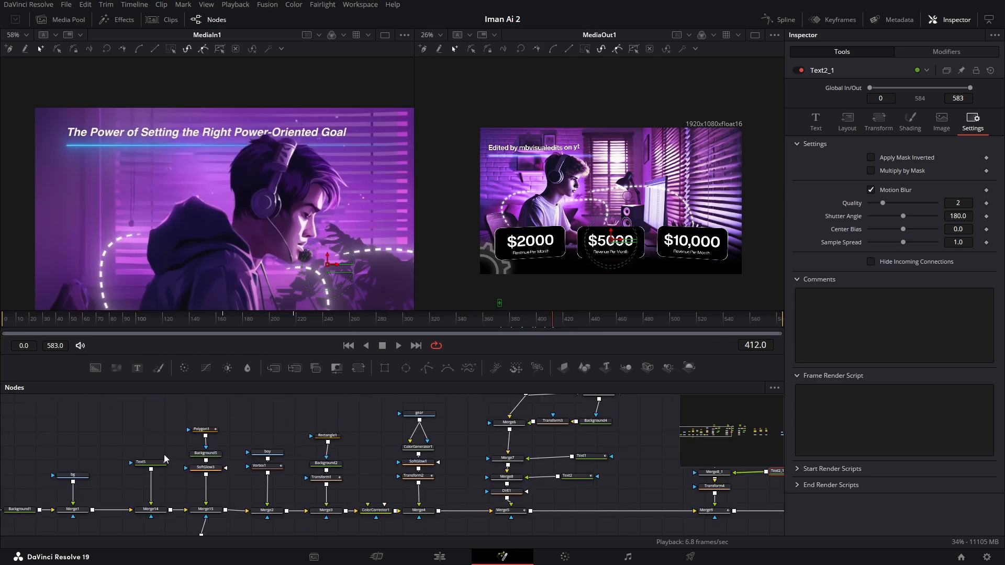
pyautogui.click(155, 466)
pyautogui.click(973, 122)
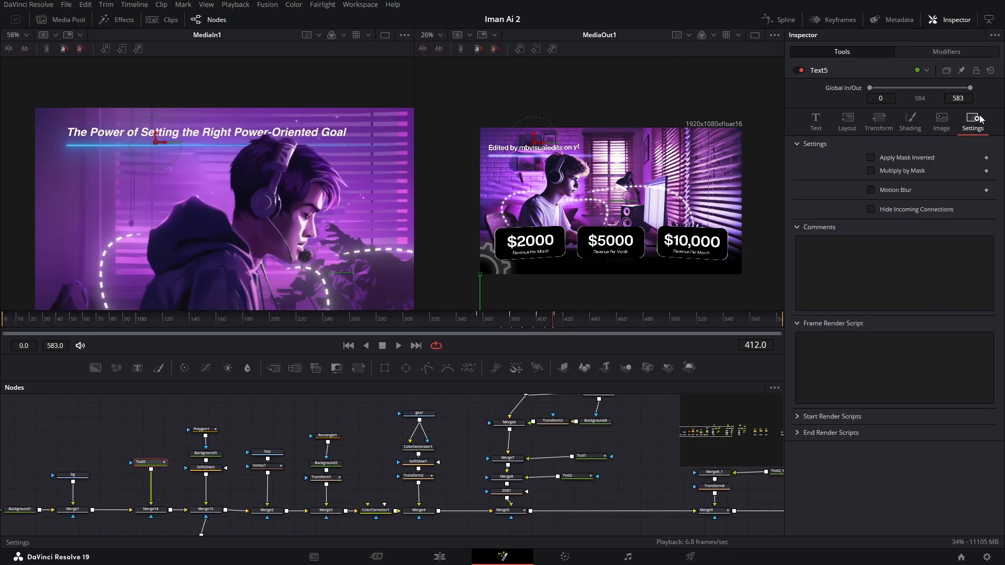
pyautogui.click(870, 191)
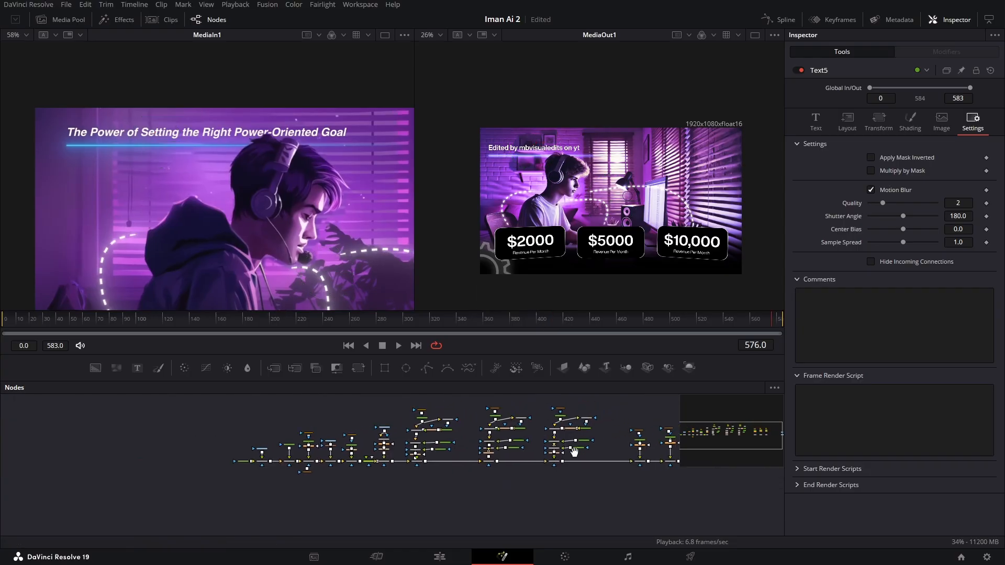
pyautogui.moveTo(574, 453); pyautogui.dragTo(476, 470)
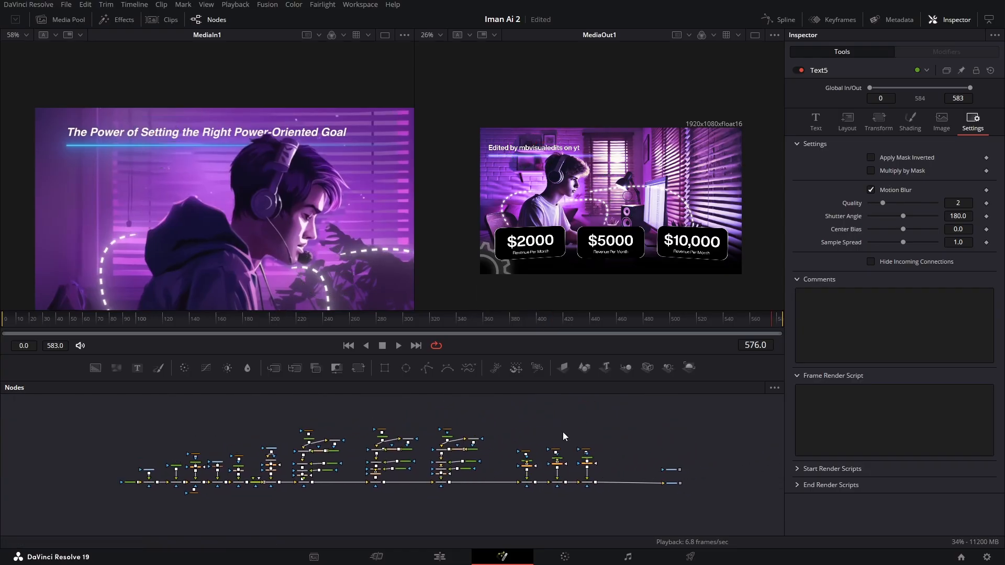